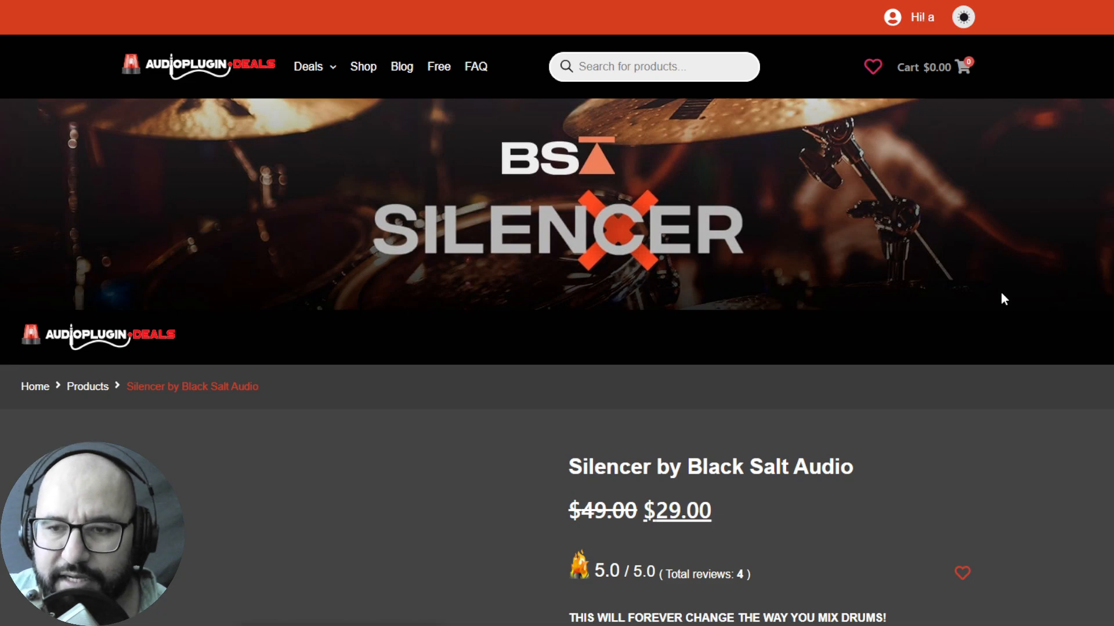
Examine the Silencer by Black Salt Audio product page, including its price, description and supported plugin formats
scroll(1001, 307, down, 3)
scroll(1001, 322, down, 1)
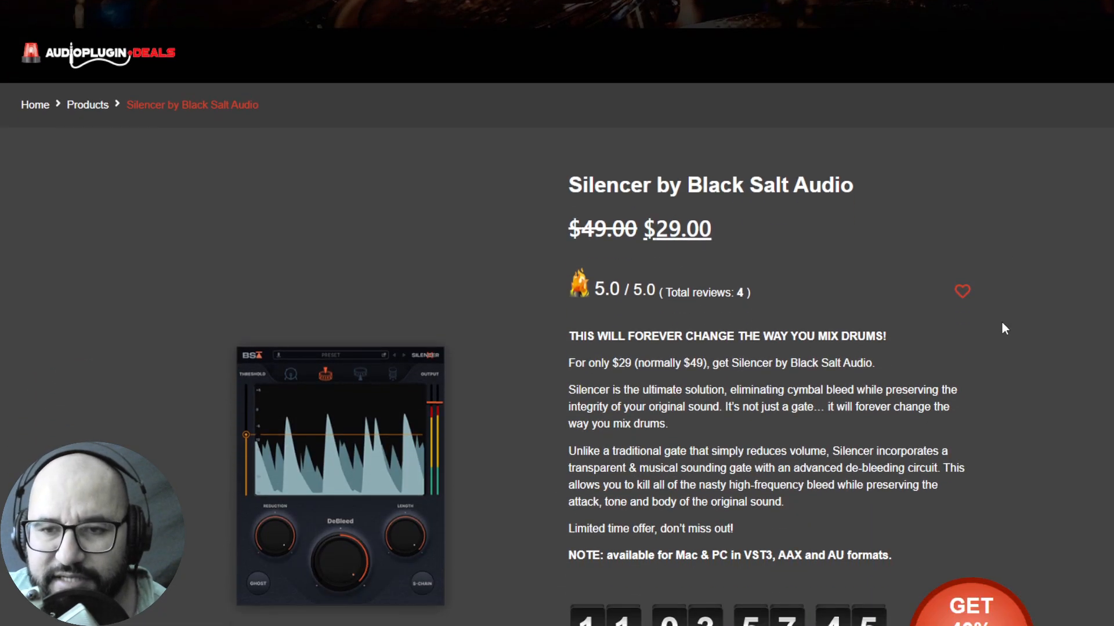
scroll(1002, 323, down, 1)
scroll(1001, 323, up, 1)
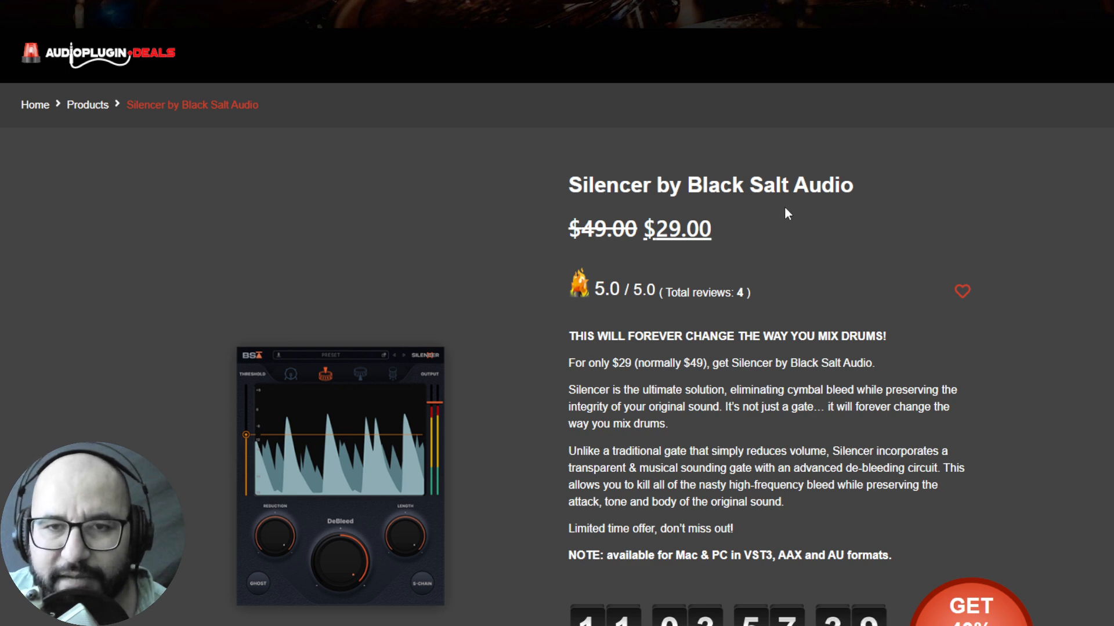
scroll(809, 235, down, 1)
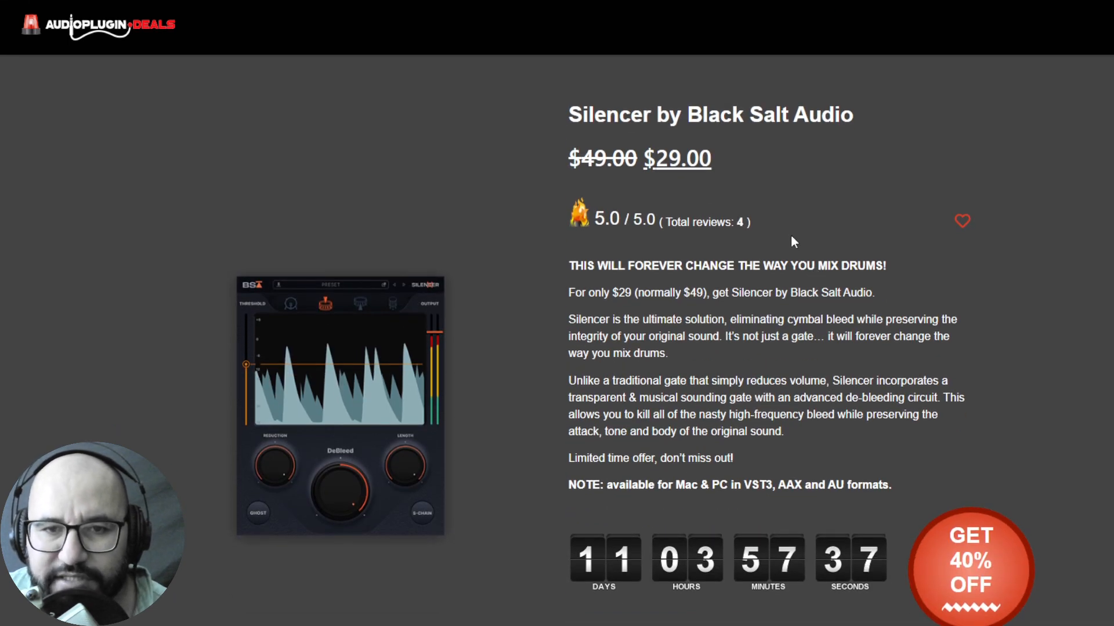
scroll(793, 241, up, 2)
scroll(793, 242, down, 2)
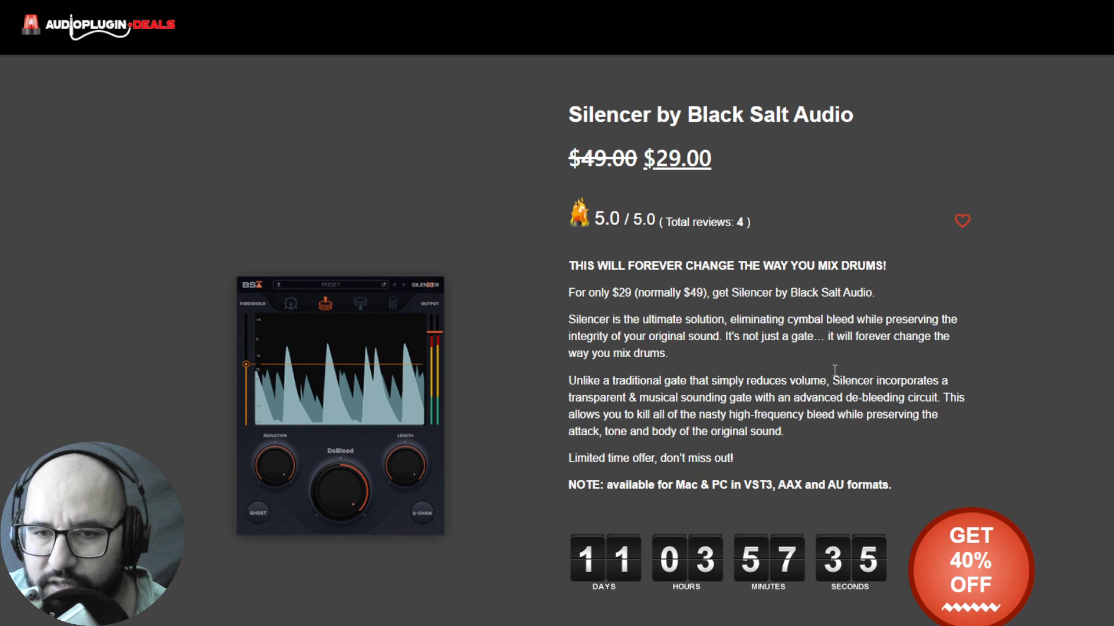
scroll(870, 310, down, 1)
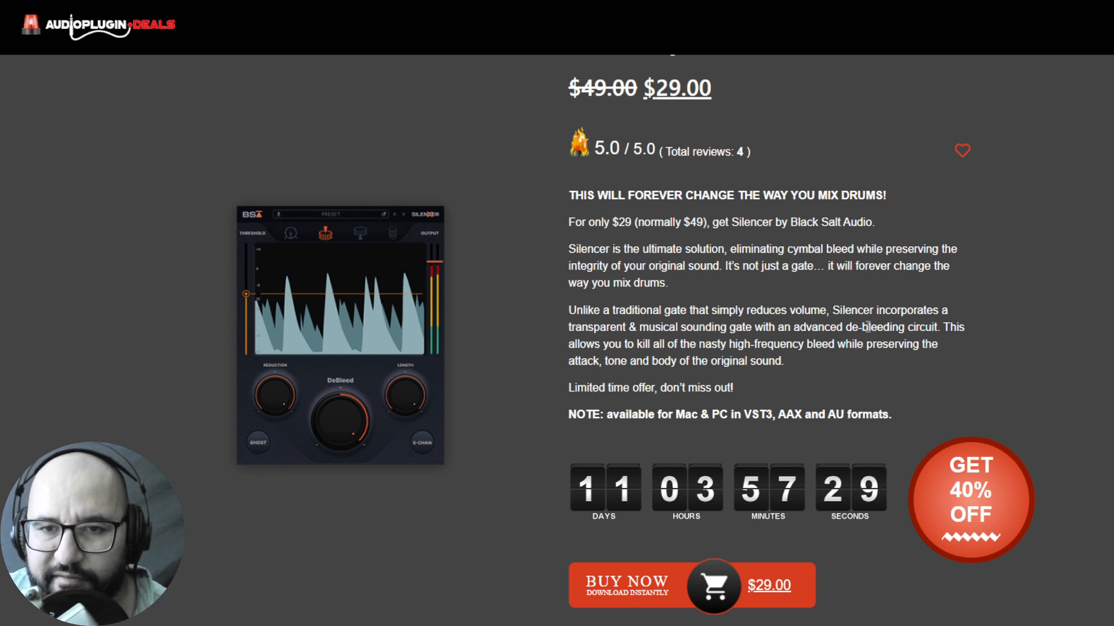
scroll(867, 326, up, 1)
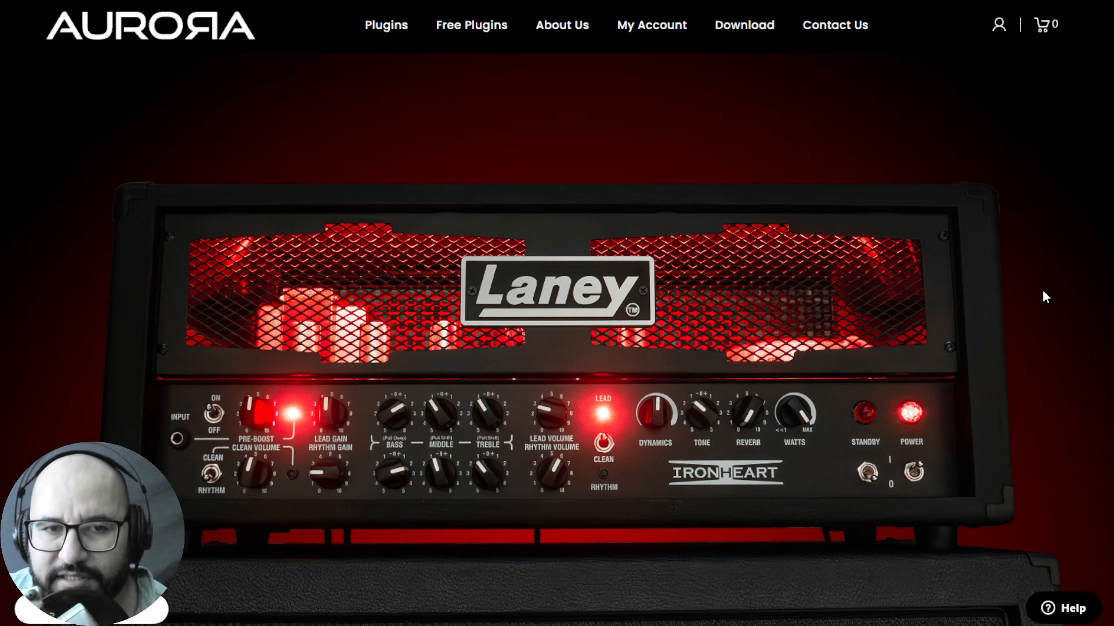
Examine the Aurora DSP page for the Laney Ironheart amp plugin, including its overview of included features
scroll(1042, 290, down, 1)
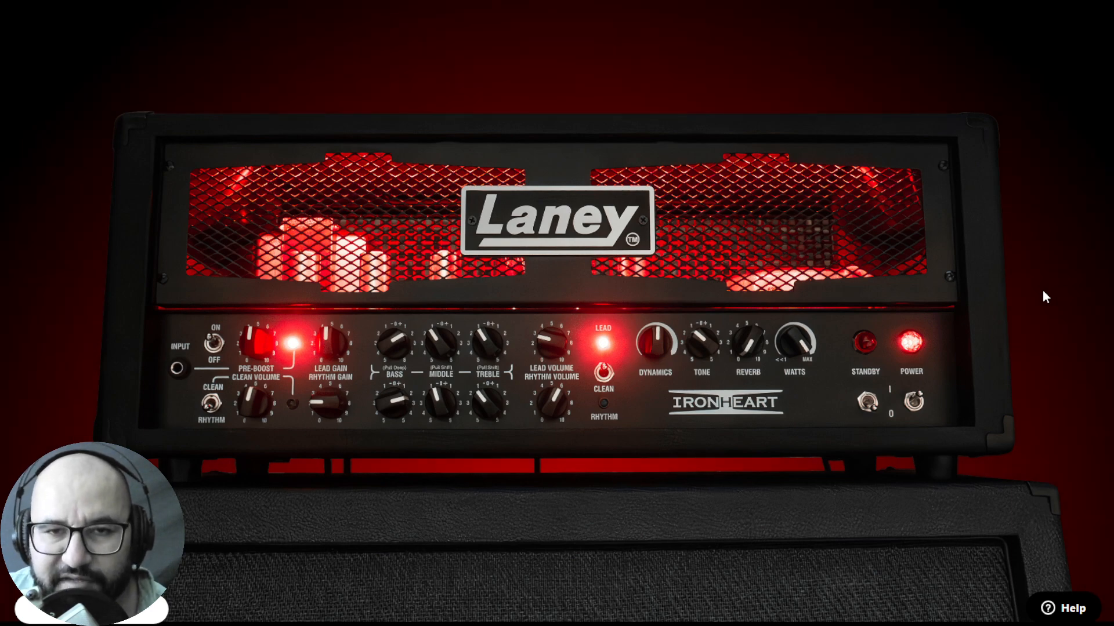
scroll(1043, 297, down, 10)
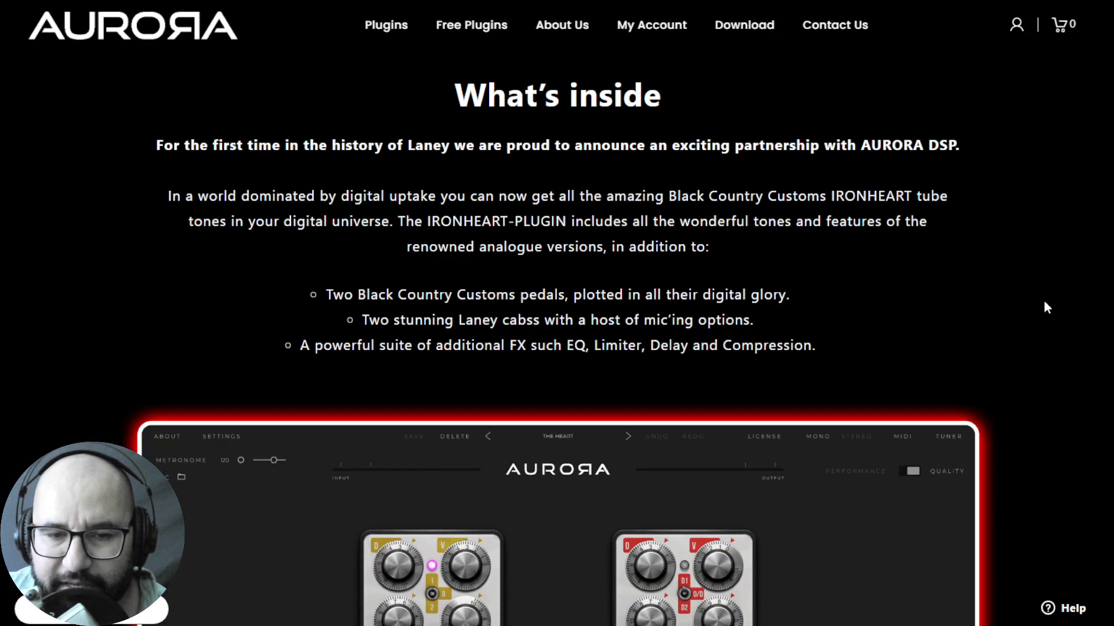
scroll(1045, 304, up, 10)
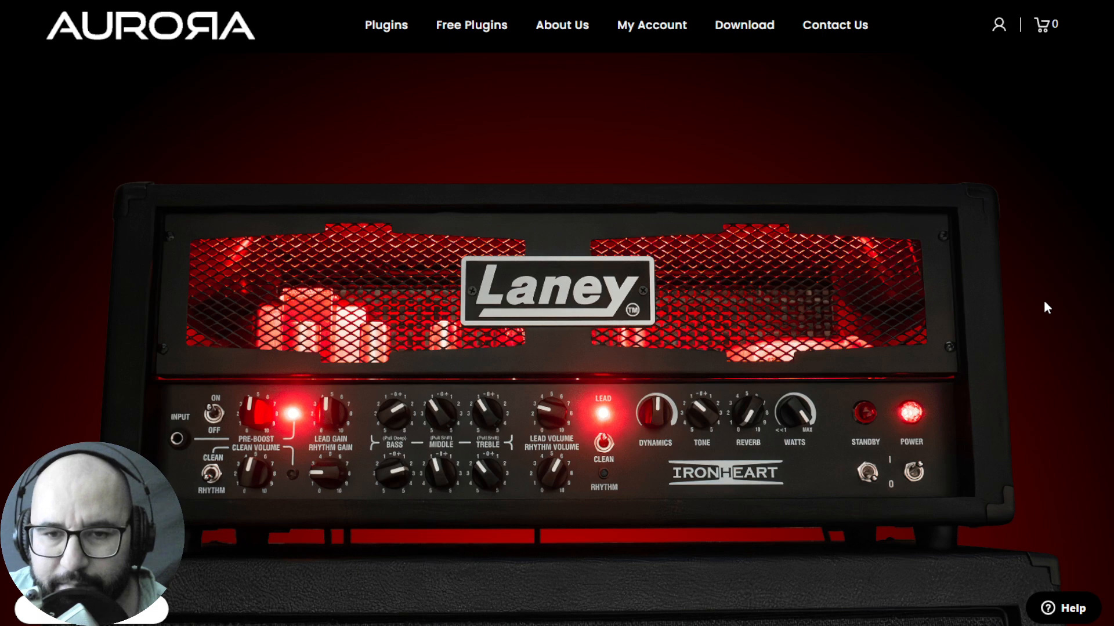
scroll(1043, 300, down, 5)
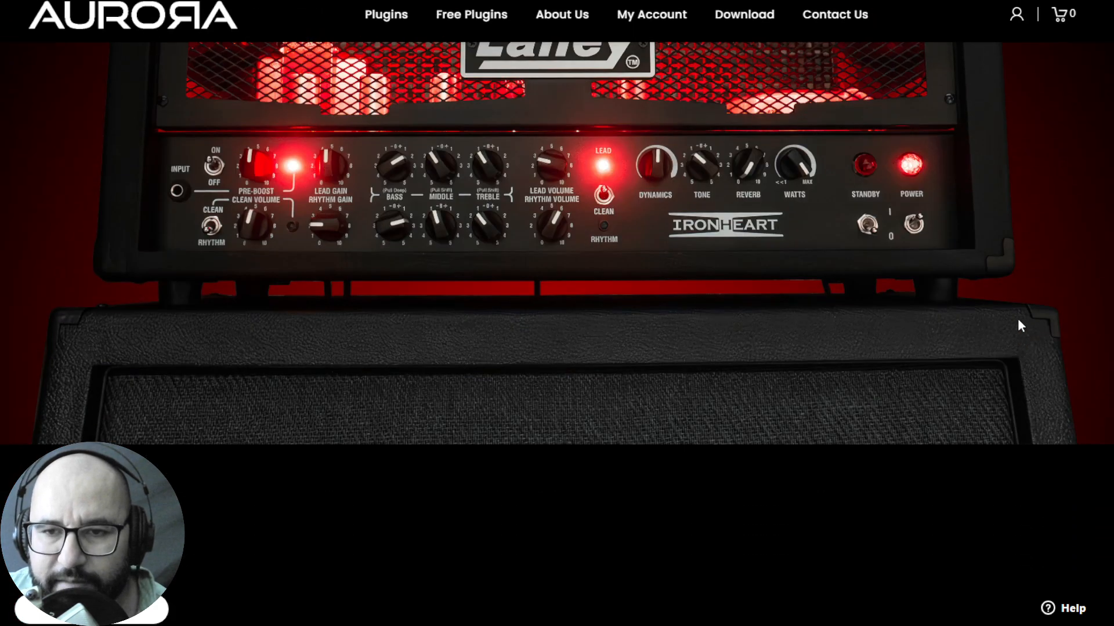
scroll(1019, 320, up, 3)
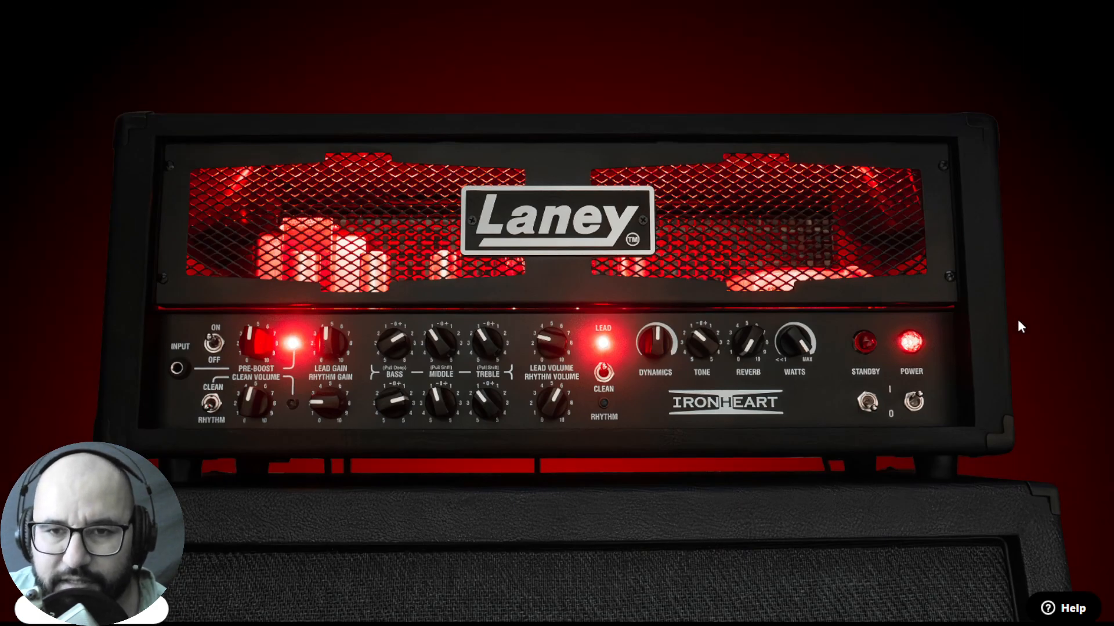
scroll(1018, 322, up, 1)
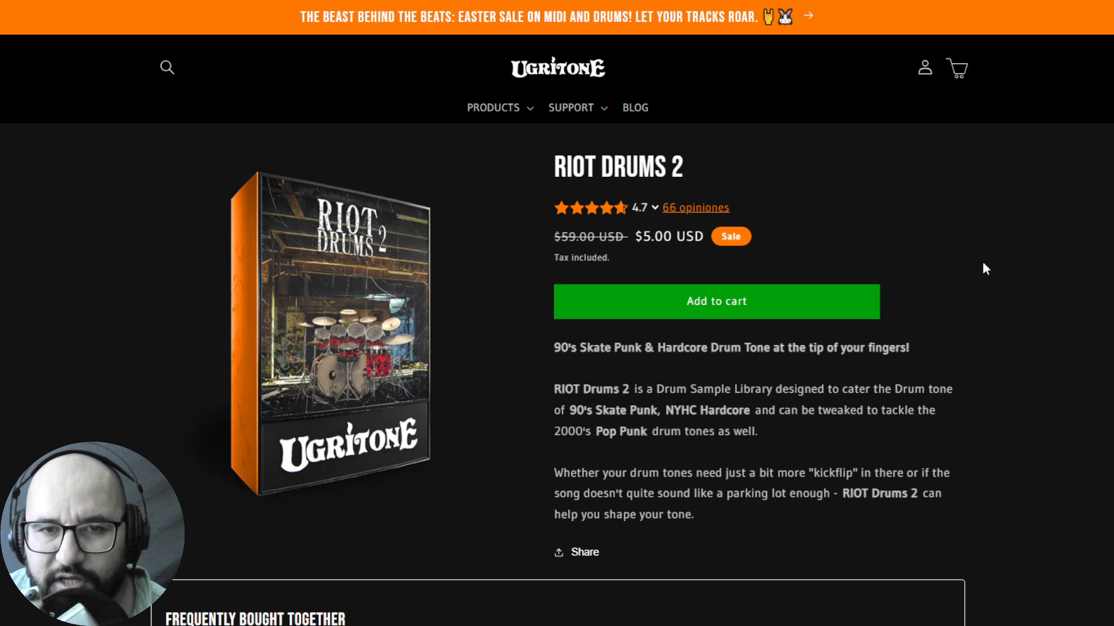
Examine the RIOT Drums 2 offer and description, and switch to the free rock and metal music production resources page
scroll(985, 266, down, 2)
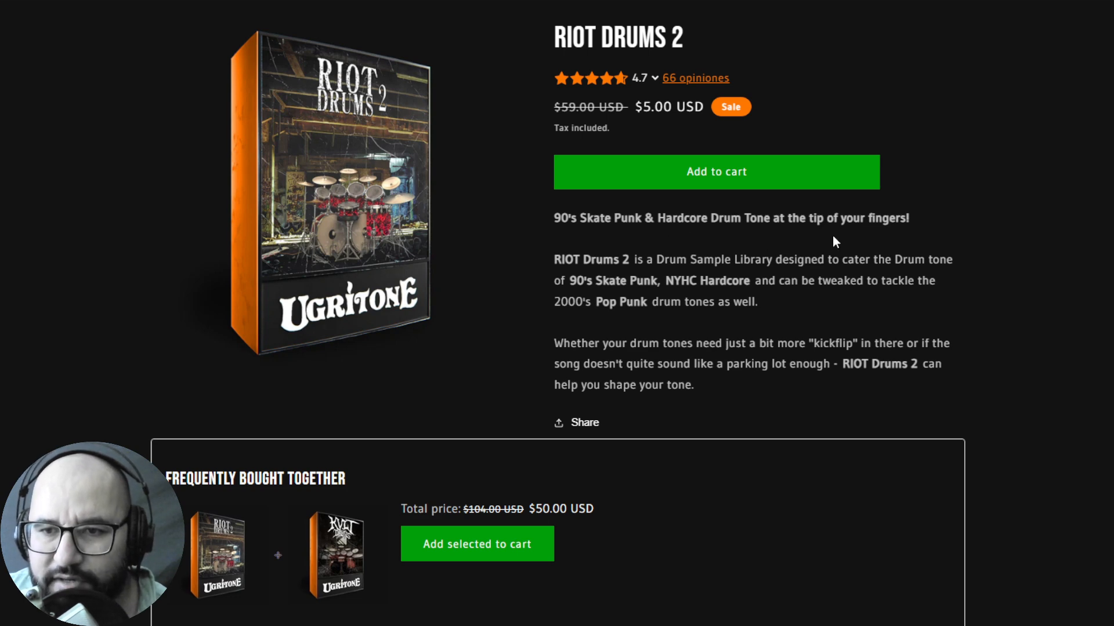
scroll(942, 272, down, 1)
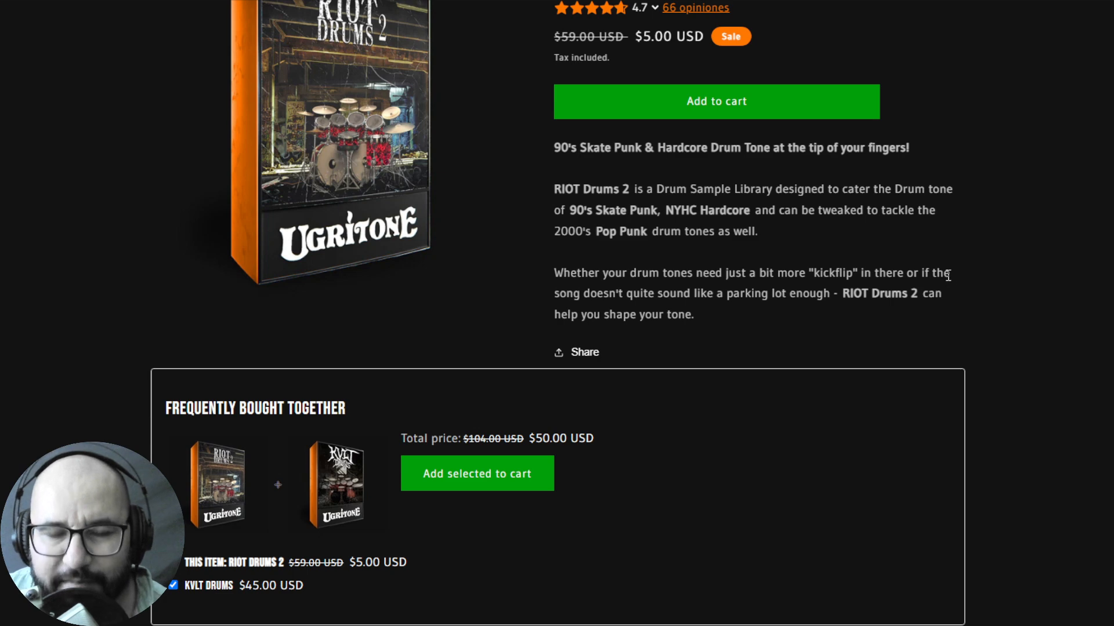
scroll(946, 274, up, 2)
scroll(994, 282, up, 1)
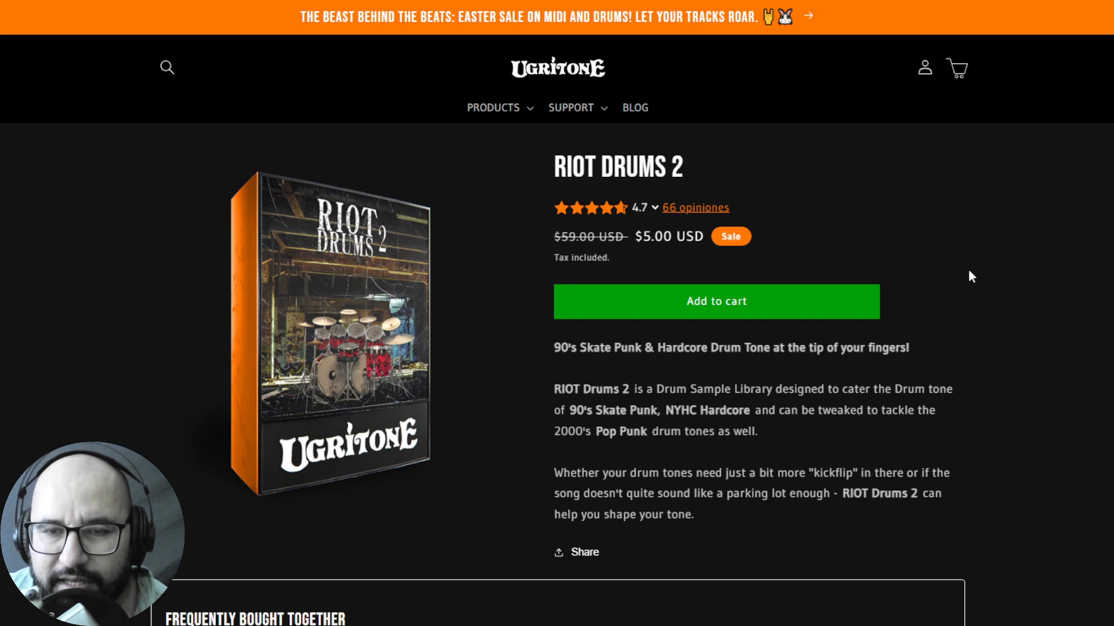
scroll(970, 276, down, 2)
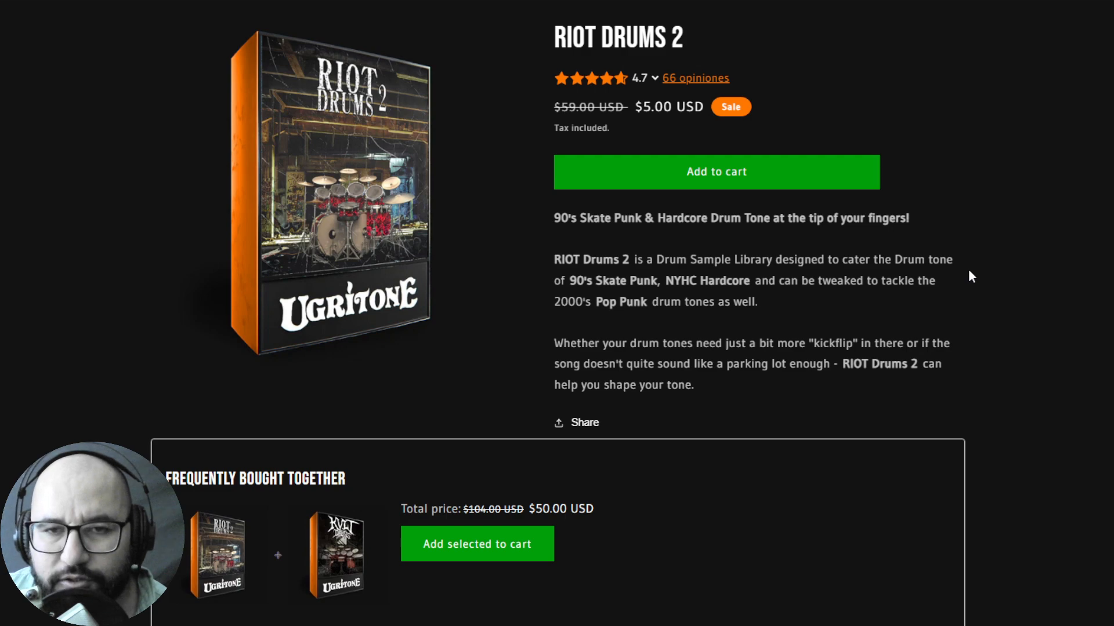
scroll(970, 276, up, 2)
key(ctrl+Tab)
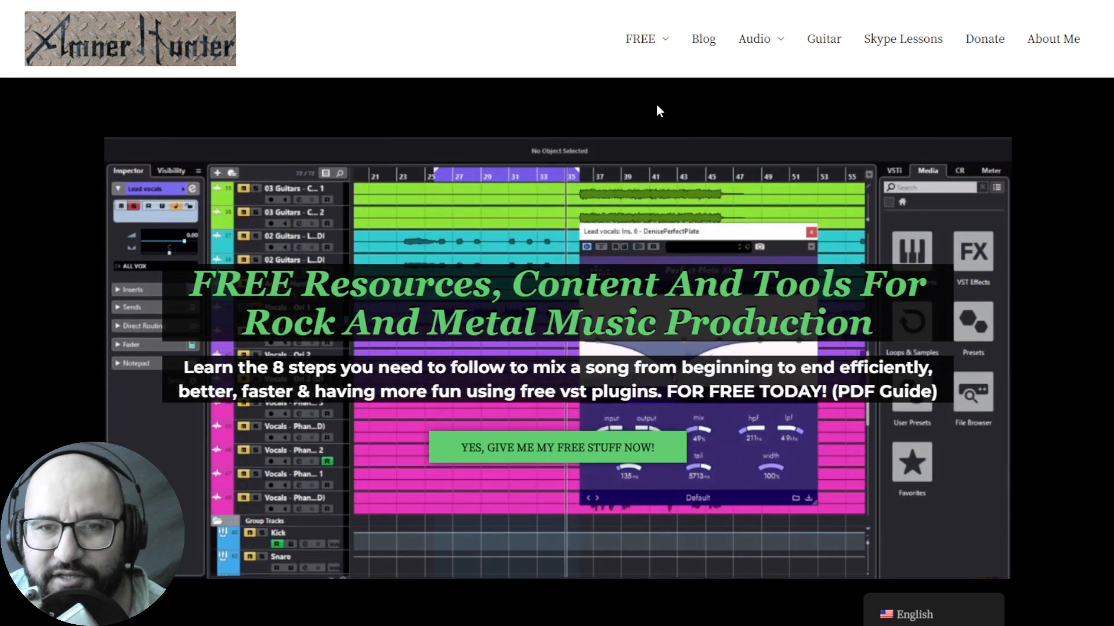
mouse_move(642, 48)
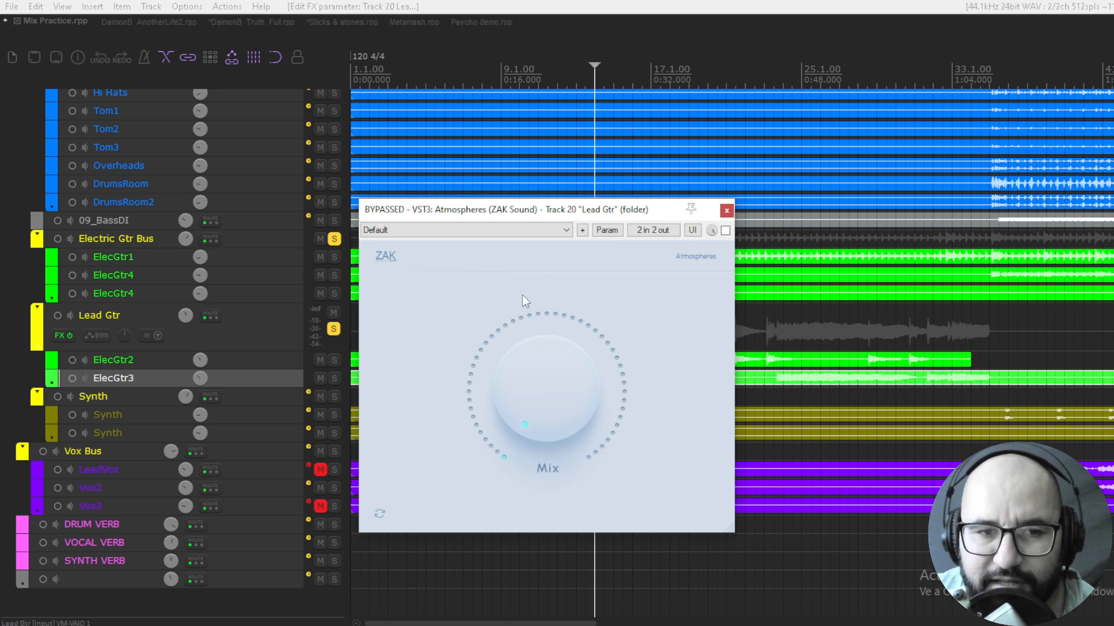
Play back the Lead Gtr track, enable its bypassed Atmospheres plugin and raise the Mix amount
key(space)
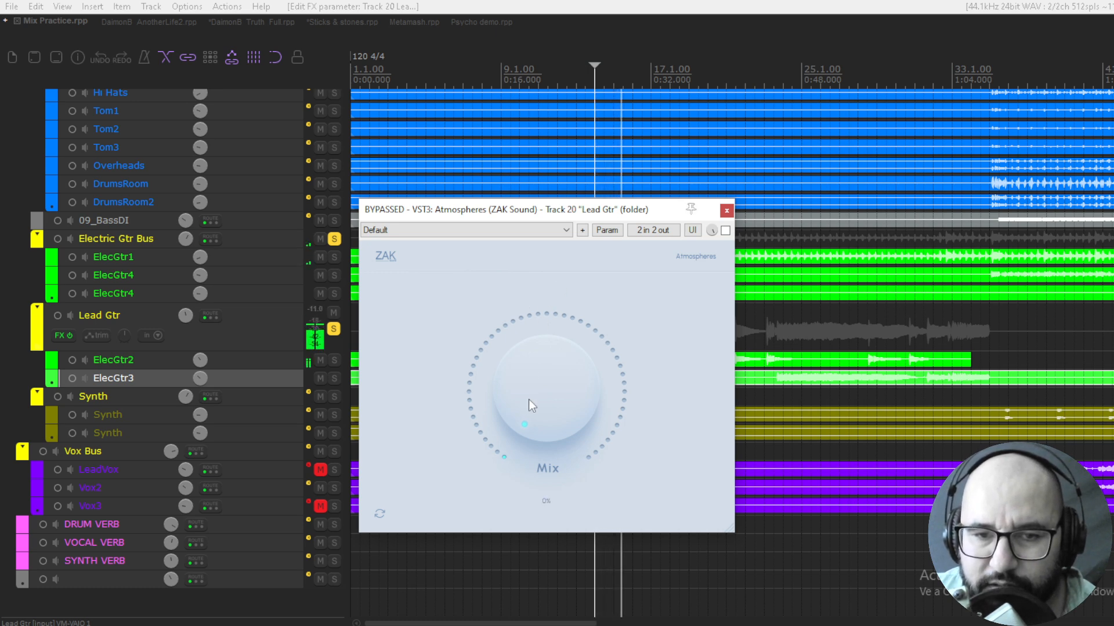
mouse_move(527, 399)
mouse_down()
mouse_move(526, 384)
mouse_move(539, 409)
mouse_up()
click(725, 230)
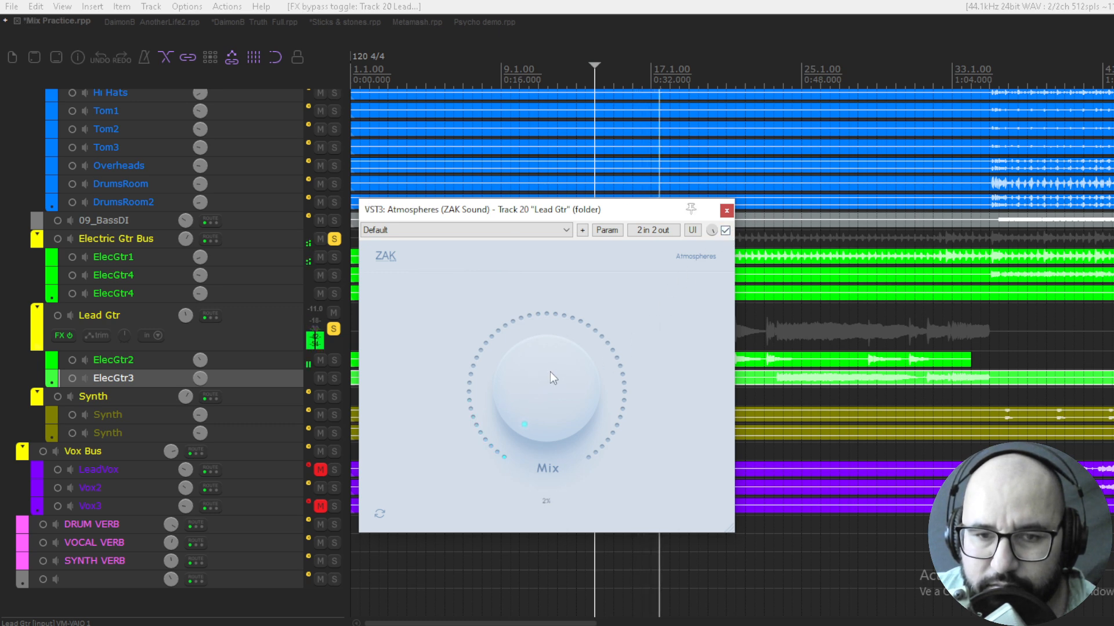
mouse_move(550, 371)
mouse_down()
mouse_move(551, 352)
mouse_move(538, 384)
mouse_move(535, 312)
mouse_move(534, 363)
mouse_up()
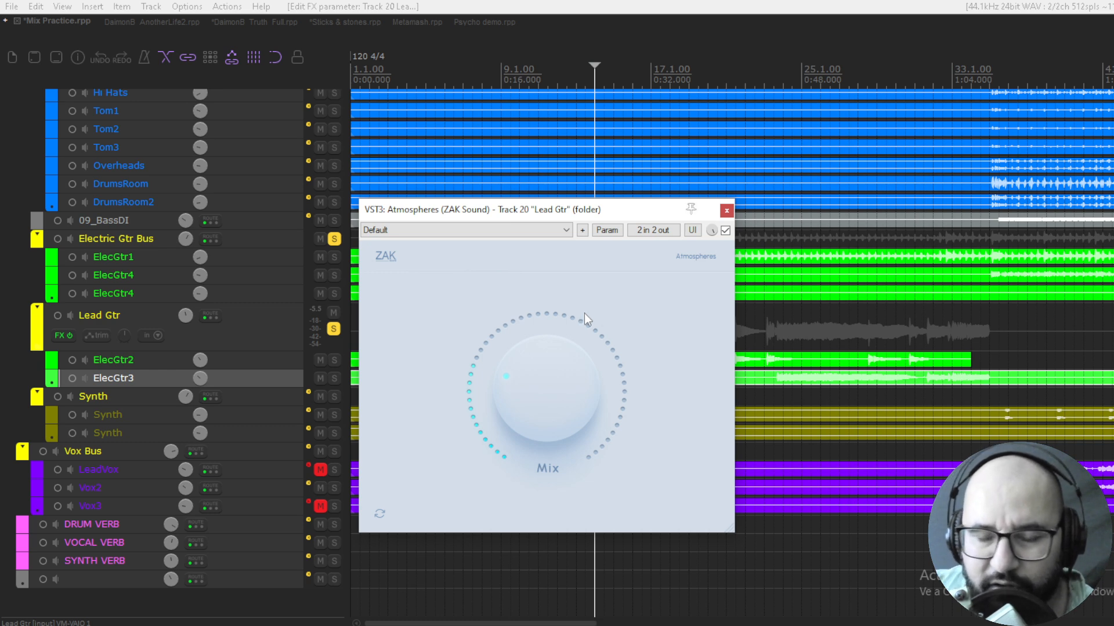
Replay the Lead Gtr track from the edit cursor, lower the Atmospheres Mix slightly and bypass the plugin
key(space)
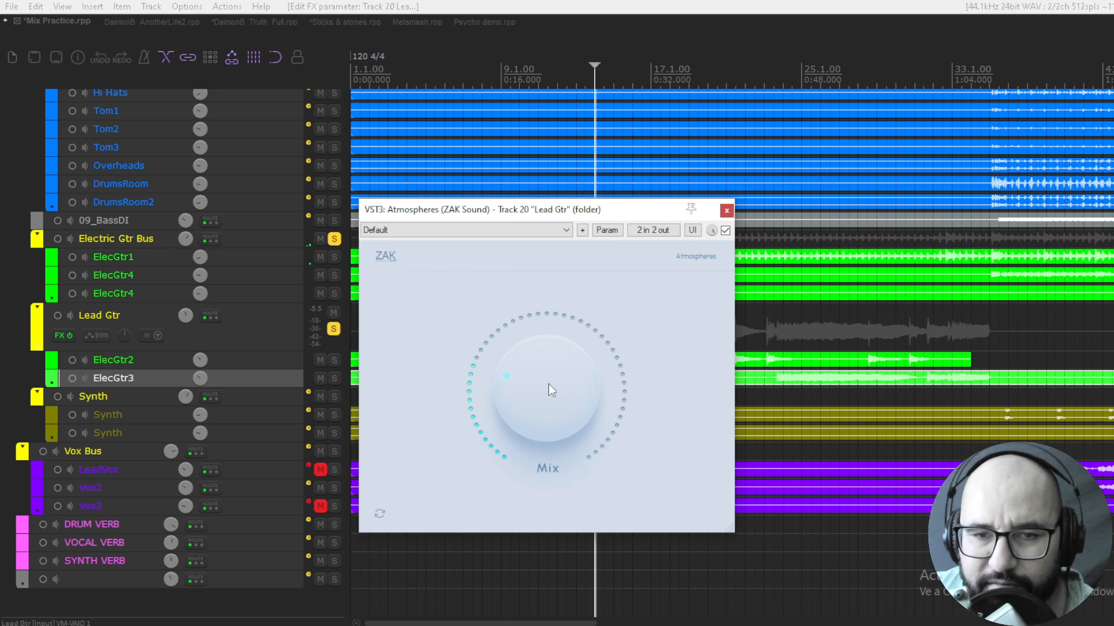
mouse_move(545, 384)
key(space)
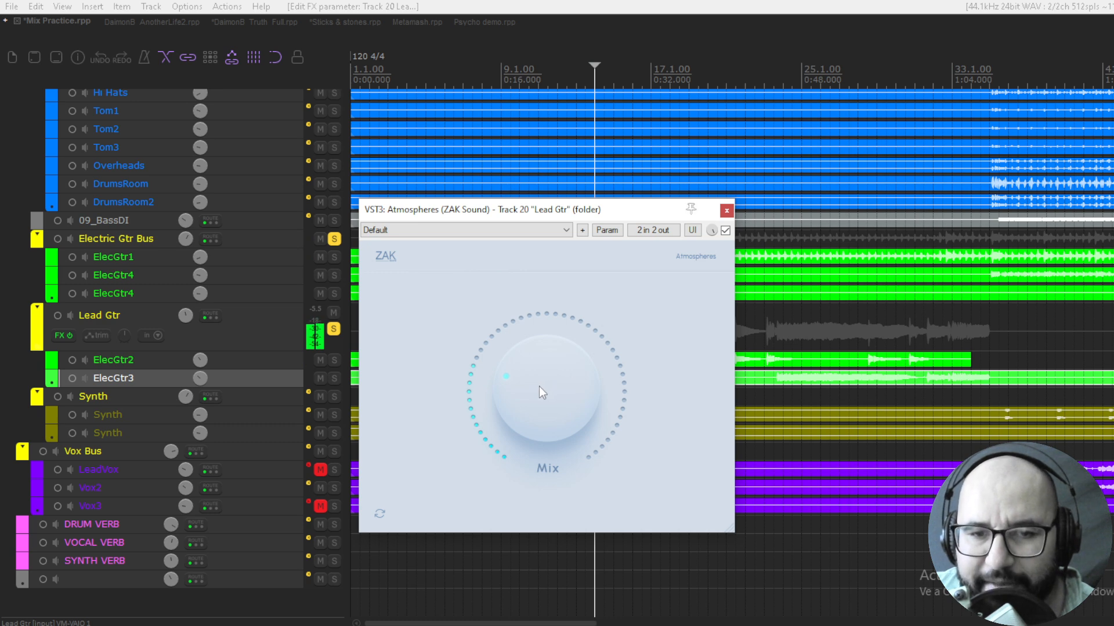
key(space)
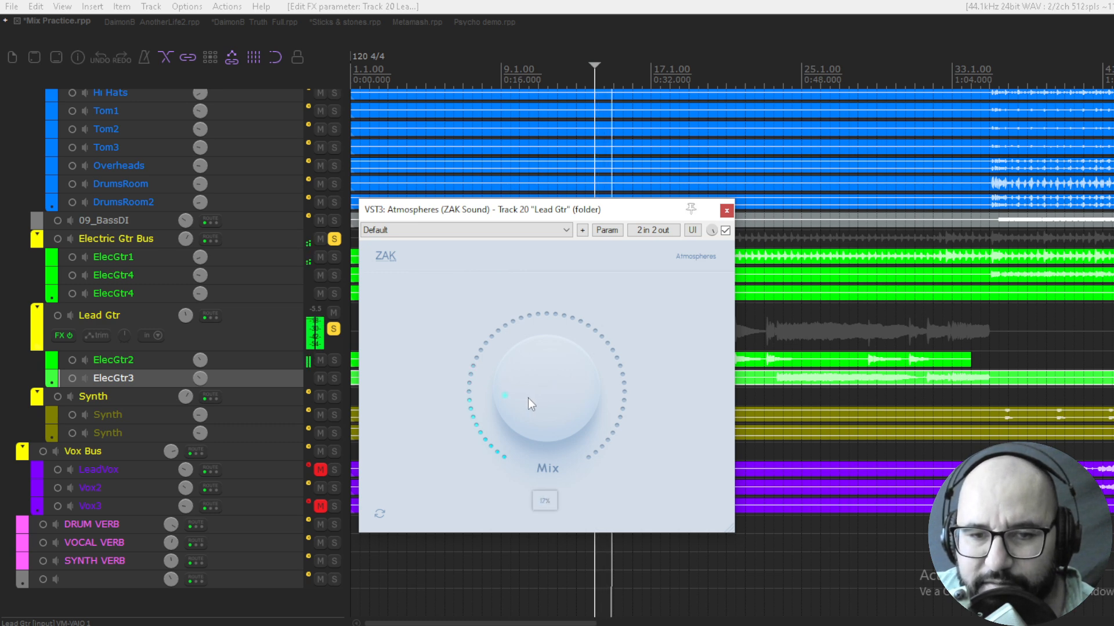
drag(528, 398, 525, 397)
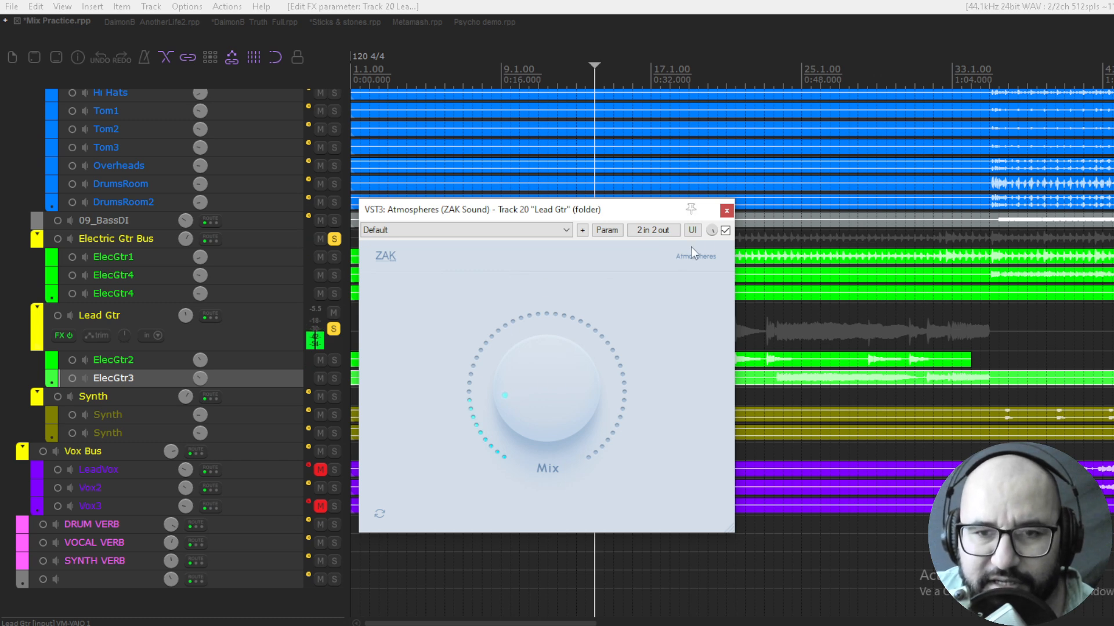
click(725, 230)
In the DaimonB_AnotherLife2 project, play the Vocal bus while raising the Atmospheres Mix slightly, and bypass the plugin
click(150, 23)
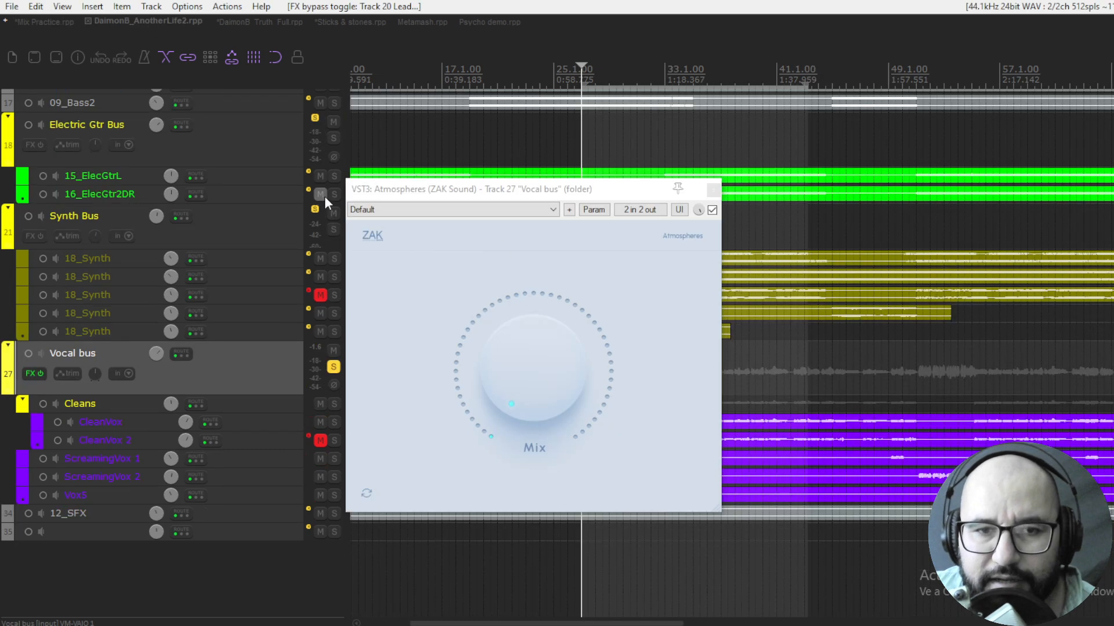
click(605, 194)
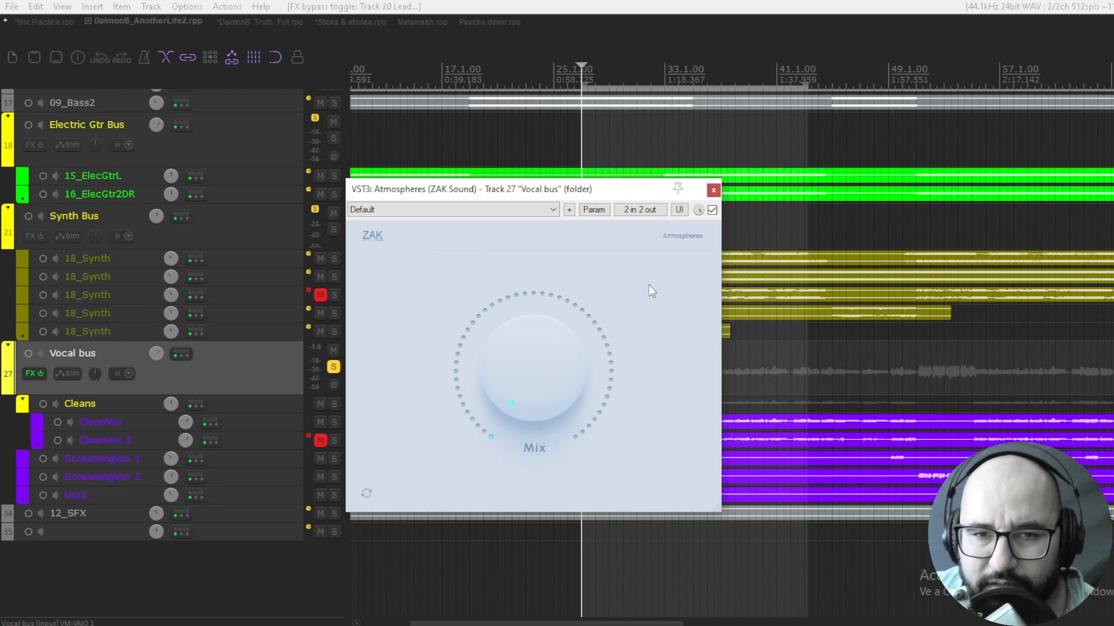
key(space)
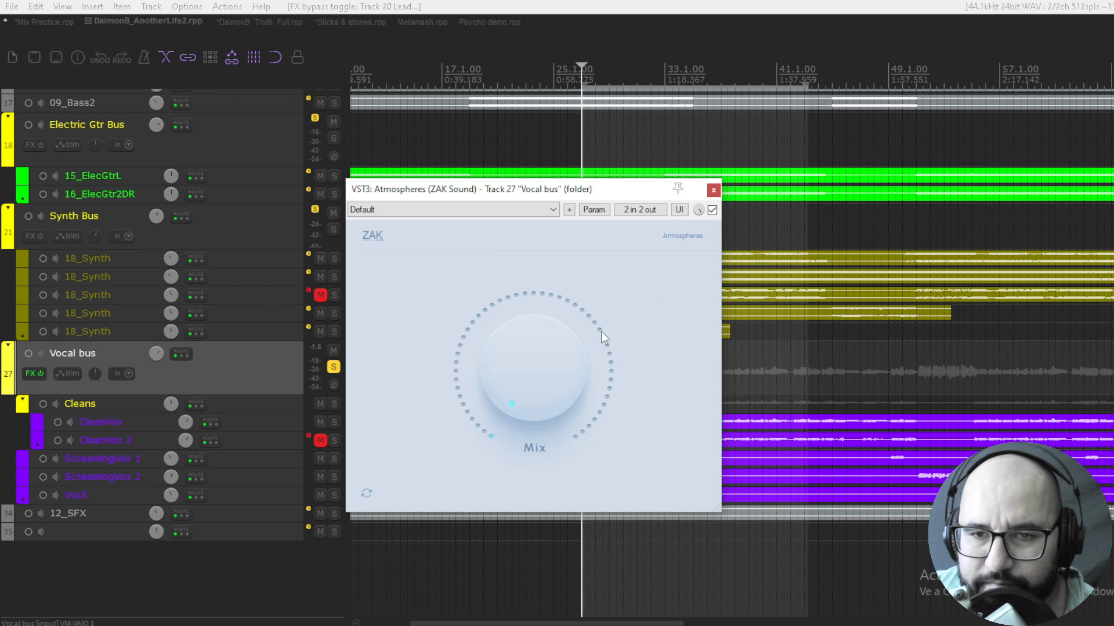
drag(533, 381, 503, 388)
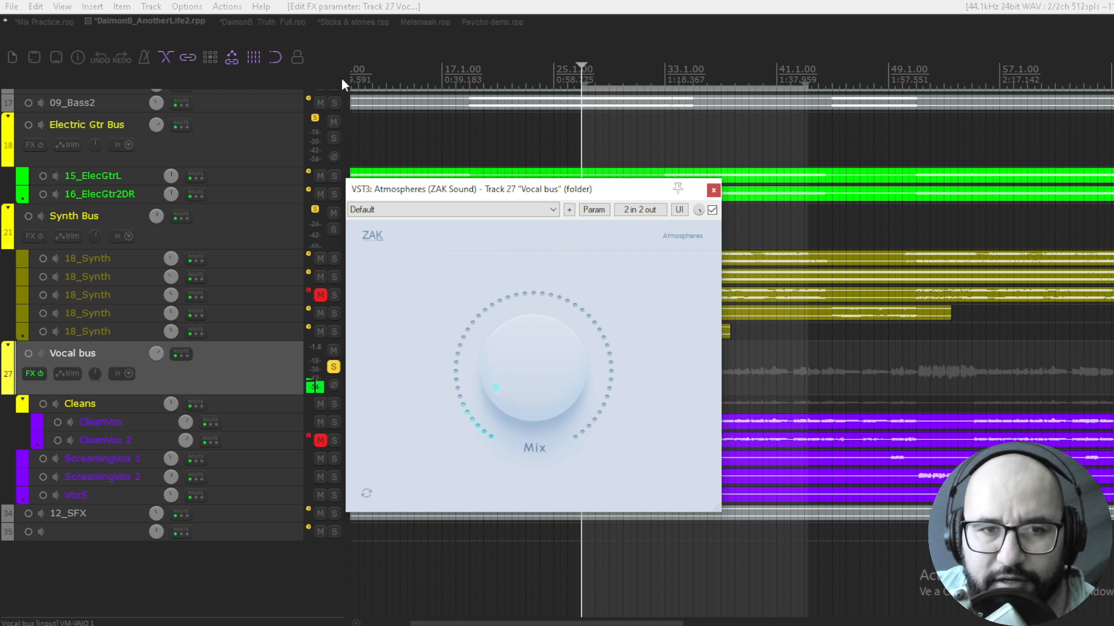
click(712, 210)
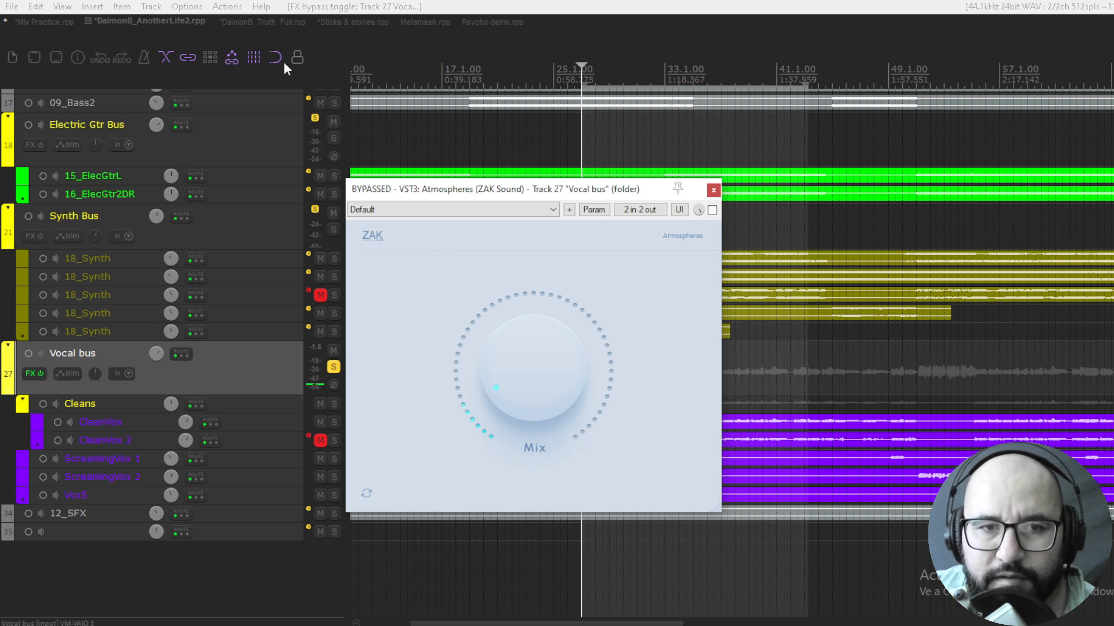
In the DaimonB_Truth_Full project, try the Shaper's Free Form and Mirror curve-editing modes, then choose Symmetry
click(249, 21)
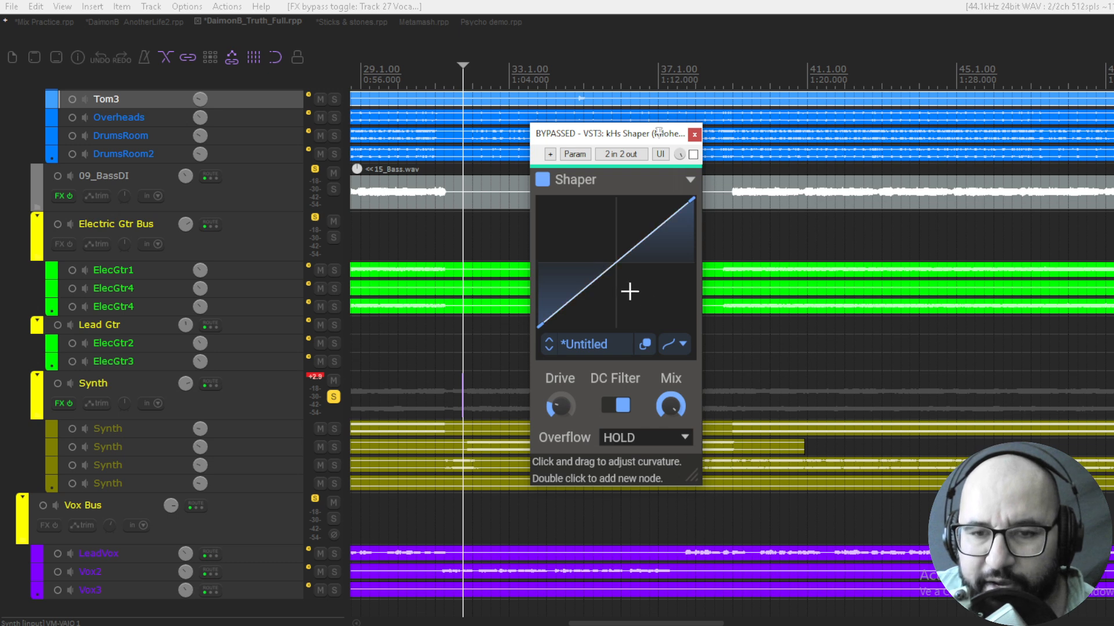
click(685, 346)
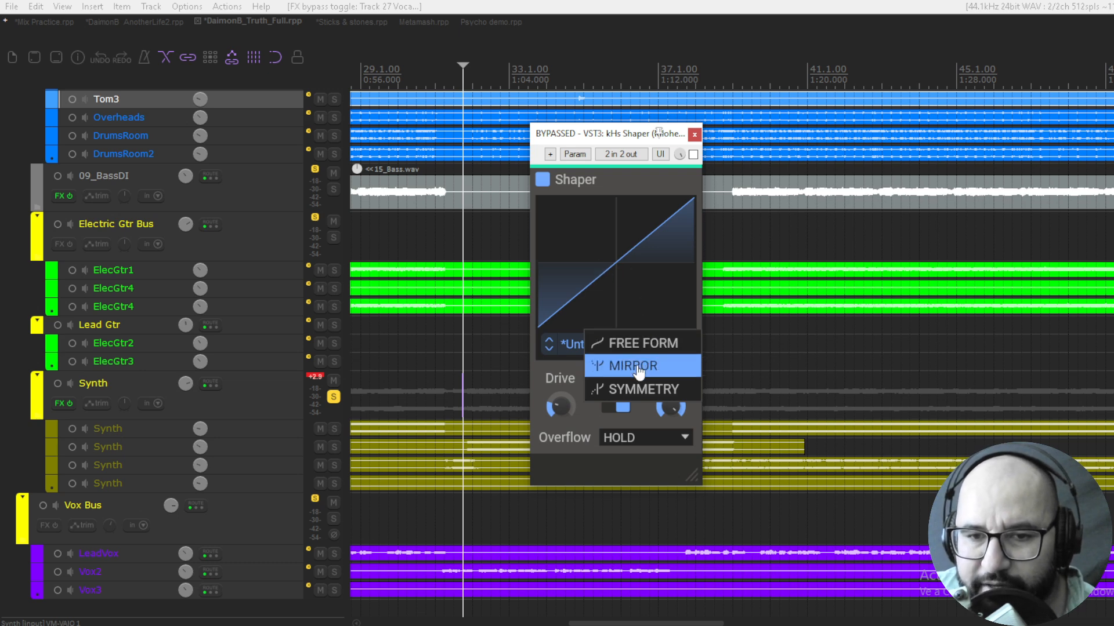
click(638, 346)
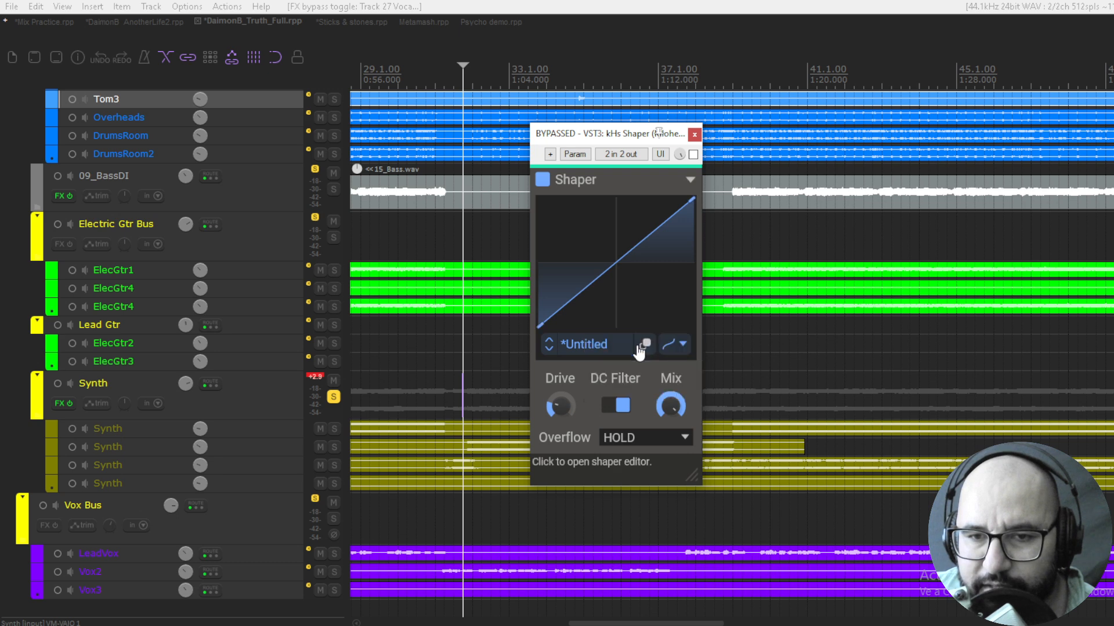
click(675, 344)
click(672, 366)
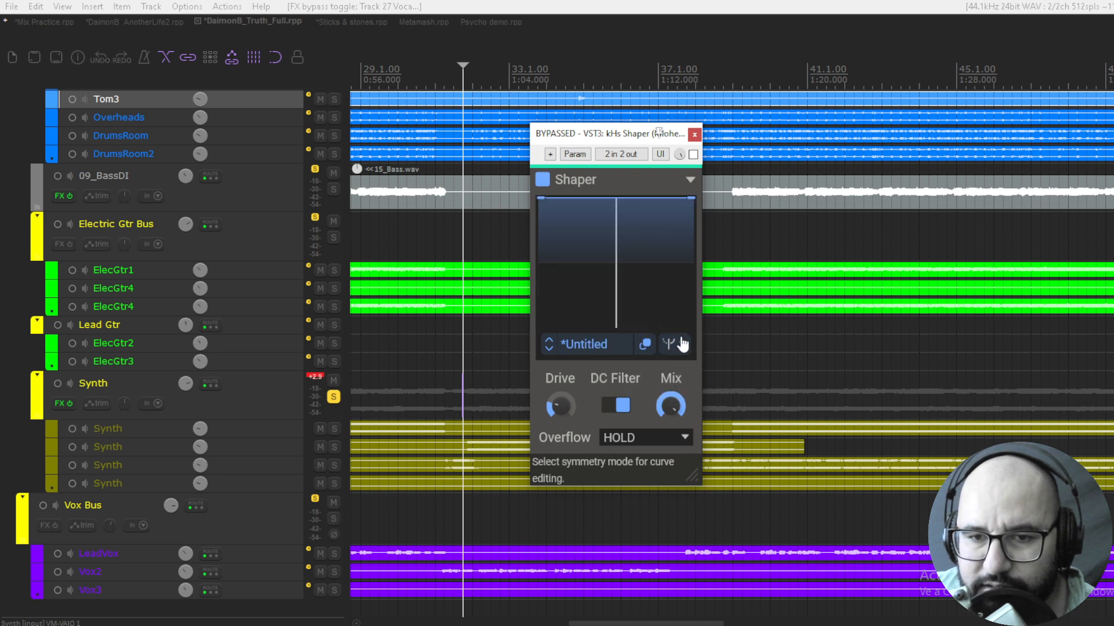
click(680, 343)
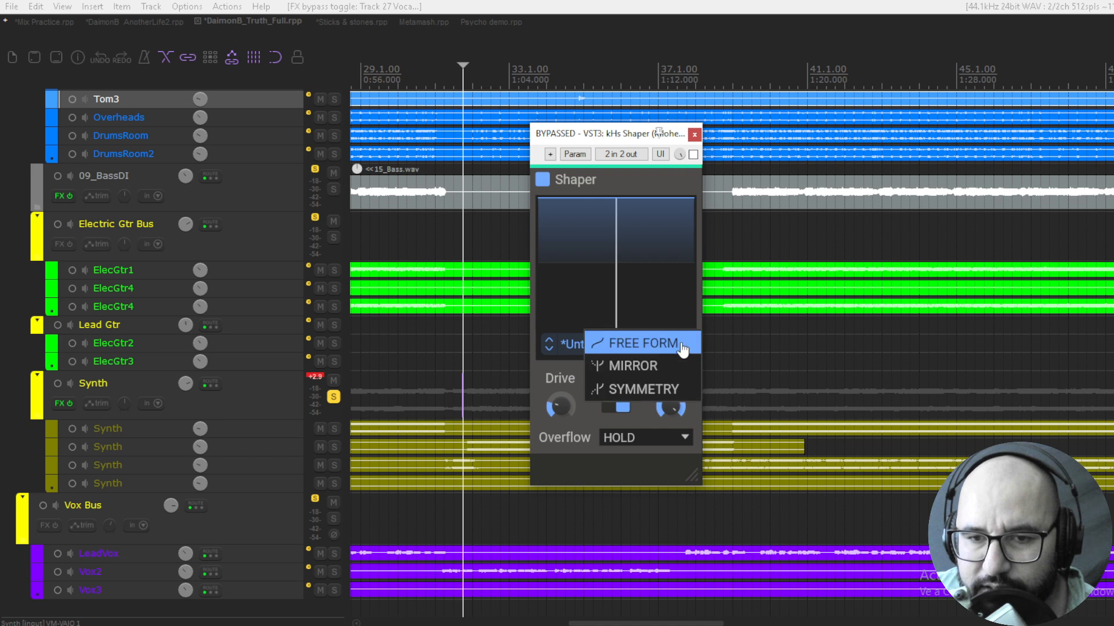
click(657, 388)
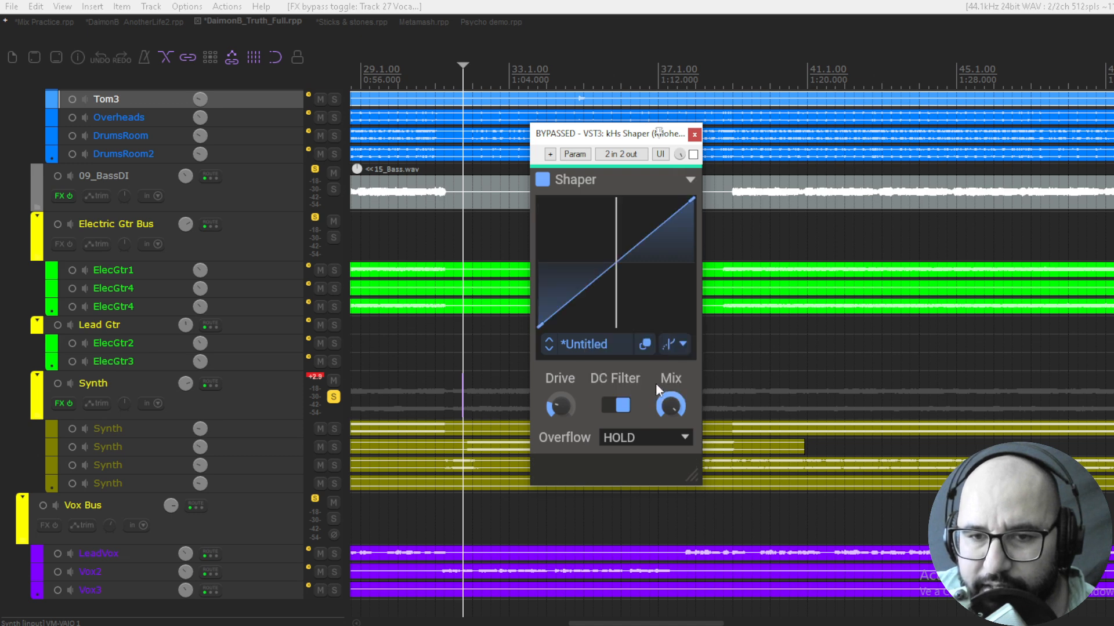
In the Shaper Editor, draw a freehand smooth curve across the positive half and a stepped curve across the negative half
click(647, 345)
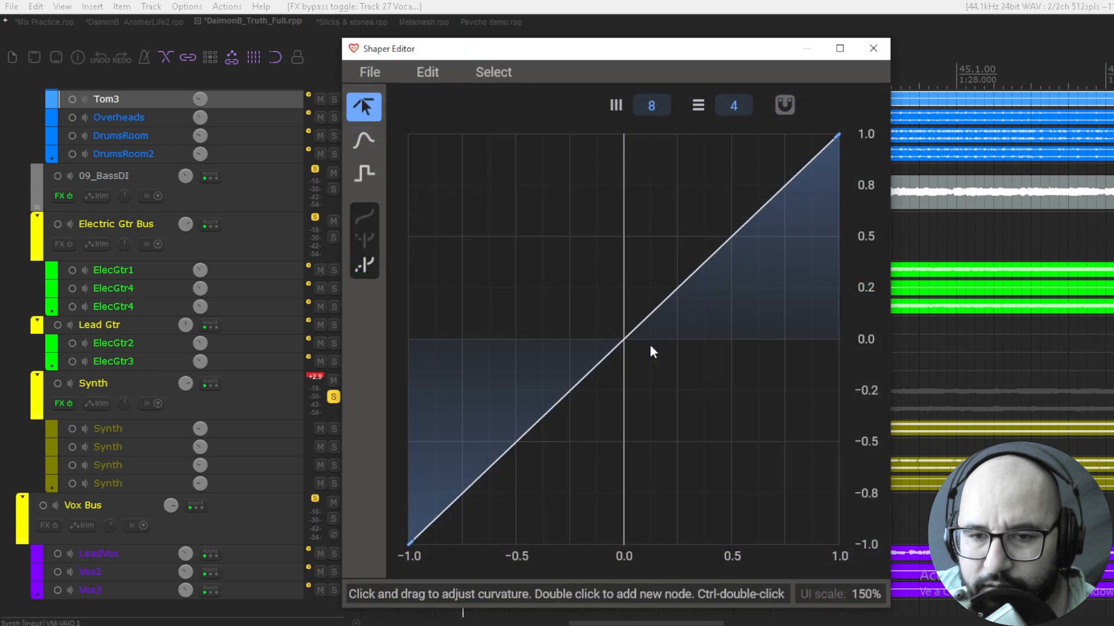
drag(565, 55, 563, 50)
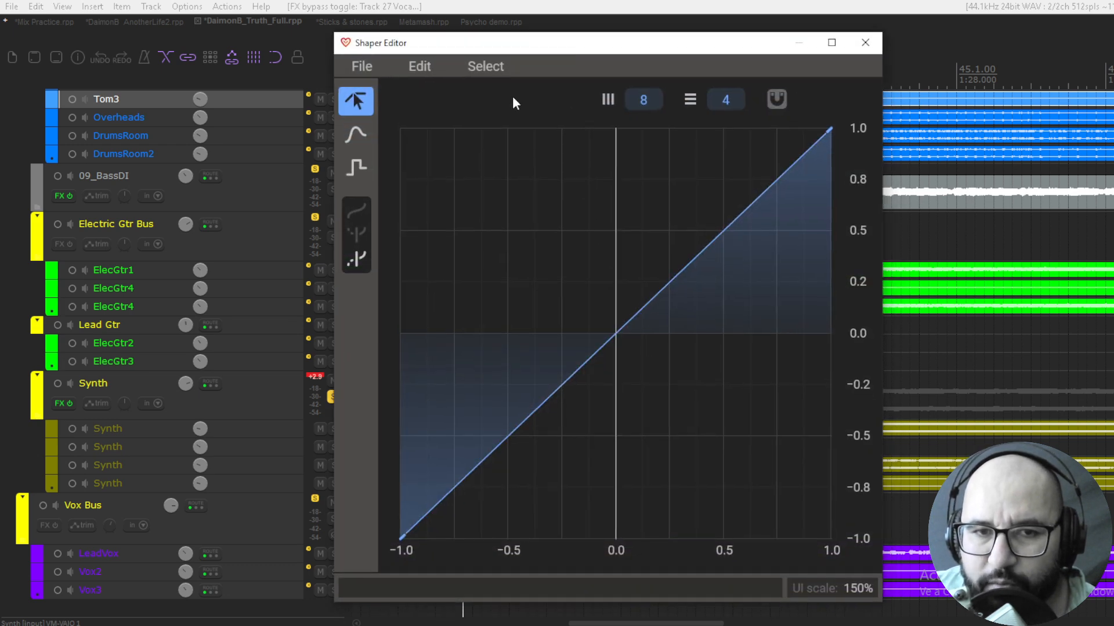
click(357, 134)
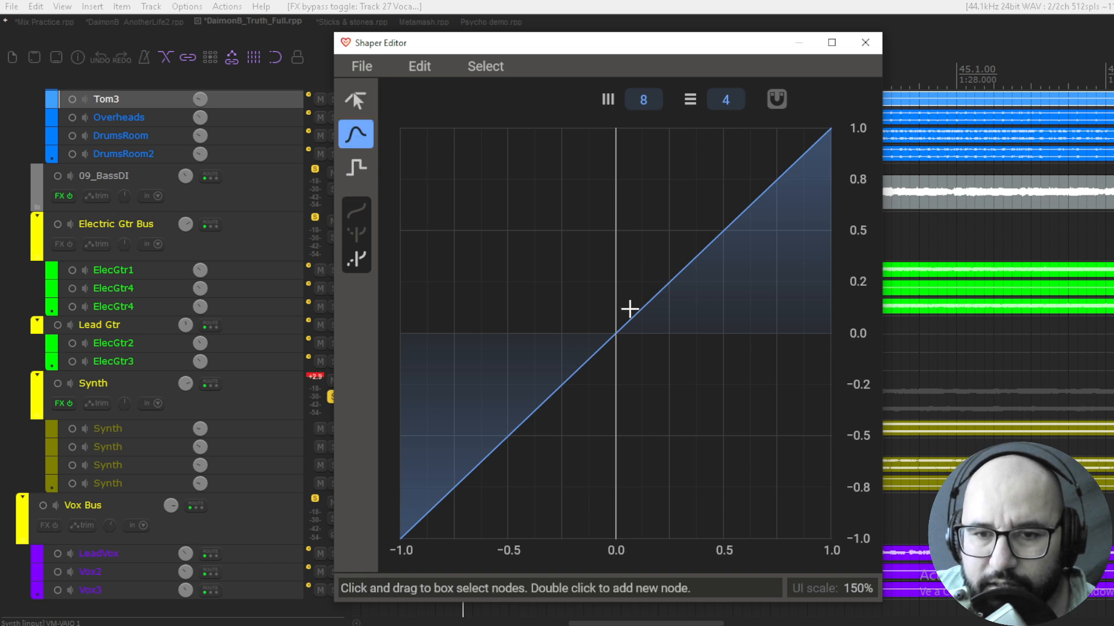
mouse_move(628, 308)
mouse_down()
mouse_move(653, 281)
mouse_move(725, 246)
mouse_move(812, 288)
mouse_move(810, 372)
mouse_up()
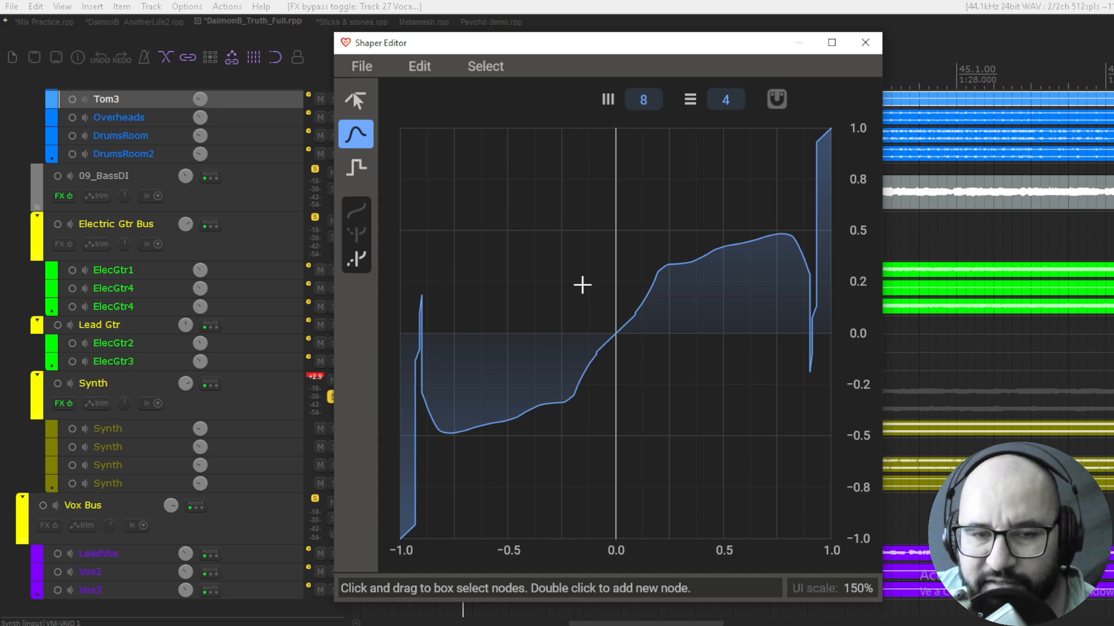
click(359, 173)
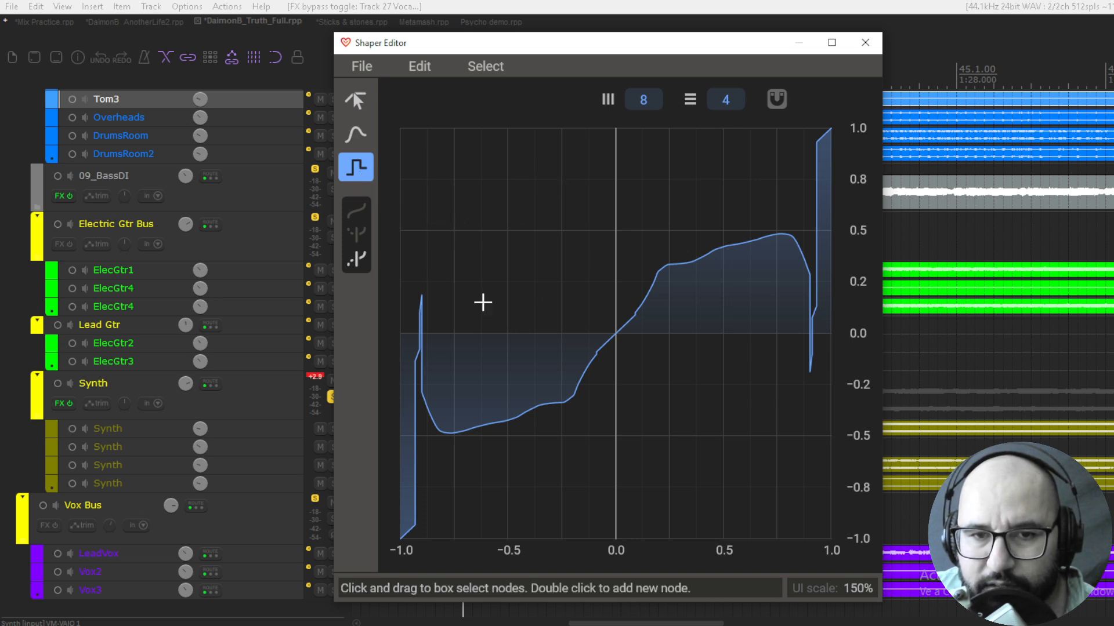
mouse_move(432, 313)
mouse_down()
mouse_move(575, 204)
mouse_move(627, 213)
mouse_move(578, 284)
mouse_up()
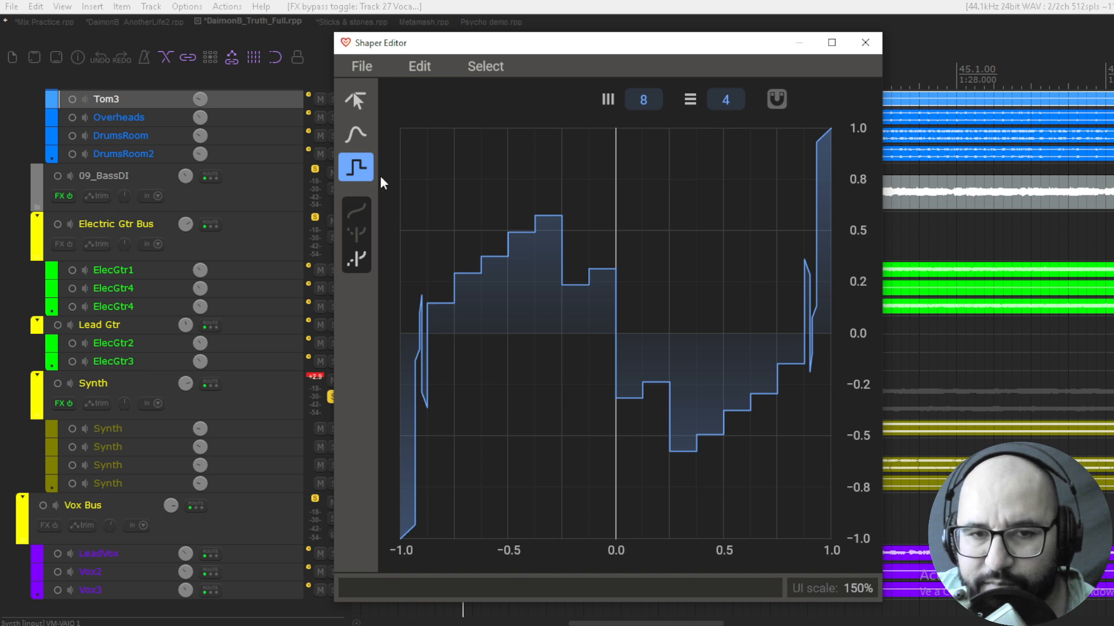
Reshape the stepped curve with the Point tool by moving and deleting nodes, and close the Shaper Editor
click(351, 135)
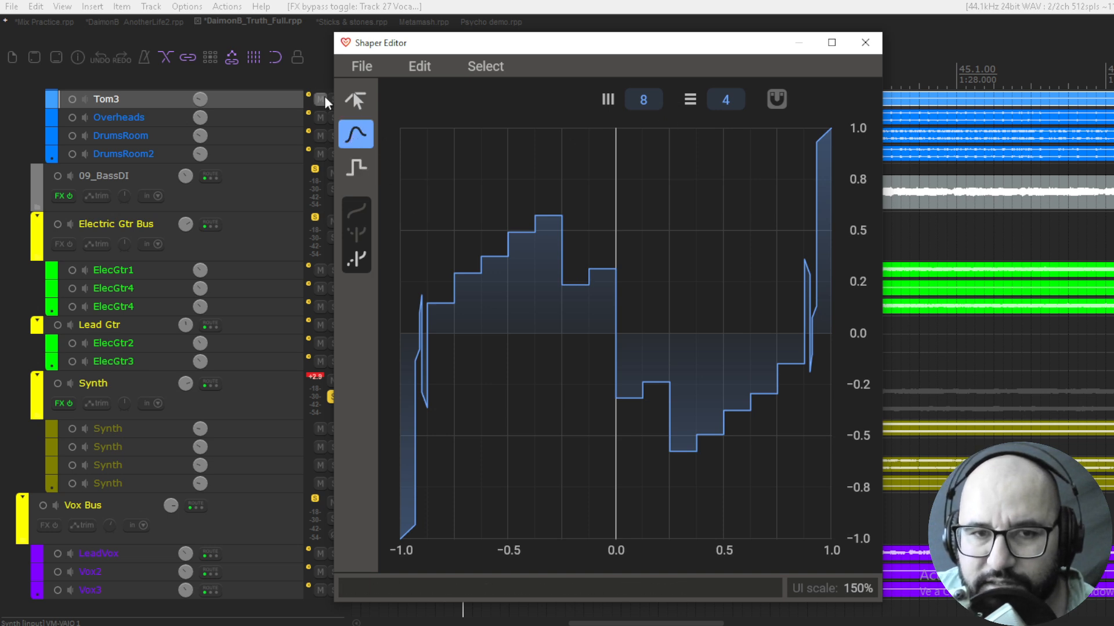
click(355, 97)
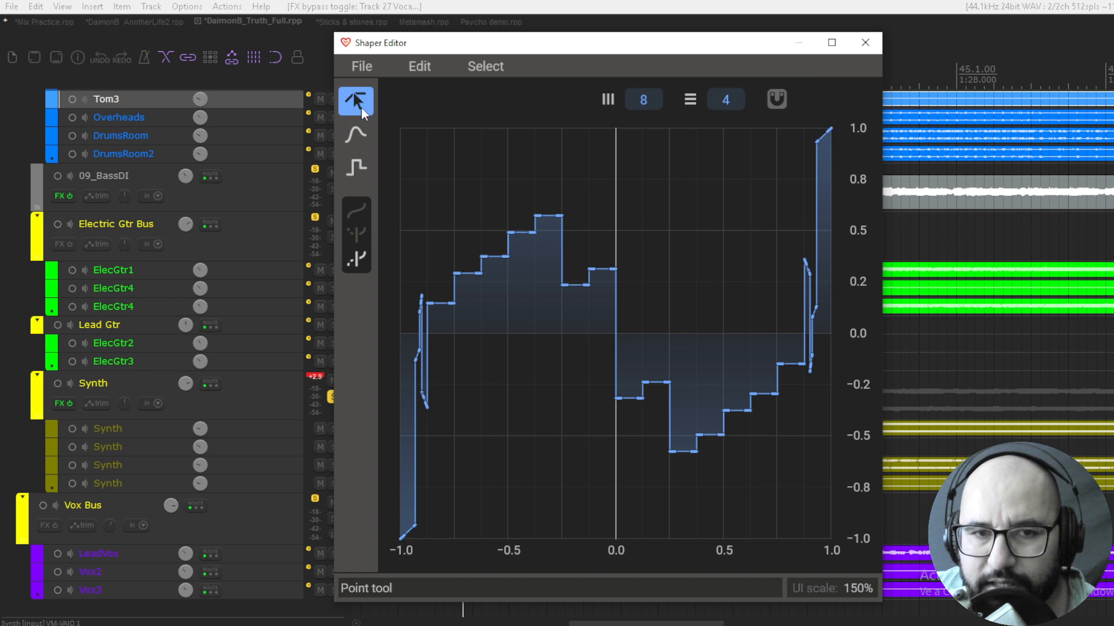
drag(536, 217, 544, 277)
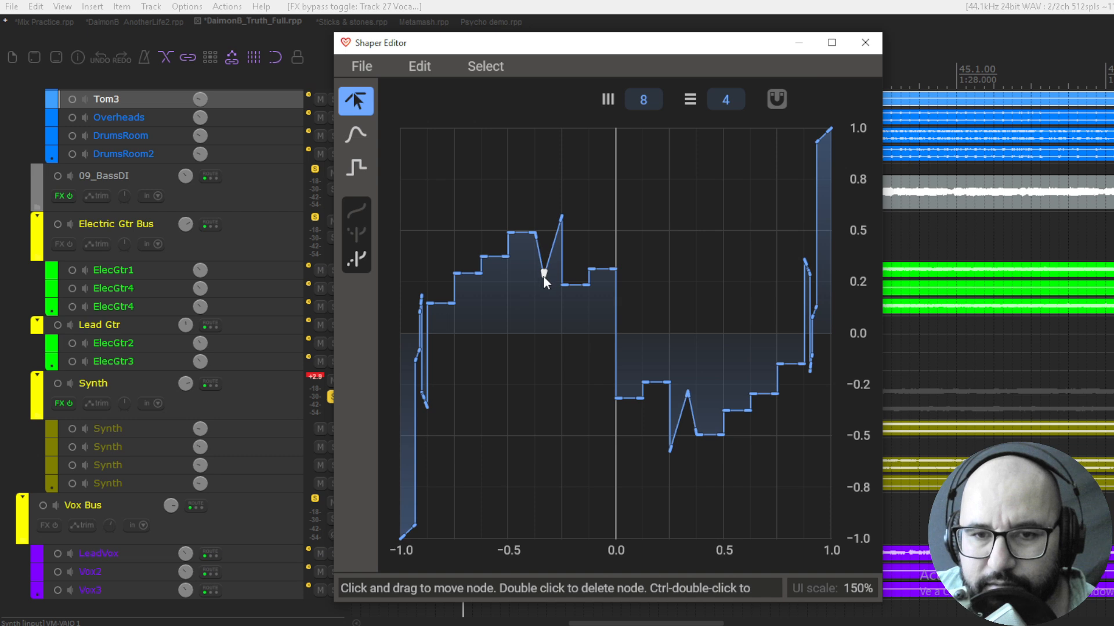
double_click(534, 234)
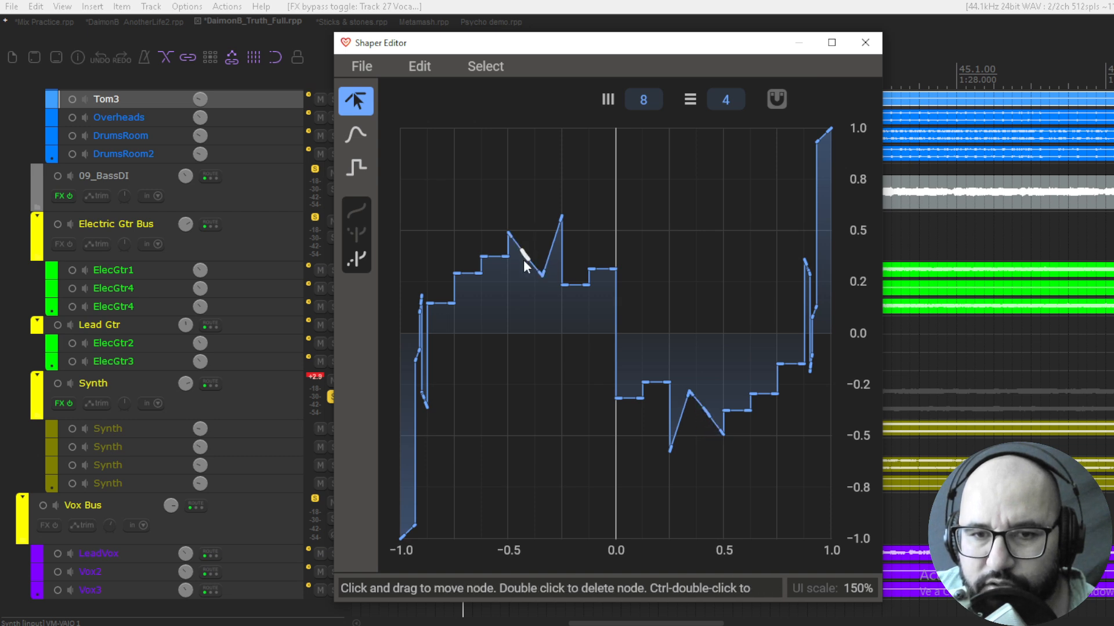
mouse_move(509, 255)
mouse_down()
mouse_move(510, 282)
mouse_move(497, 258)
mouse_up()
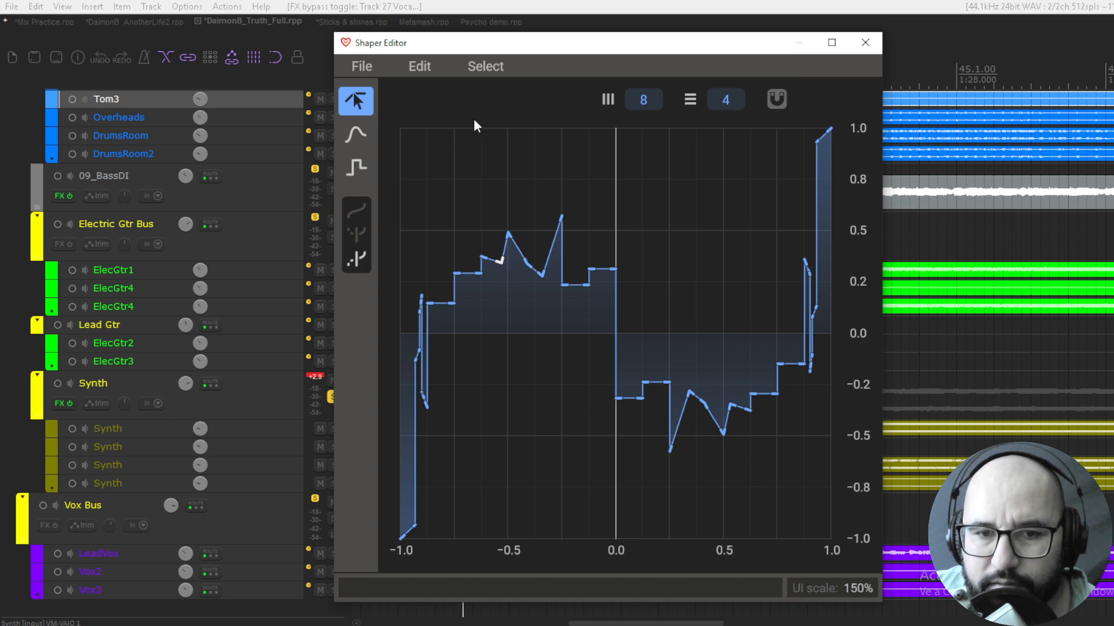
click(865, 41)
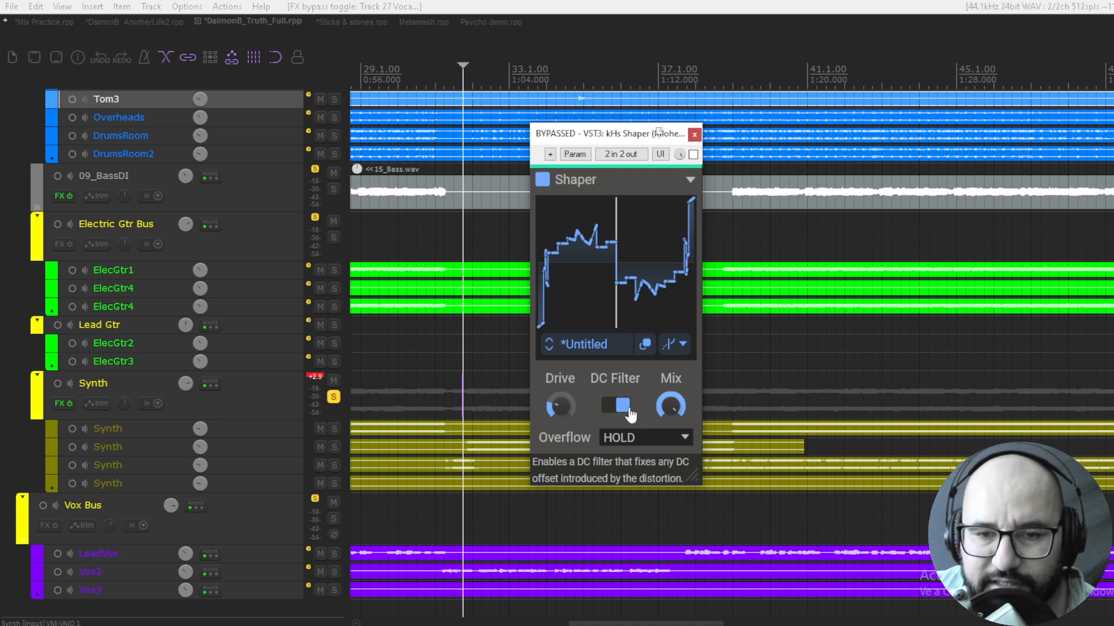
Switch the Shaper's DC Filter off and on, and view the Overflow options and preset settings, keeping HOLD
click(622, 410)
click(621, 409)
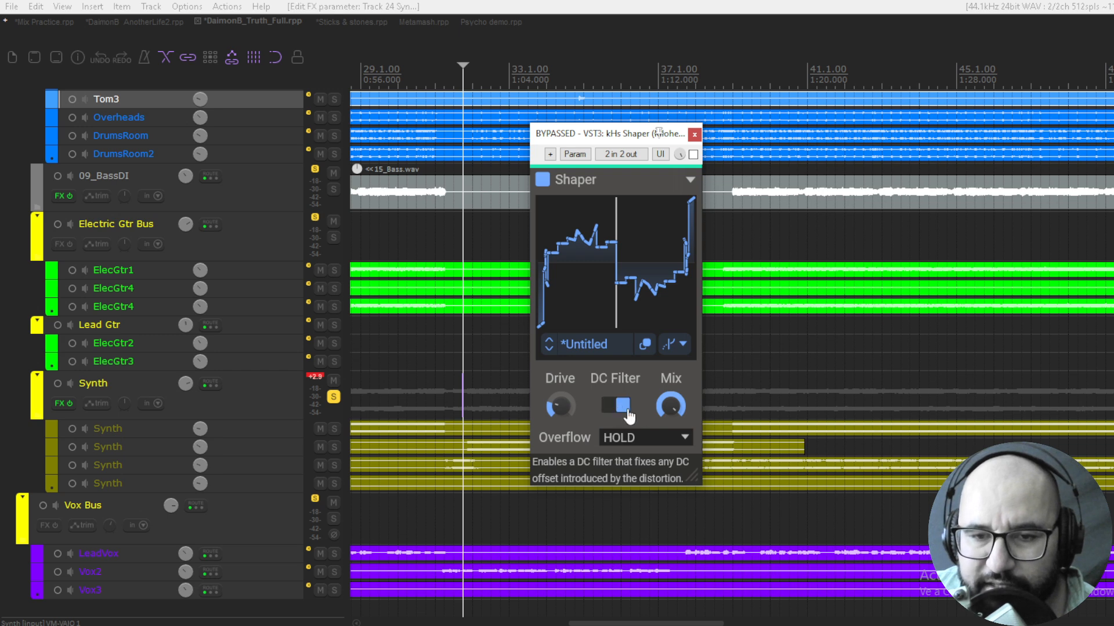
click(673, 440)
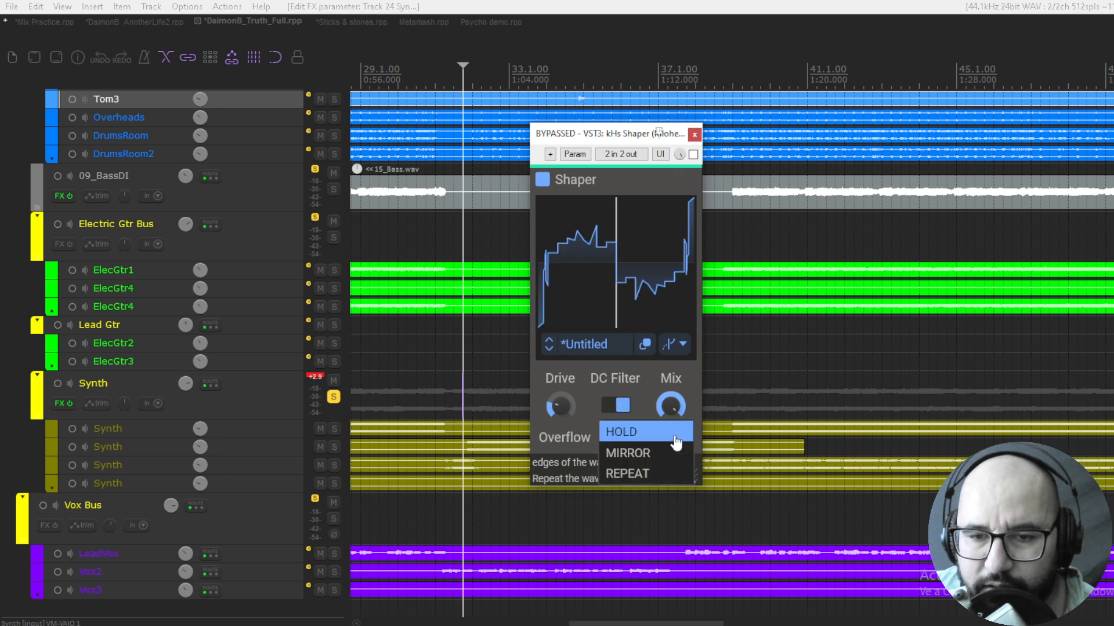
click(603, 433)
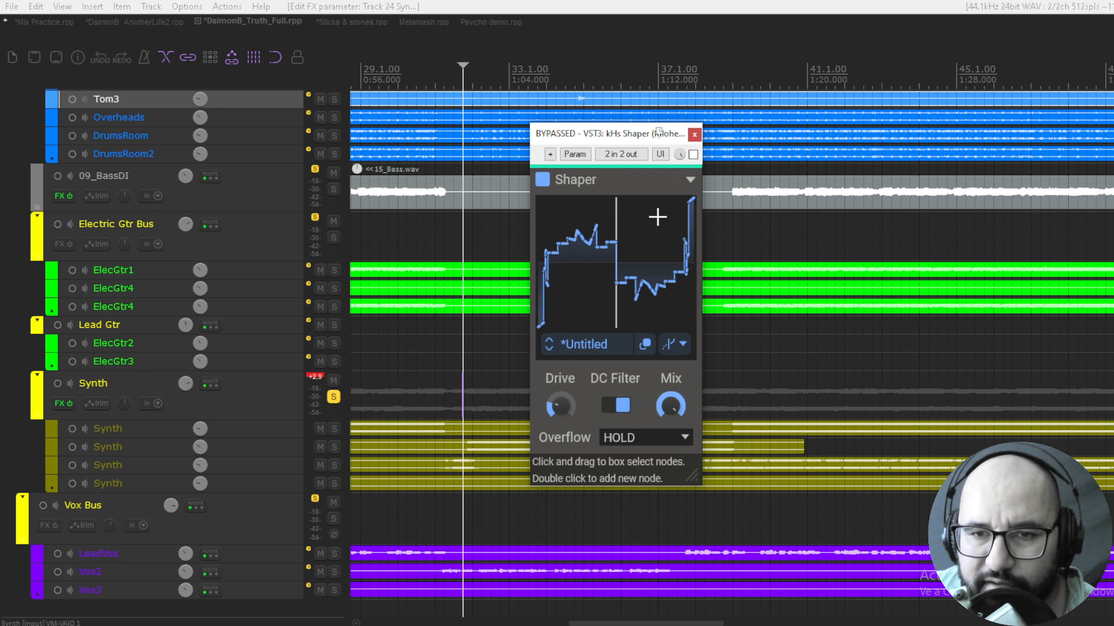
click(690, 180)
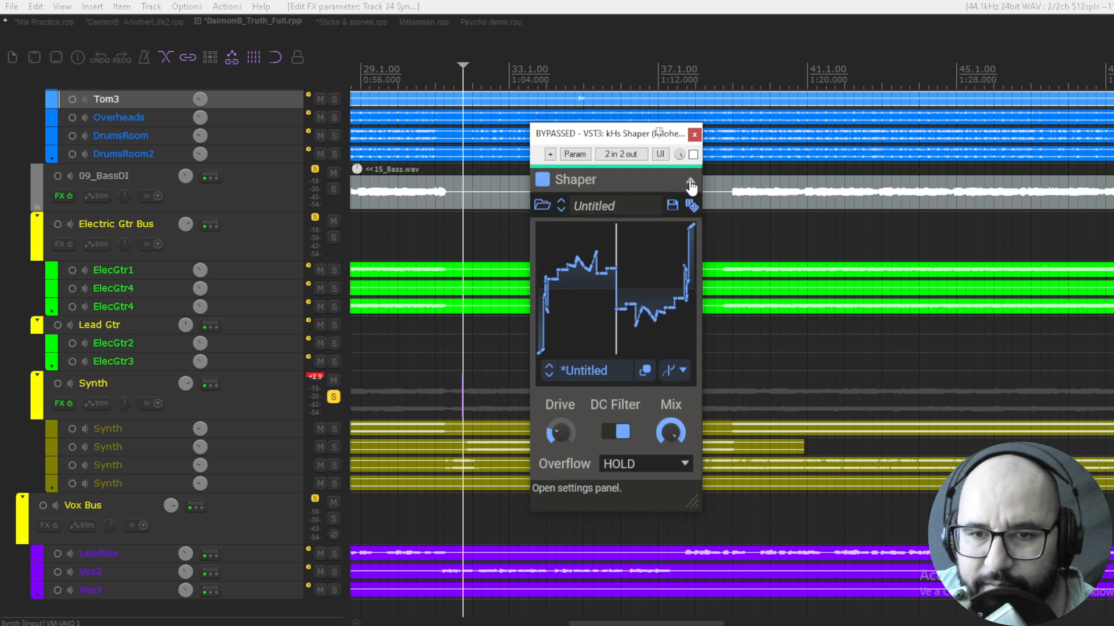
click(690, 182)
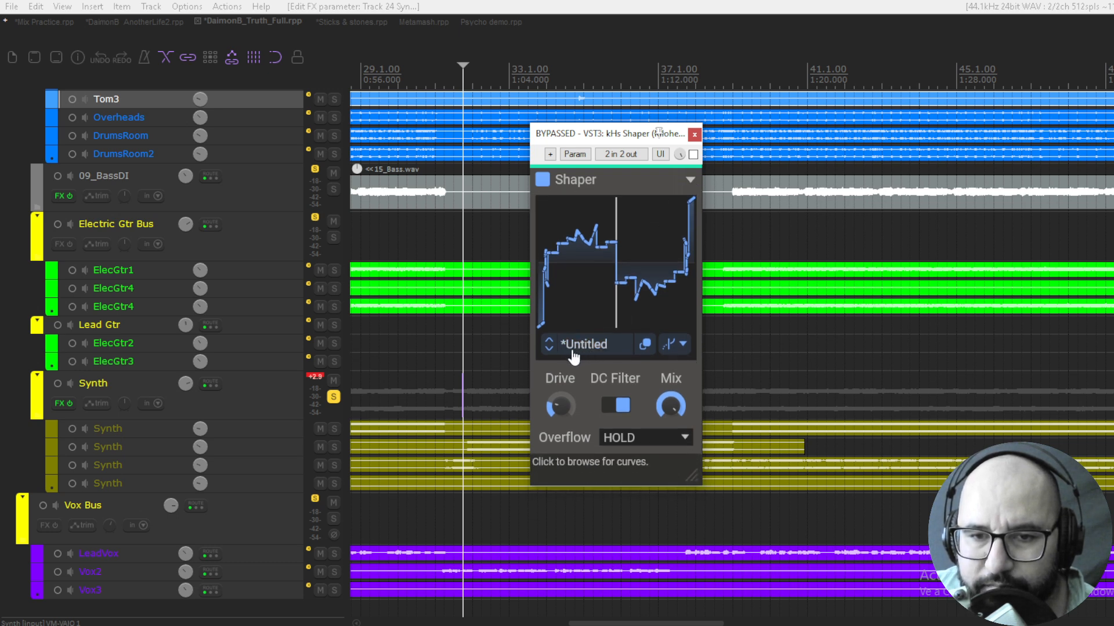
Browse the Complex and Simple factory curve folders and return to the Shaper with the Default curve loaded
click(597, 350)
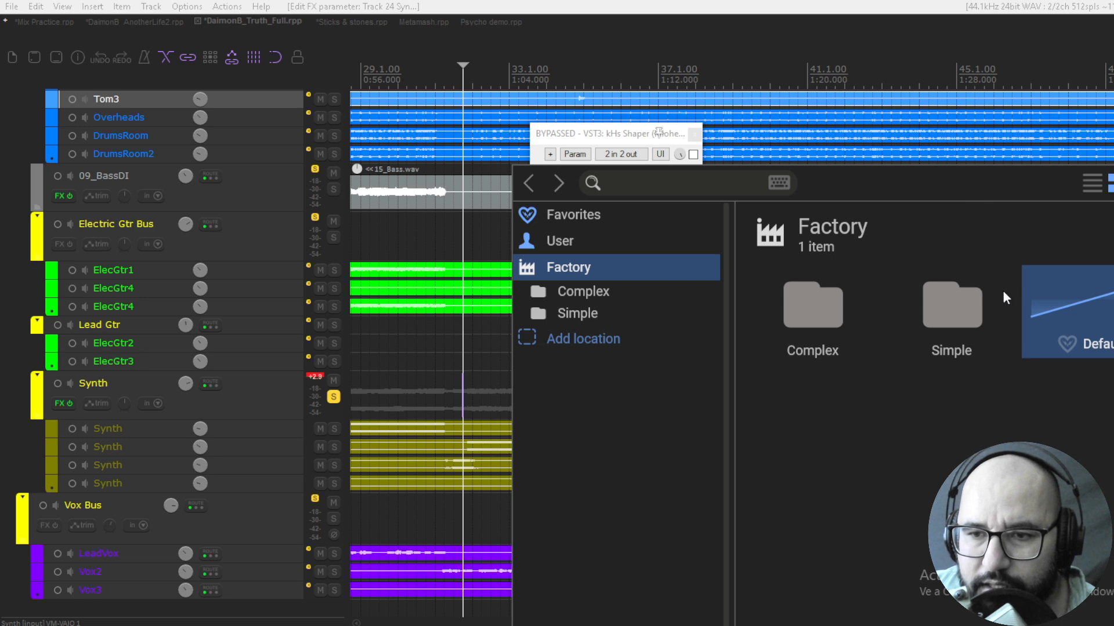
click(590, 290)
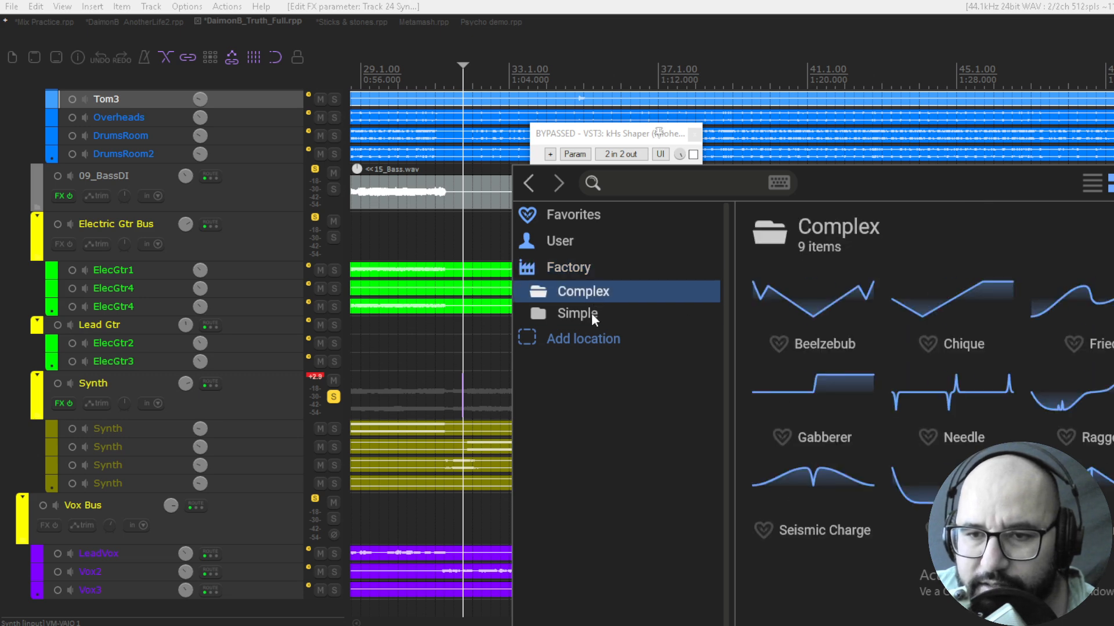
click(593, 312)
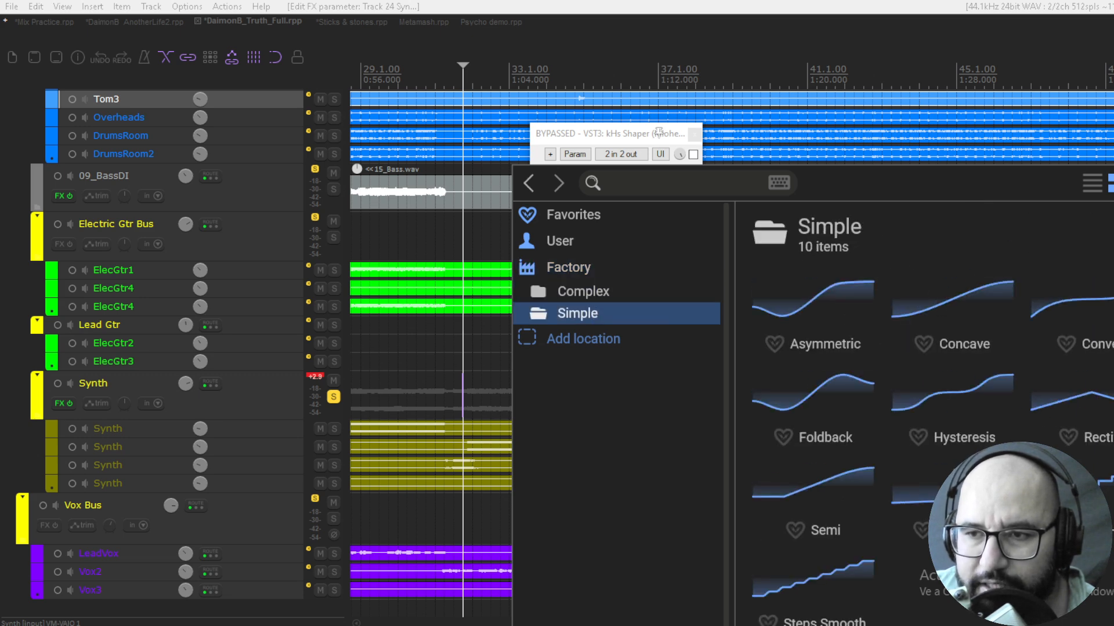
click(659, 131)
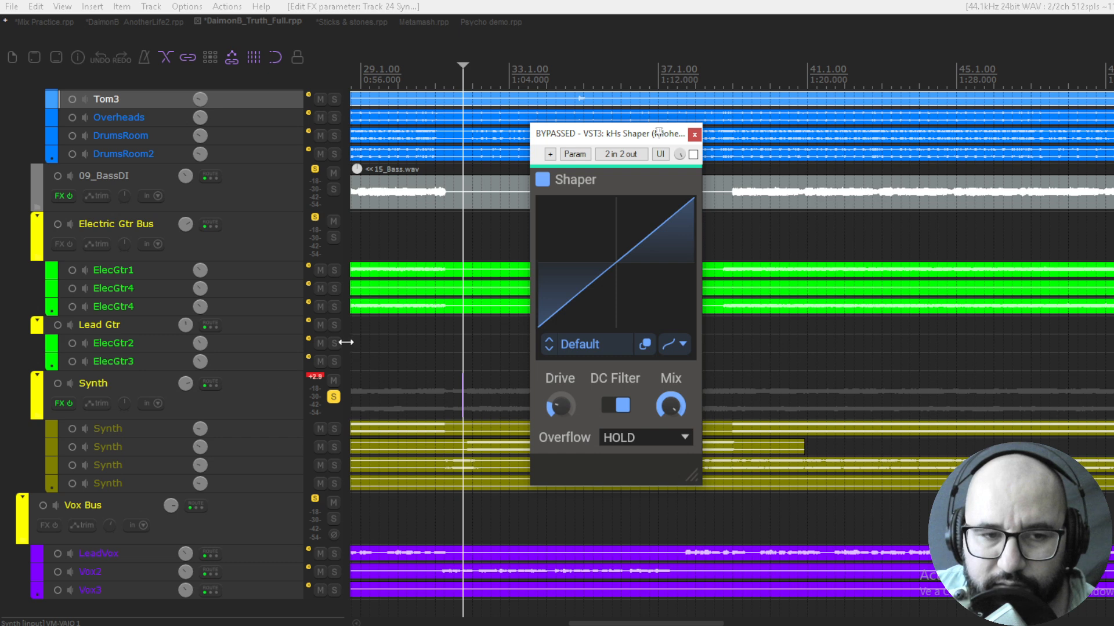
Play the Synth track, enable the bypassed Shaper and bend the middle of its curve downward
key(space)
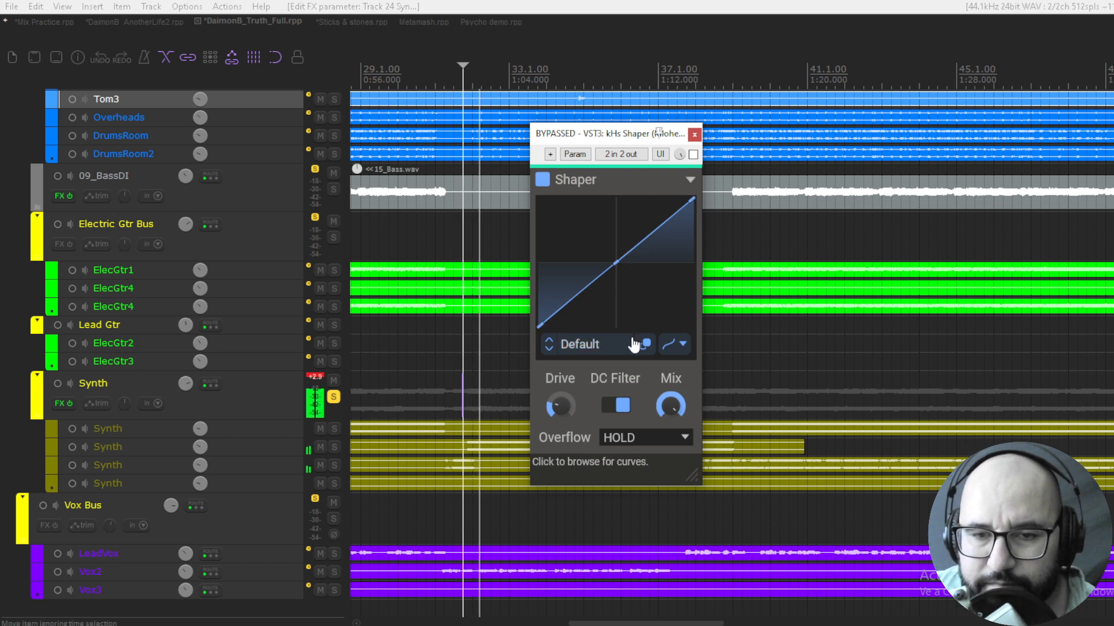
click(694, 155)
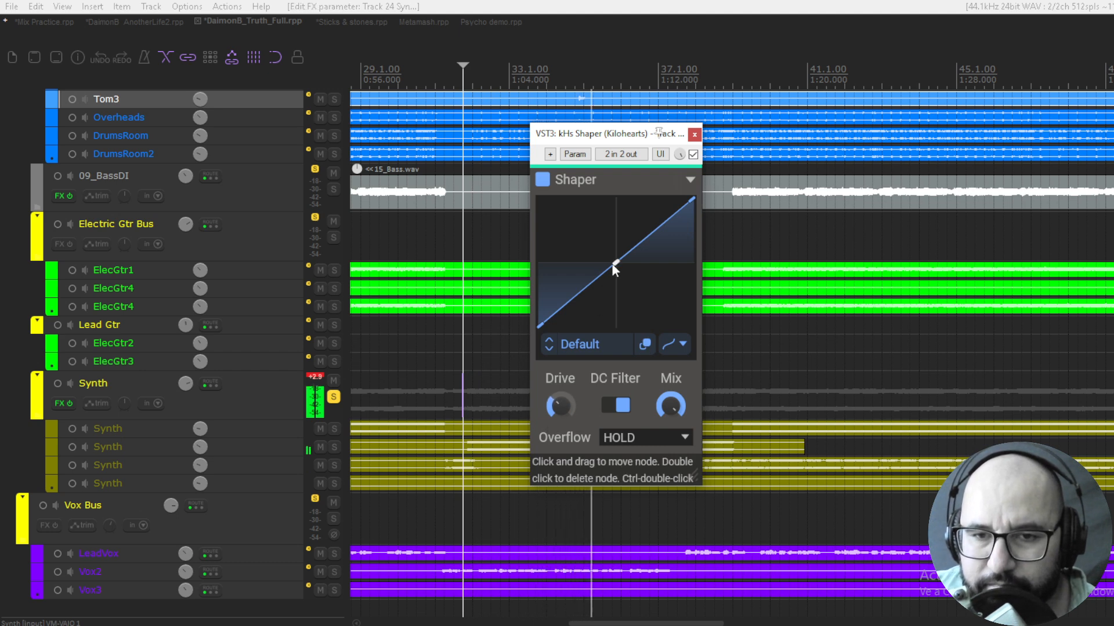
mouse_move(616, 263)
mouse_down()
mouse_move(628, 303)
mouse_move(622, 284)
mouse_up()
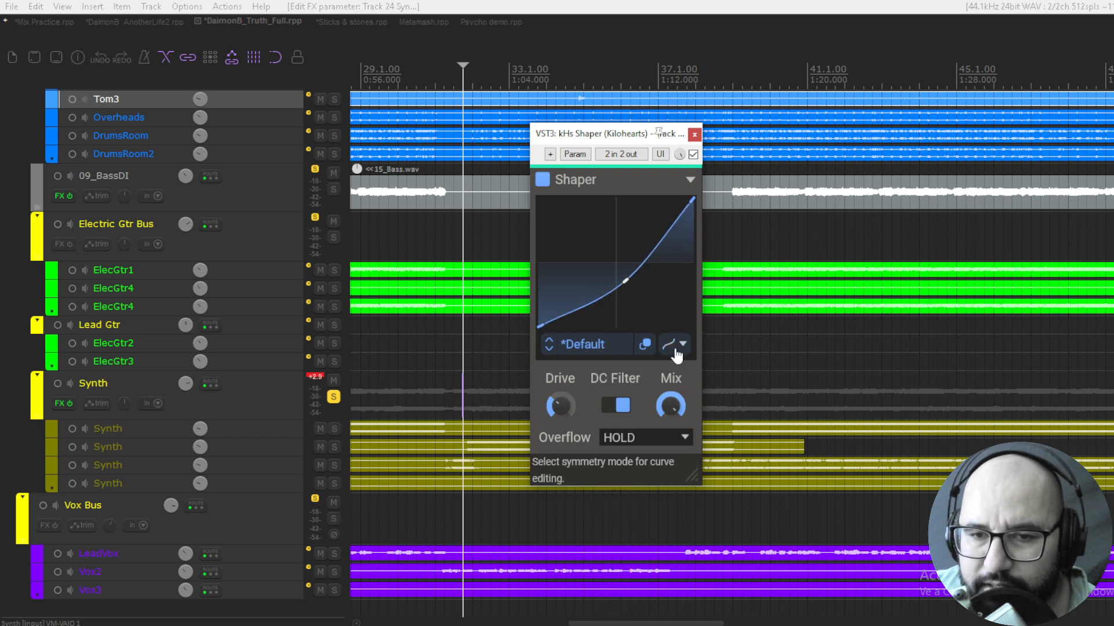
Load the Asymmetric curve from the Simple factory folder and replay the Synth track
click(595, 350)
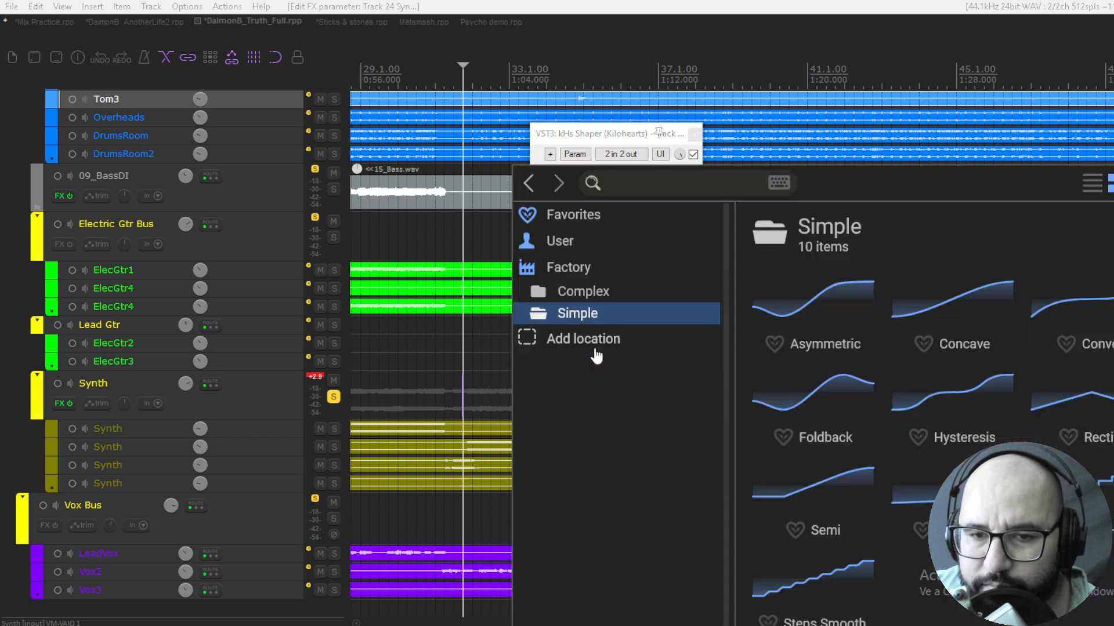
click(806, 302)
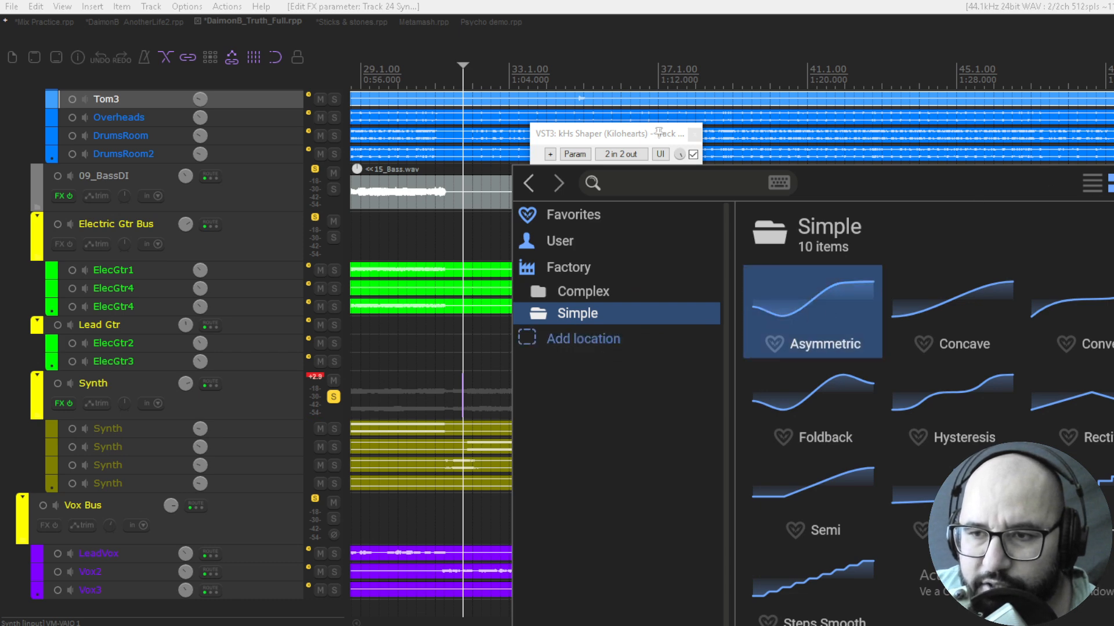
click(1113, 183)
key(space)
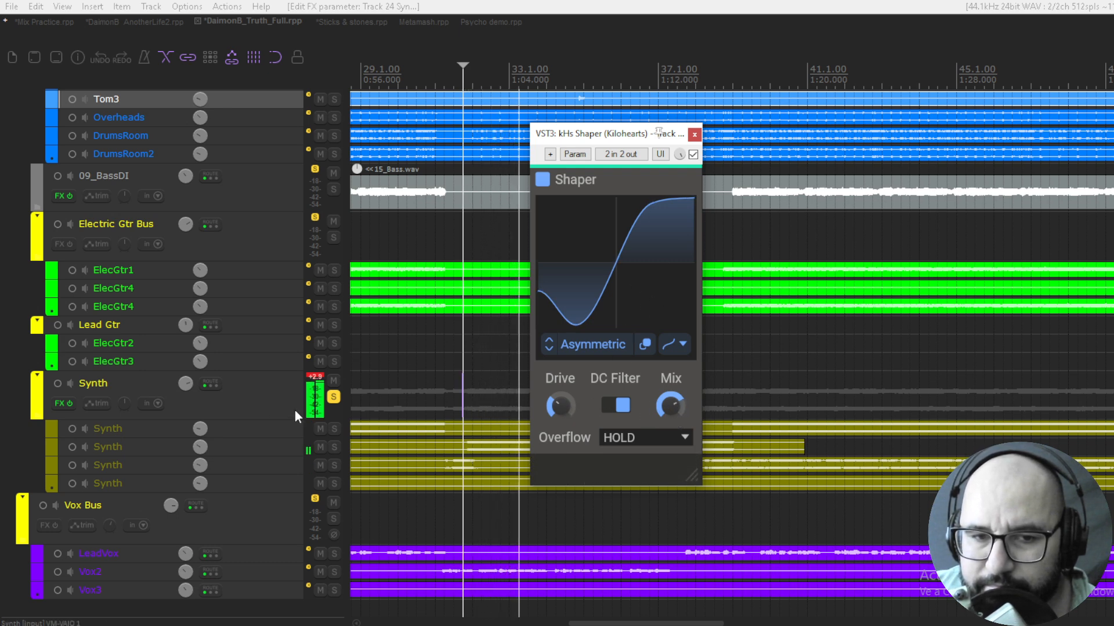
Reset the Synth track's volume to 0.00 dB and compare its sound with the Shaper bypassed and enabled
scroll(181, 385, down, 5)
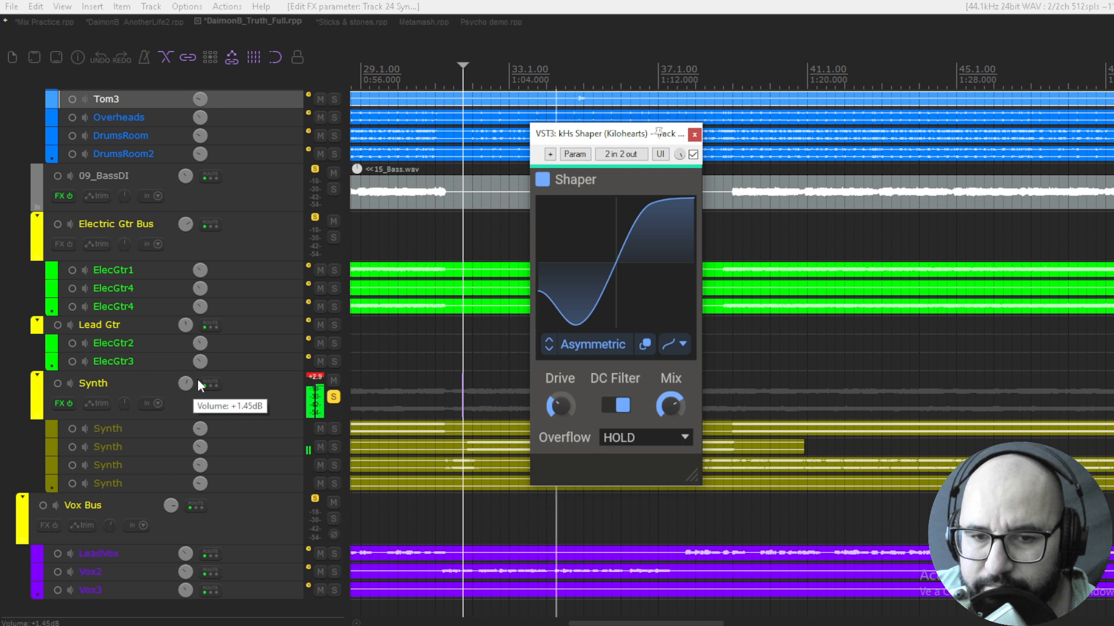
mouse_move(559, 406)
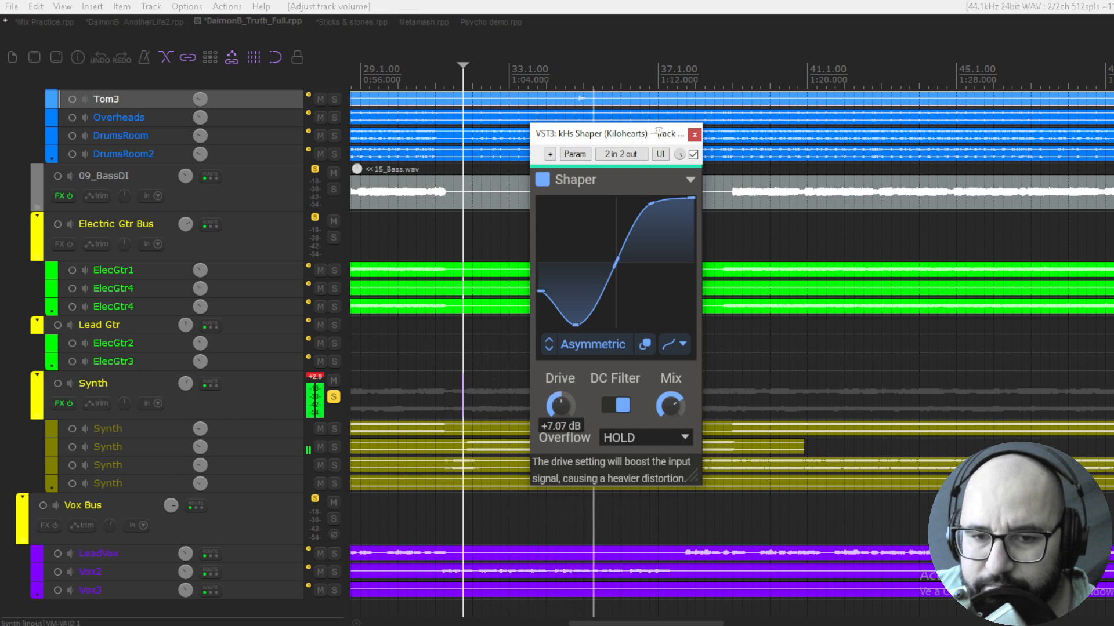
double_click(185, 384)
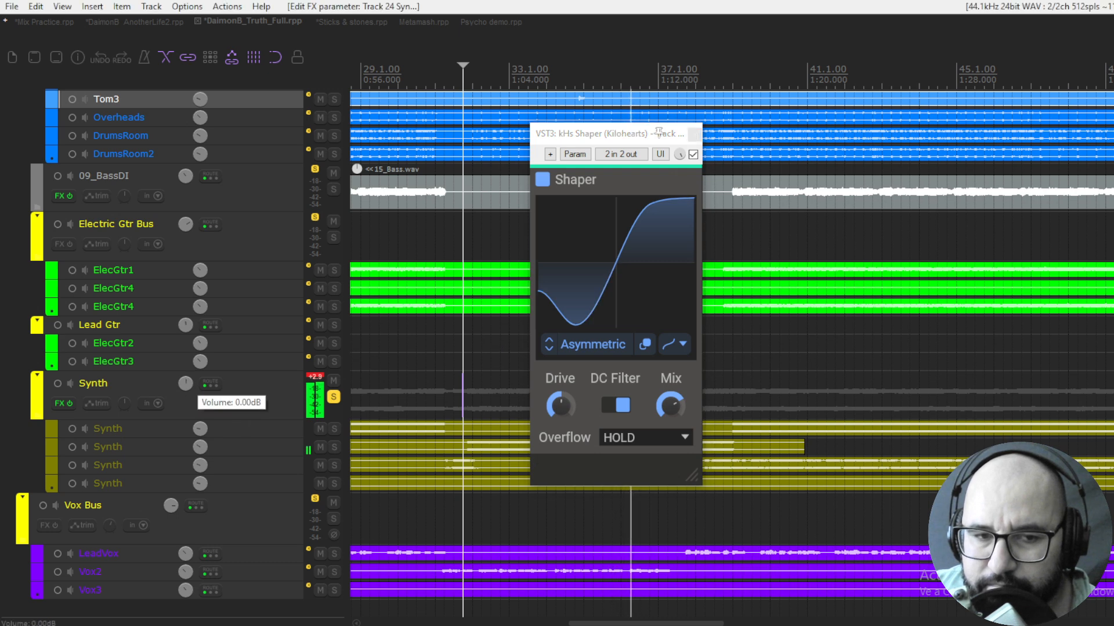
click(693, 154)
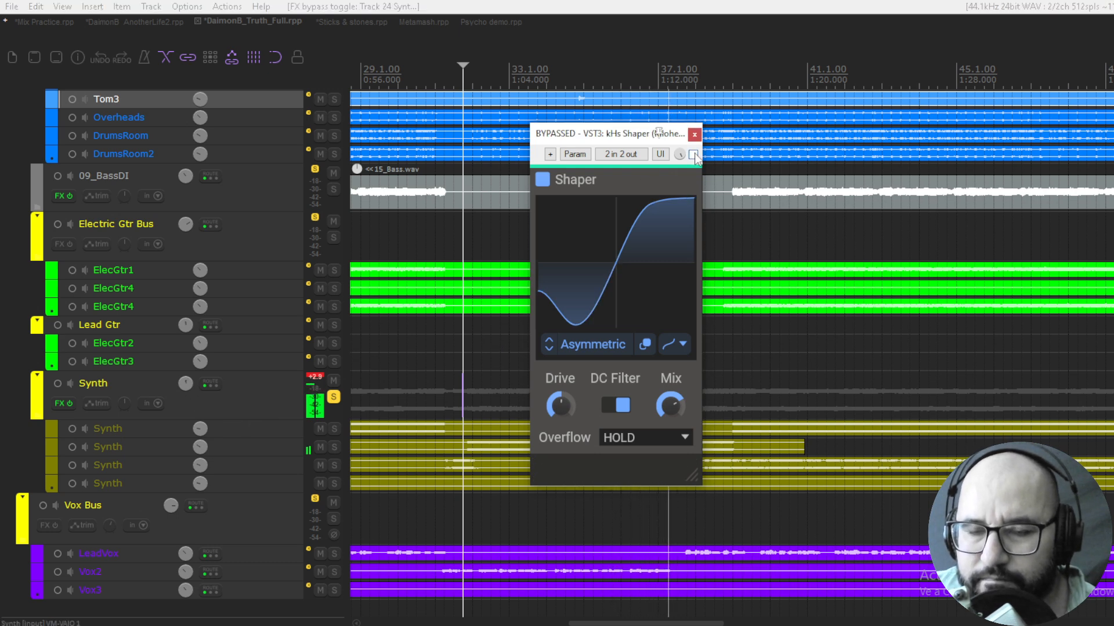
click(693, 155)
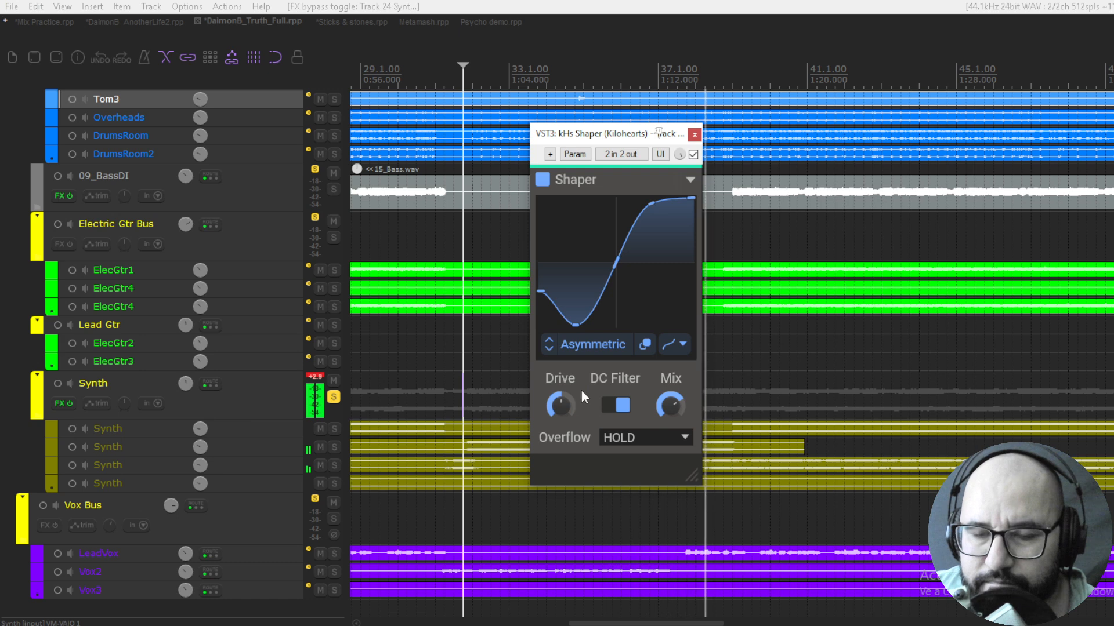
Step the Shaper through Concave to the Convex curve and raise the Drive to +19.83 dB
mouse_move(560, 405)
drag(560, 404, 559, 415)
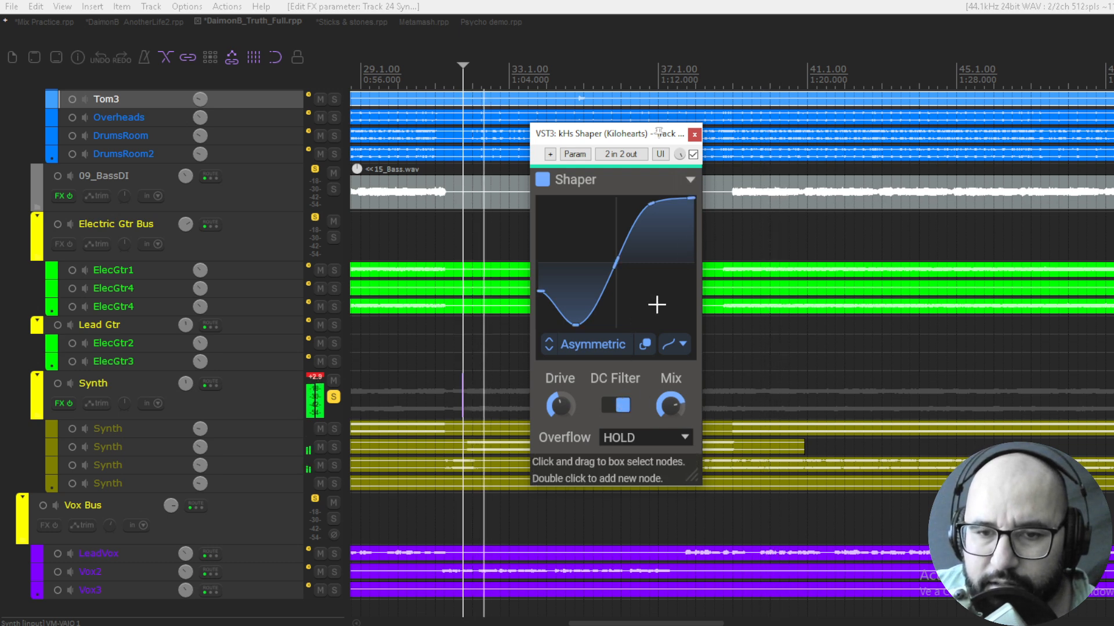
click(550, 350)
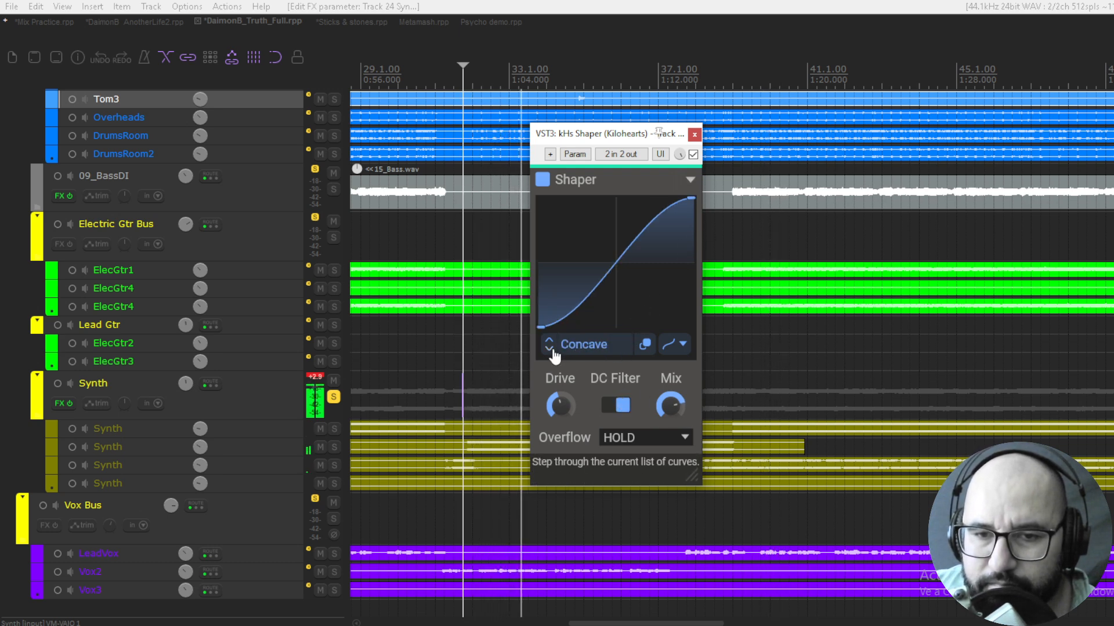
click(550, 350)
drag(560, 406, 560, 371)
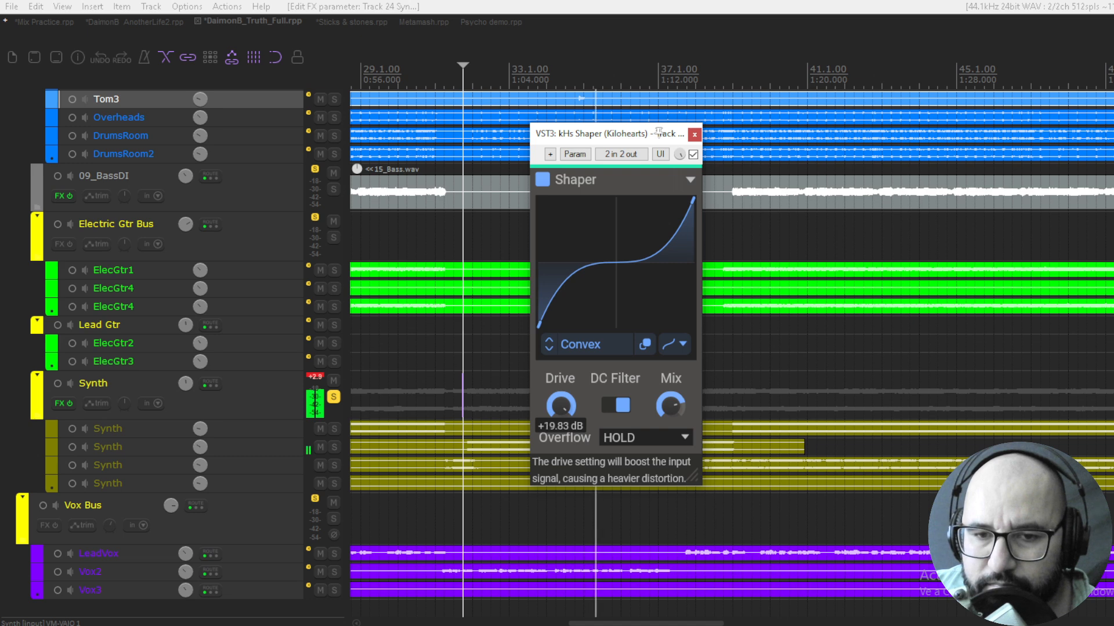
Return to the Concave curve and lower the Mix to about 49 % along with the Drive
click(548, 341)
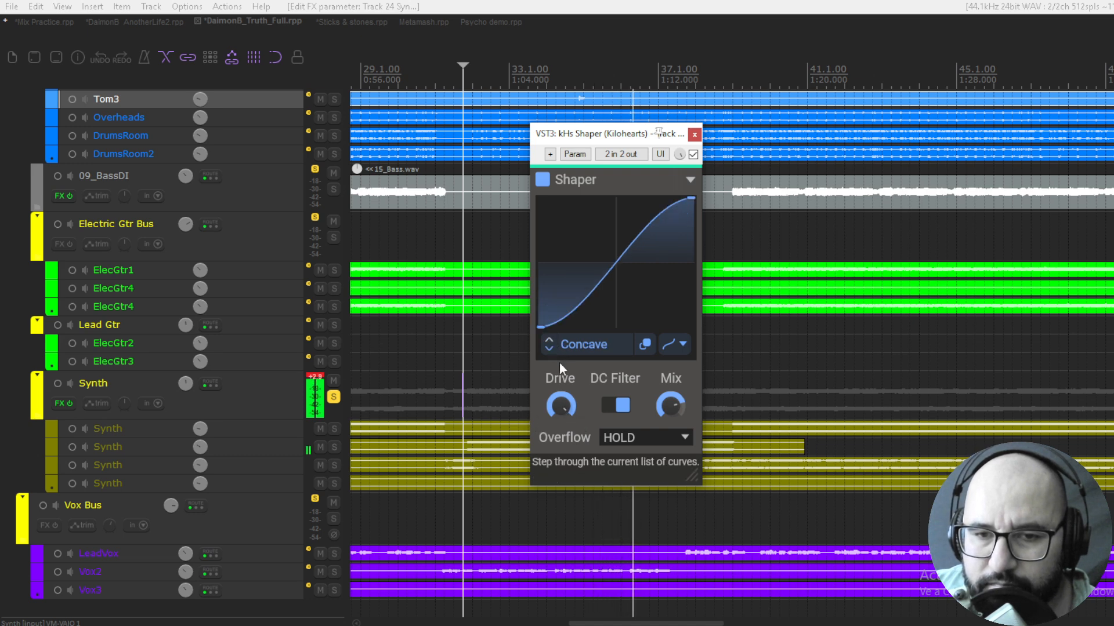
drag(670, 406, 670, 423)
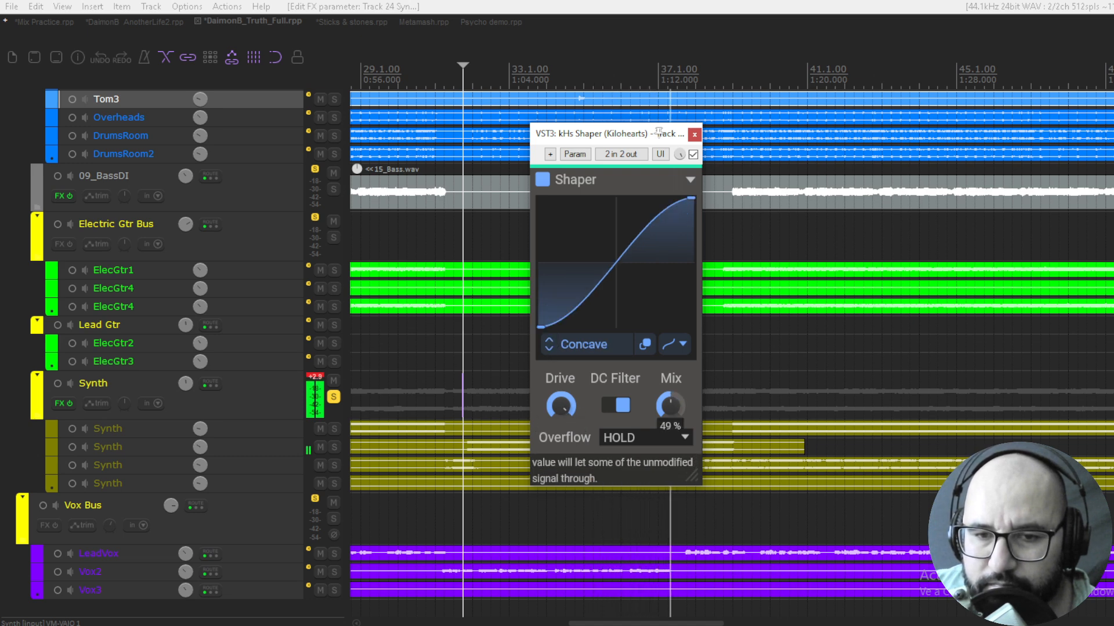
drag(560, 406, 560, 413)
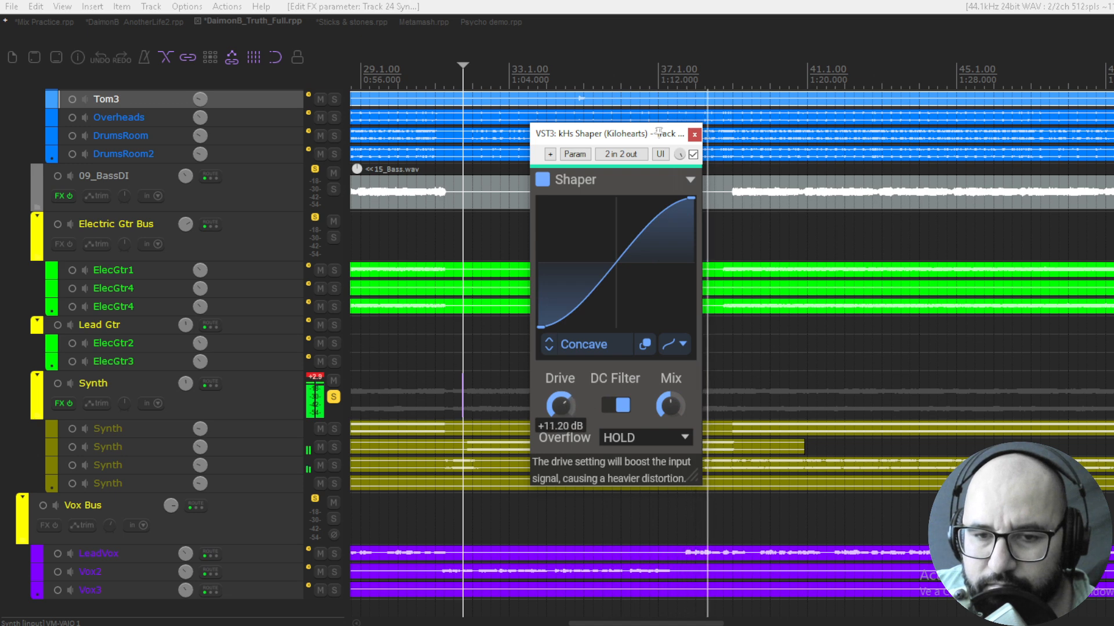
Step on to the Foldback curve and compare it with the Shaper bypassed and enabled
click(550, 348)
click(550, 350)
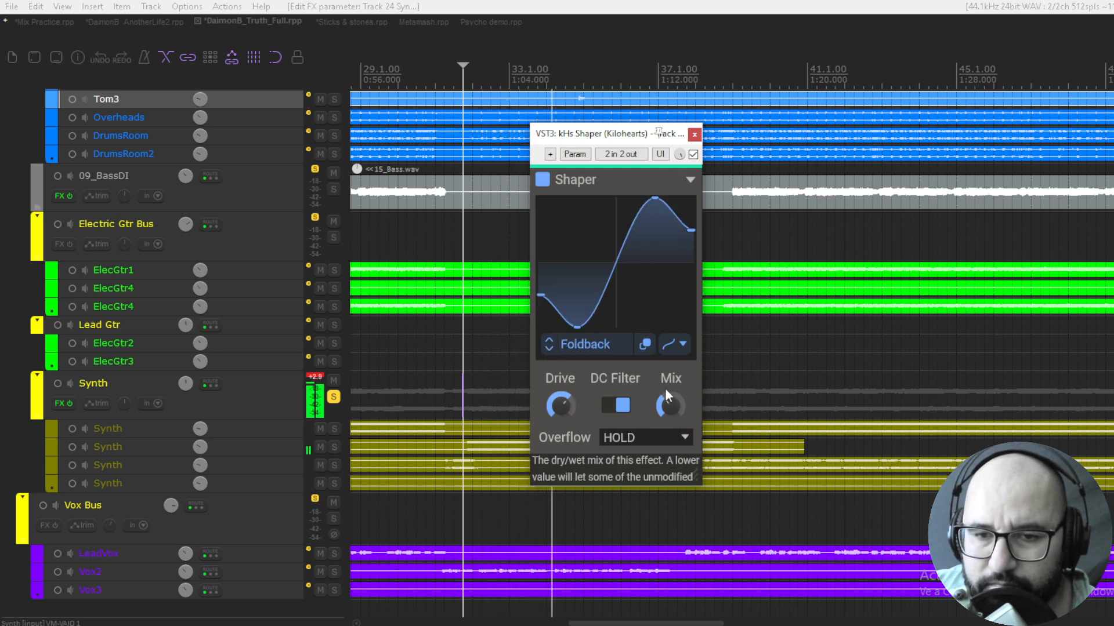
click(693, 154)
click(693, 154)
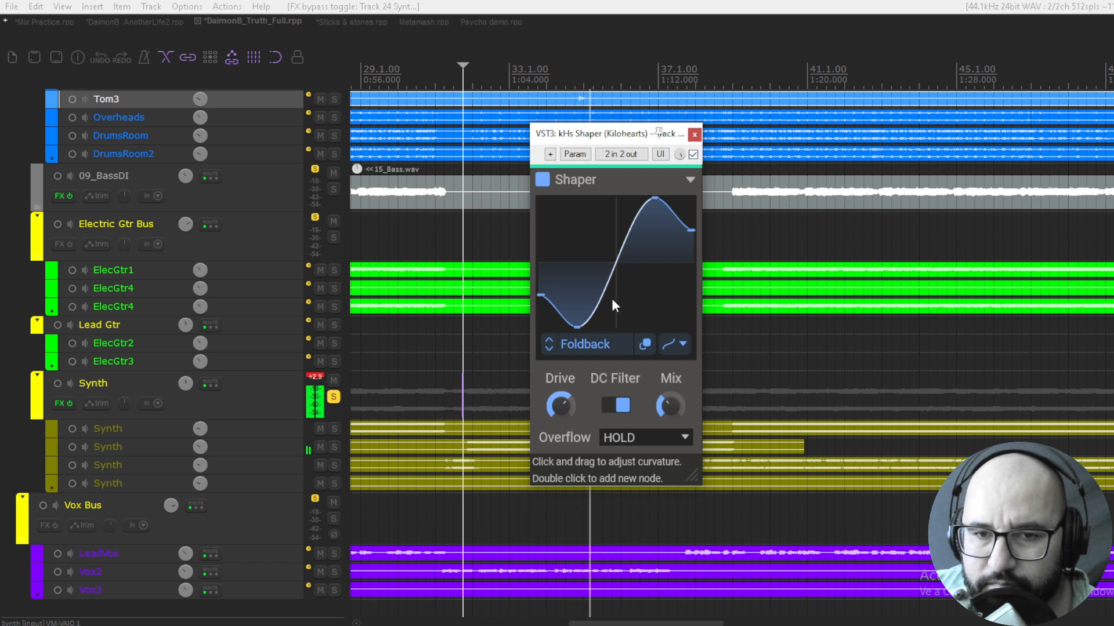
Flatten the Foldback curve by moving its lowest and highest nodes toward the centre line
drag(573, 324, 589, 282)
drag(655, 199, 657, 238)
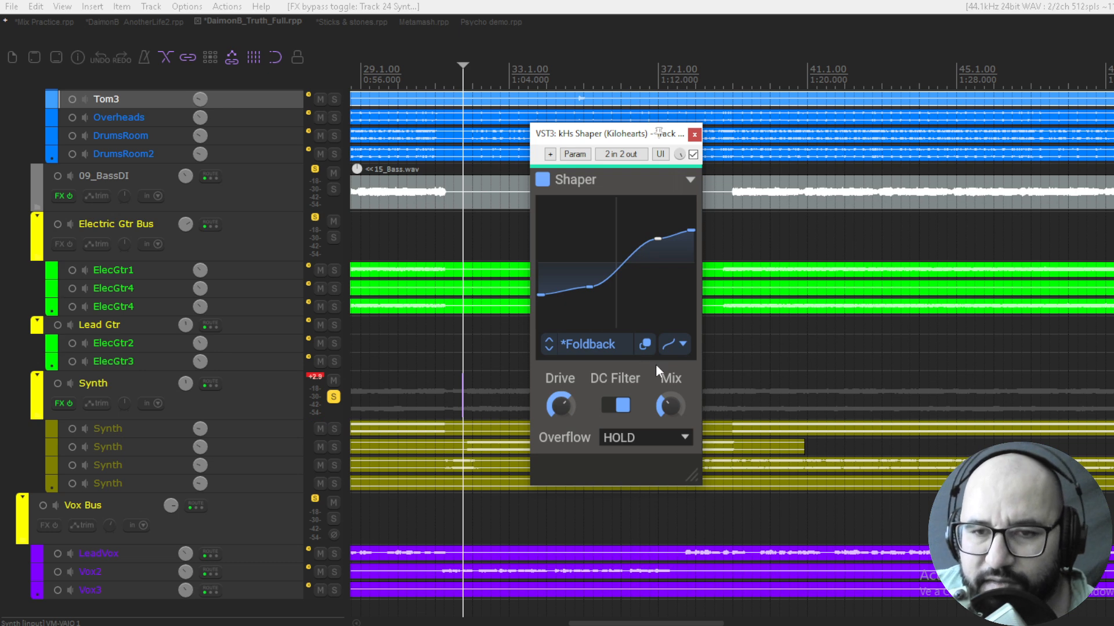
Load the Beelzebub curve from the Complex factory folder and compare the Synth track with the Shaper bypassed and enabled
click(597, 348)
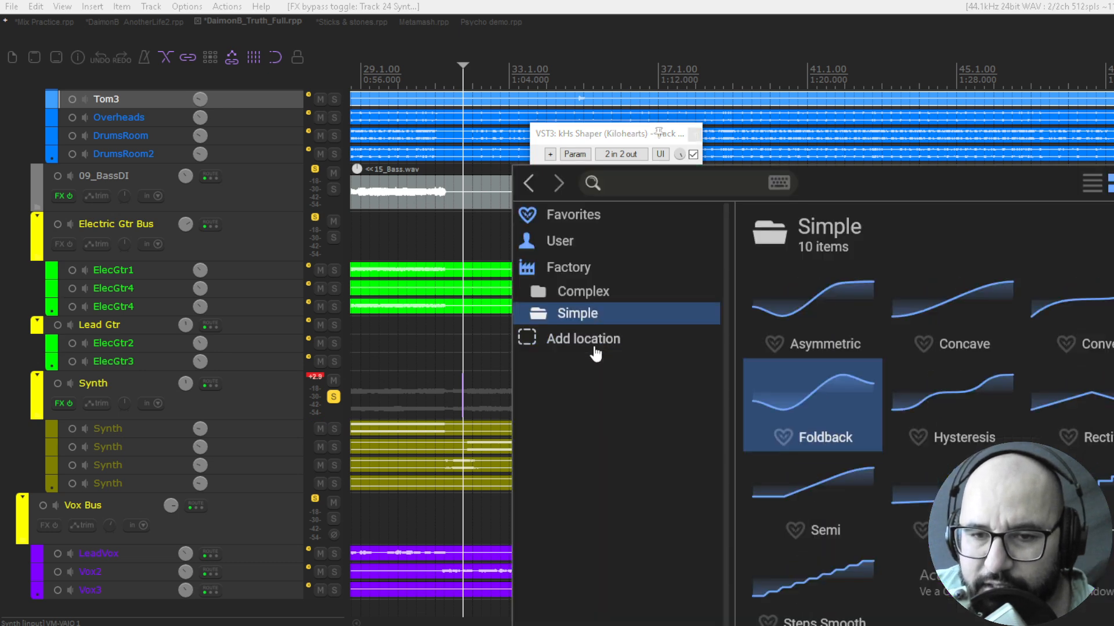
click(583, 291)
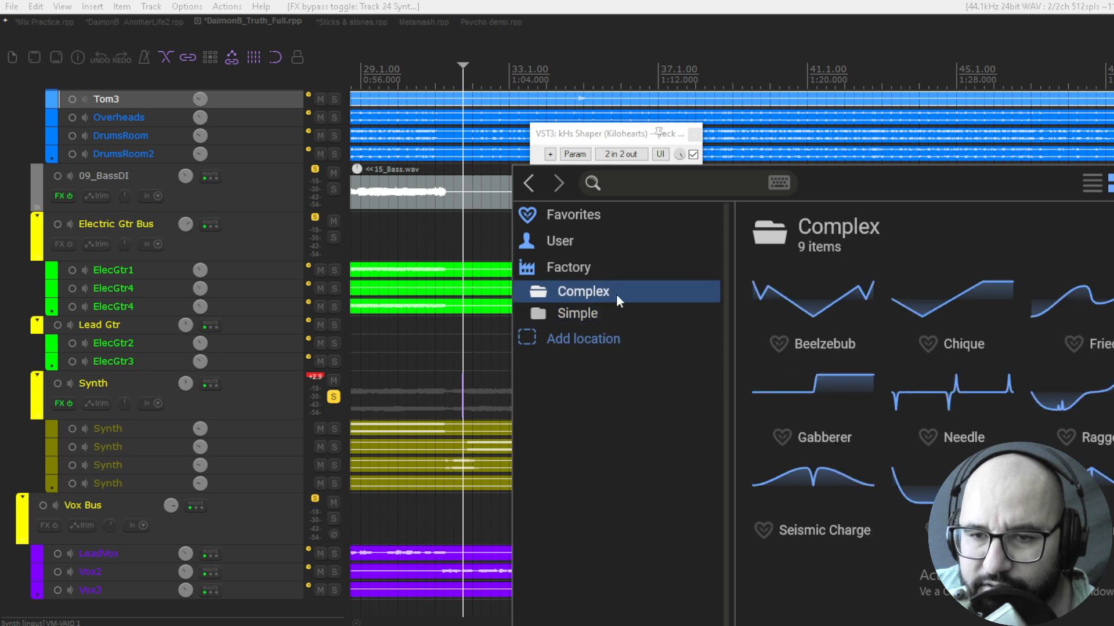
click(823, 285)
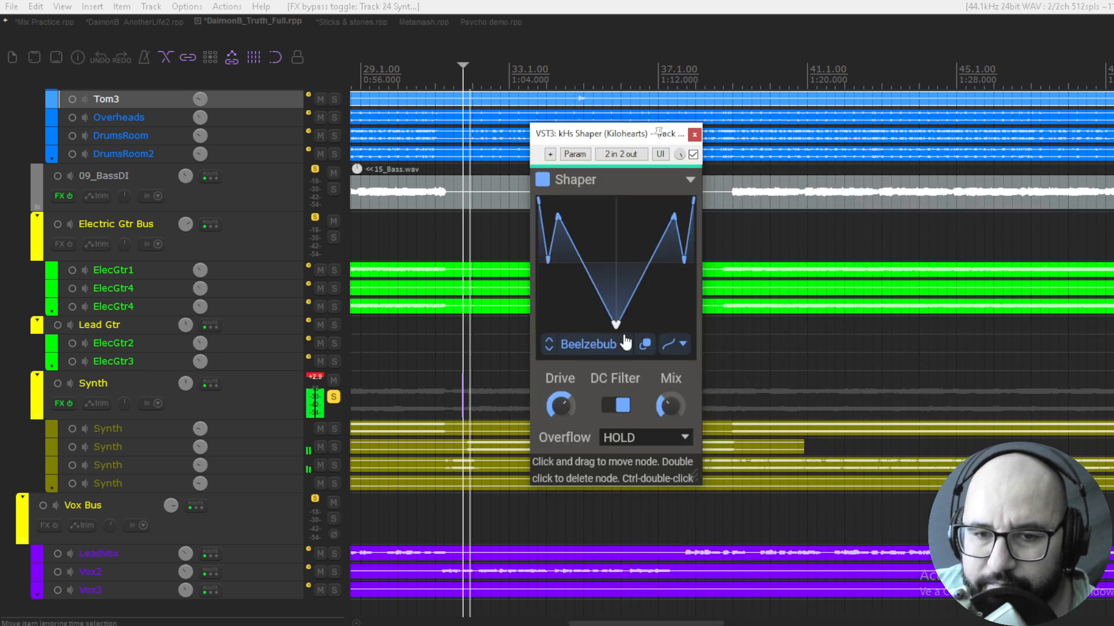
drag(559, 411, 560, 404)
click(693, 155)
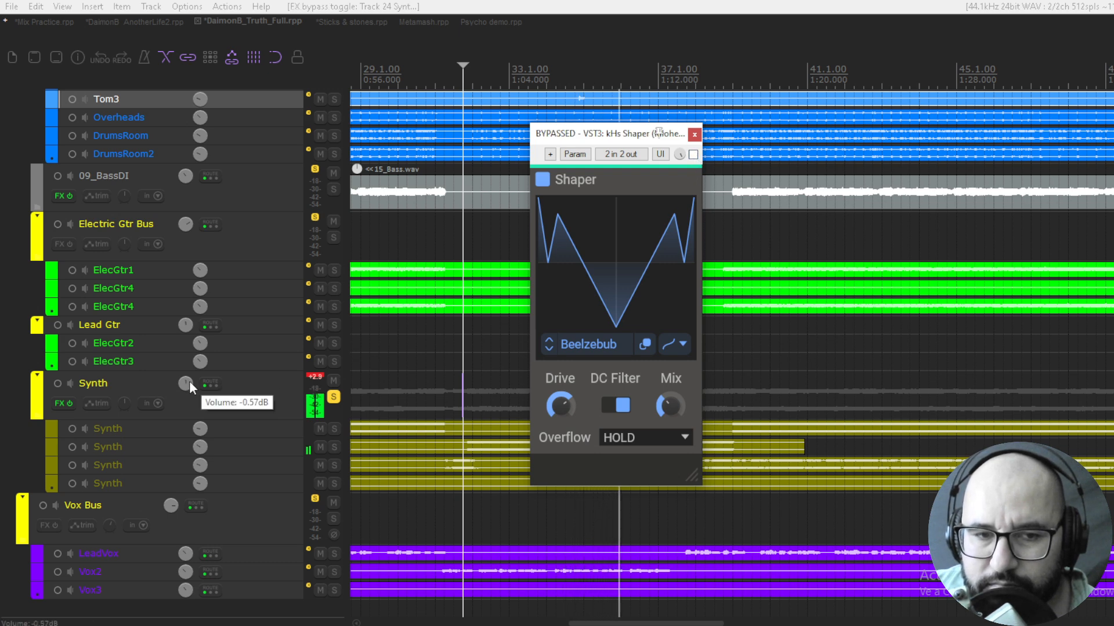
click(693, 155)
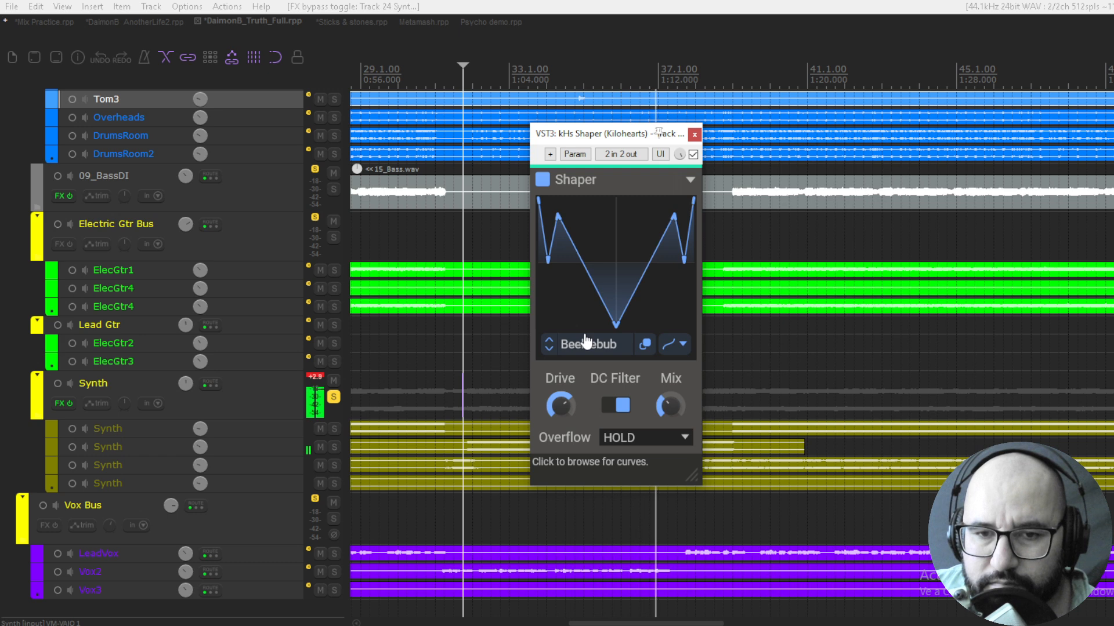
Step through the Chique, Fried, Gabberer and Needle curves and lower the Mix to 13 %
click(548, 347)
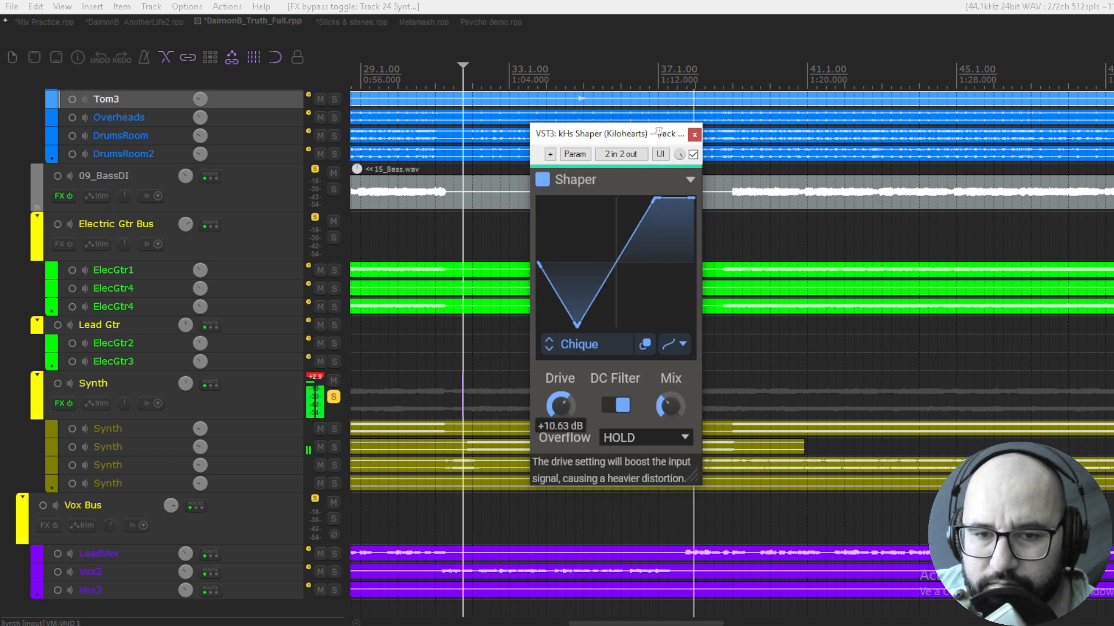
click(549, 347)
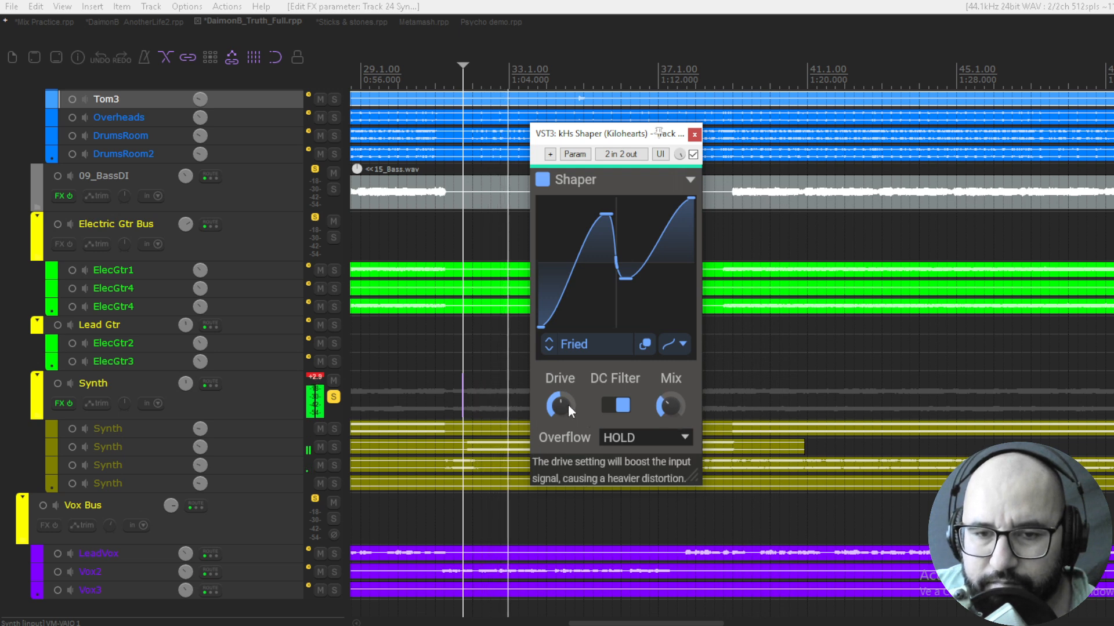
click(552, 353)
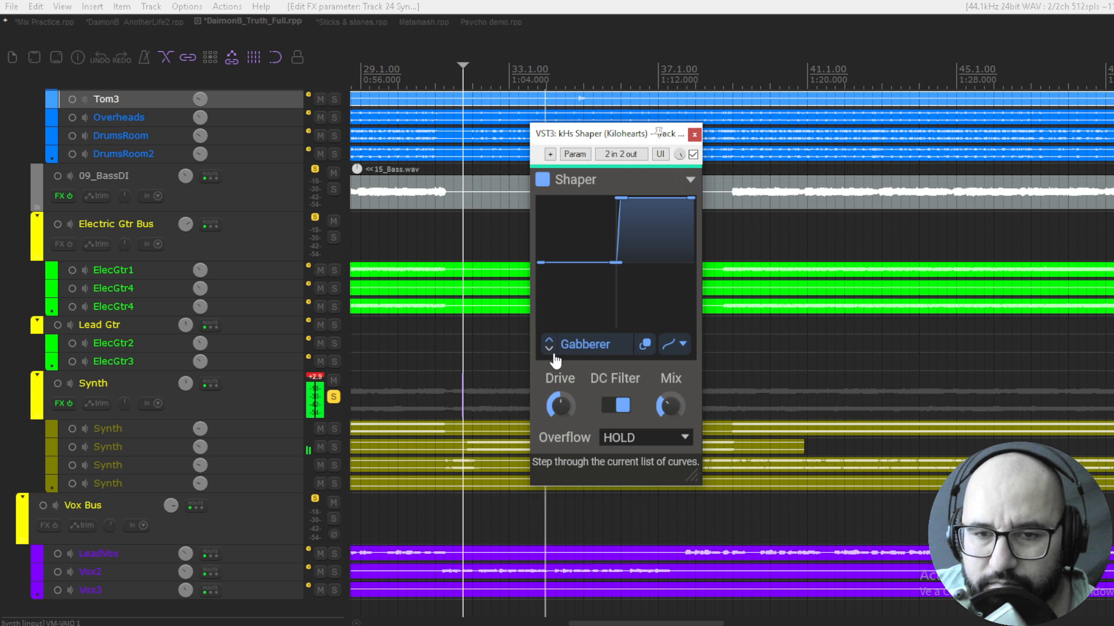
click(554, 355)
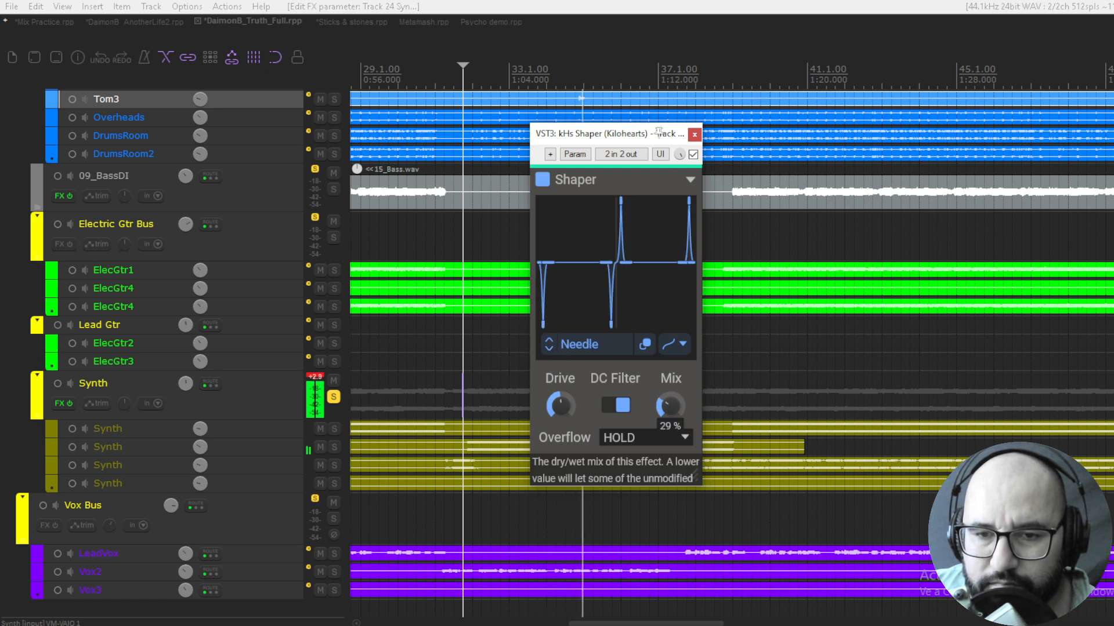
drag(667, 405, 667, 413)
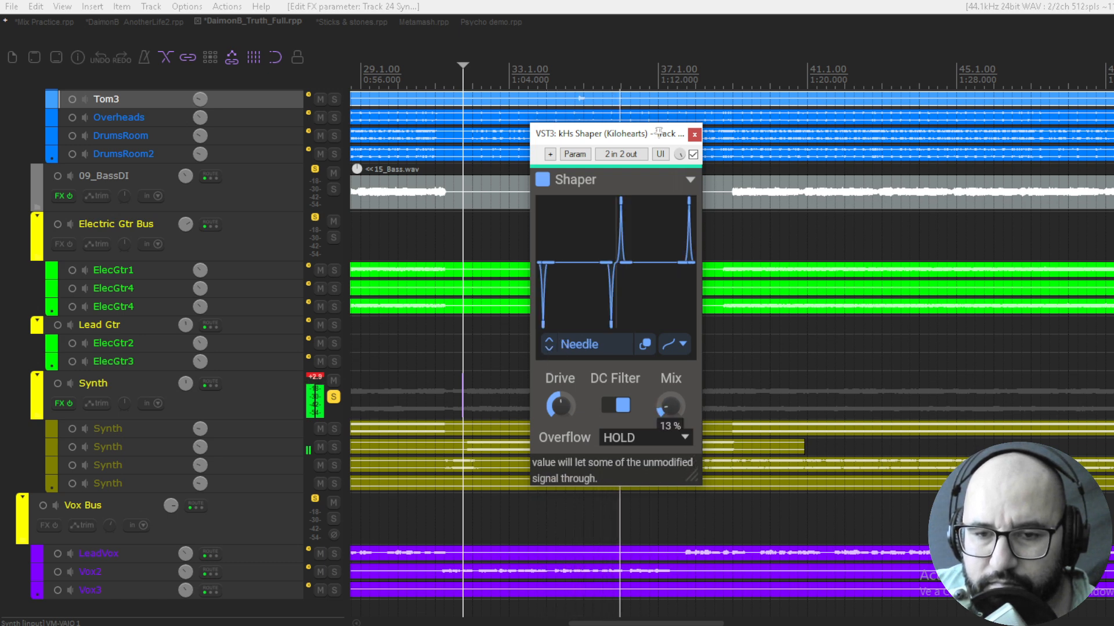
Step through the Ragged curve to Seismic Charge while varying the Drive
mouse_move(560, 406)
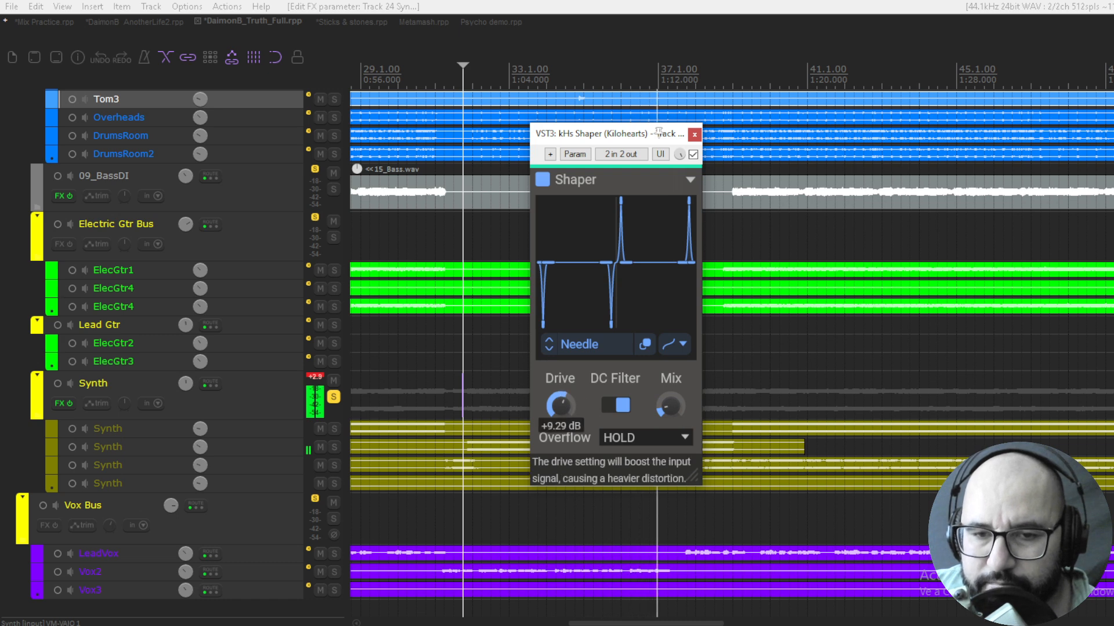
click(549, 348)
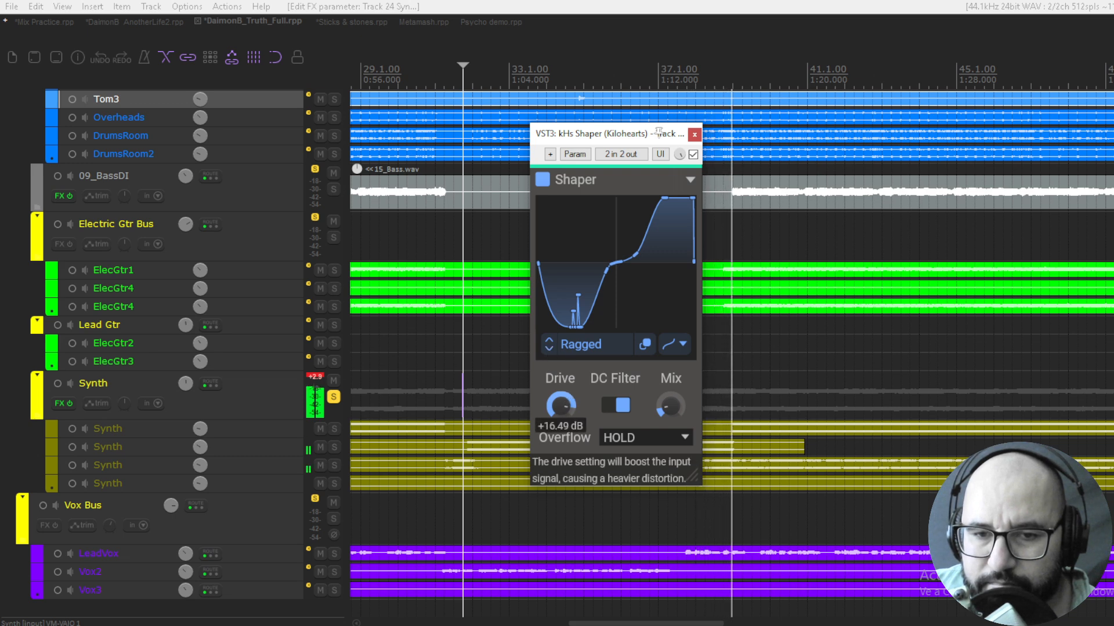
click(549, 348)
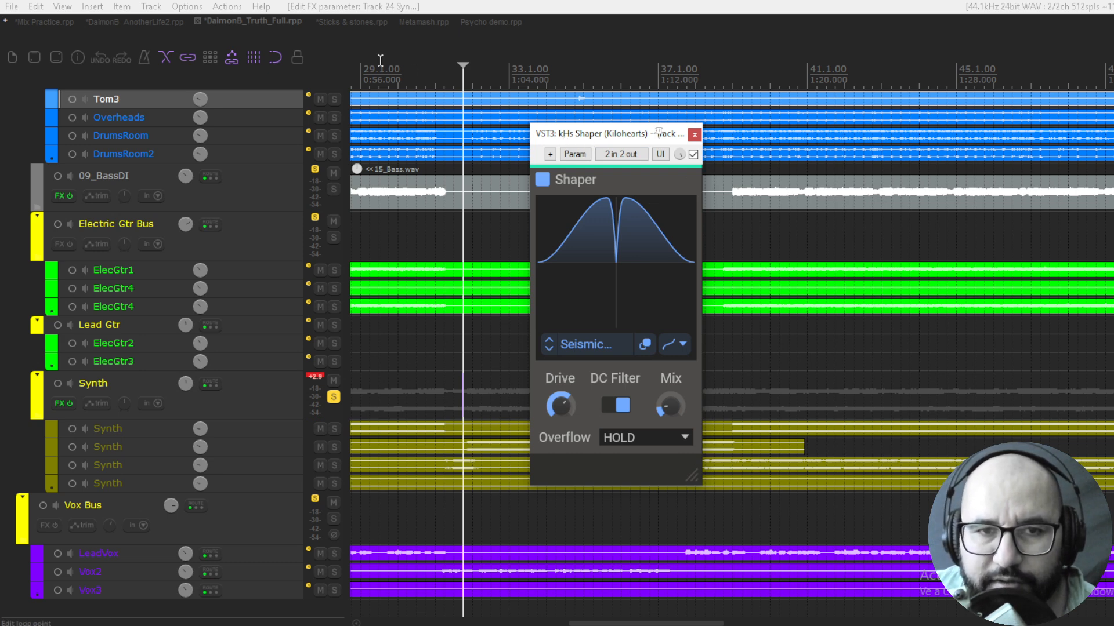
Switch to the Sticks & stones project and show the Silencer plugin on the soloed 02 Kick track
click(340, 22)
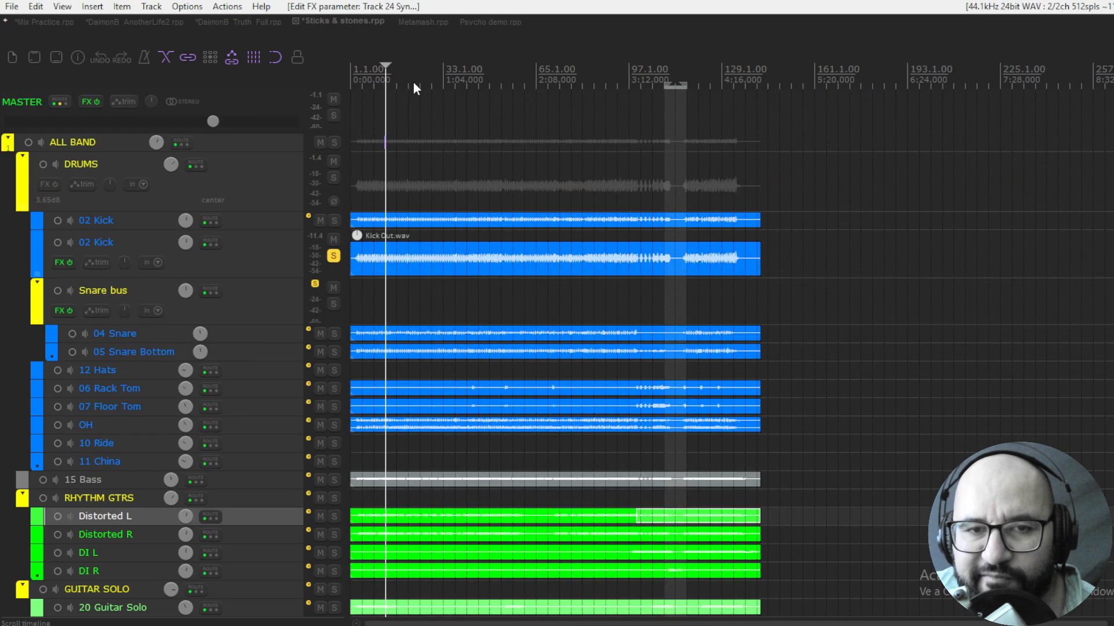
click(631, 88)
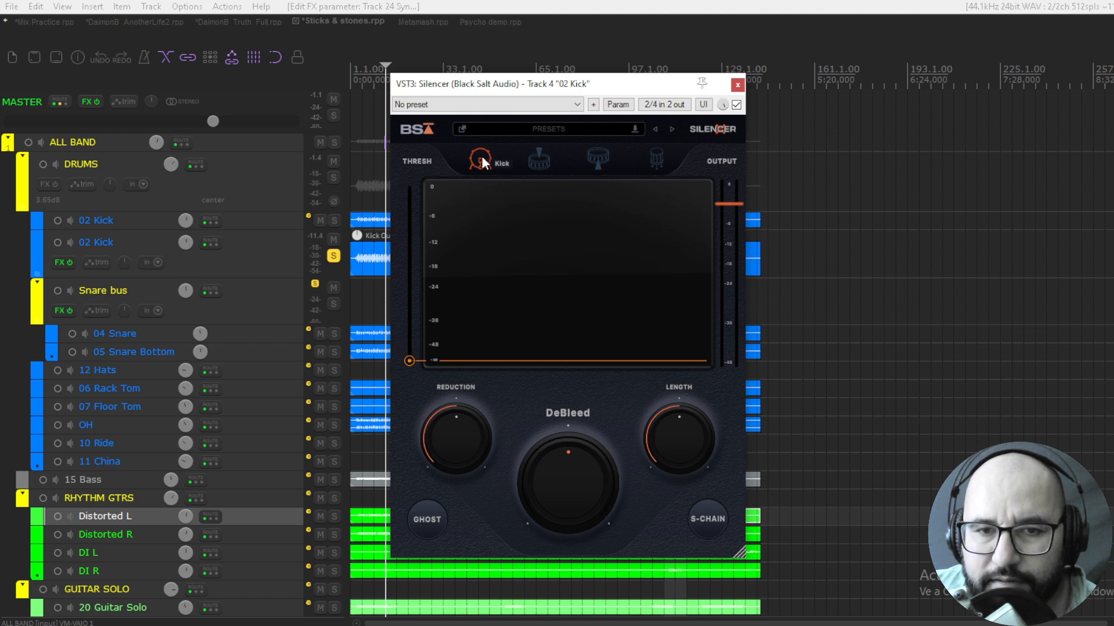
Look over Silencer's drum type options, keep Kick selected and play the soloed kick track
click(536, 163)
click(588, 155)
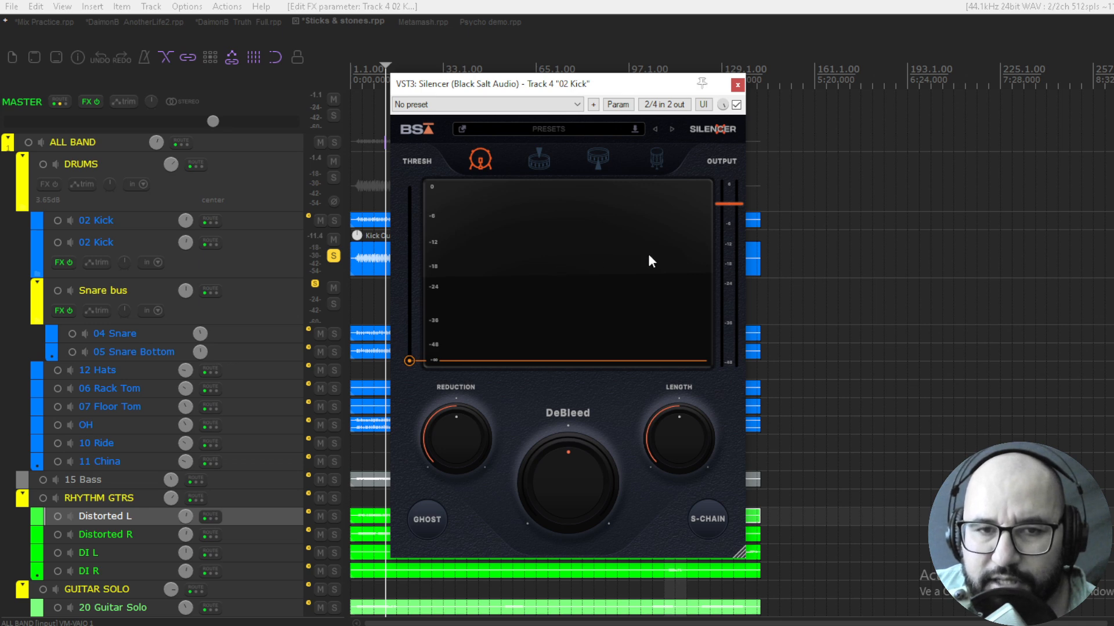
key(space)
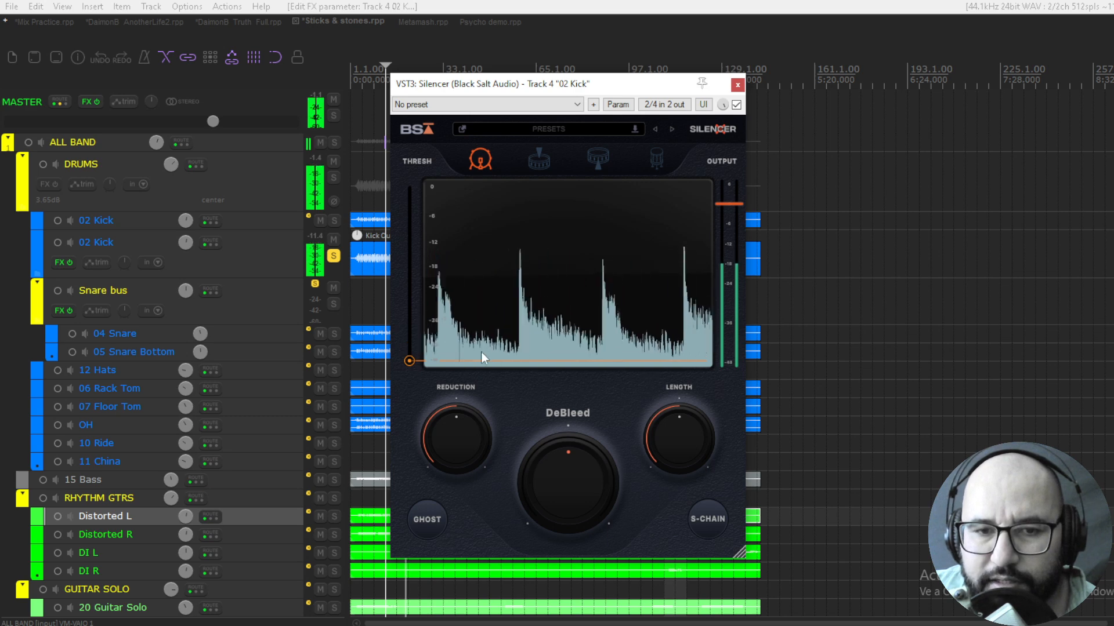
Try Silencer's Threshold and Reduction controls, taking Reduction to -74 dB and resetting it to -40 dB
mouse_move(412, 361)
mouse_down()
mouse_move(407, 347)
mouse_move(408, 362)
mouse_up()
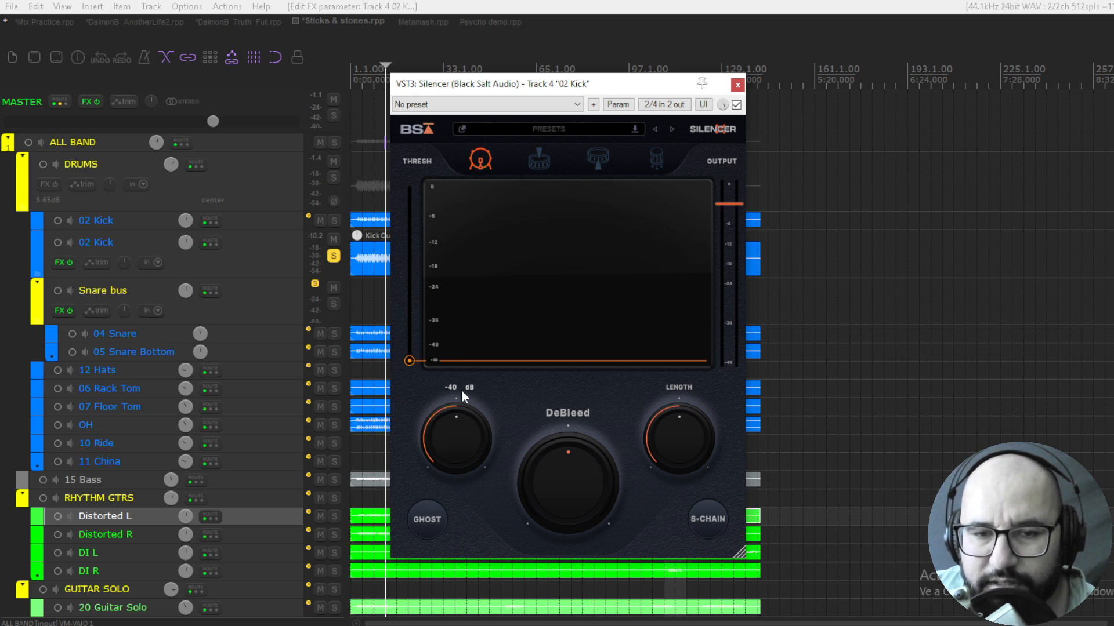
drag(459, 433, 457, 444)
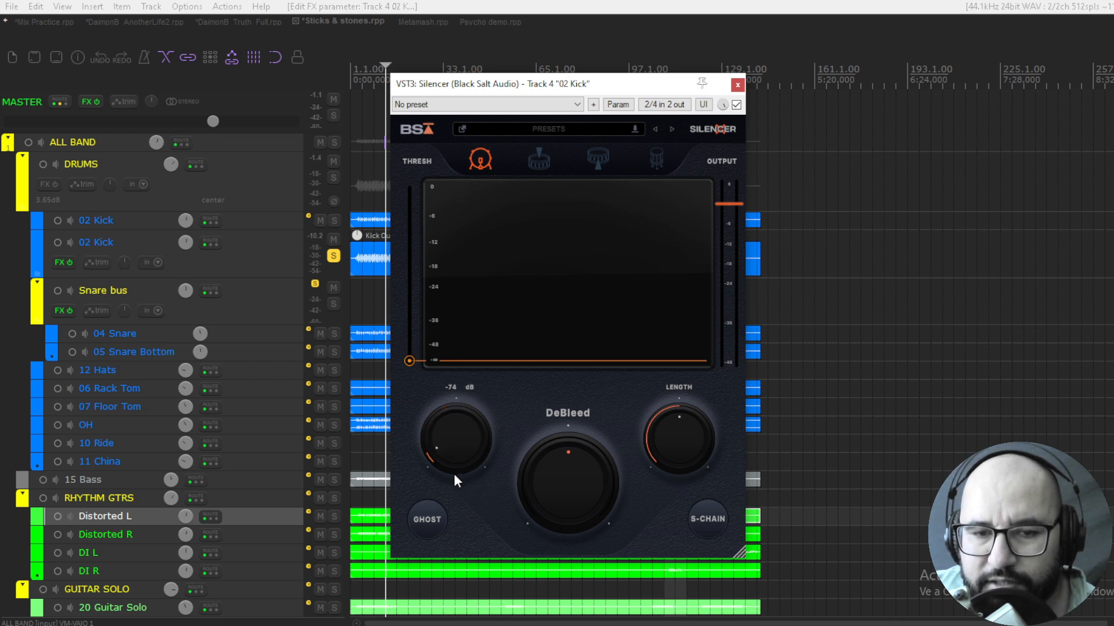
double_click(456, 441)
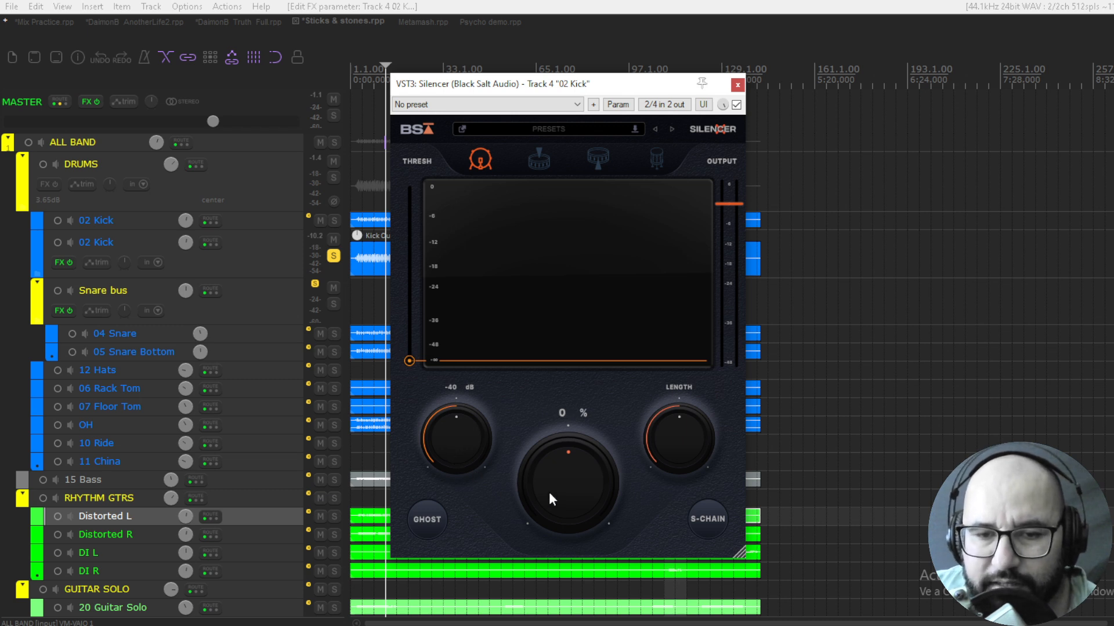
Try the DeBleed control and reset it to 0 %
mouse_move(549, 493)
mouse_down()
mouse_move(572, 444)
mouse_move(567, 482)
mouse_up()
double_click(567, 471)
double_click(567, 483)
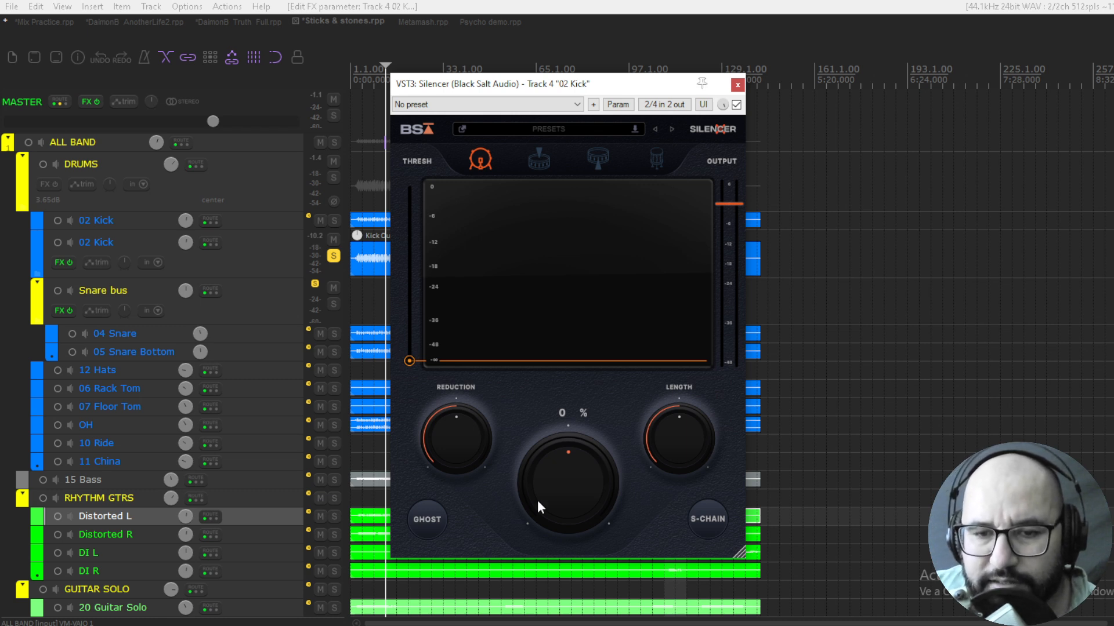
Try Silencer's DeBleed at -57 % and a longer Length, resetting them to 0 % and 1000 ms
mouse_move(546, 500)
mouse_down()
mouse_move(552, 451)
mouse_move(553, 513)
mouse_move(554, 482)
mouse_move(563, 495)
mouse_up()
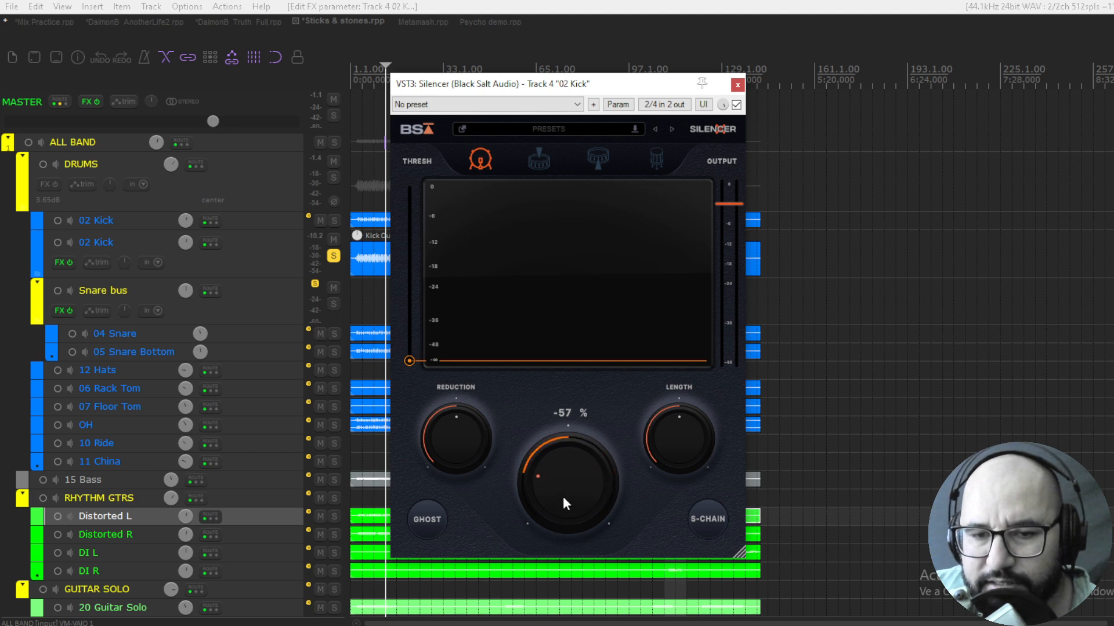
double_click(563, 485)
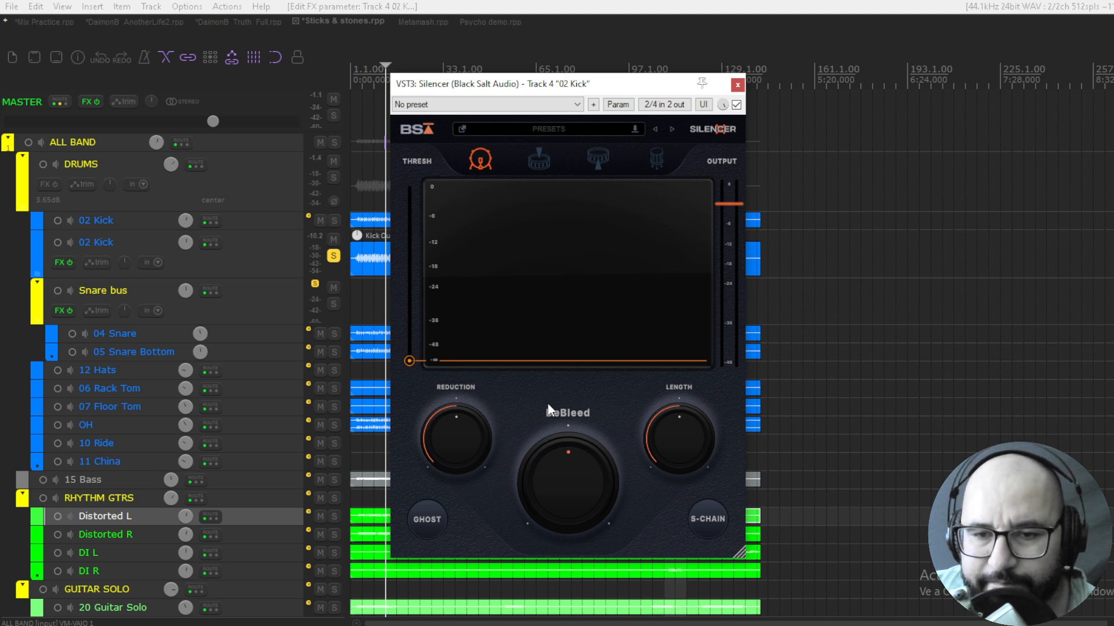
mouse_move(670, 441)
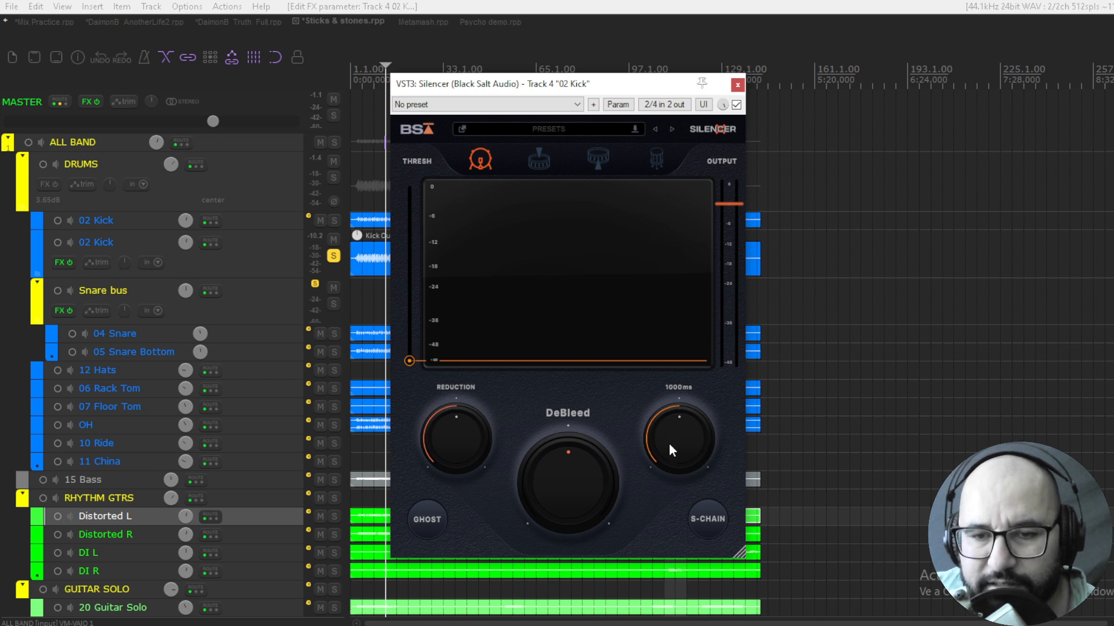
drag(669, 439, 673, 397)
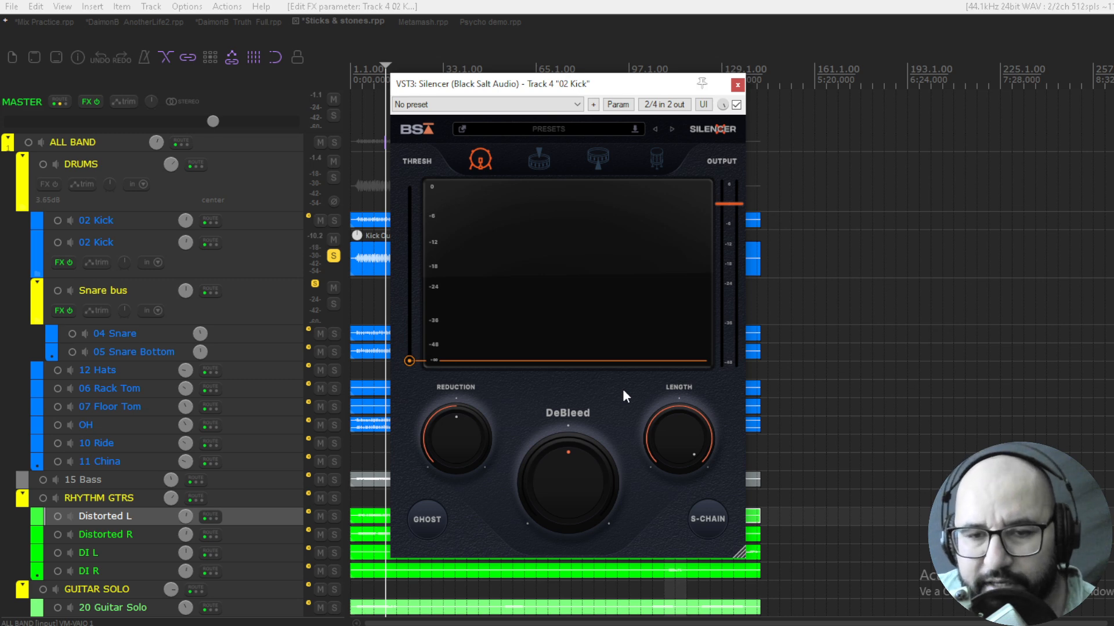
double_click(661, 433)
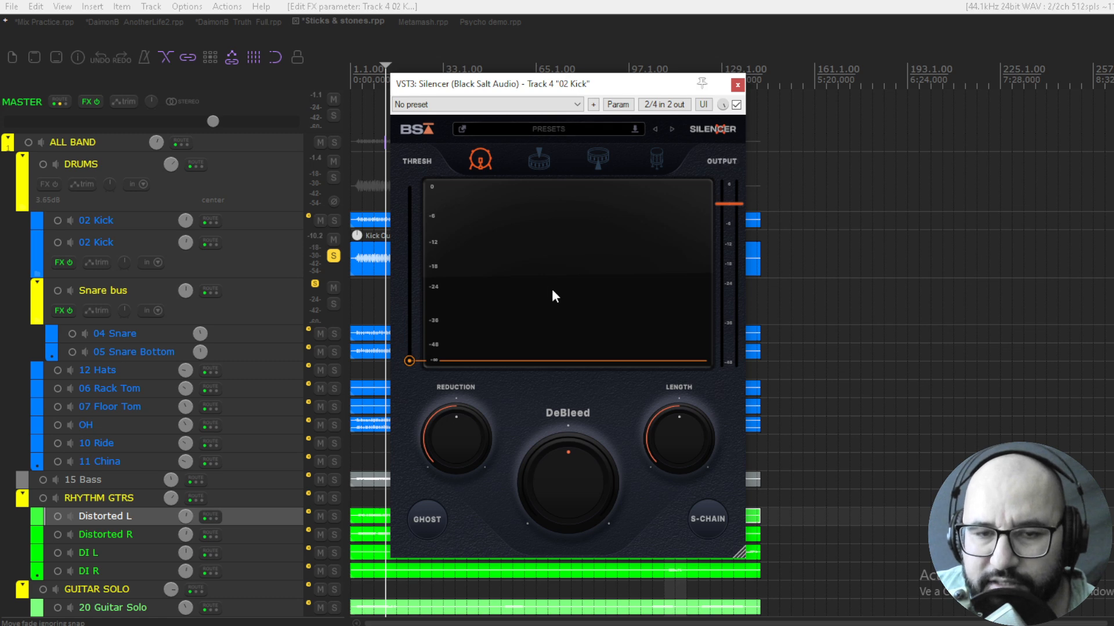
Toggle Silencer's Ghost option on and back off
click(432, 518)
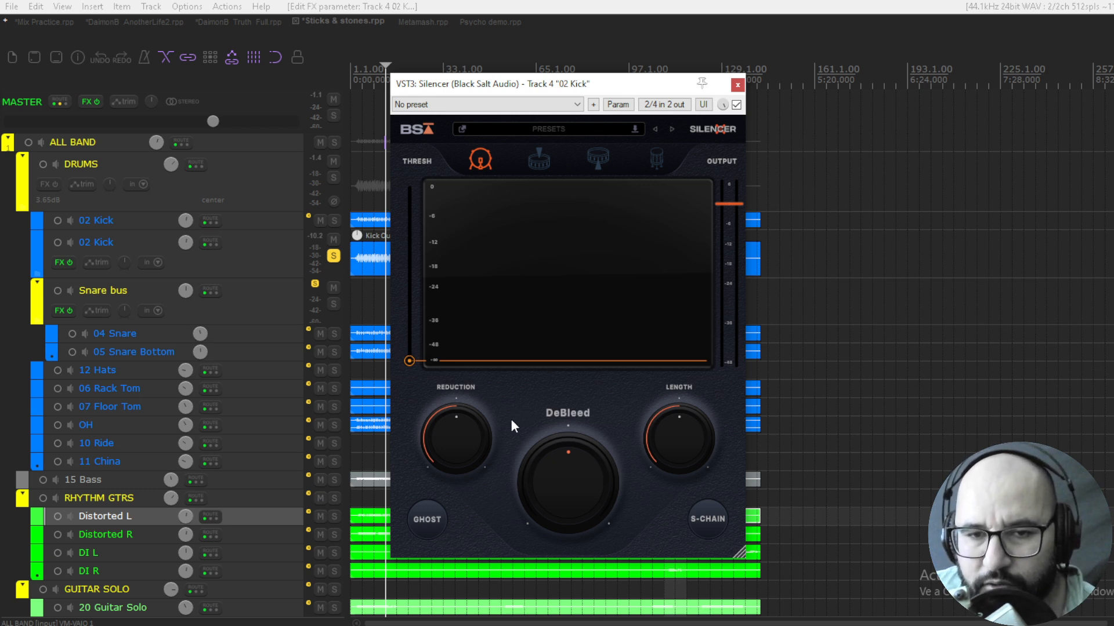
click(437, 519)
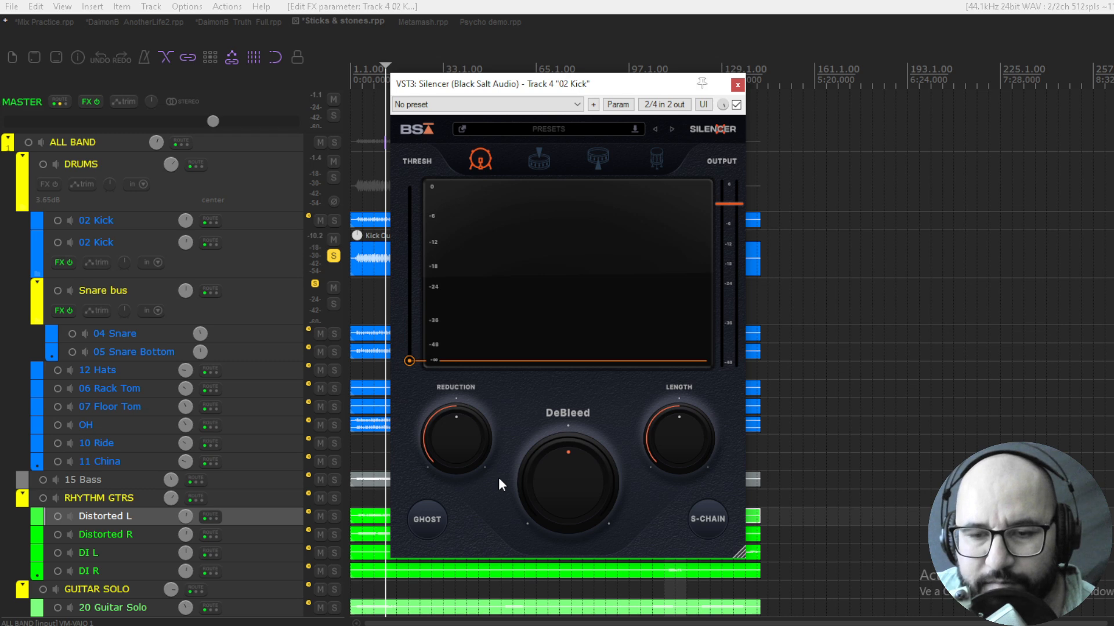
click(419, 525)
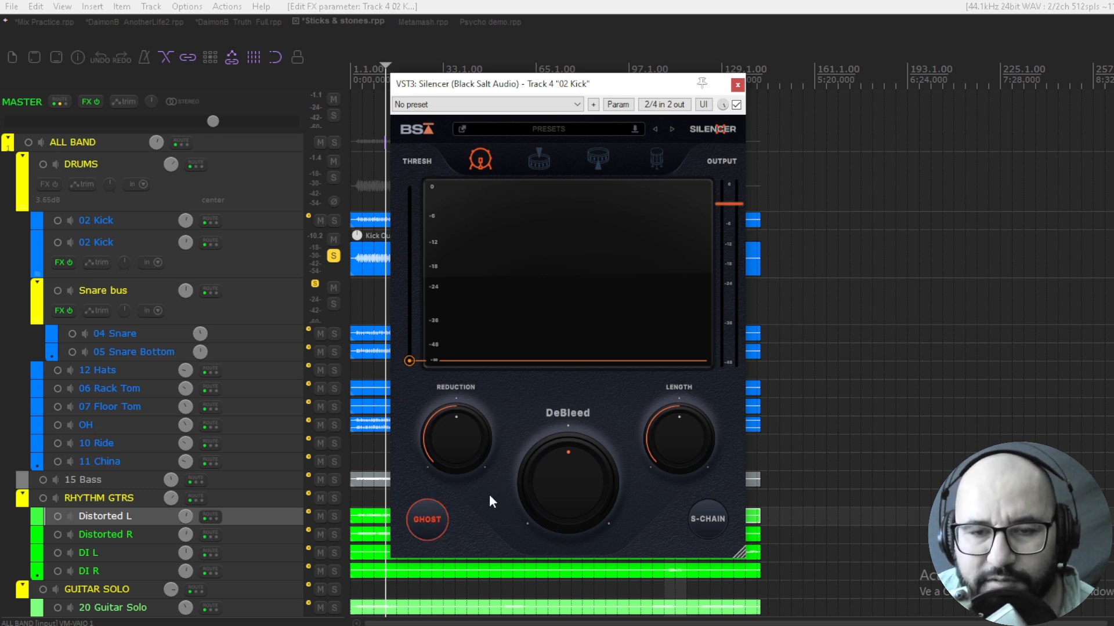
click(428, 520)
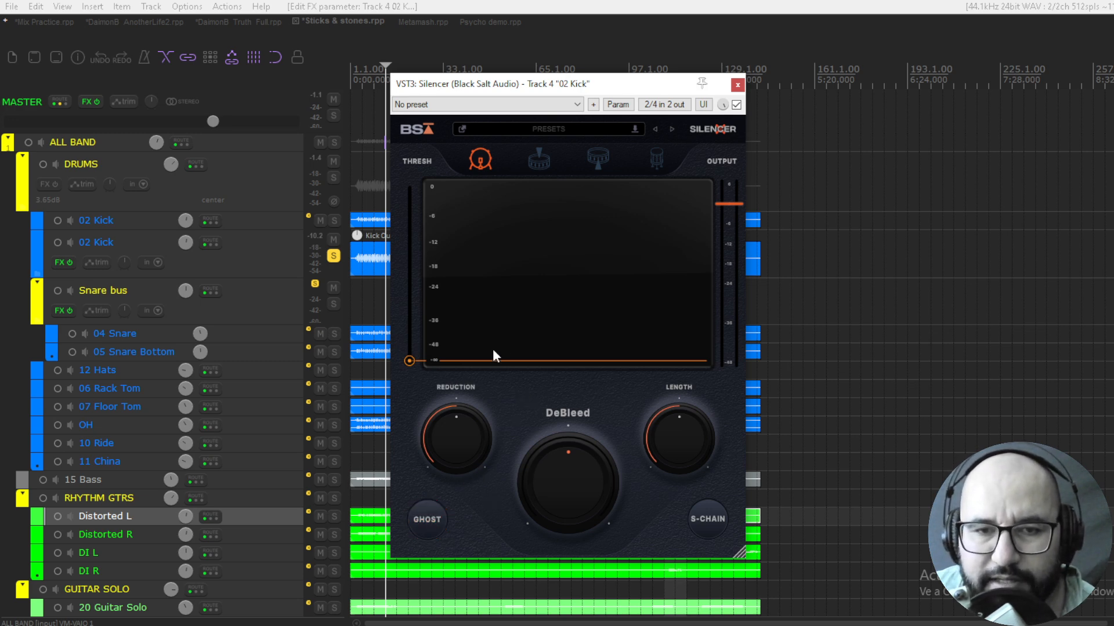
Play the soloed kick from an earlier position and raise Silencer's Threshold to about midway between -18 and -12 dB
key(space)
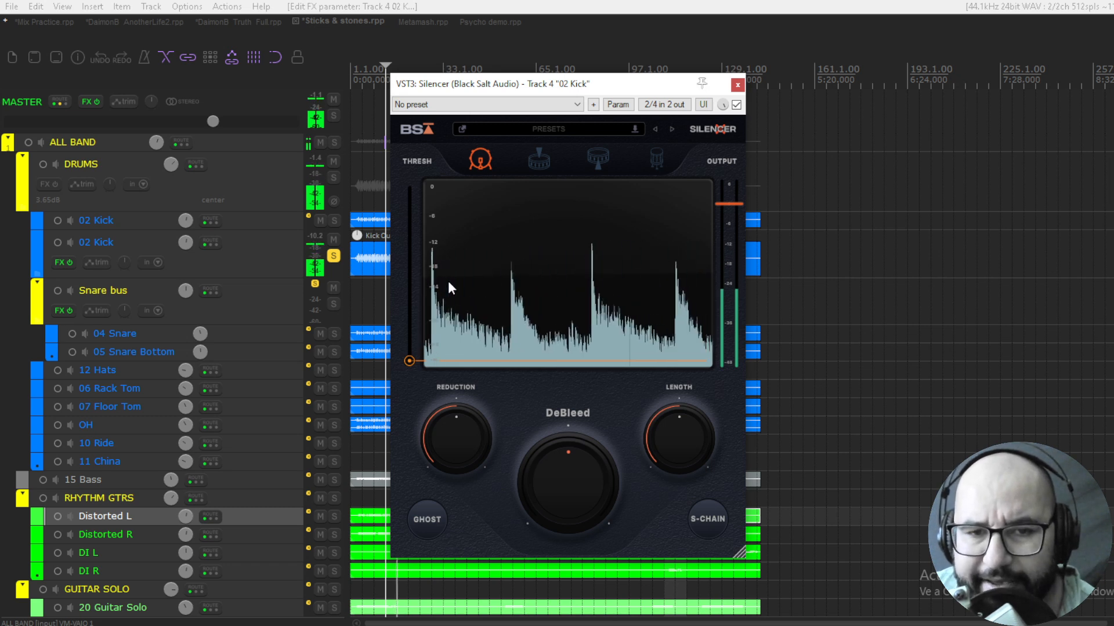
click(374, 292)
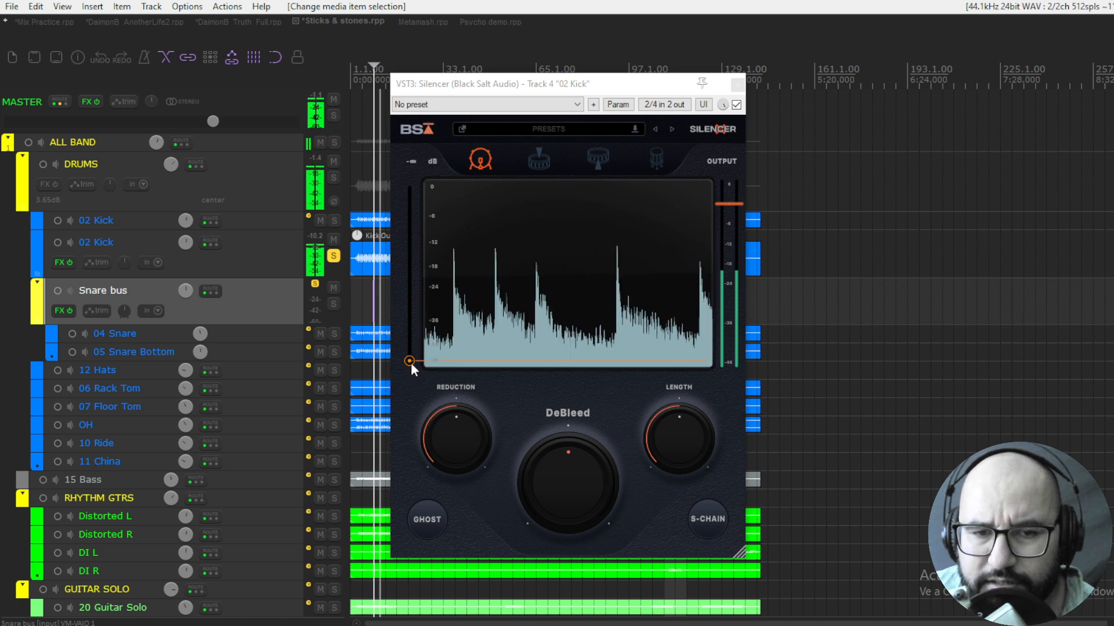
drag(409, 359, 404, 287)
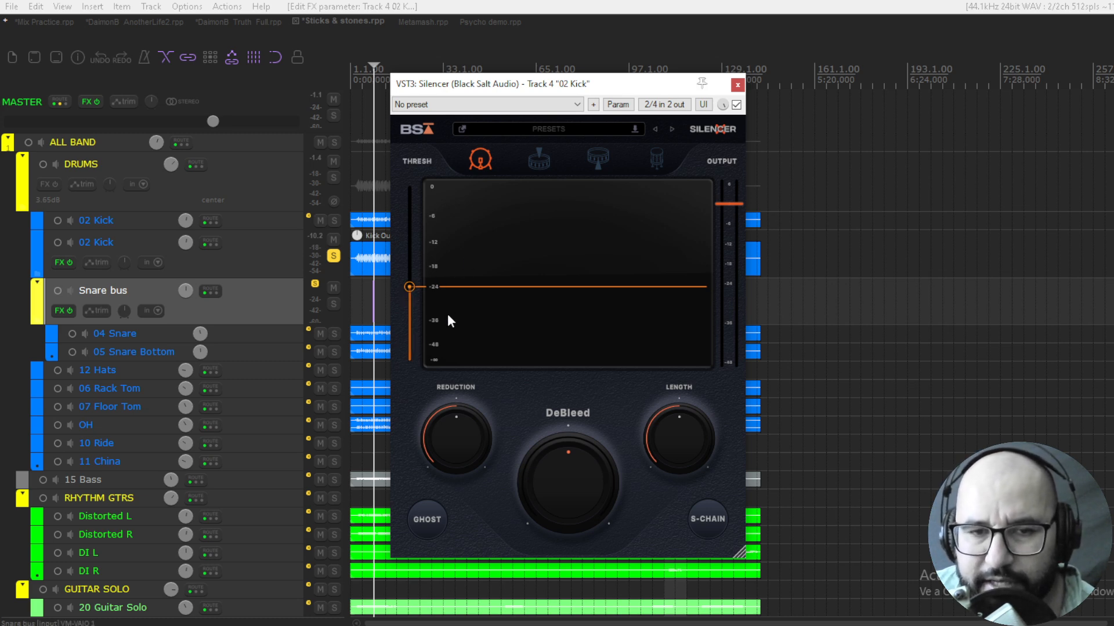
key(space)
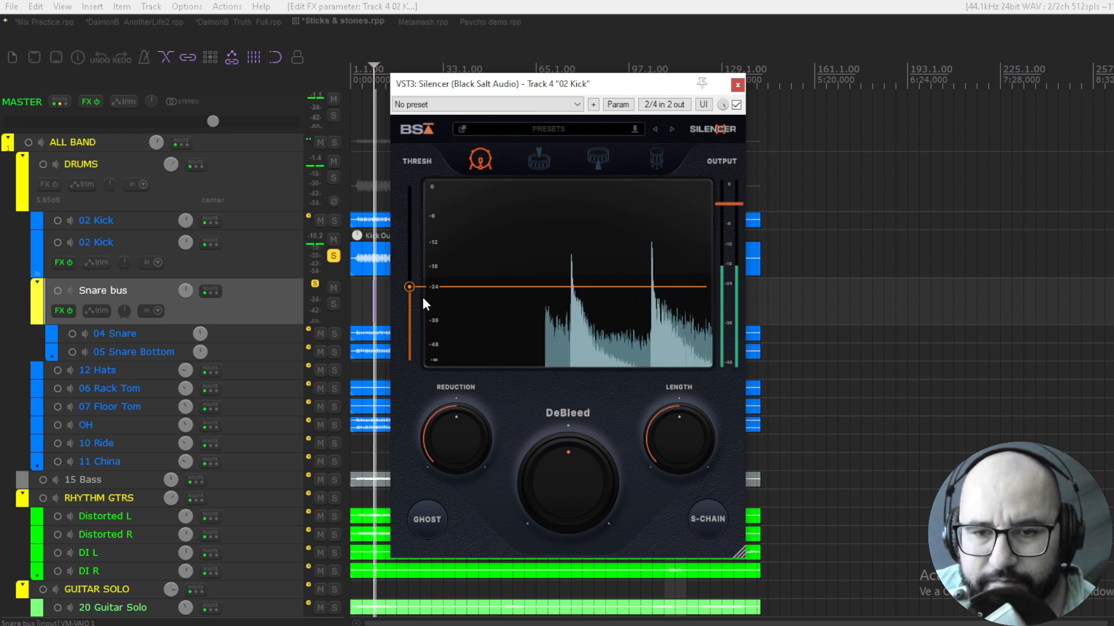
mouse_move(408, 286)
drag(409, 287, 409, 285)
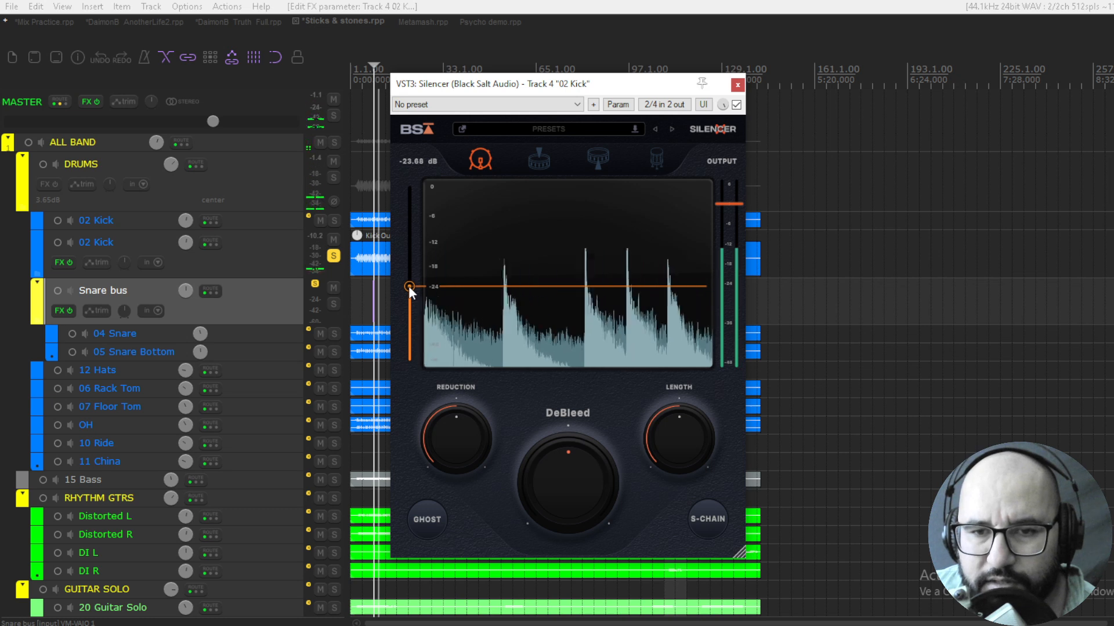
key(space)
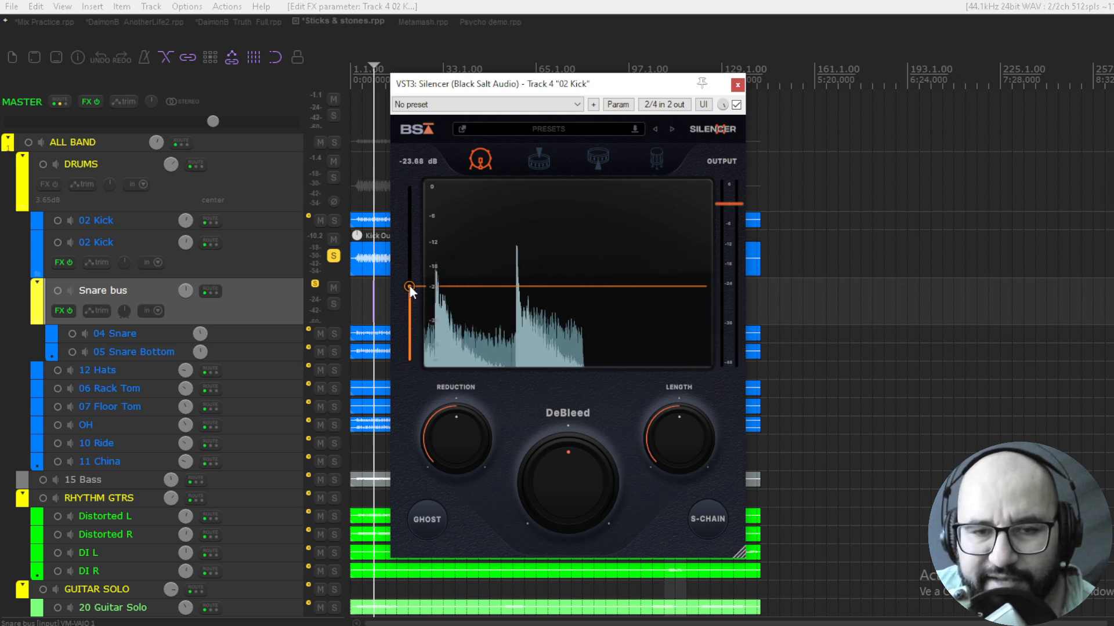
key(space)
drag(408, 284, 409, 253)
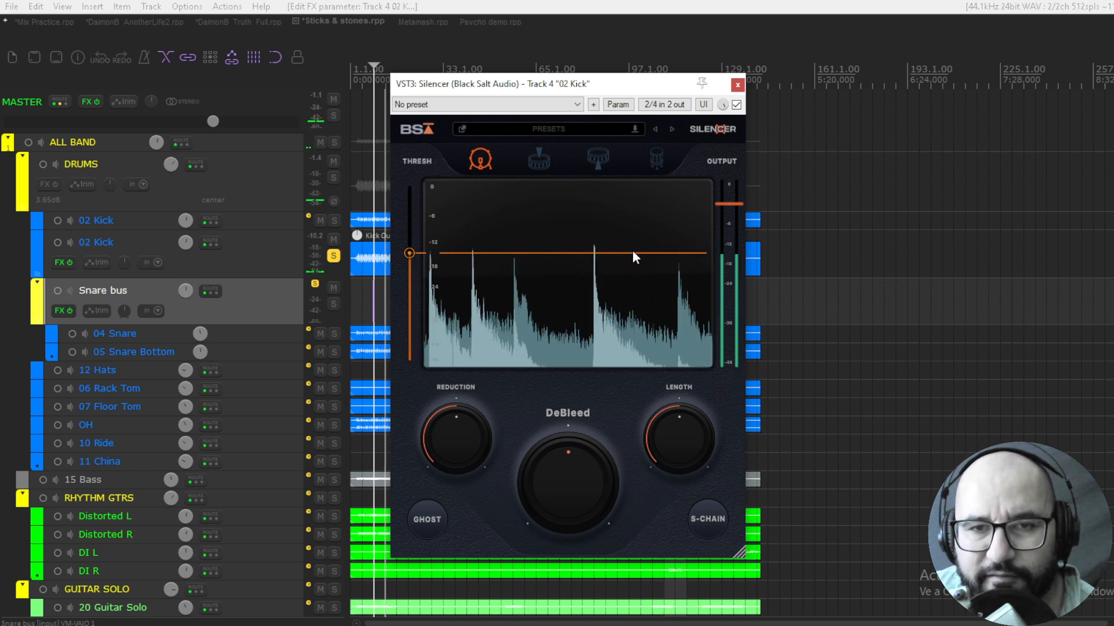
Raise Silencer's Output to just under 2 dB, audition Reduction at 0 and -80 dB, and set Reduction to -60 dB
mouse_move(455, 457)
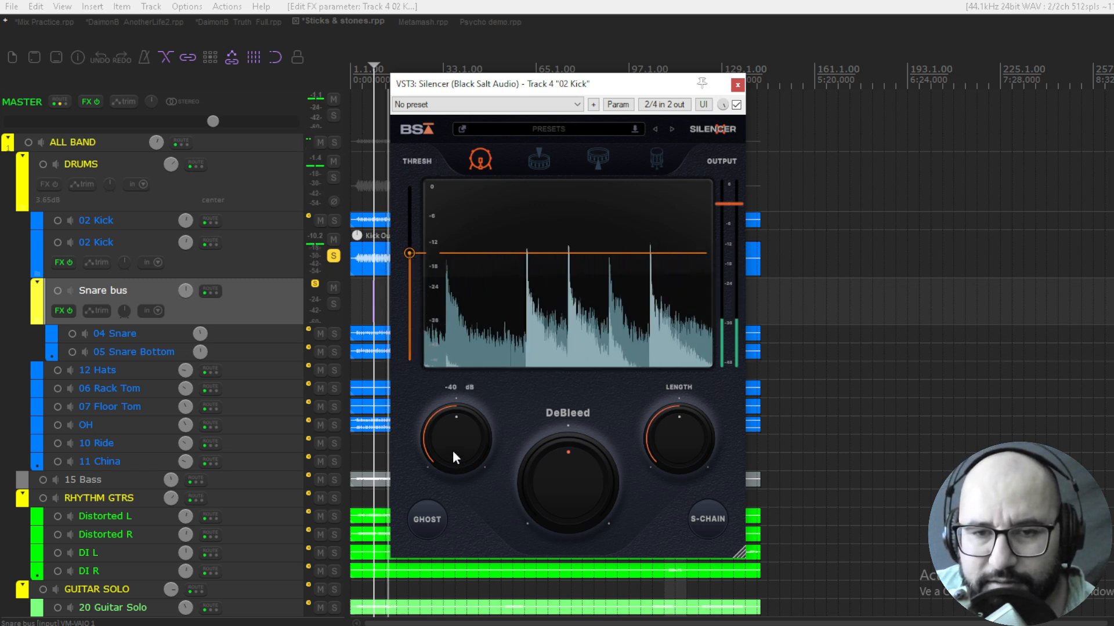
drag(723, 204, 726, 201)
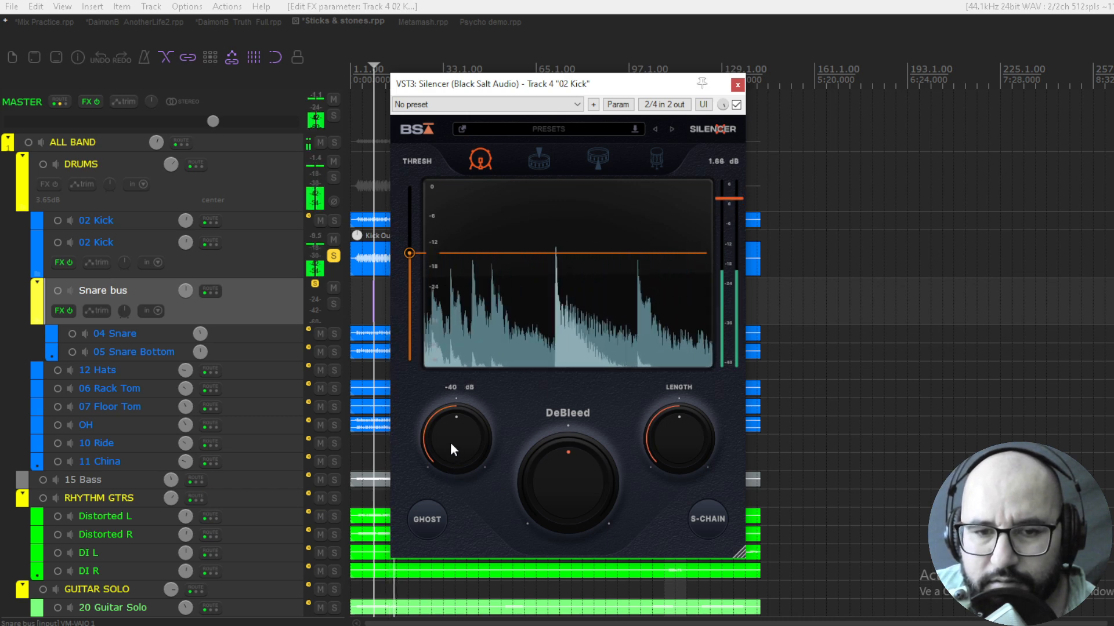
drag(450, 442, 461, 395)
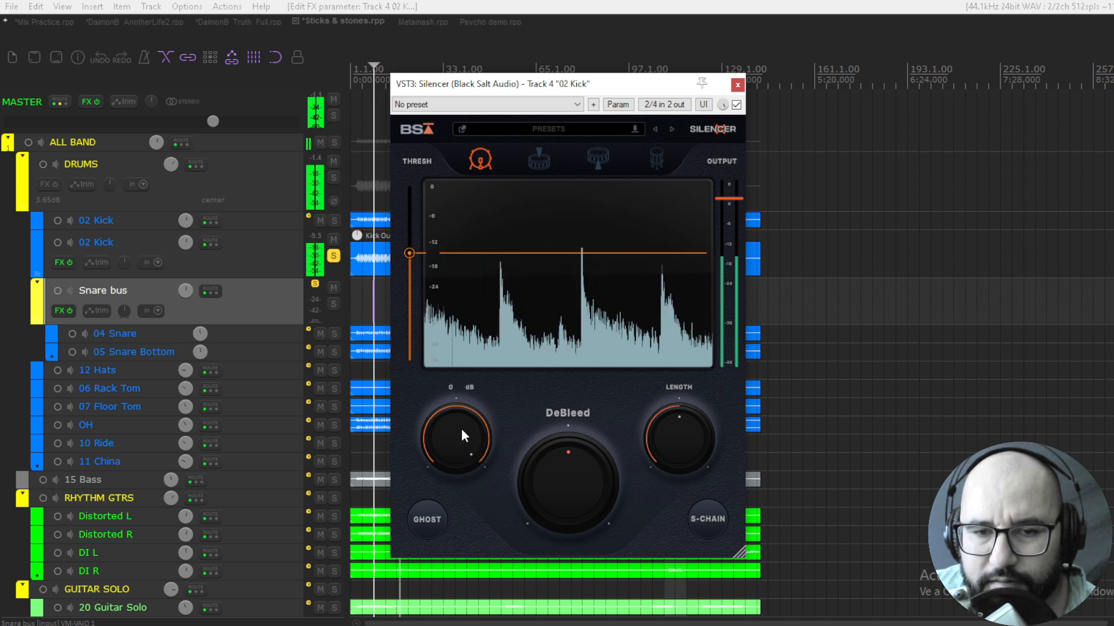
drag(461, 428, 457, 509)
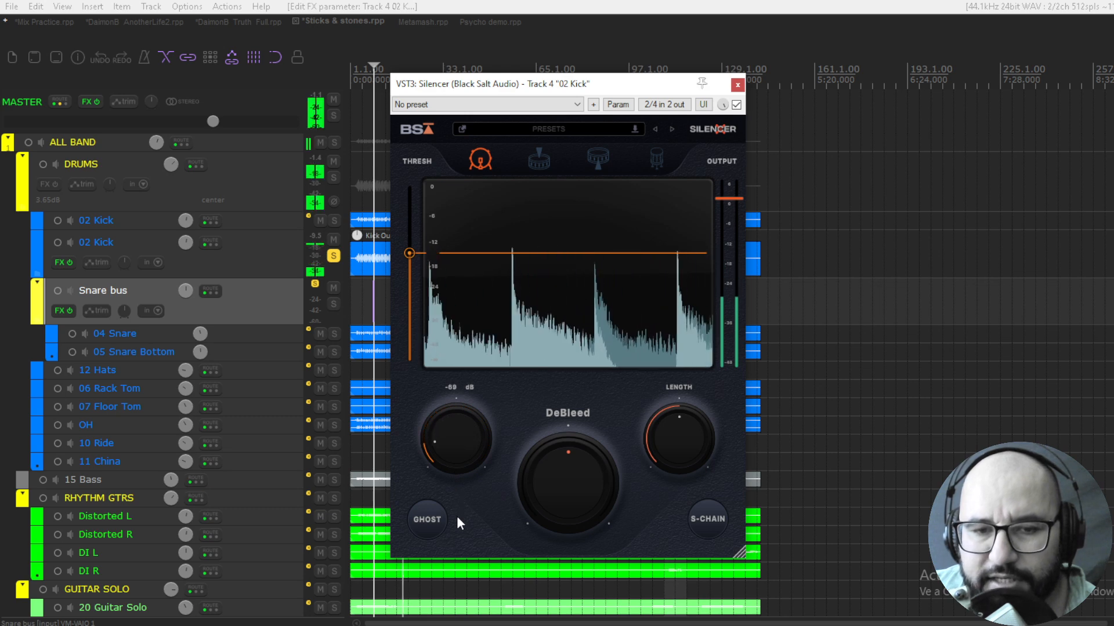
drag(450, 443, 447, 463)
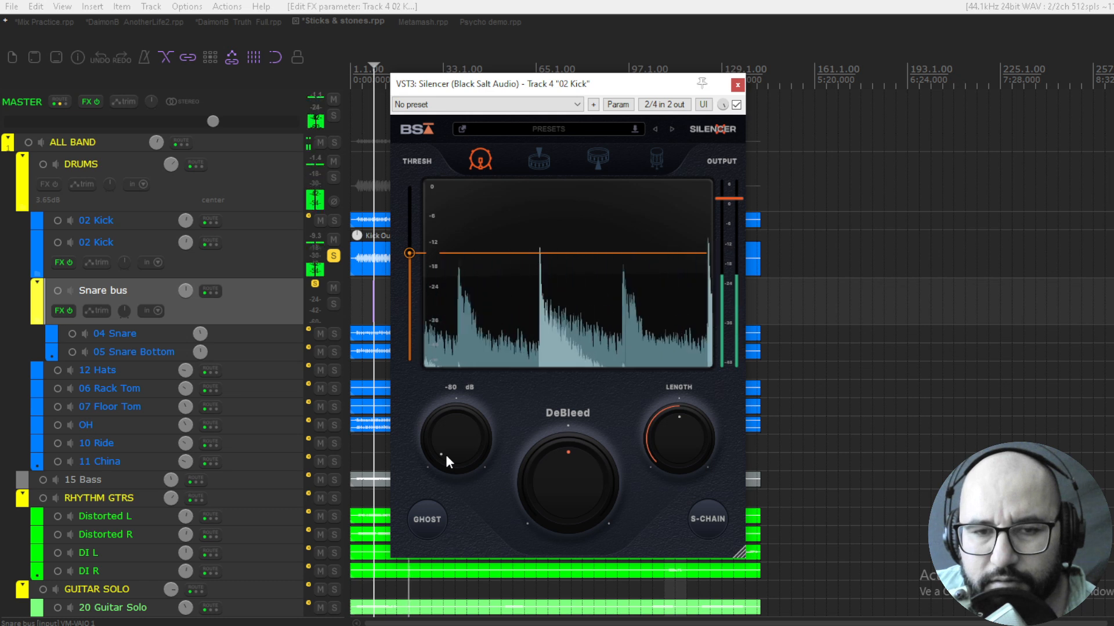
click(737, 105)
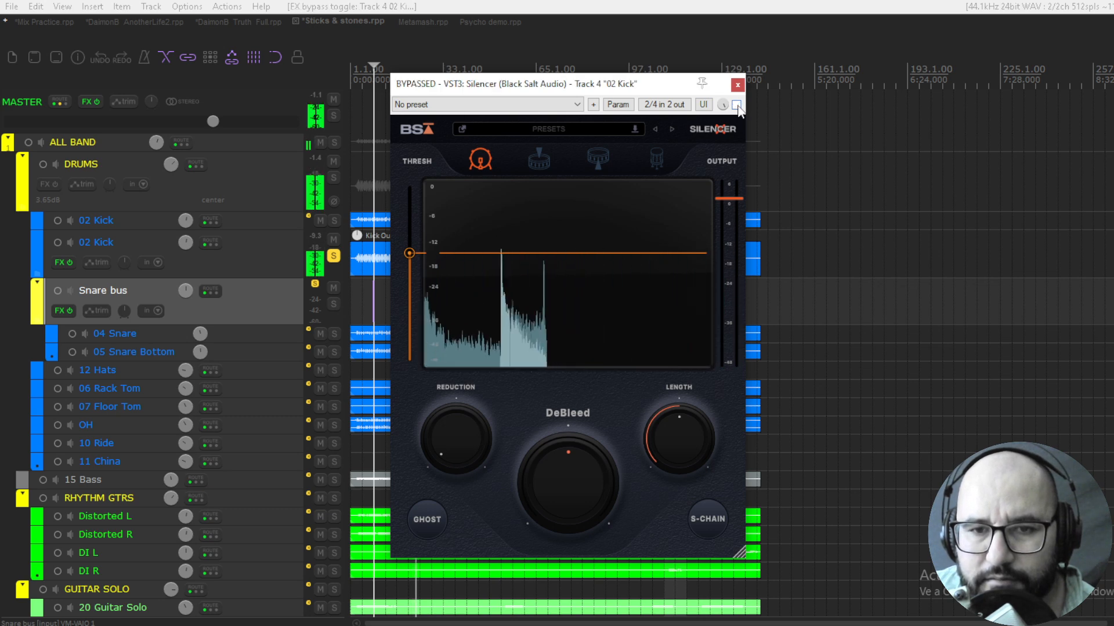
click(736, 105)
drag(468, 437, 468, 409)
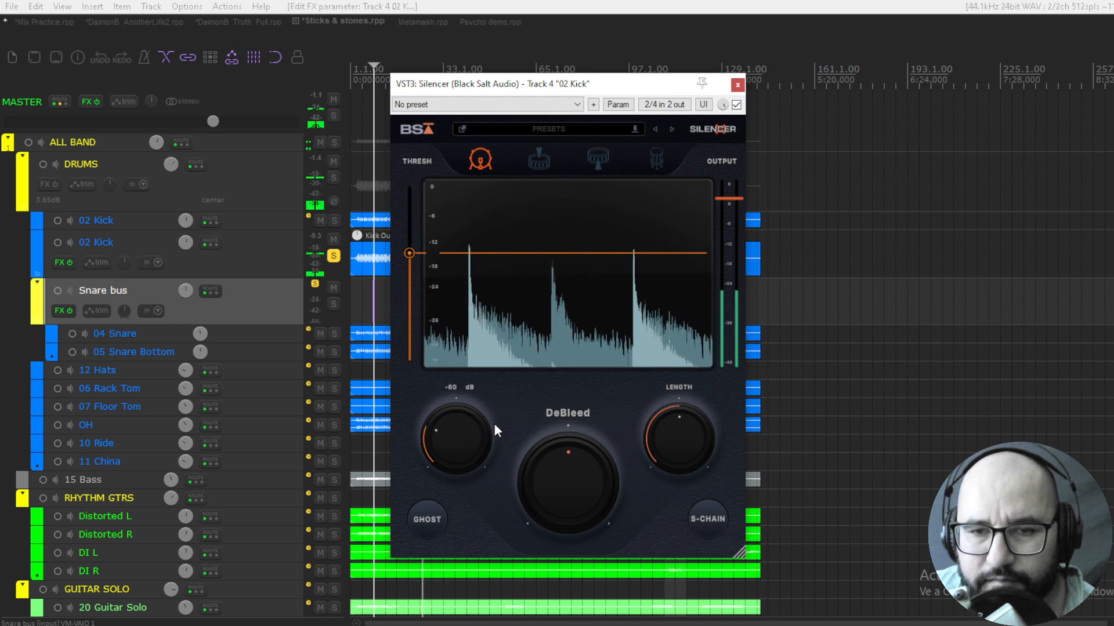
Compare the playing kick track with Silencer bypassed and enabled
mouse_move(402, 261)
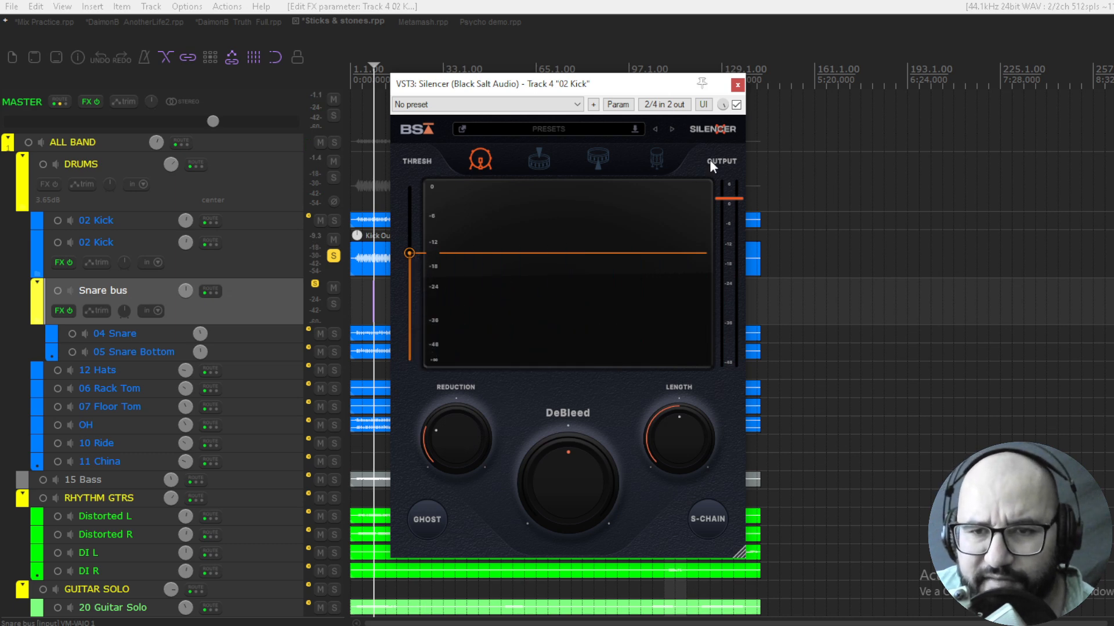
click(736, 105)
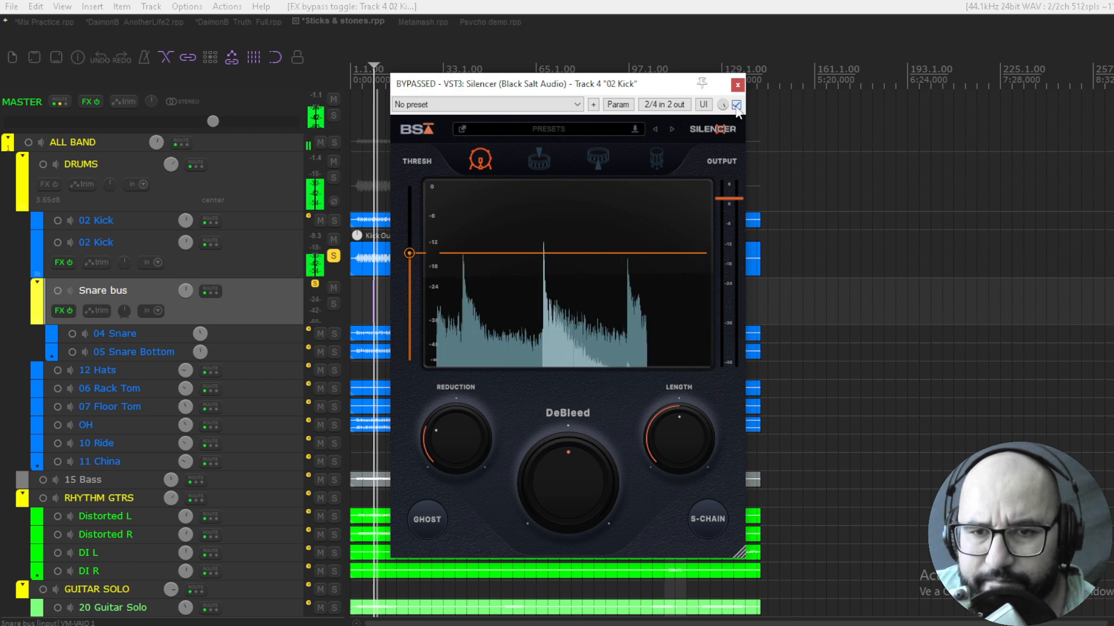
click(736, 105)
click(736, 105)
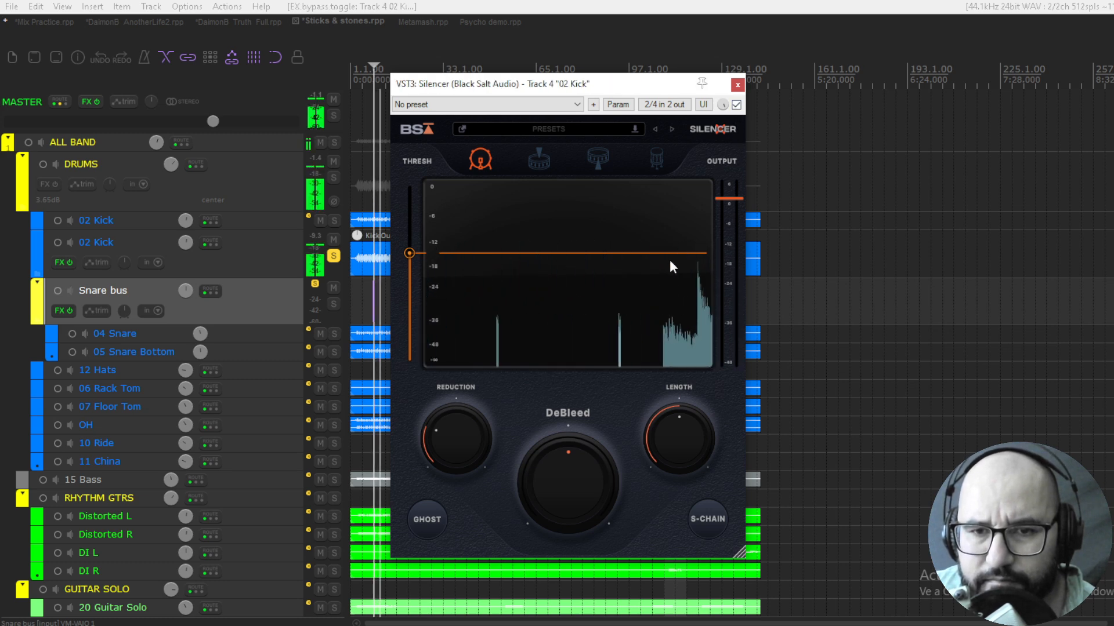
Set Reduction to -64 dB during playback, sweep DeBleed in both directions and set it to 16 %
mouse_move(451, 428)
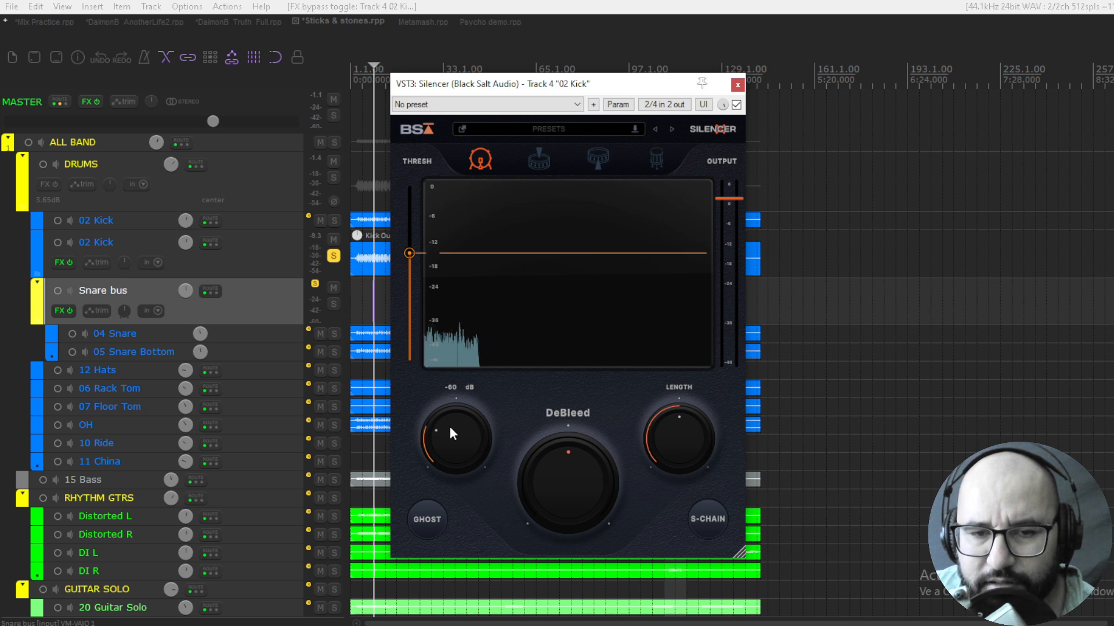
key(space)
mouse_move(450, 433)
mouse_down()
mouse_move(452, 421)
mouse_move(452, 442)
mouse_up()
drag(524, 484, 546, 575)
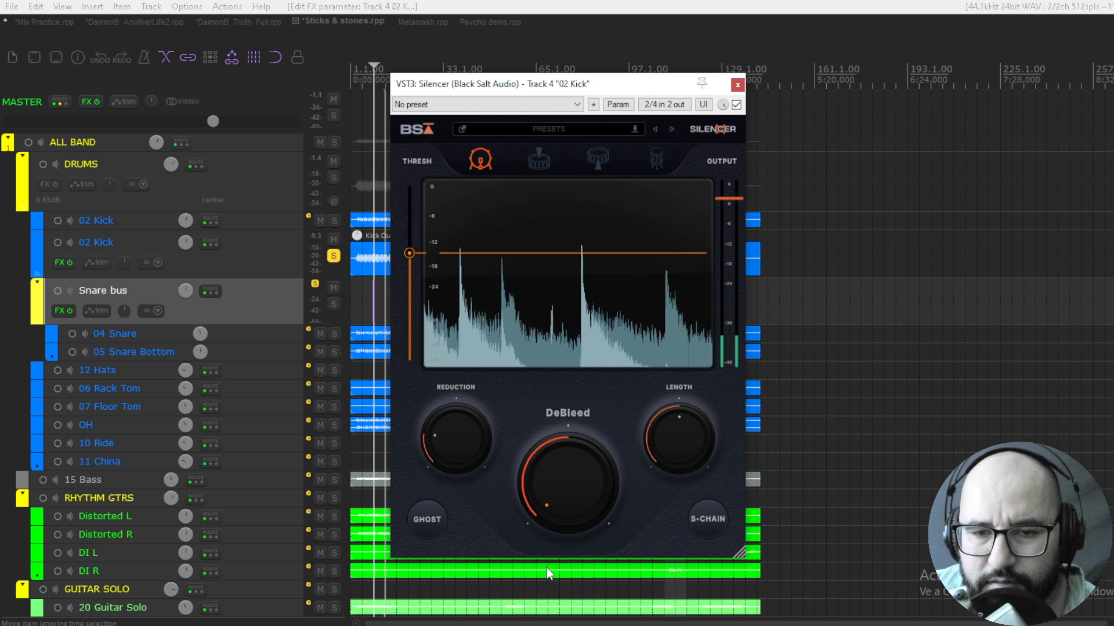
drag(566, 505, 573, 417)
drag(567, 474, 571, 505)
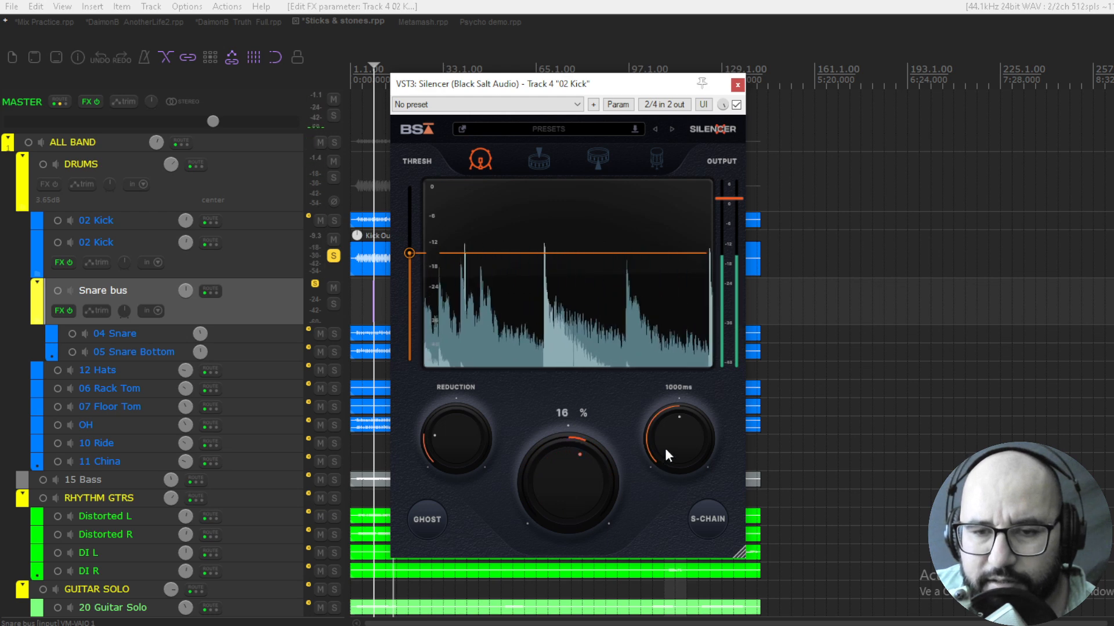
Audition Silencer's Length at 2000 ms and 50 ms, and reset it to its default
drag(664, 448, 683, 371)
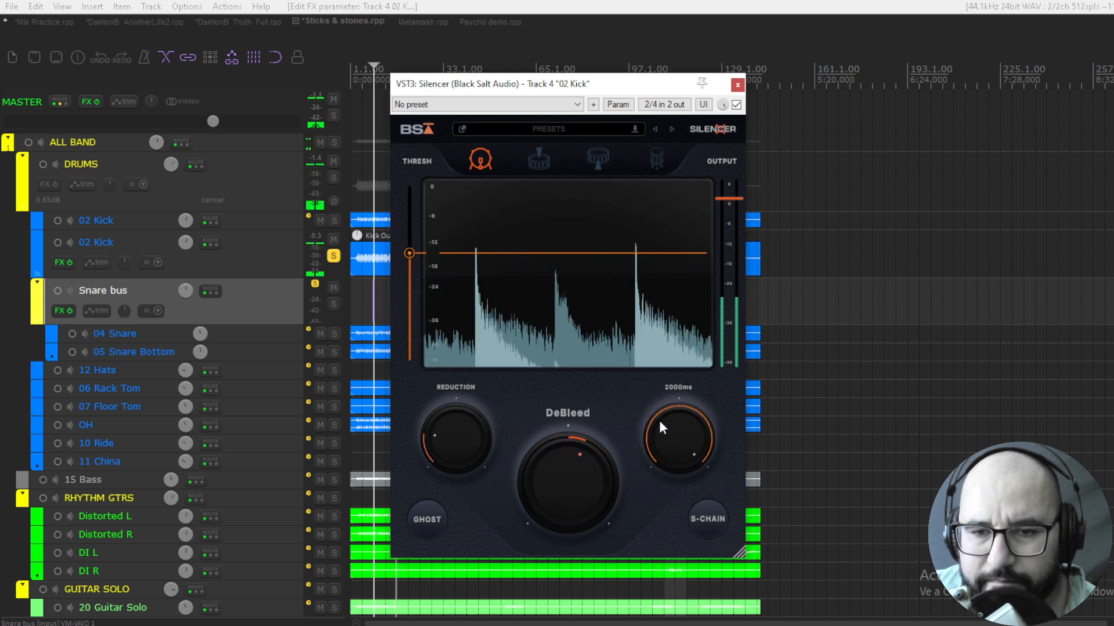
drag(677, 423, 679, 546)
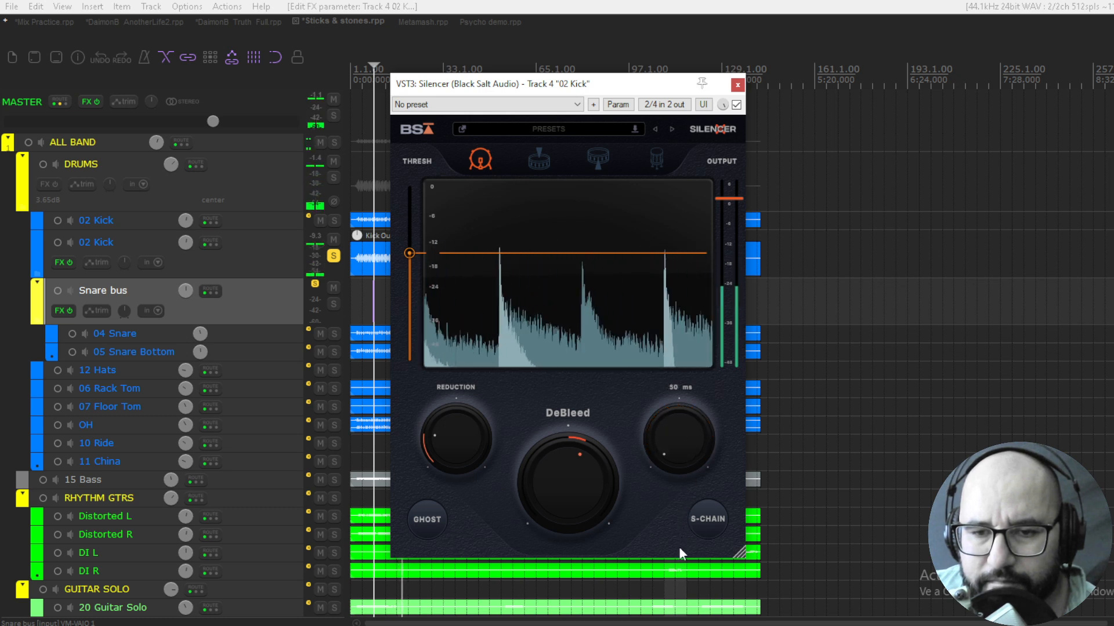
drag(674, 442, 675, 429)
double_click(676, 428)
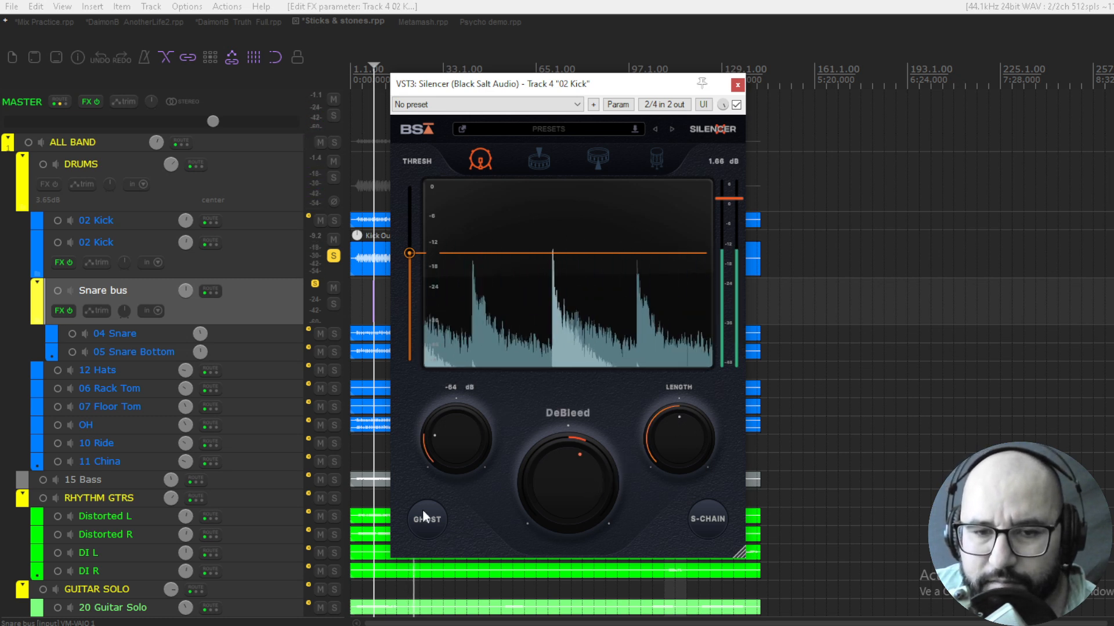
Audition the kick with Ghost enabled, turn Ghost off and bypass Silencer for comparison
click(427, 529)
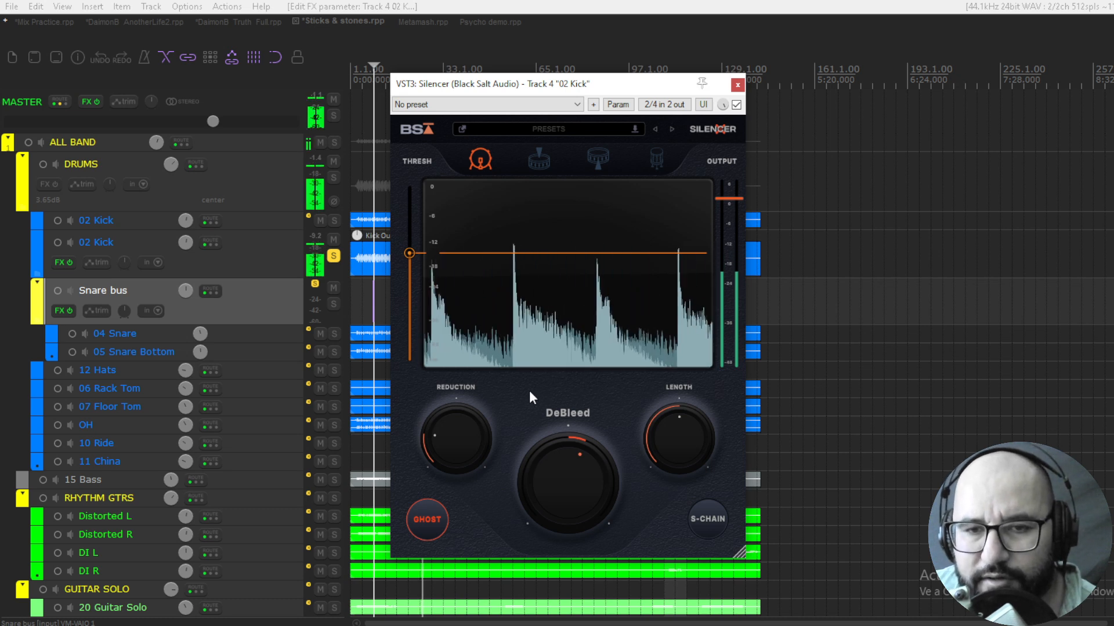
click(448, 513)
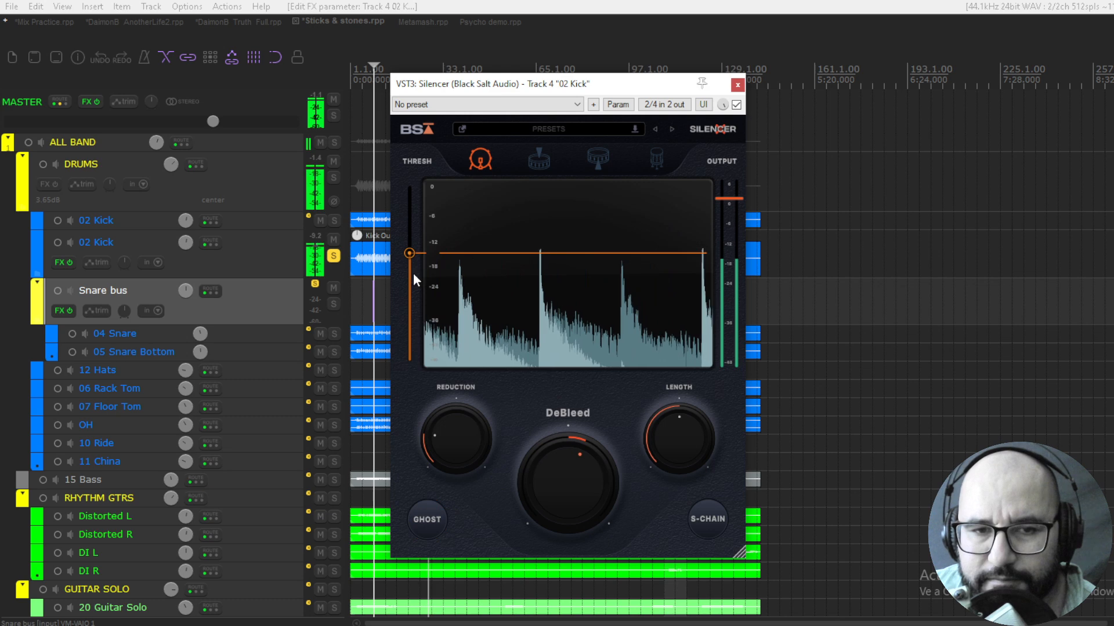
click(736, 105)
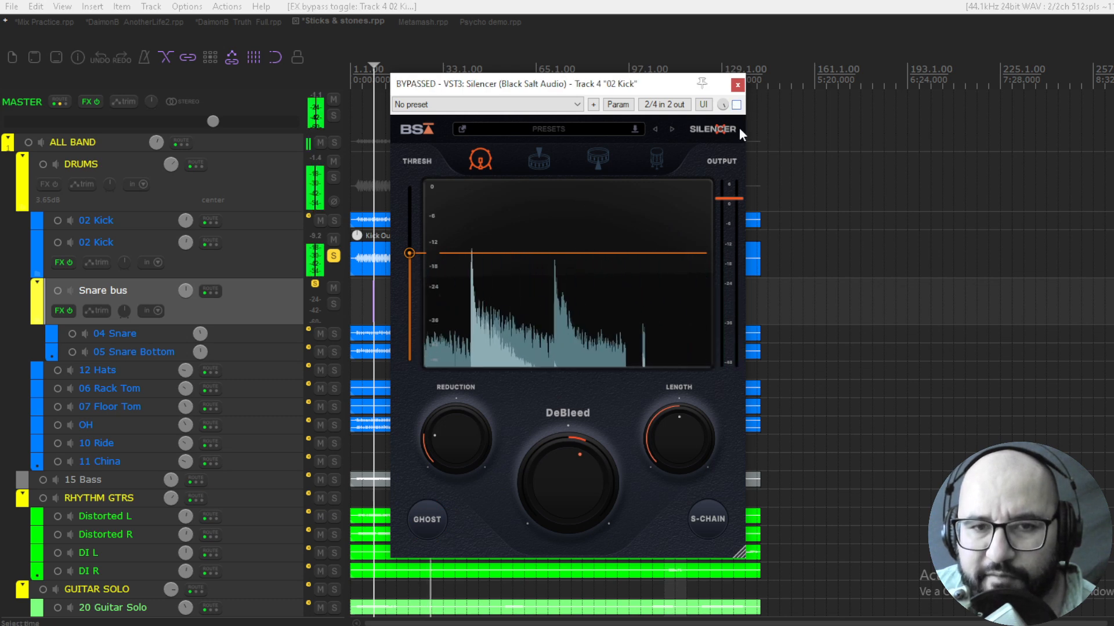
Enable Silencer on the playing kick track, adjust the threshold around -15 dB and reset Reduction to its default
click(736, 105)
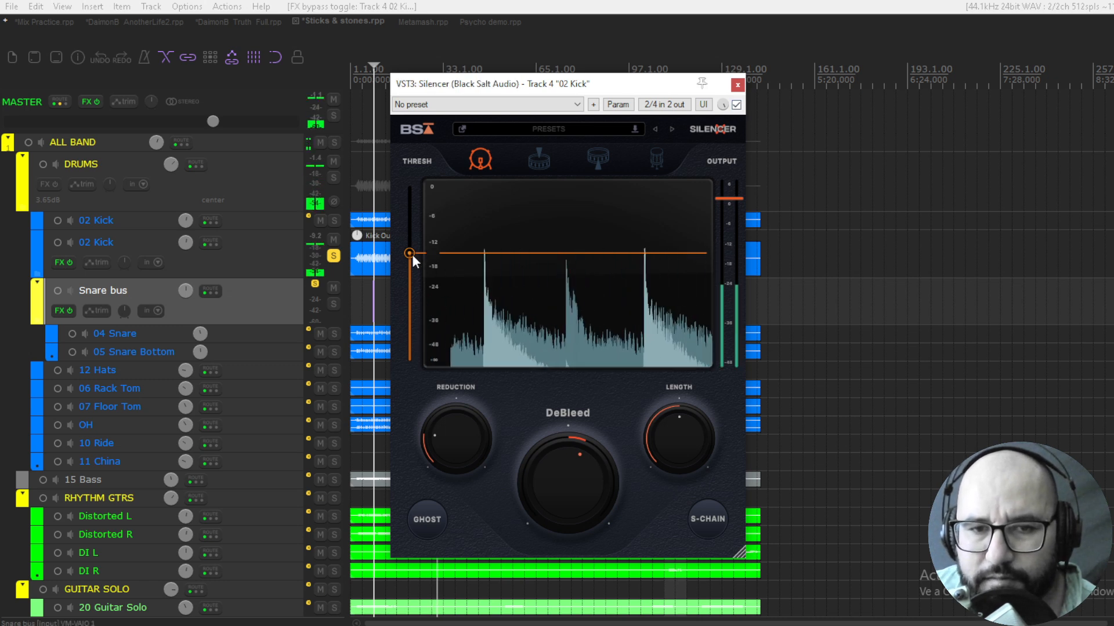
drag(409, 253, 407, 253)
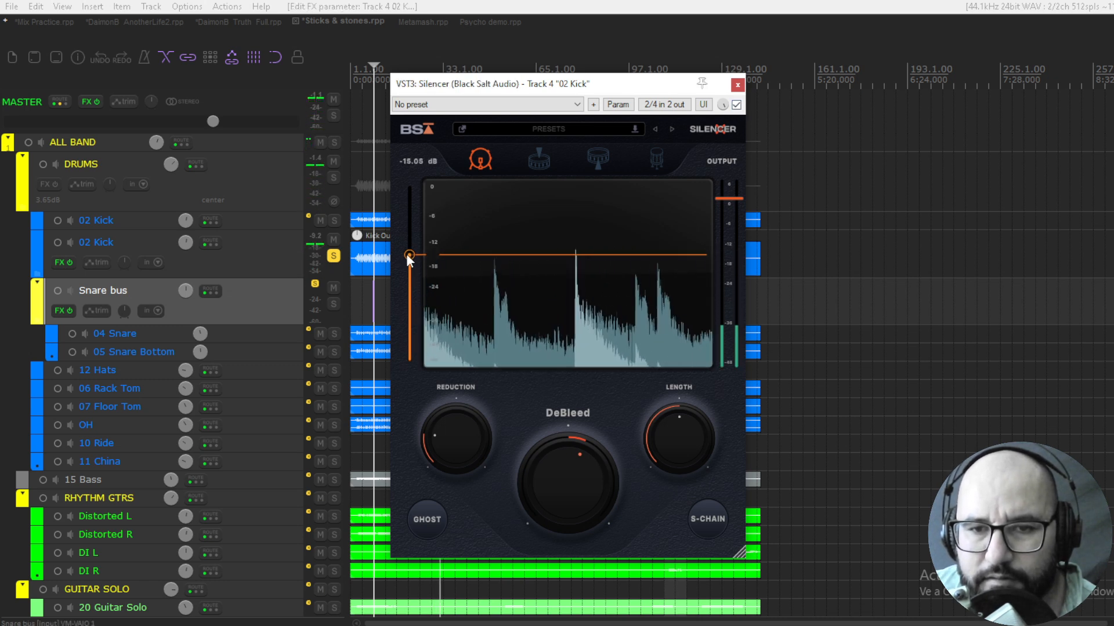
double_click(457, 424)
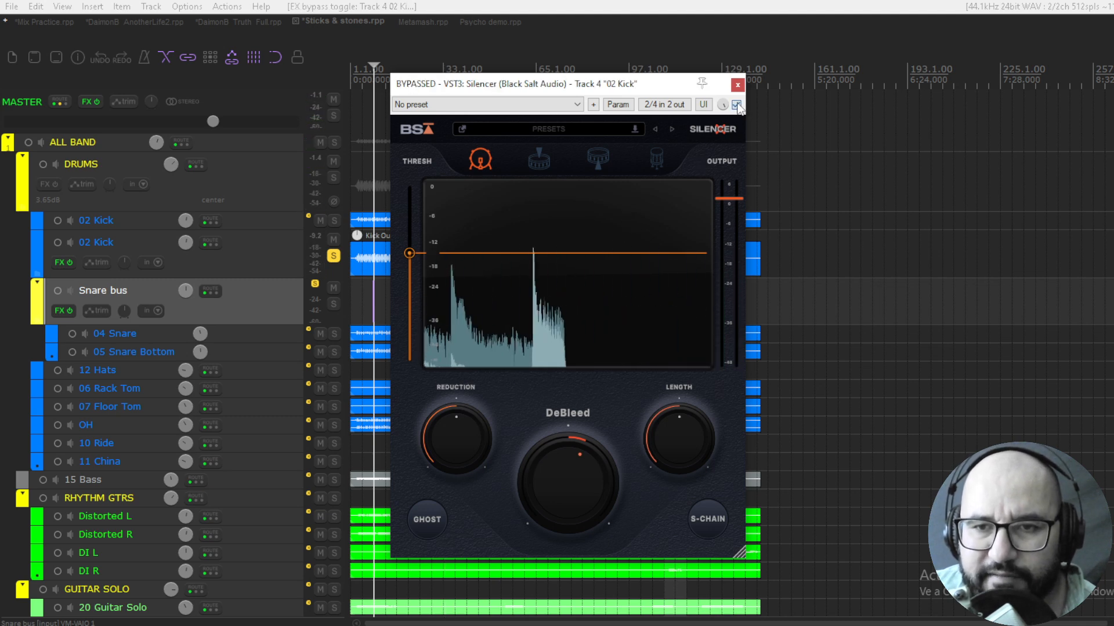
Close the kick track's Silencer window, reopen it to check its bypass state and close it again
click(737, 84)
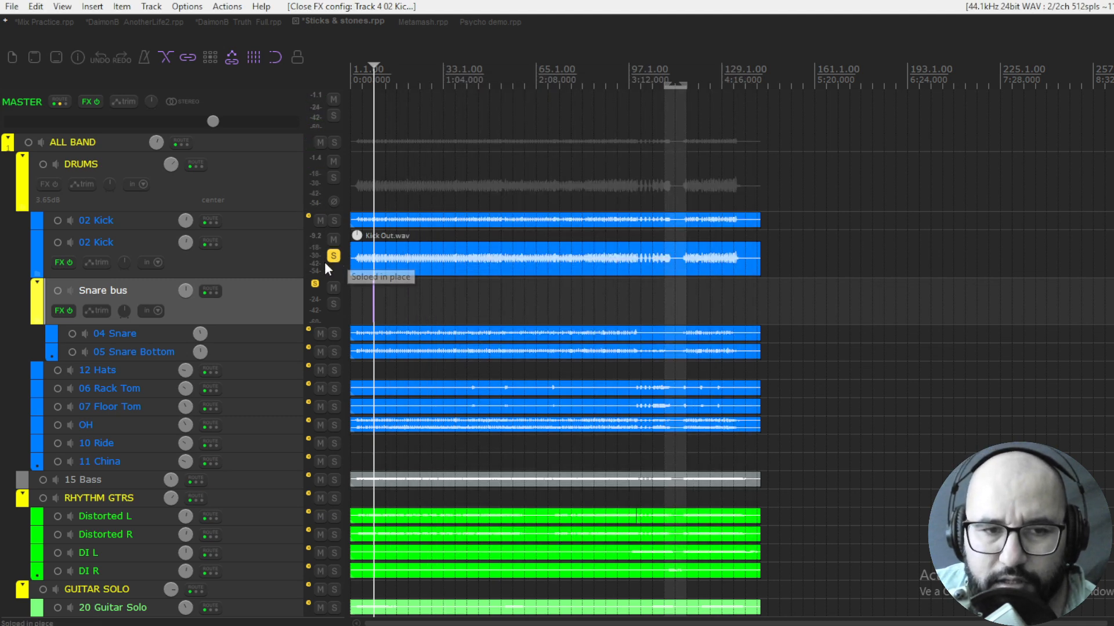
right_click(64, 264)
click(76, 281)
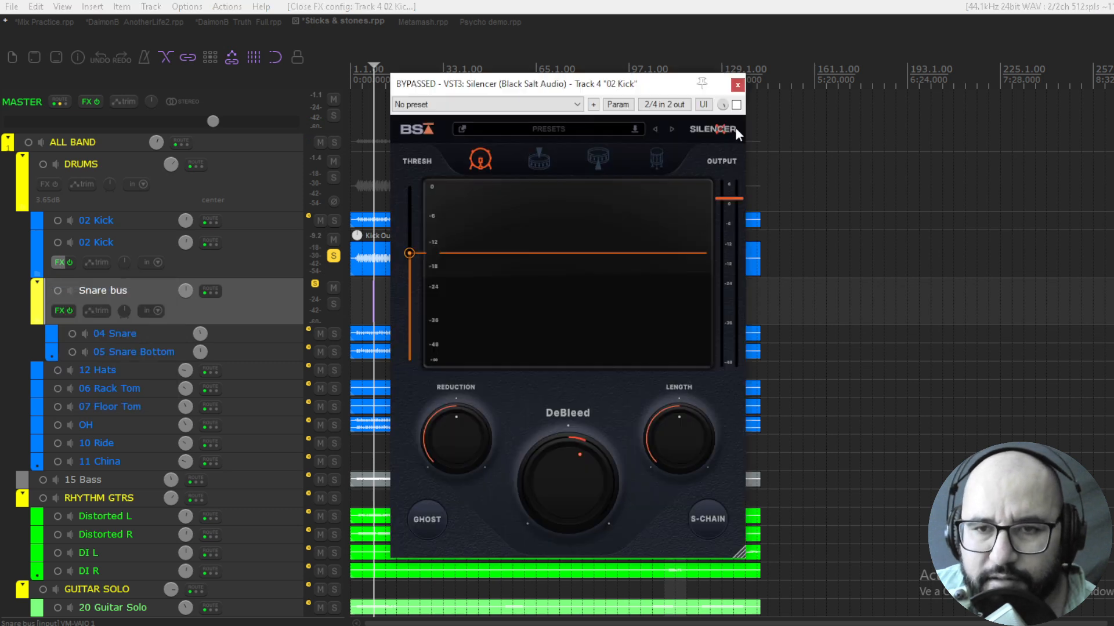
click(737, 85)
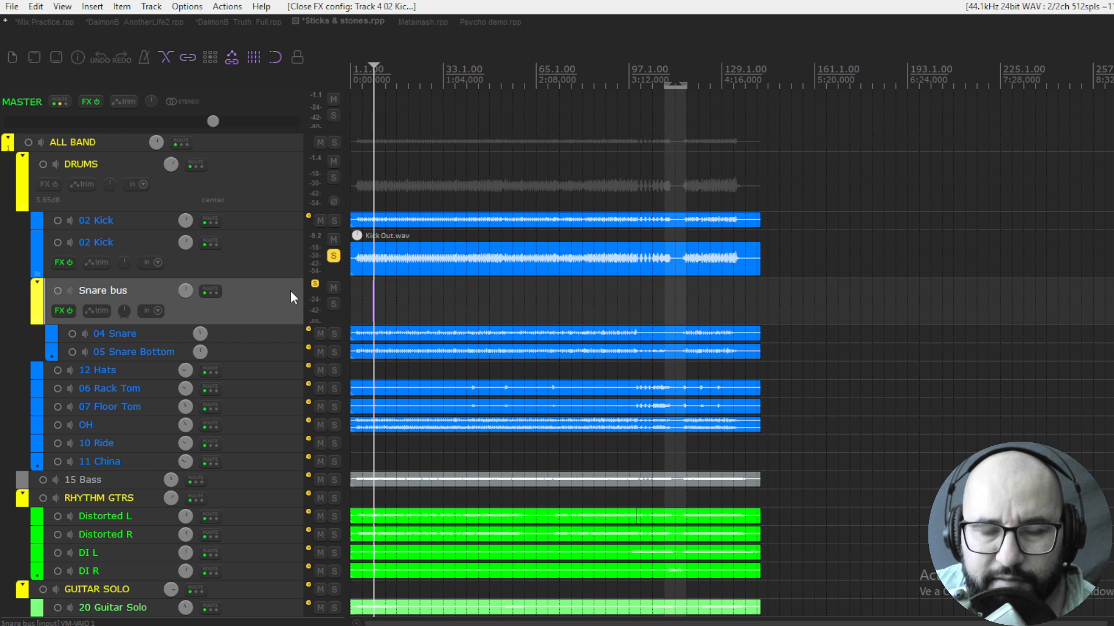
Unsolo the kick track, solo the Snare bus and start playback
click(332, 257)
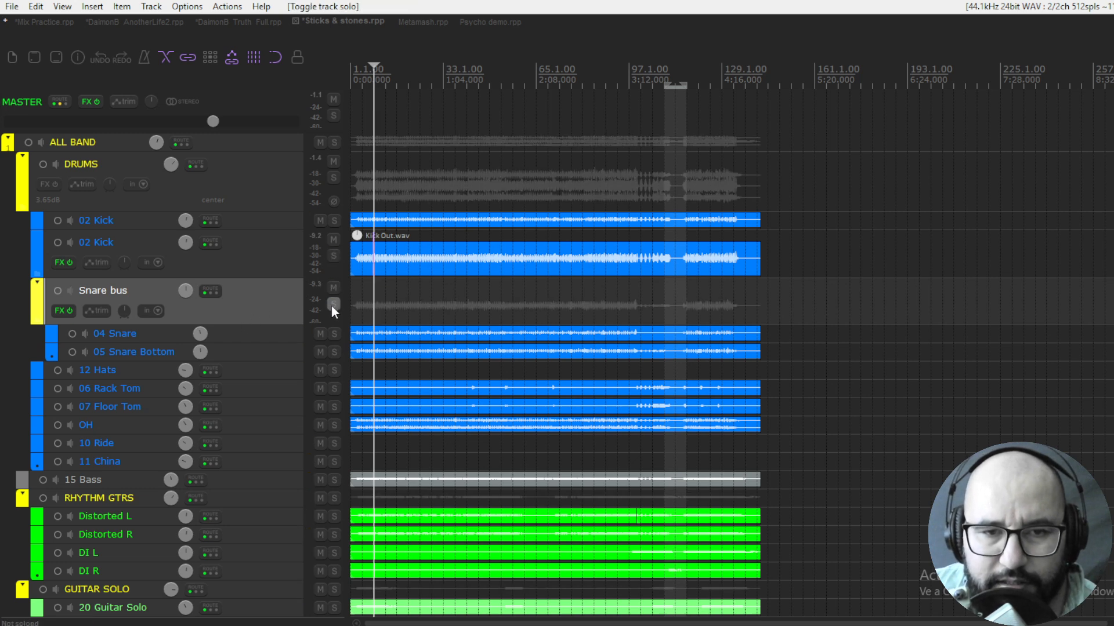
click(333, 304)
key(space)
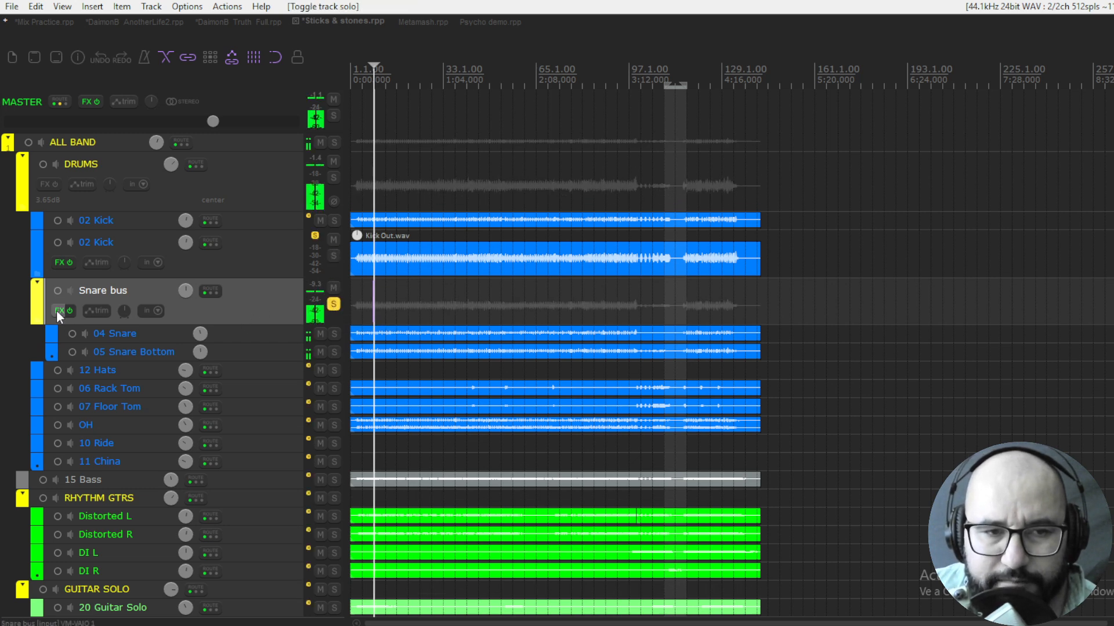
Enable Silencer on the Snare bus and set its threshold to -24.57 dB
right_click(58, 311)
click(80, 327)
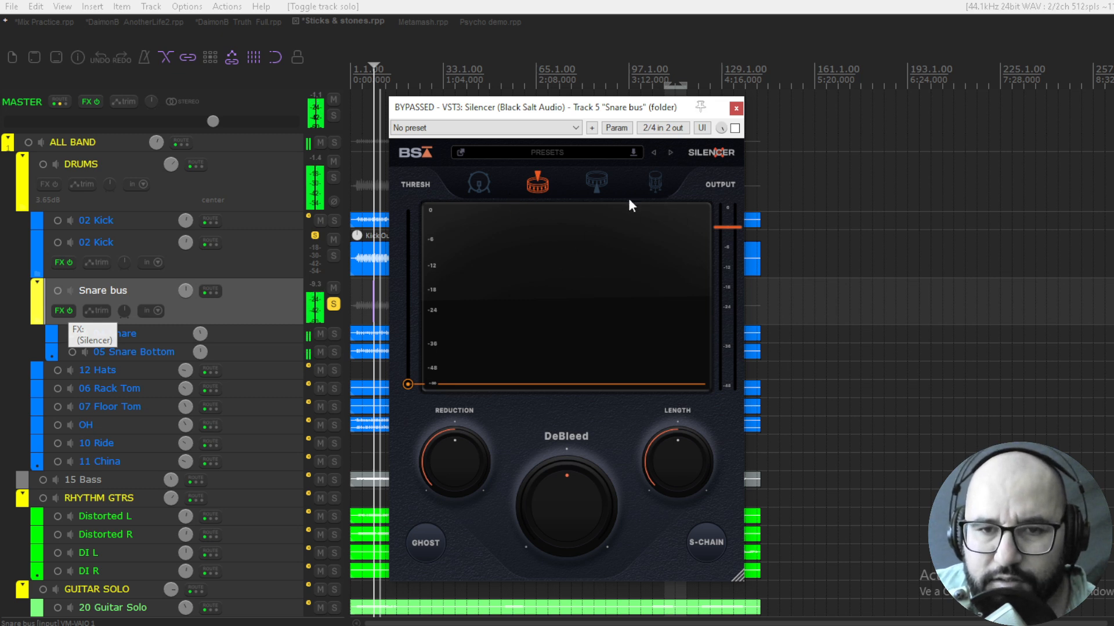
click(735, 128)
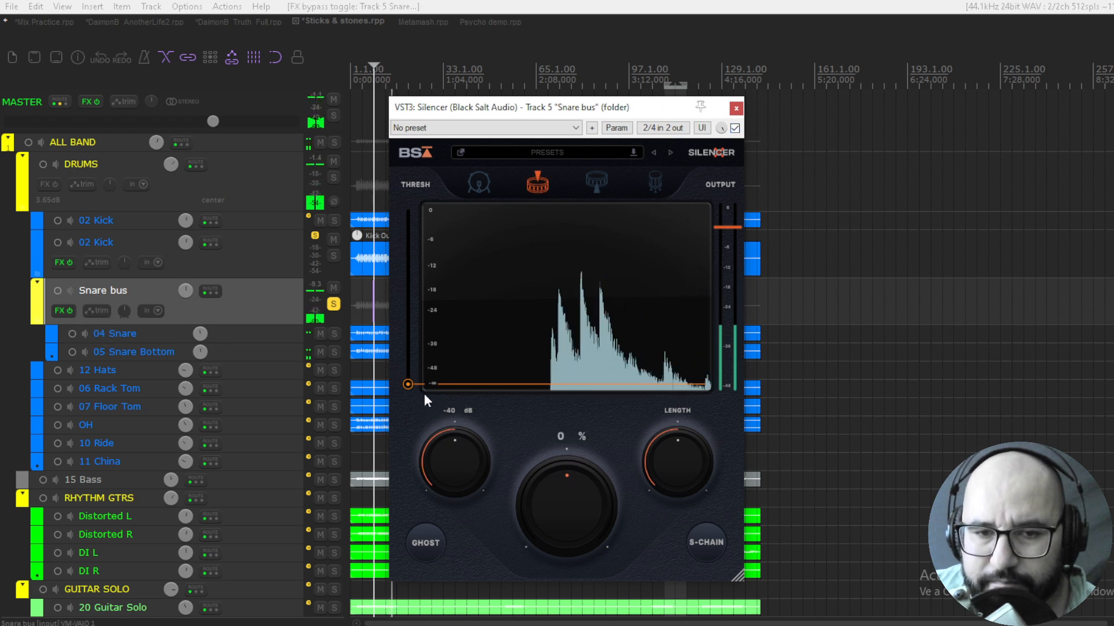
drag(408, 384, 410, 312)
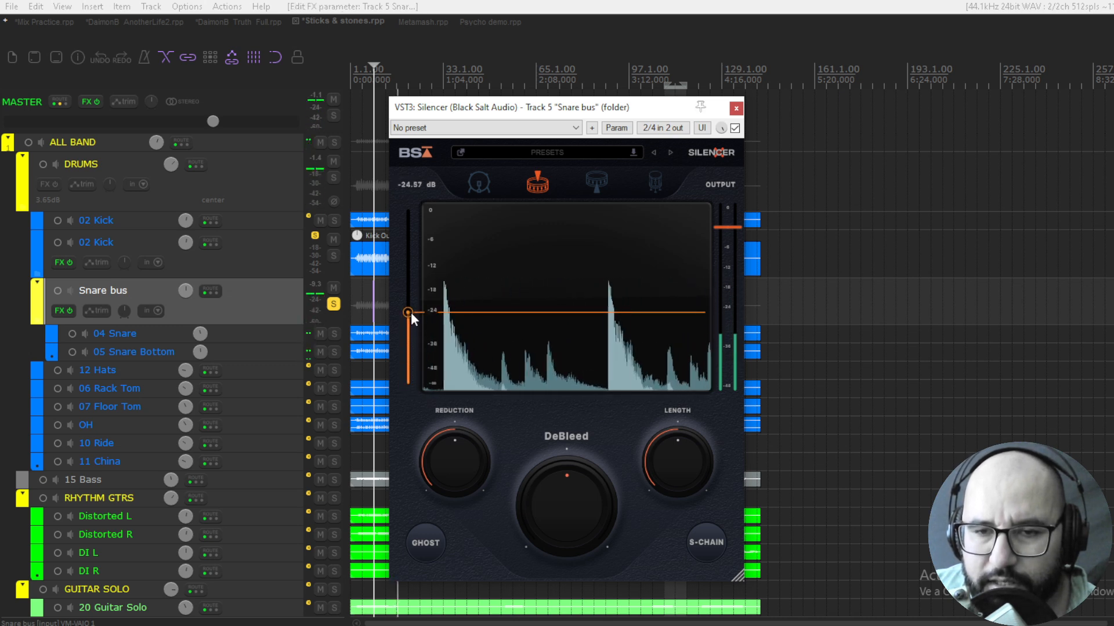
Set the Snare bus Silencer's Length to 1643 ms and DeBleed to -44 % during playback
mouse_move(685, 486)
drag(684, 480, 685, 435)
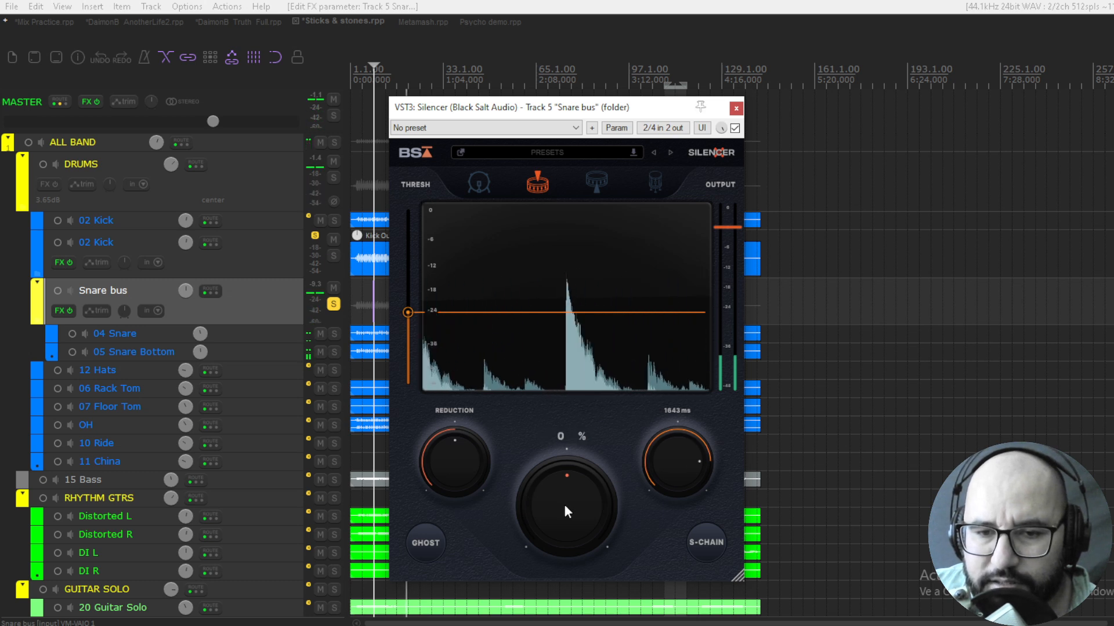
mouse_move(564, 503)
mouse_down()
mouse_move(565, 450)
mouse_move(566, 551)
mouse_move(557, 514)
mouse_up()
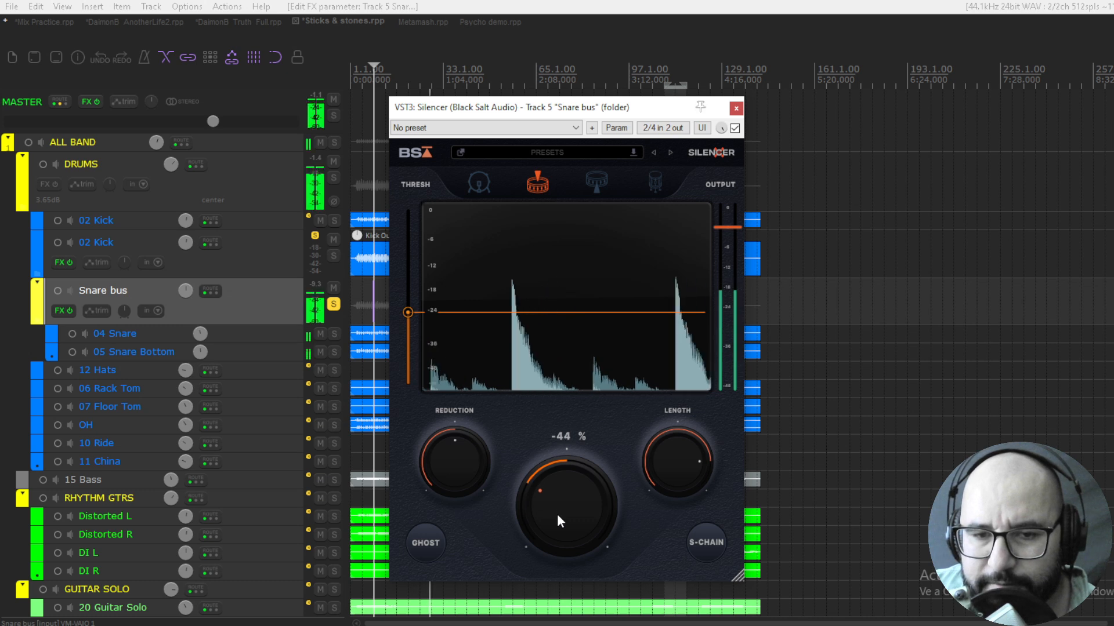
Sweep the snare Silencer's Reduction up and down to -66 dB, and set the threshold to -22.81 dB
drag(434, 471, 440, 402)
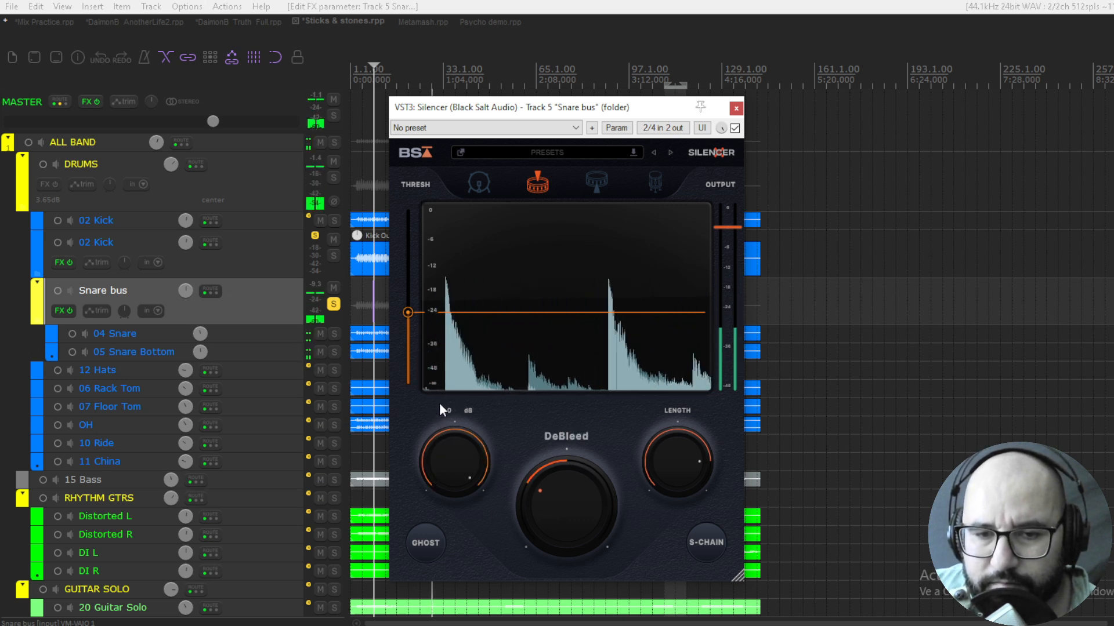
drag(467, 470, 453, 536)
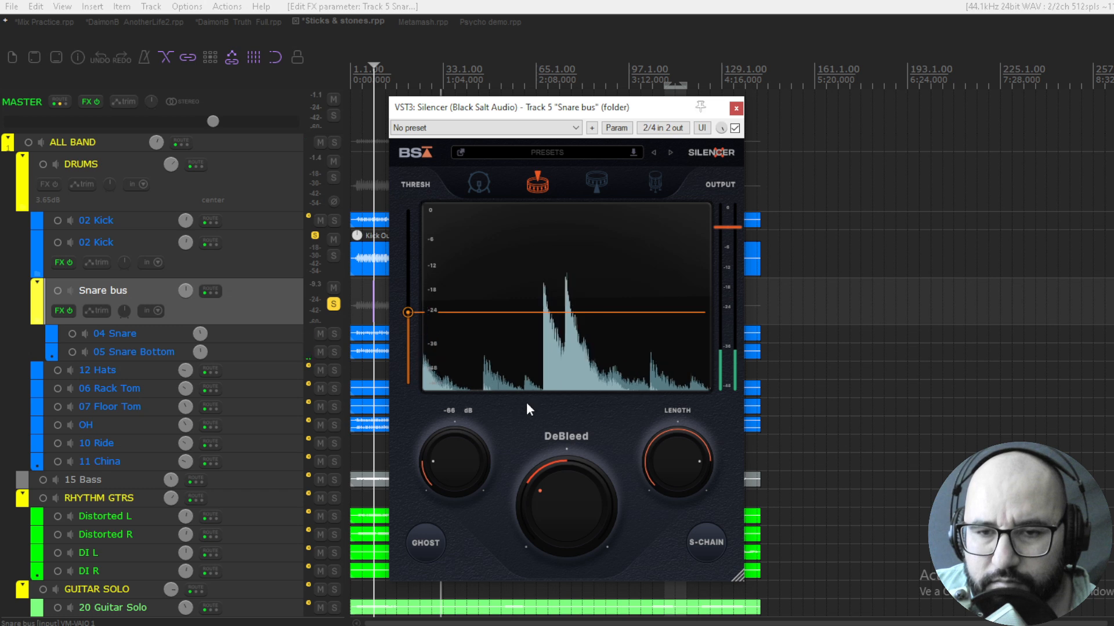
drag(407, 314, 407, 306)
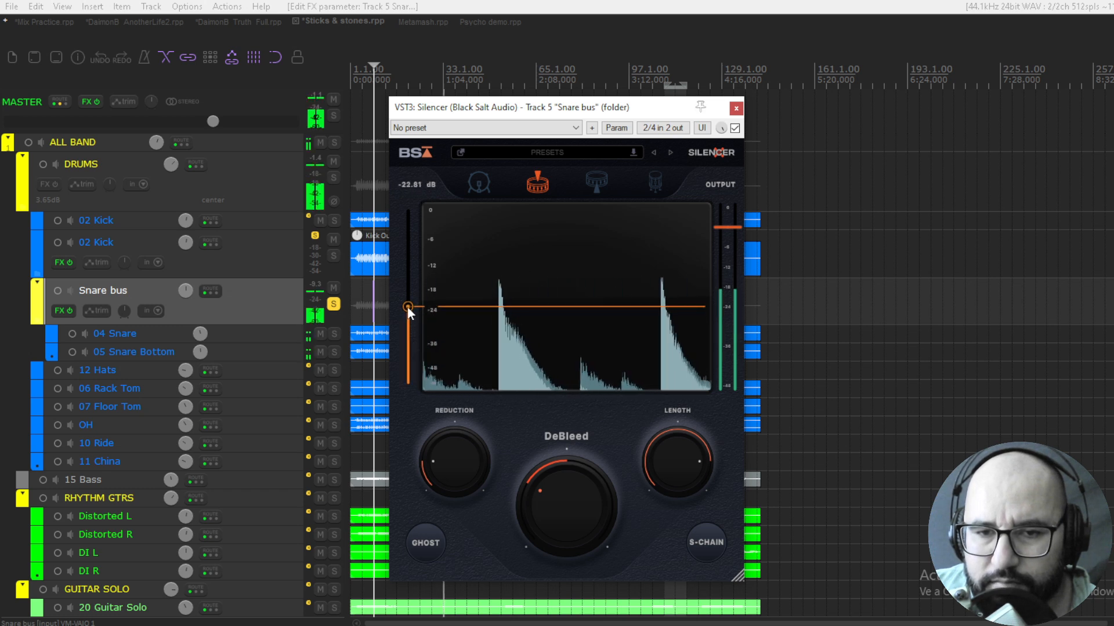
Compare the snare with Silencer bypassed and enabled, and reset Reduction to its default of -40 dB
click(735, 128)
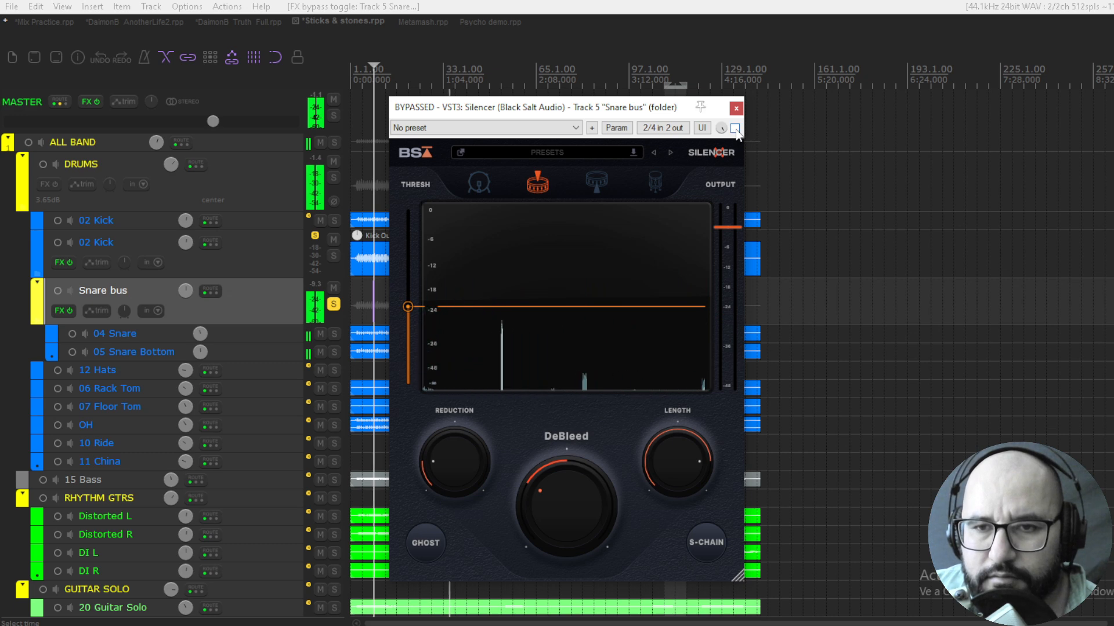
click(735, 128)
double_click(458, 457)
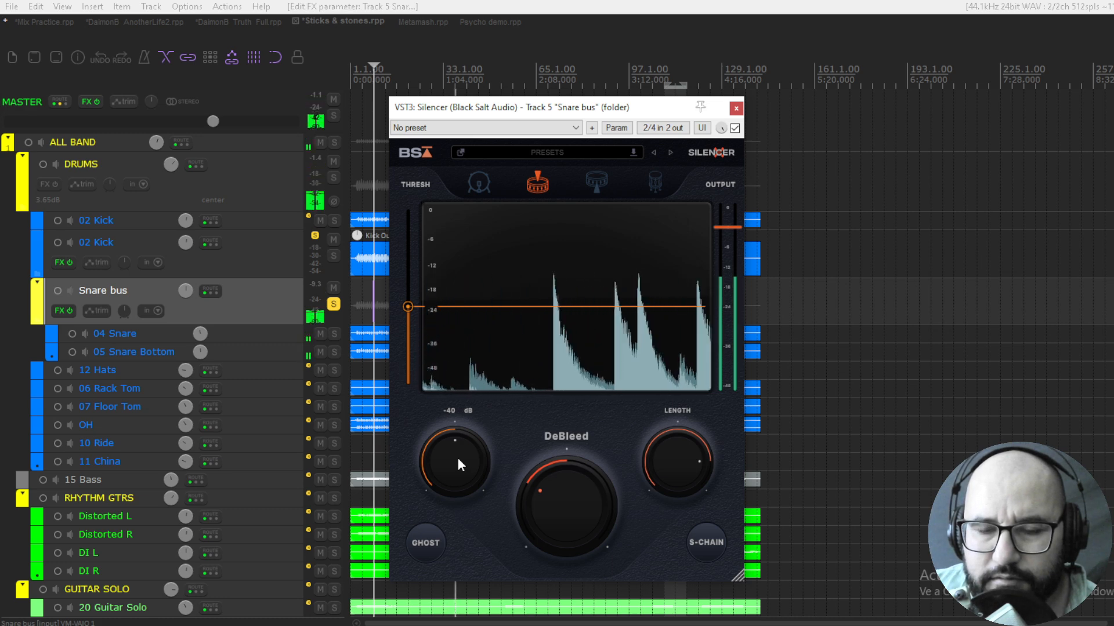
Solo the DRUMS folder instead of the Snare bus, bypass the kick and Snare bus effects and start playback
click(334, 304)
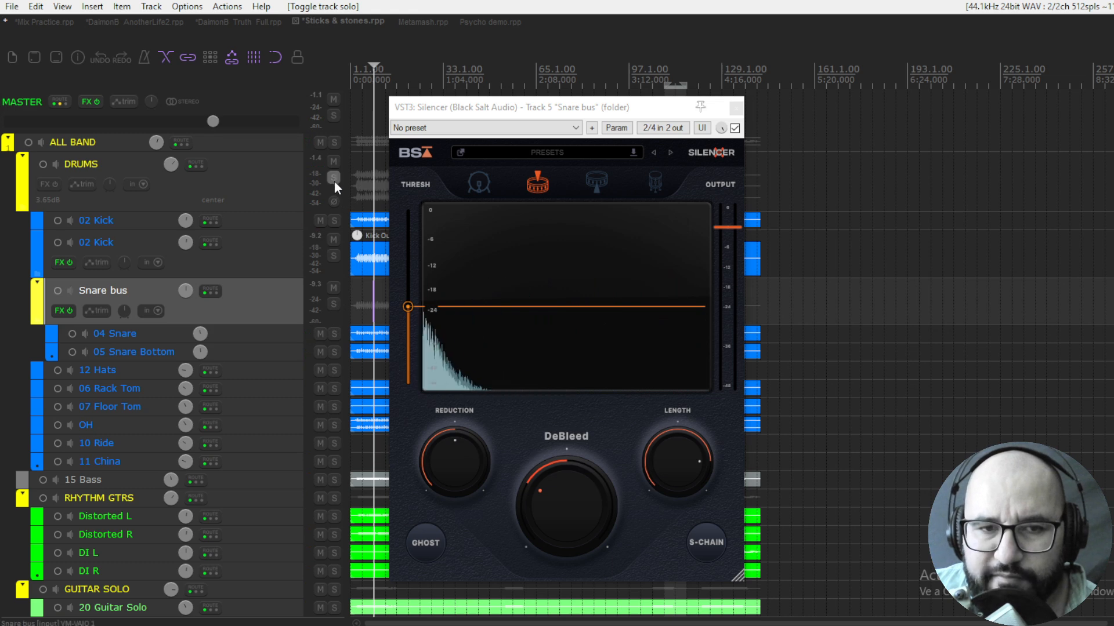
click(333, 178)
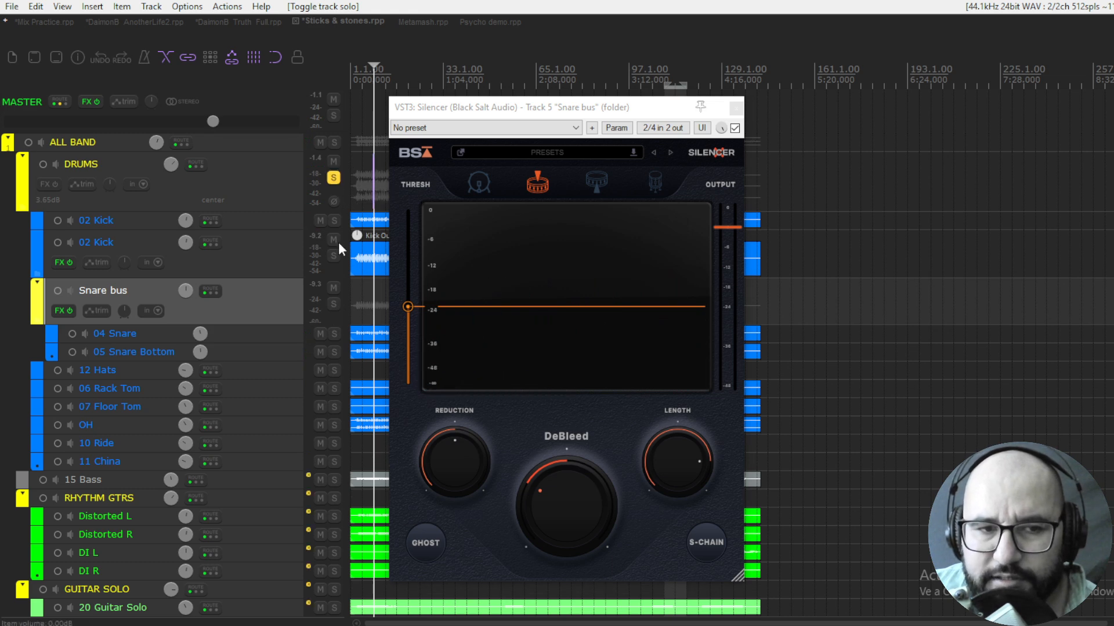
click(65, 262)
click(68, 309)
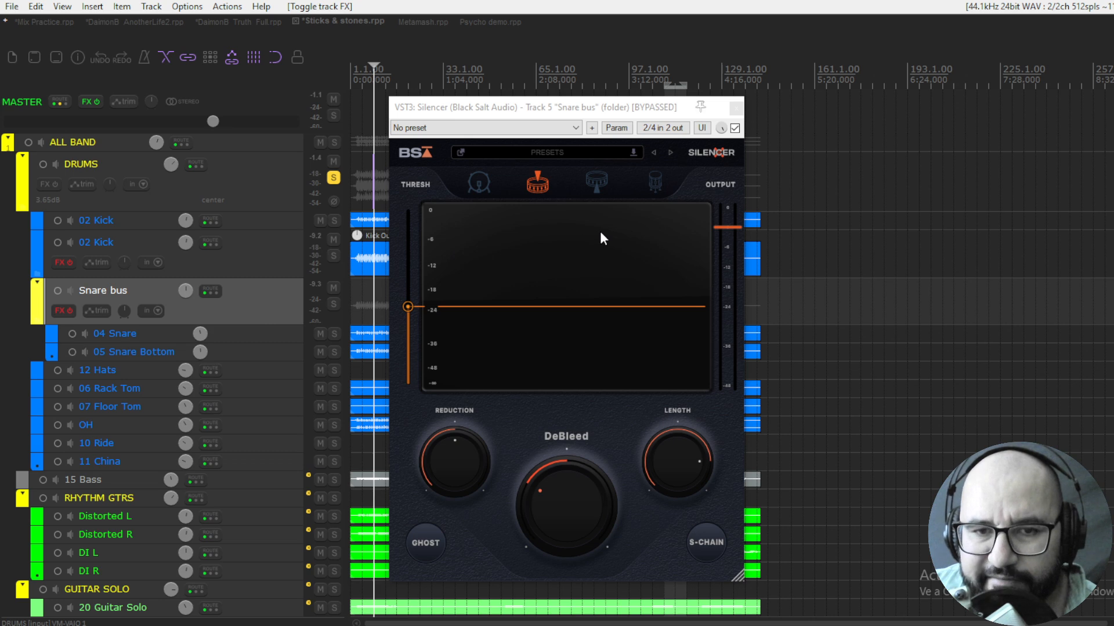
key(space)
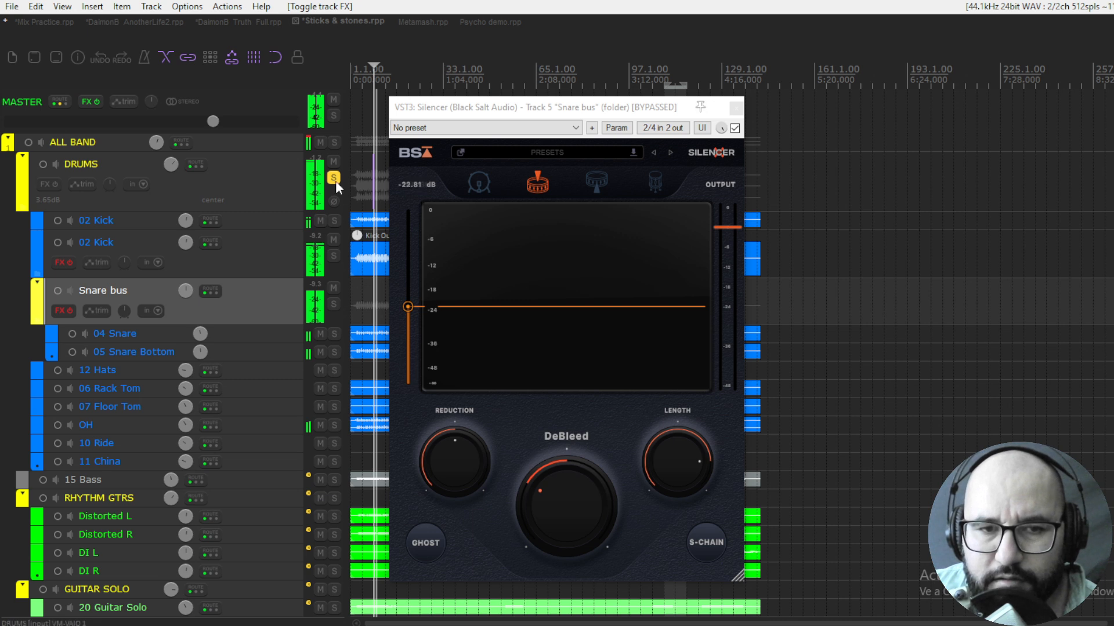
Compare the drum mix with the kick and Snare bus effects on and off, leave them enabled and stop playback
click(66, 310)
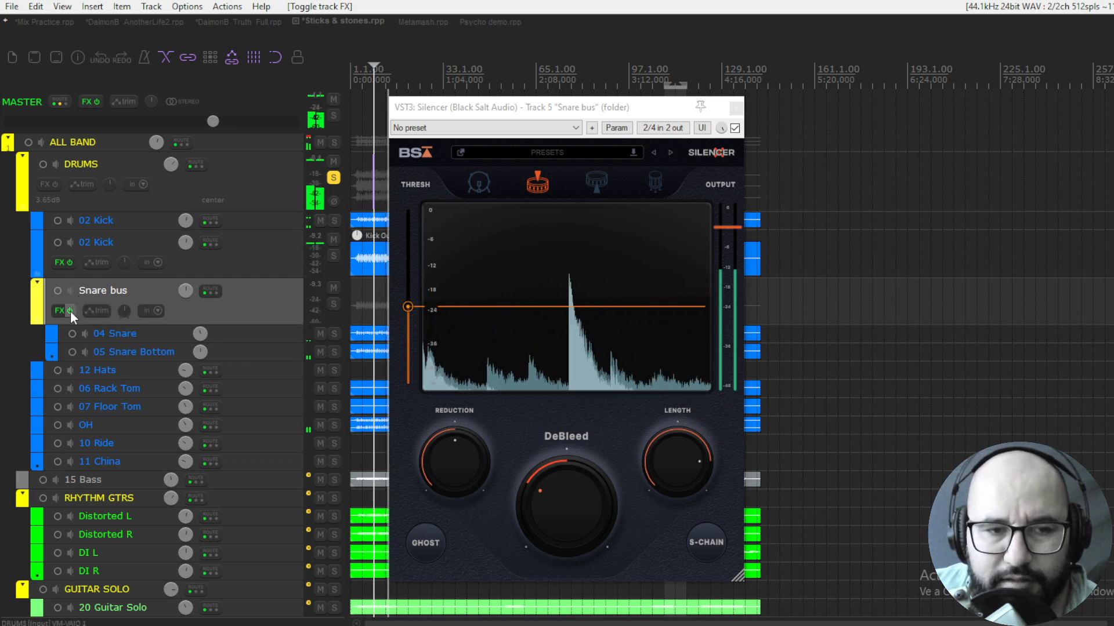
click(70, 311)
click(69, 262)
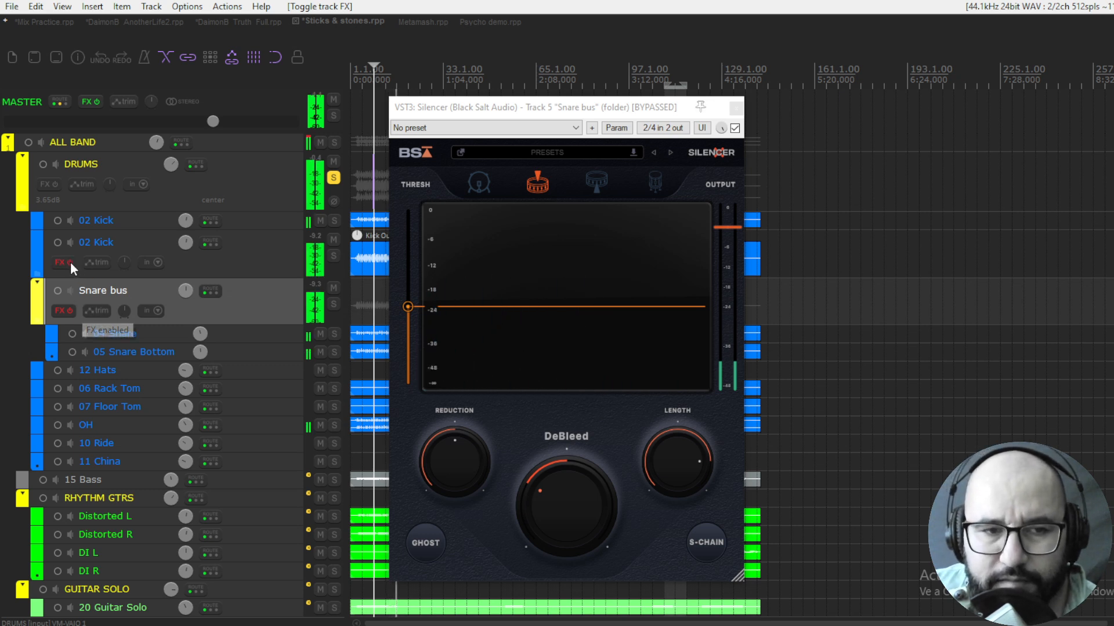
click(69, 311)
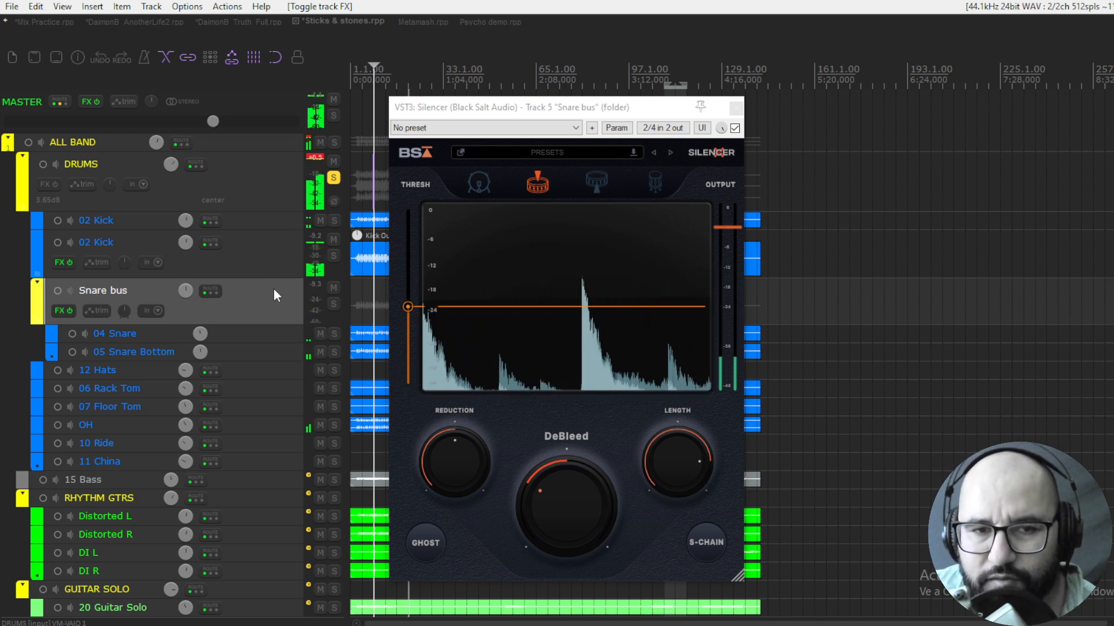
key(space)
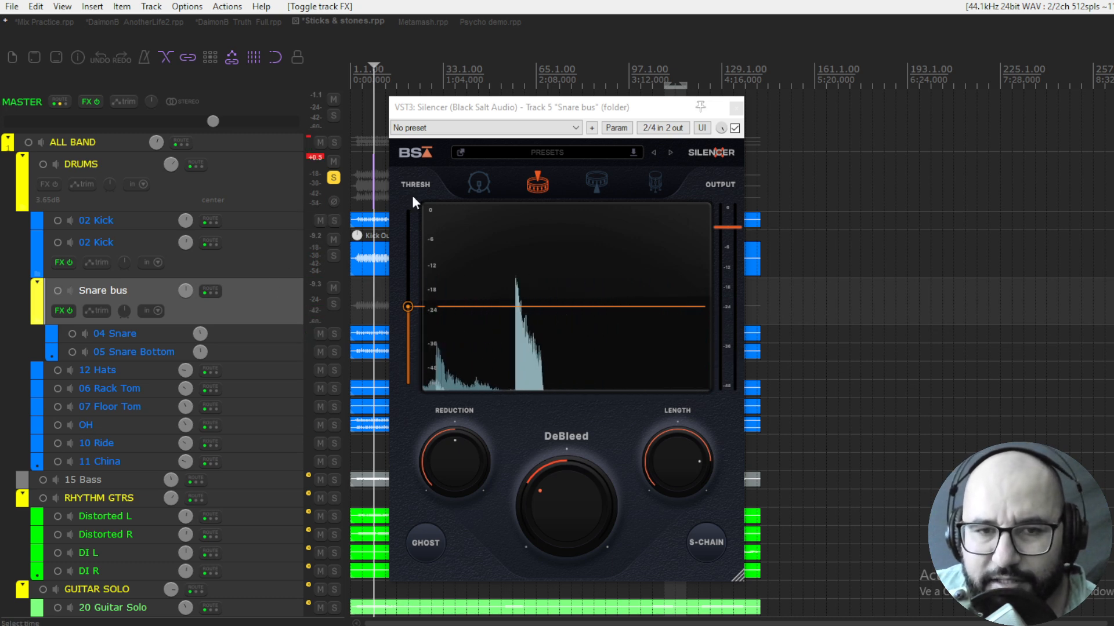
Unsolo the DRUMS folder, close Silencer and switch to the Metamash project with the IronHeart amp plugin
click(334, 178)
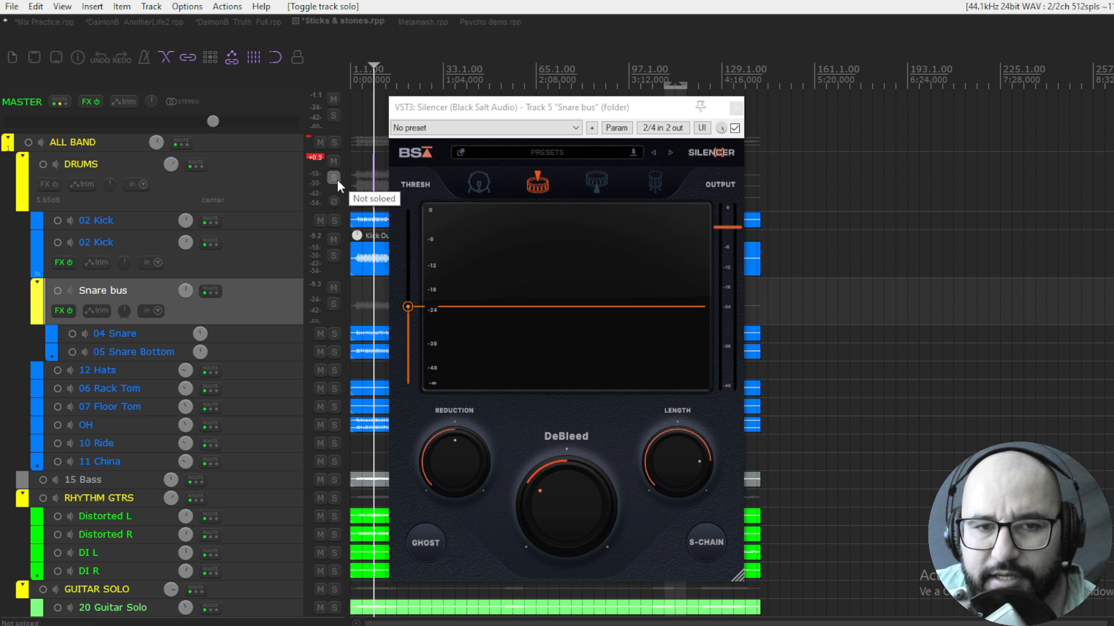
click(735, 108)
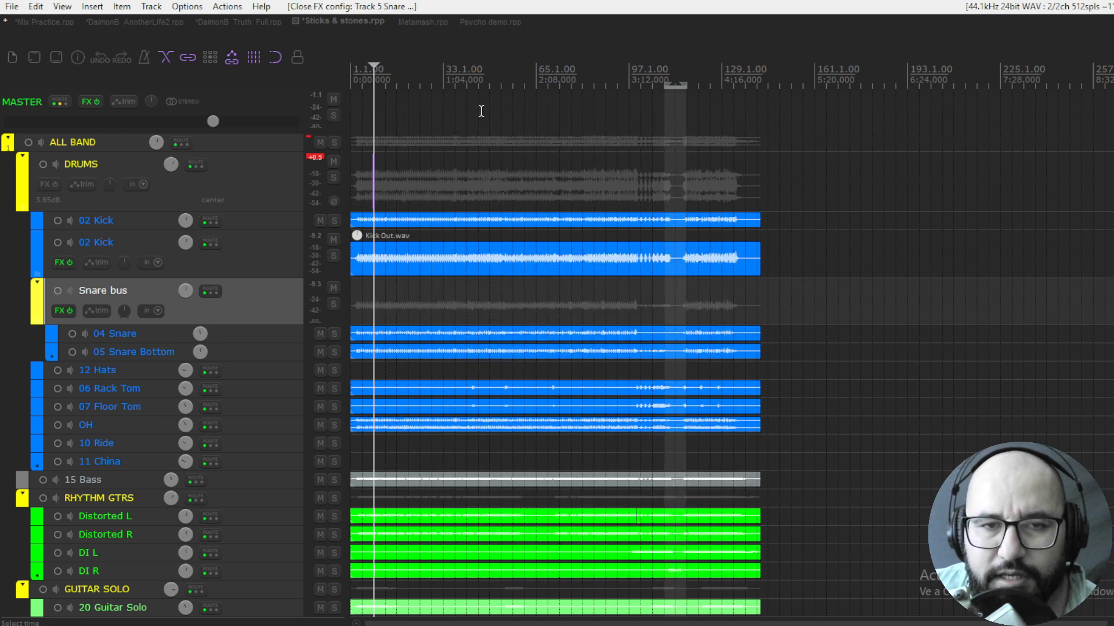
click(416, 22)
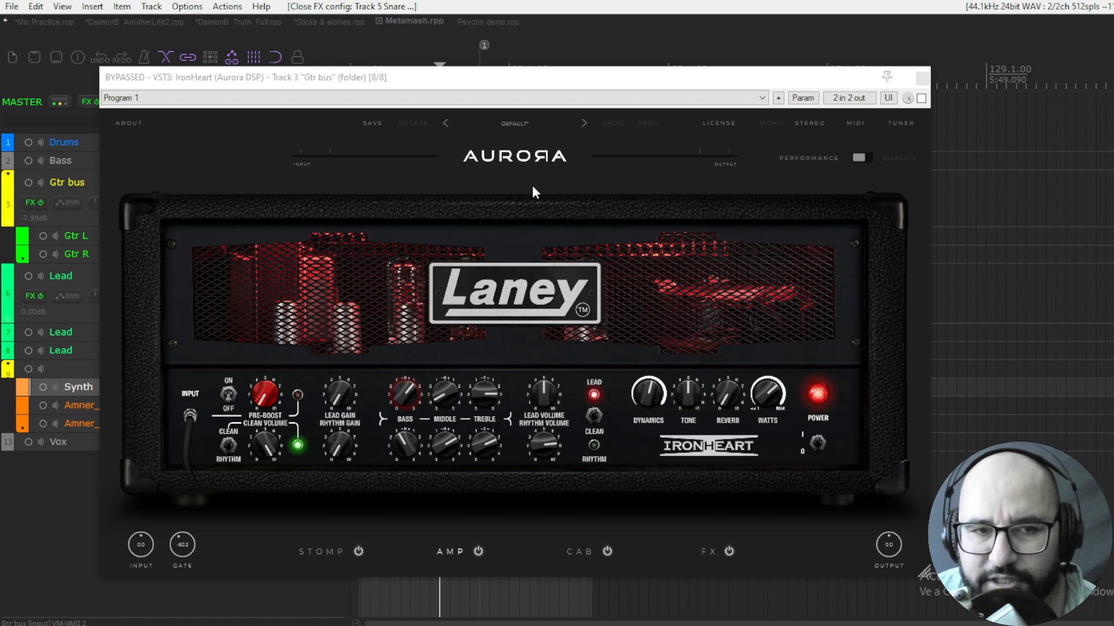
click(551, 181)
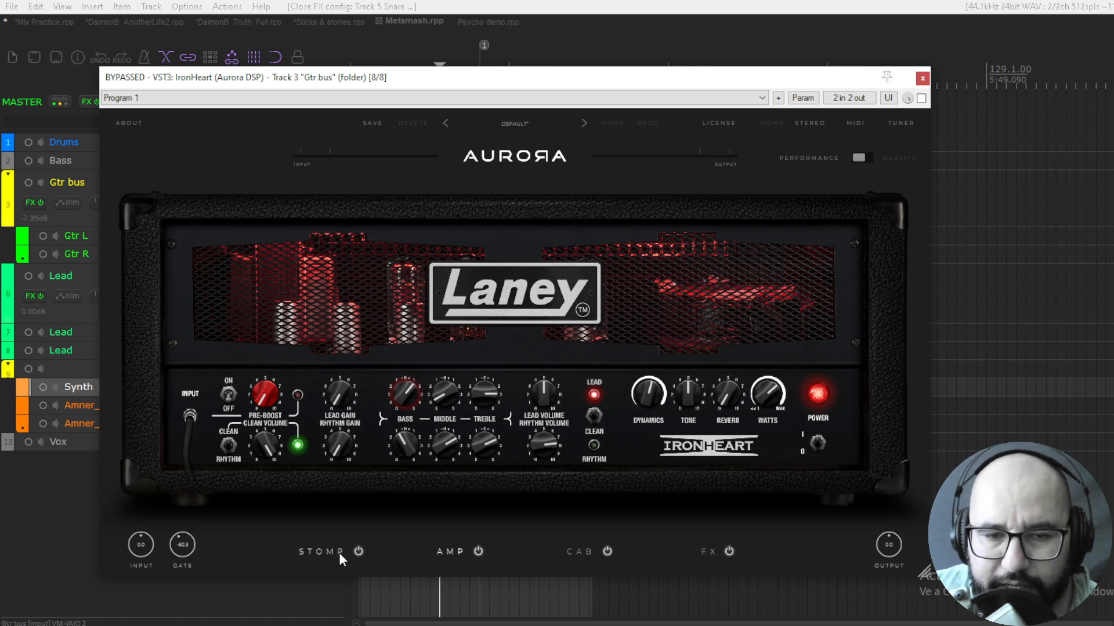
In IronHeart's stomp section, turn off the Steelpark pedal and toggle the Monolith pedal on and off
click(321, 552)
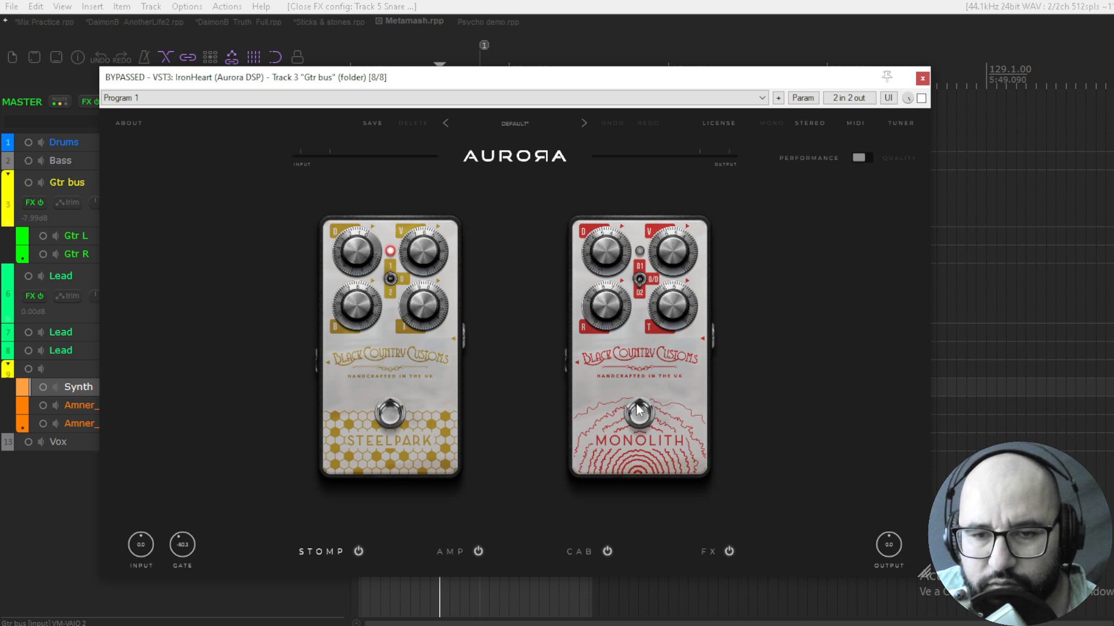
click(387, 422)
click(637, 415)
click(630, 418)
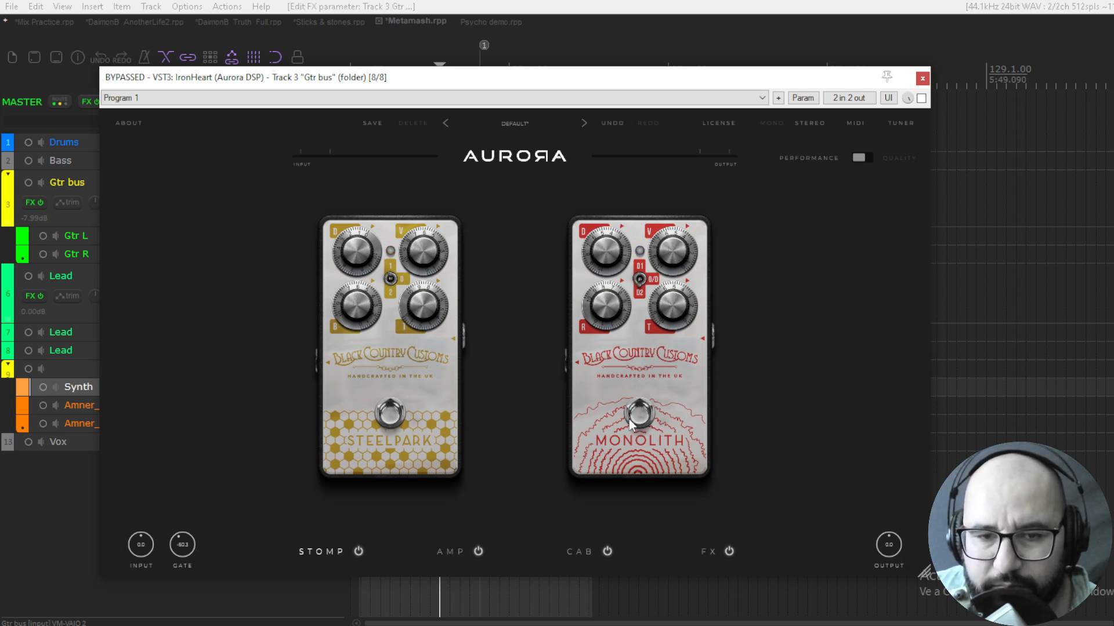
Look at IronHeart's amp section, open the cabinet section and set the cab blend to 53% | 47%
click(451, 551)
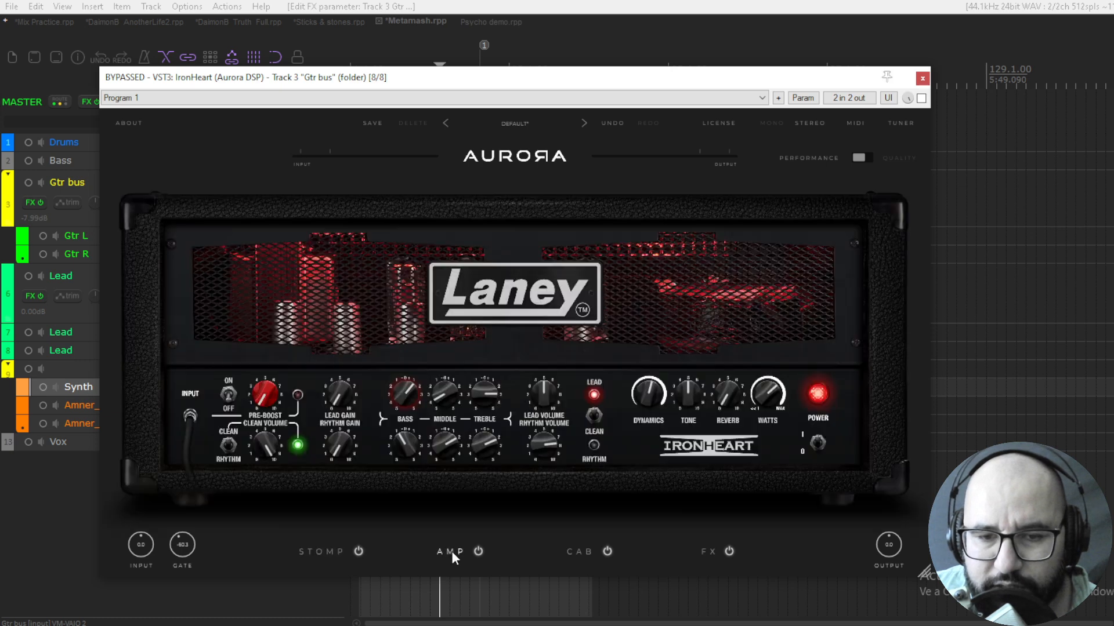
click(578, 551)
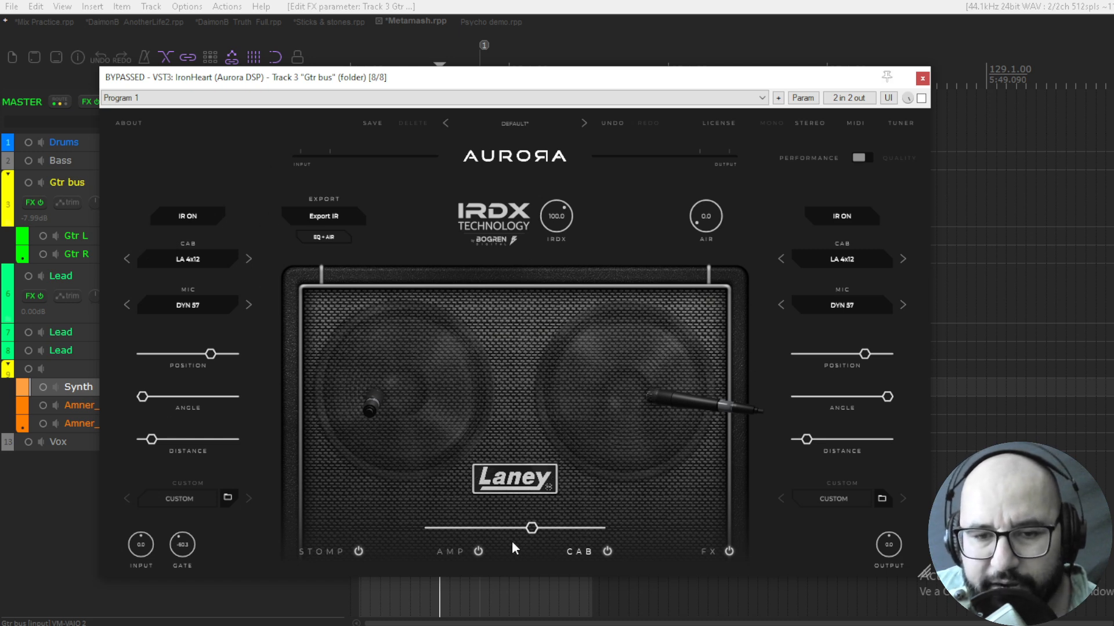
mouse_move(532, 528)
mouse_down()
mouse_move(405, 534)
mouse_move(598, 538)
mouse_move(510, 529)
mouse_up()
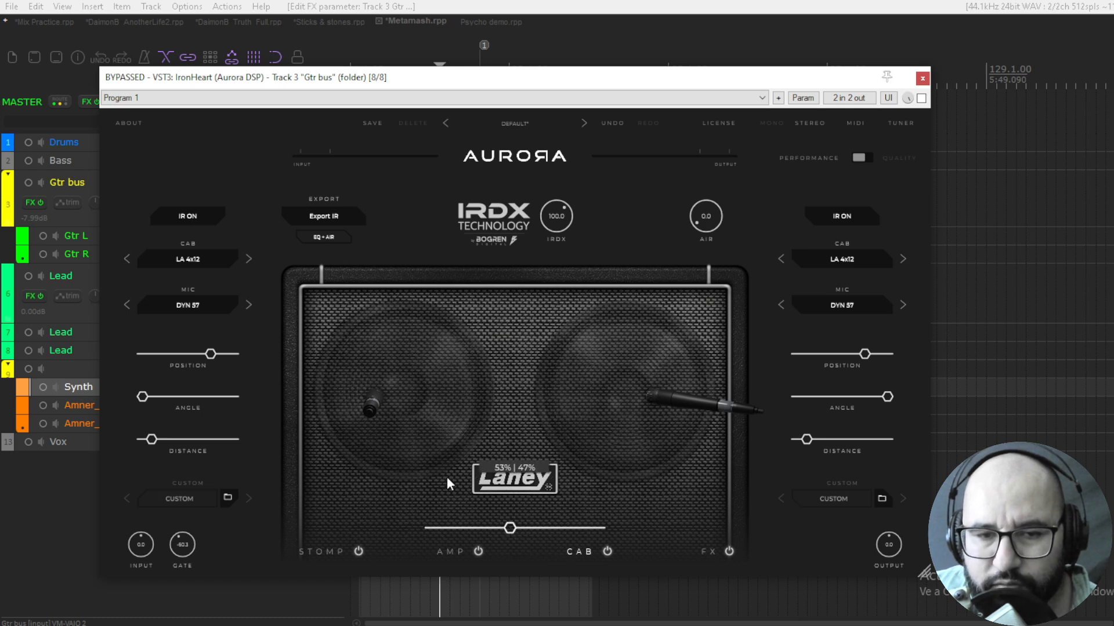
Reposition both cab microphones in IronHeart, moving the first to minimum distance and the second slightly farther from the speaker
drag(370, 406, 366, 412)
drag(667, 398, 689, 404)
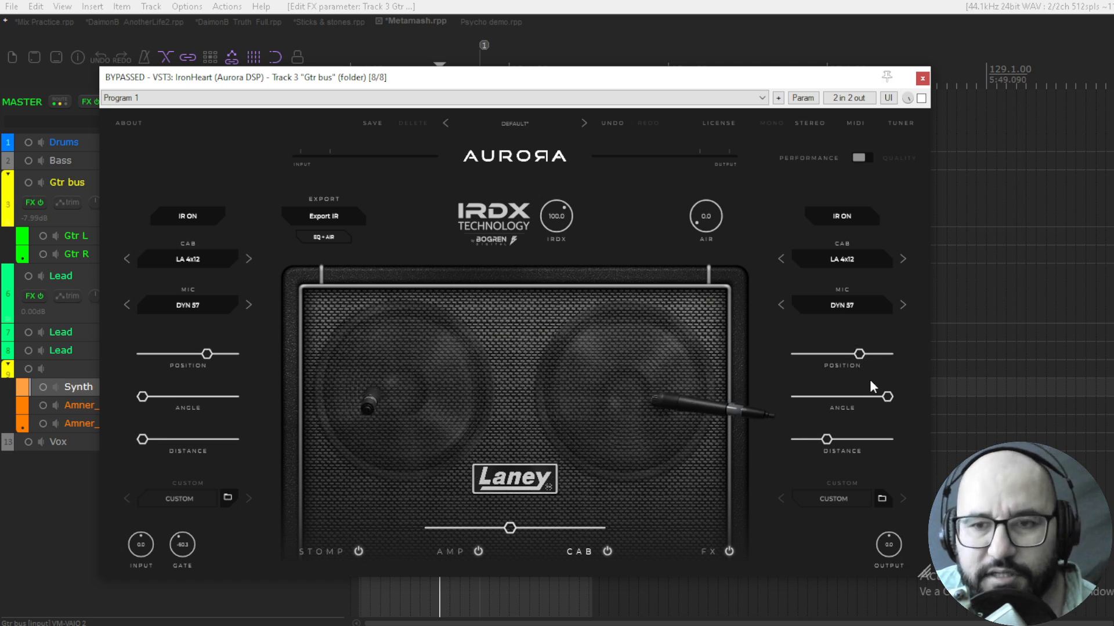
mouse_move(834, 435)
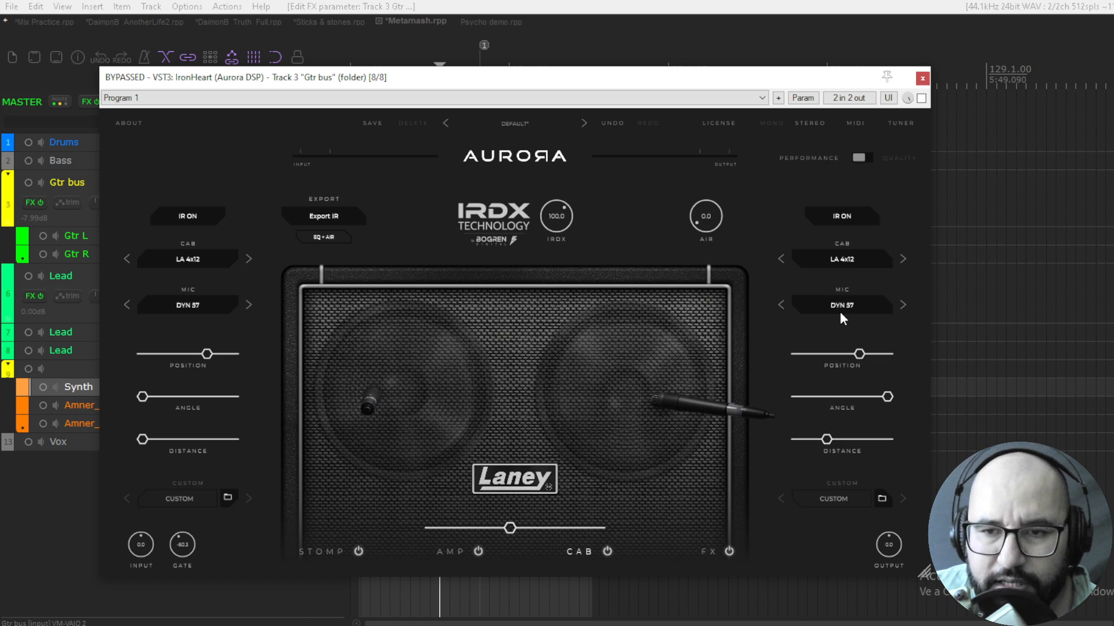
Try the GS 4x12 model for the second cab, return it to LA 4x12 and check the cab list
click(902, 259)
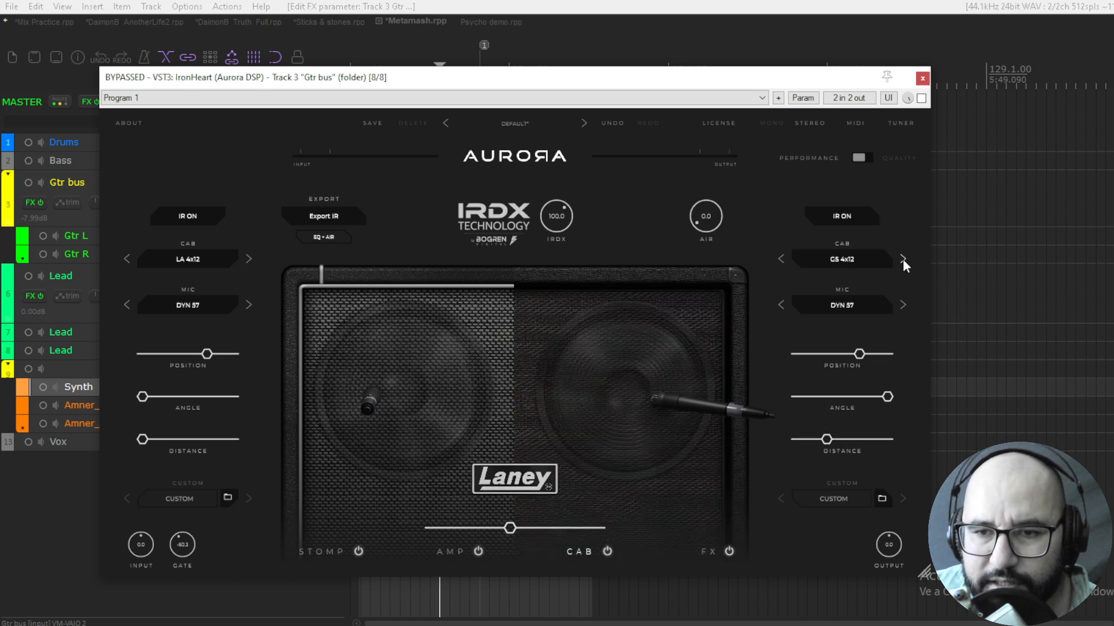
click(780, 259)
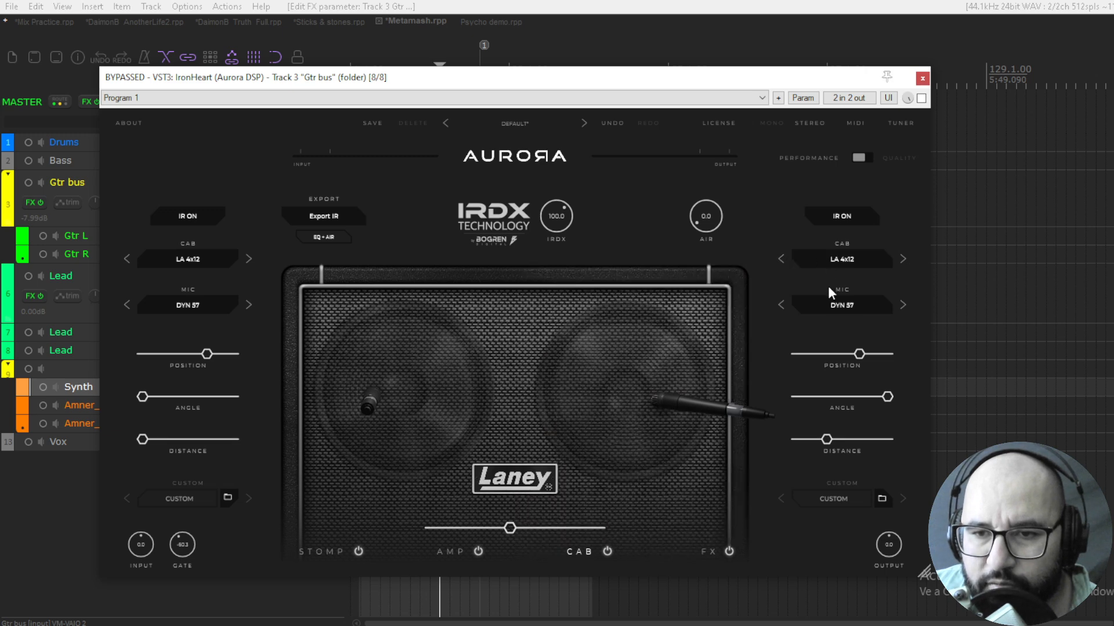
click(835, 303)
click(832, 258)
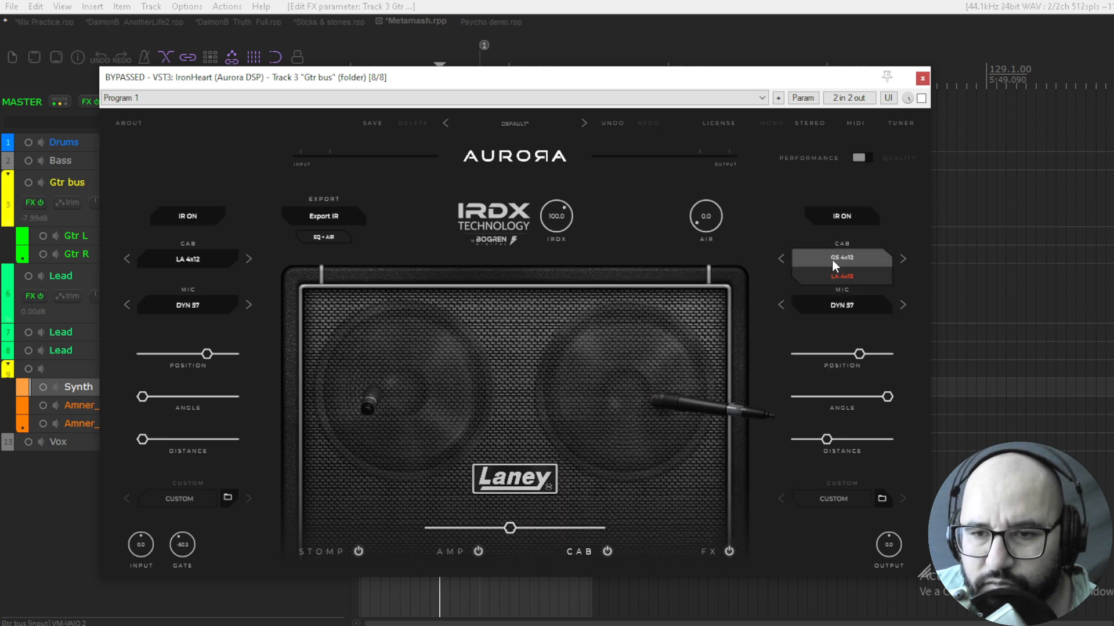
click(793, 239)
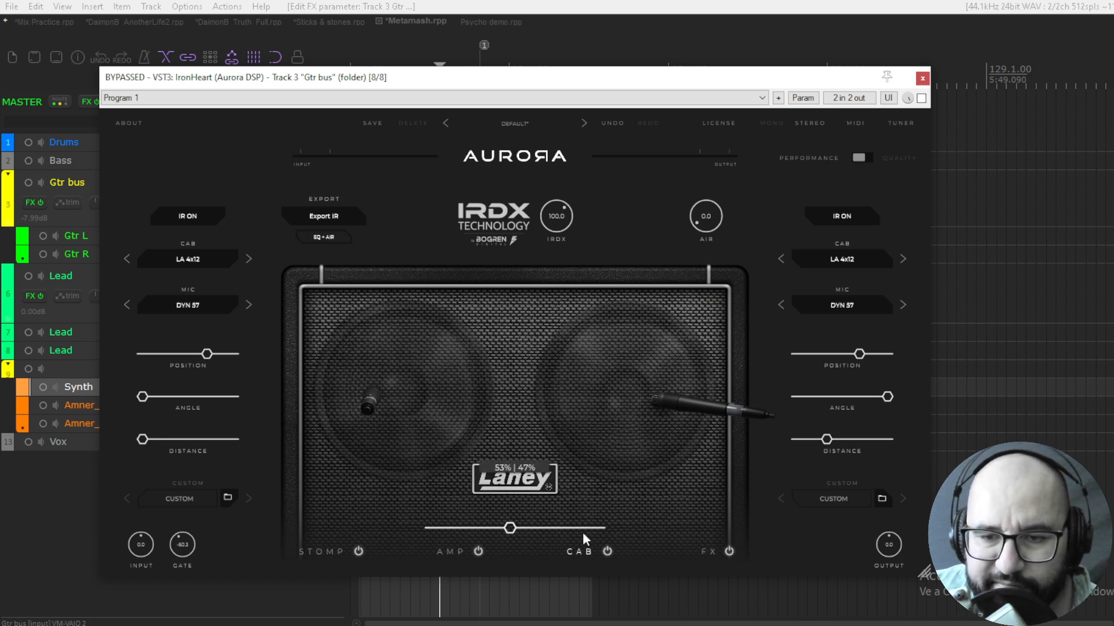
Look through IronHeart's FX section, return to the amp section, and open and close the tuner
click(705, 551)
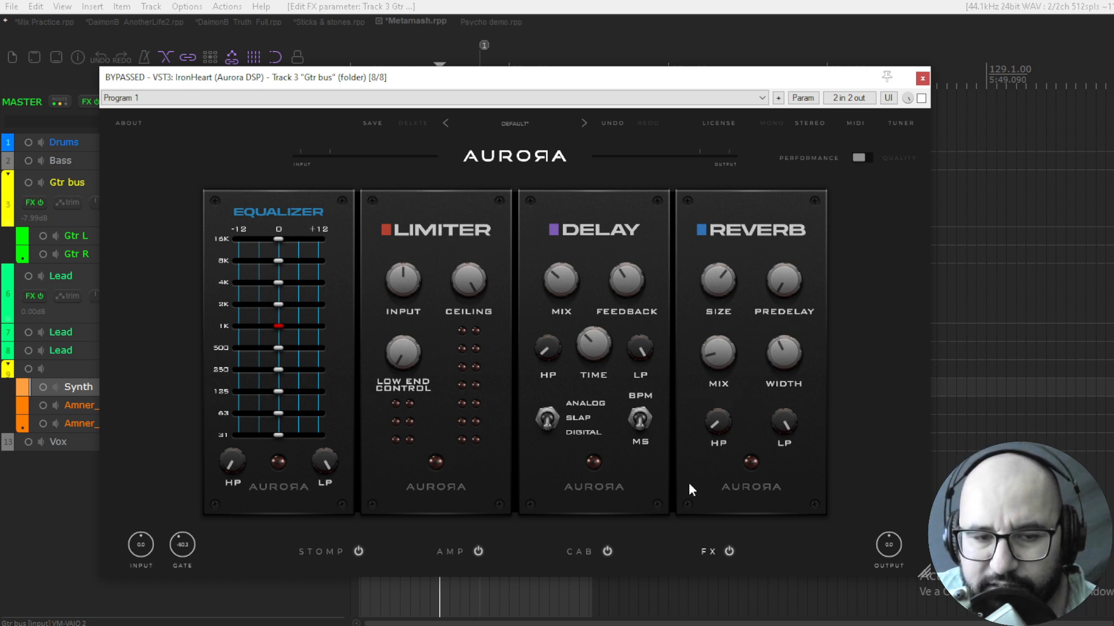
click(451, 551)
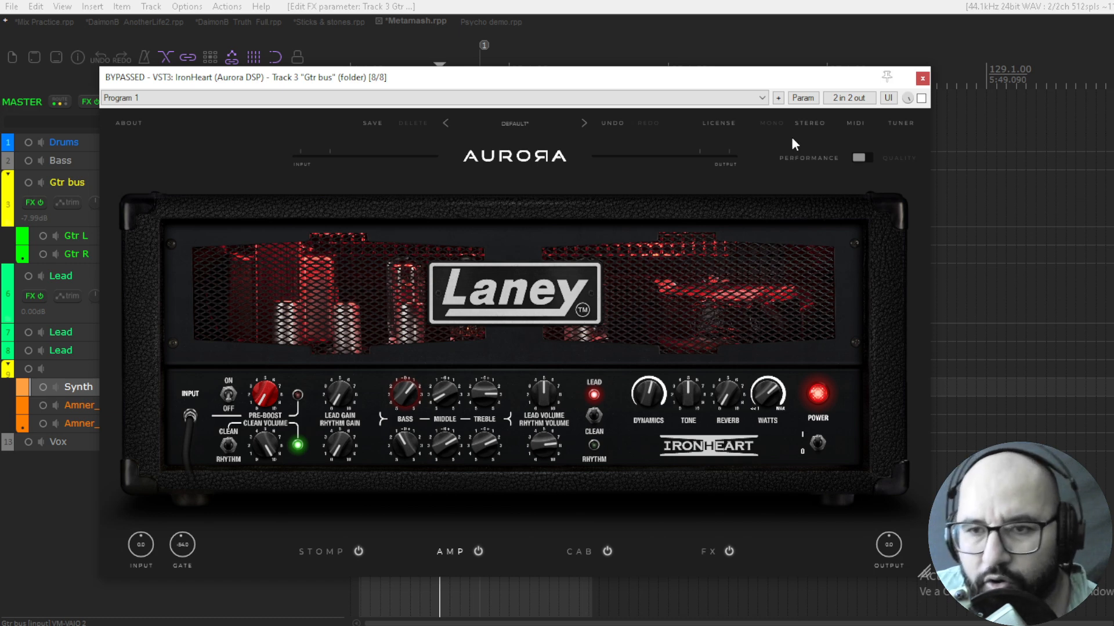
click(899, 124)
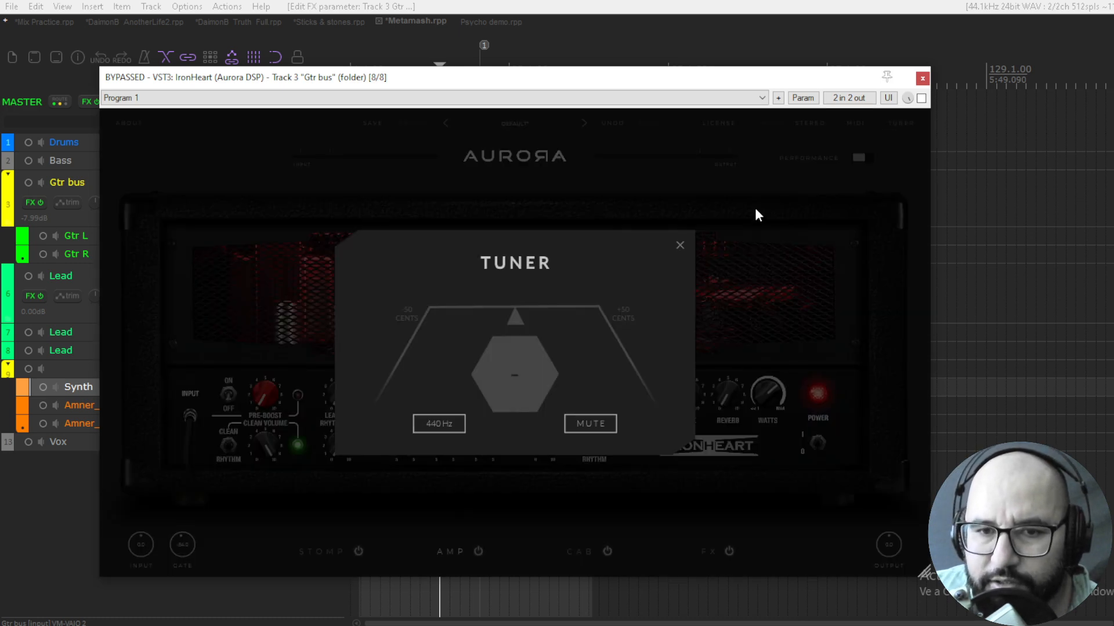
click(681, 244)
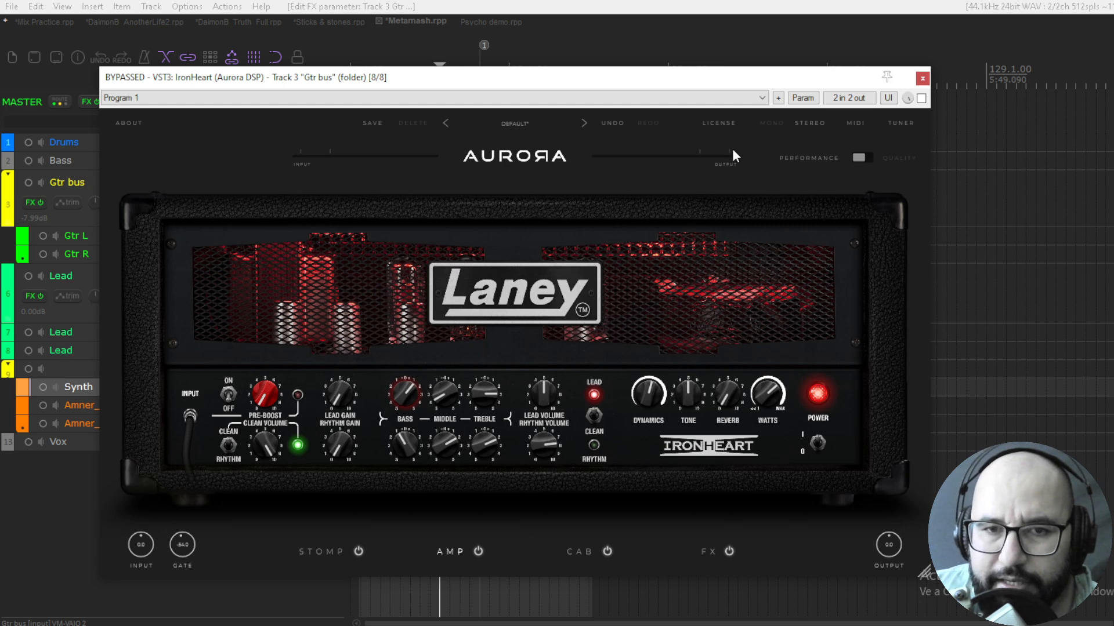
Browse IronHeart's preset categories, including Clean, without loading a preset
click(510, 123)
mouse_move(525, 157)
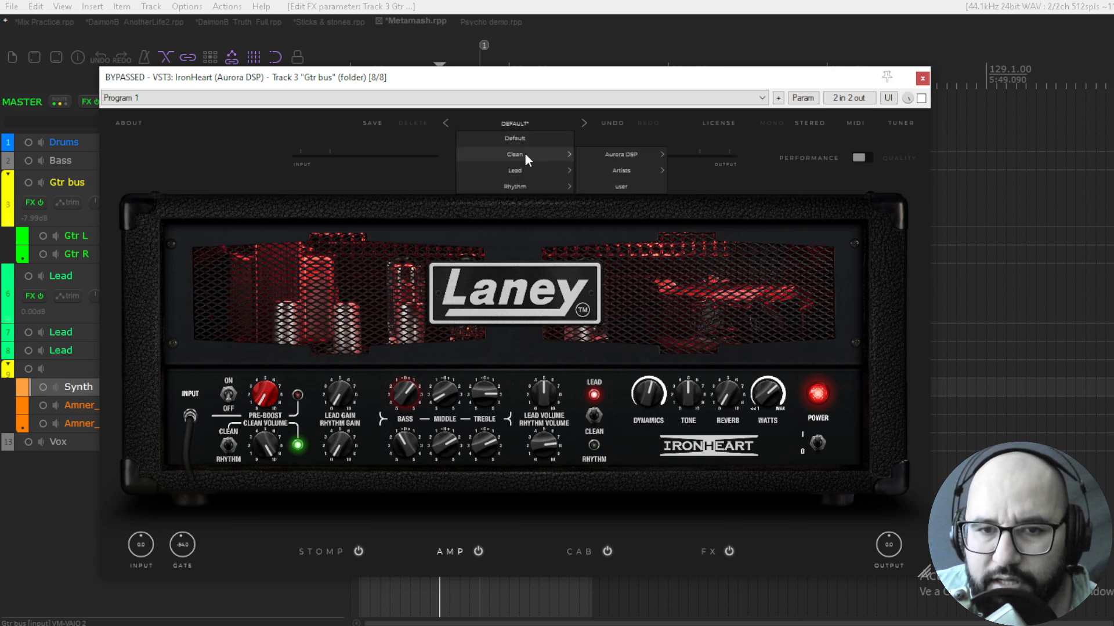
click(618, 150)
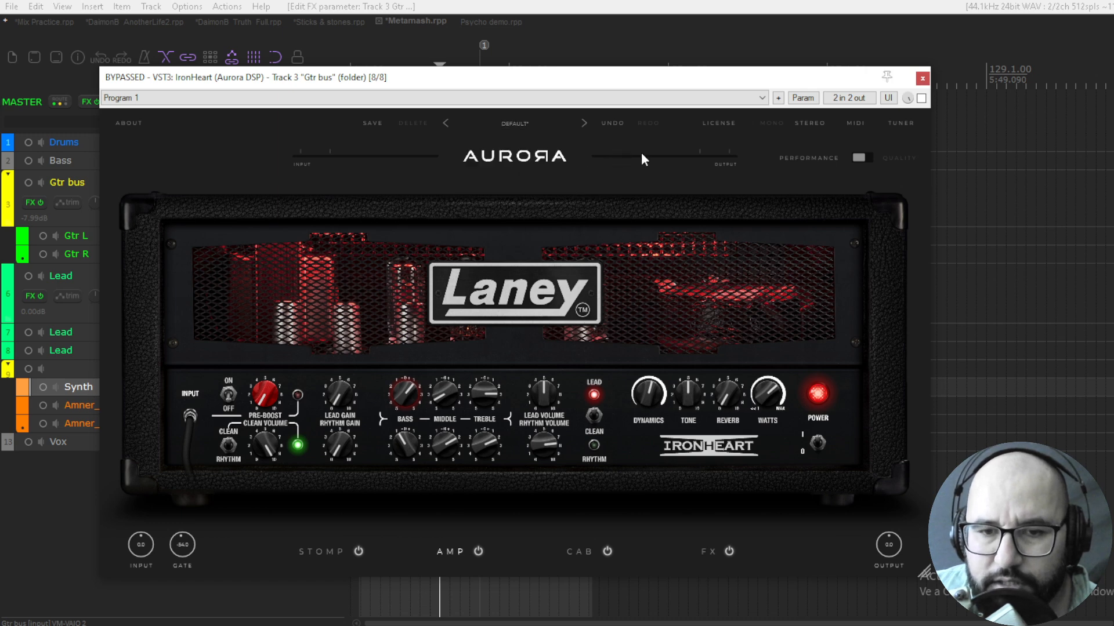
mouse_move(590, 84)
mouse_down()
mouse_move(614, 149)
mouse_move(588, 86)
mouse_up()
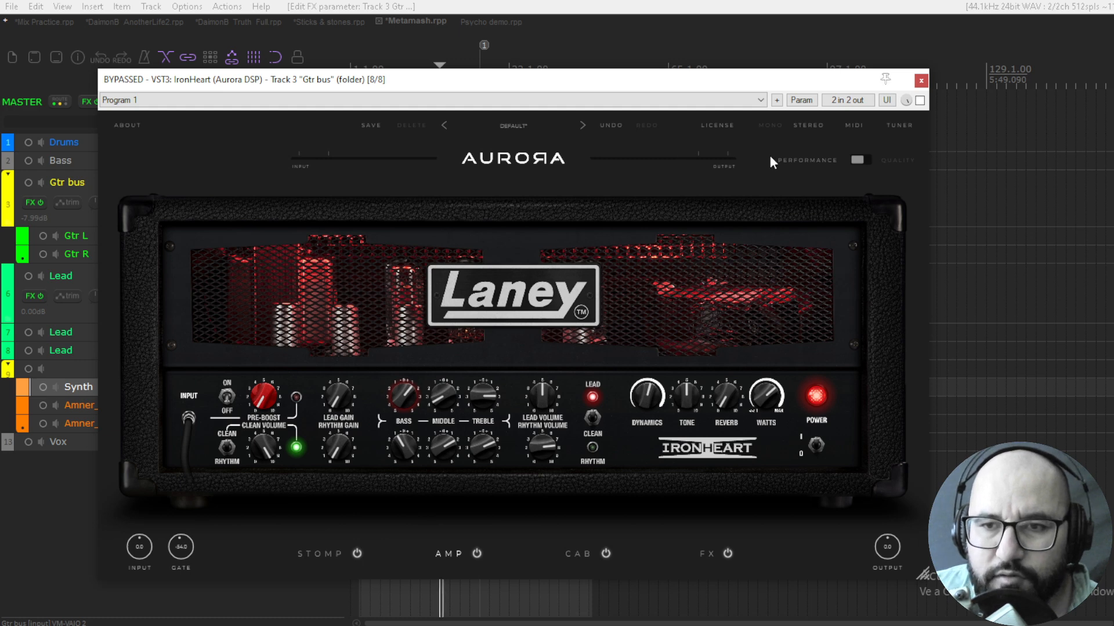
Enable IronHeart on the Gtr bus and try its mono mode before returning to stereo
click(920, 101)
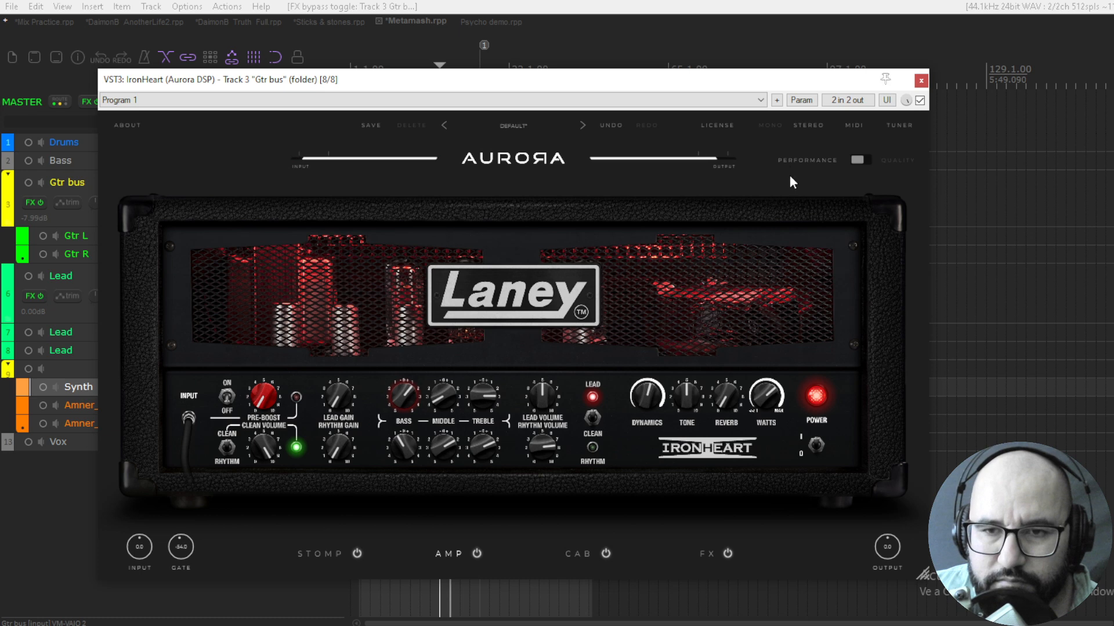
click(771, 124)
click(805, 124)
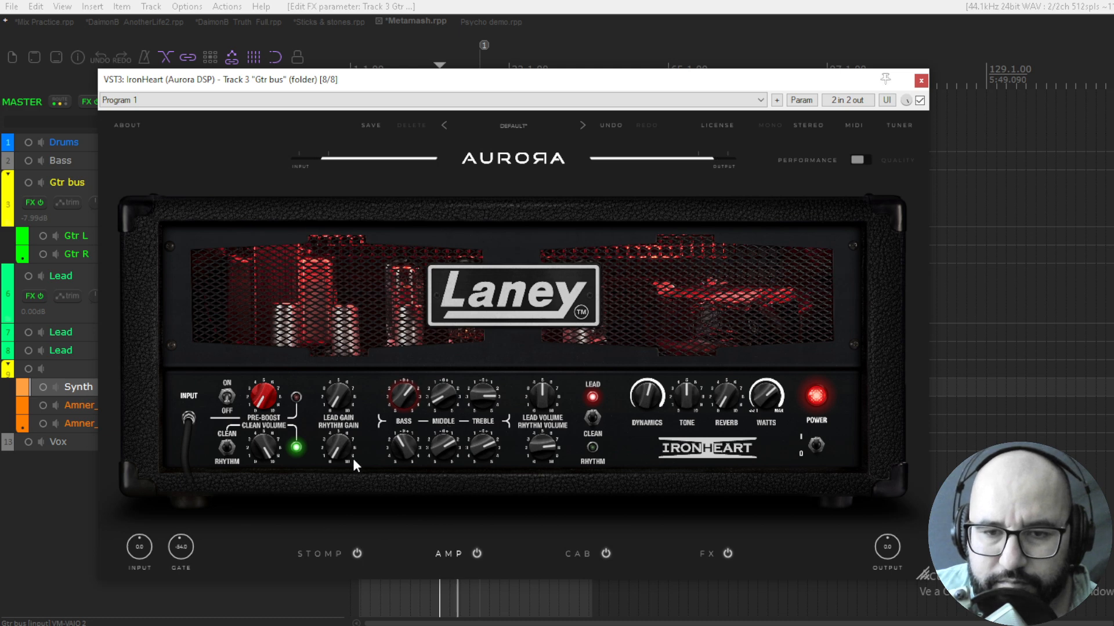
Switch the amp to the Clean/Rhythm channel, set the clean volume to 8.8 and flip the clean/rhythm switch
click(593, 418)
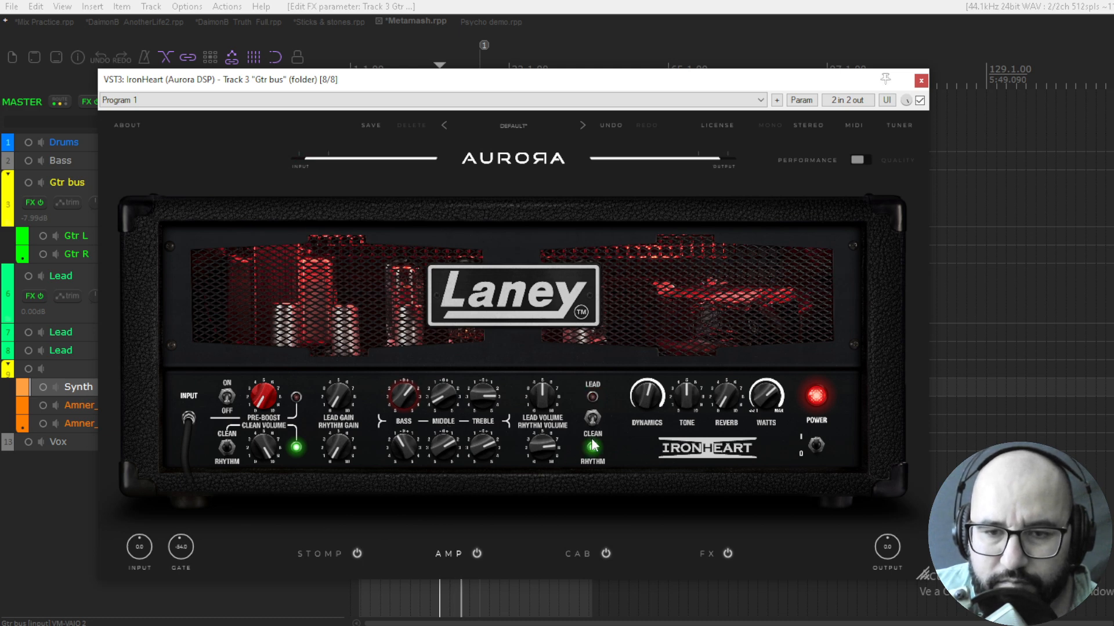
drag(267, 452, 263, 488)
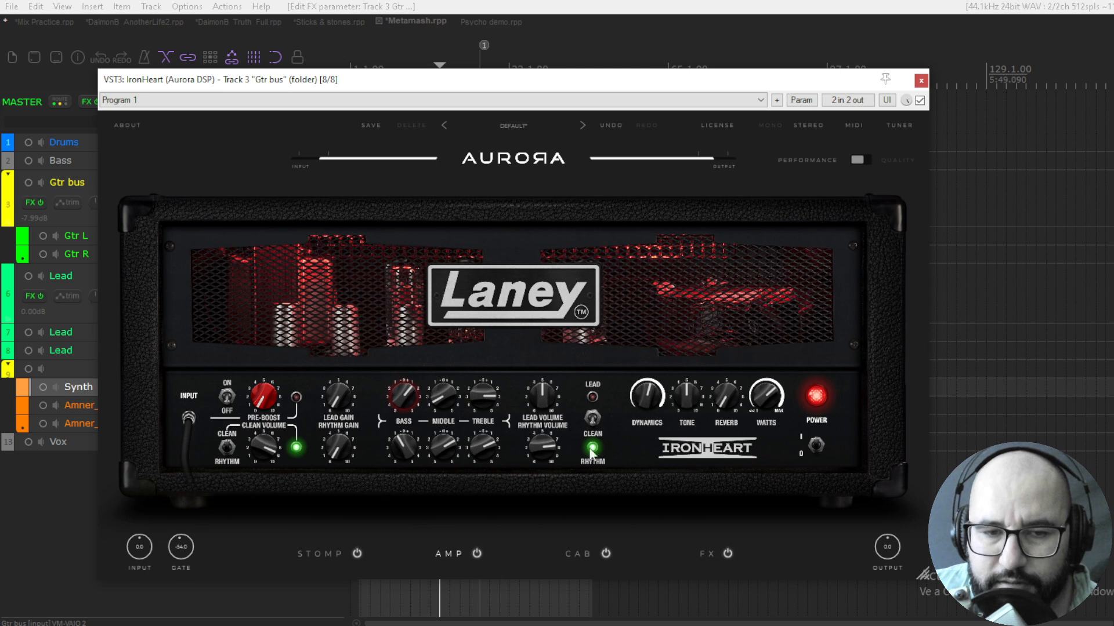
click(229, 454)
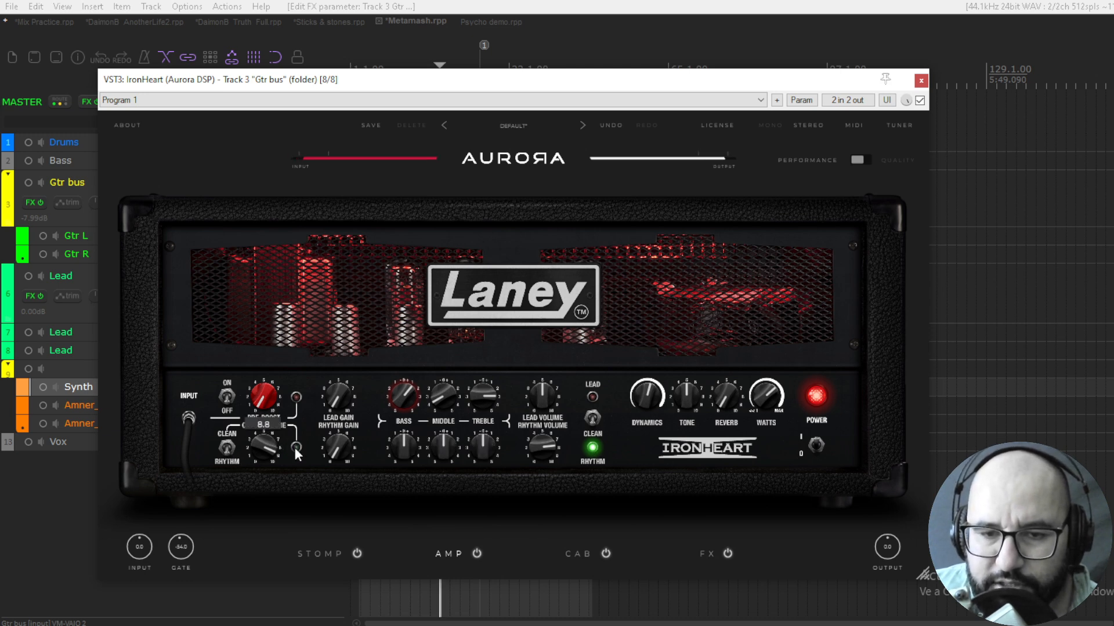
Switch the amp to the Lead channel, raise the lead gain to about 5.8 and turn up the rhythm gain
click(591, 425)
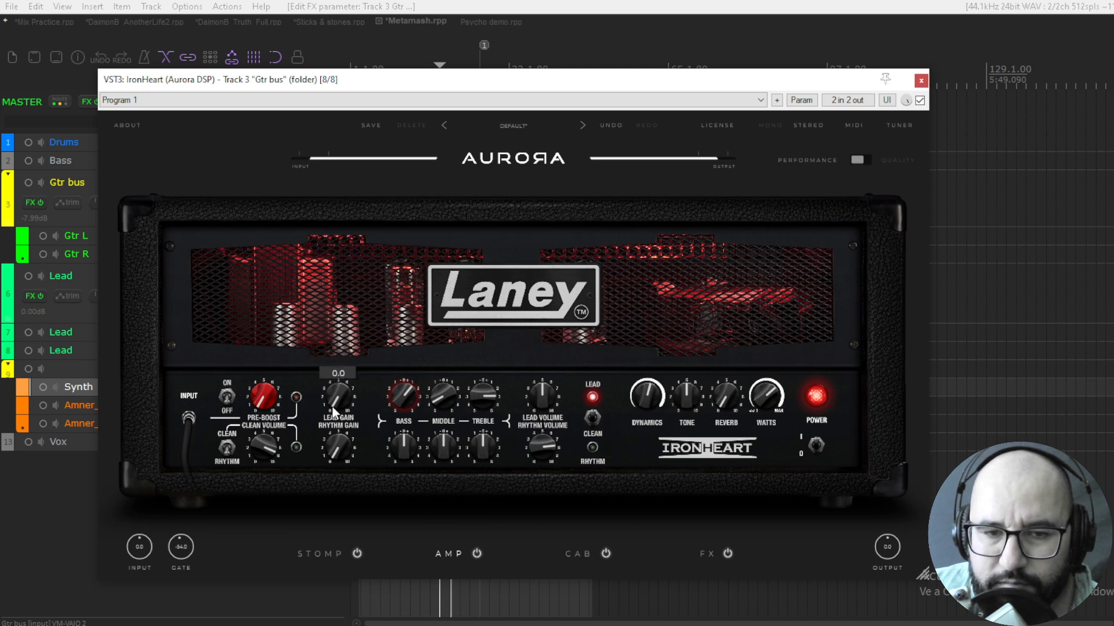
drag(341, 383, 356, 325)
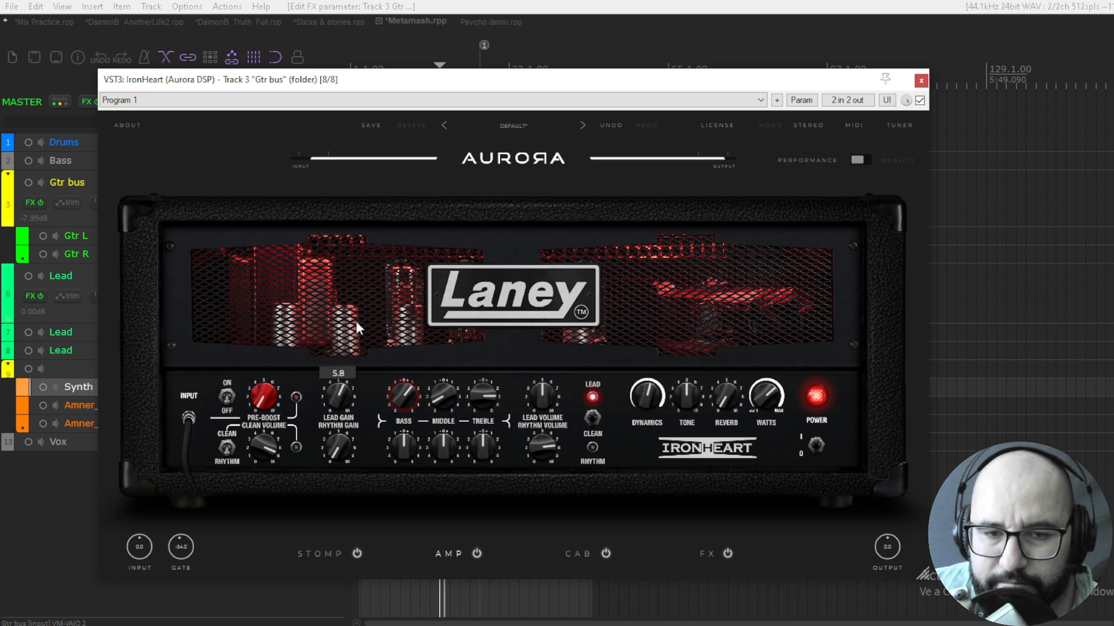
drag(338, 449, 338, 354)
mouse_move(339, 394)
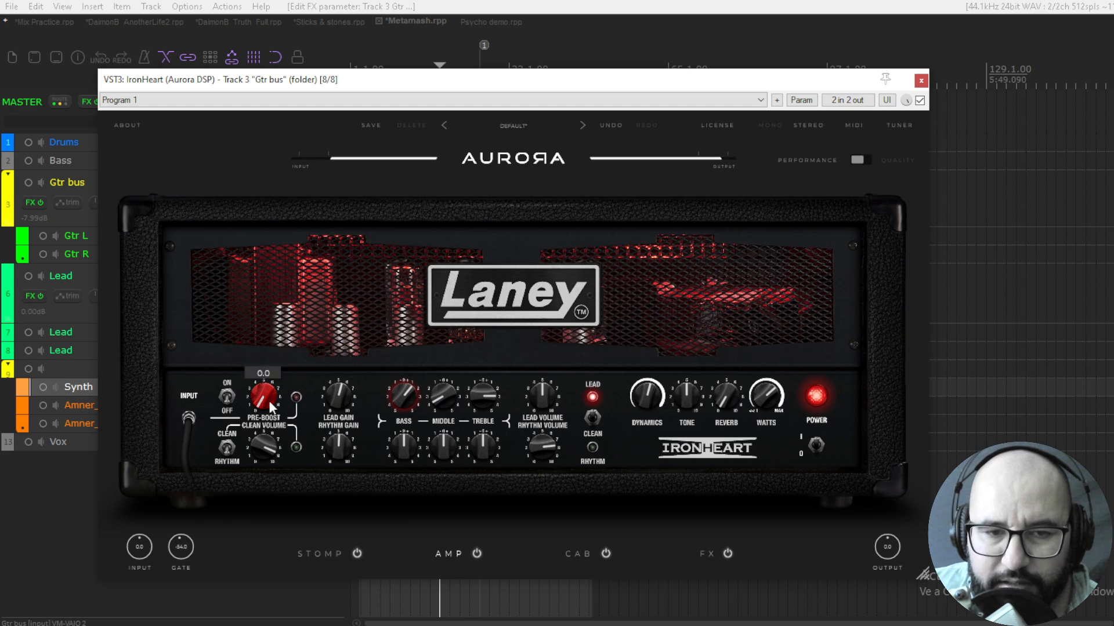
Compare the pre-boost on and off, try it at 1.1 and leave it off
click(229, 397)
mouse_move(252, 399)
mouse_down()
mouse_move(287, 225)
mouse_move(262, 402)
mouse_up()
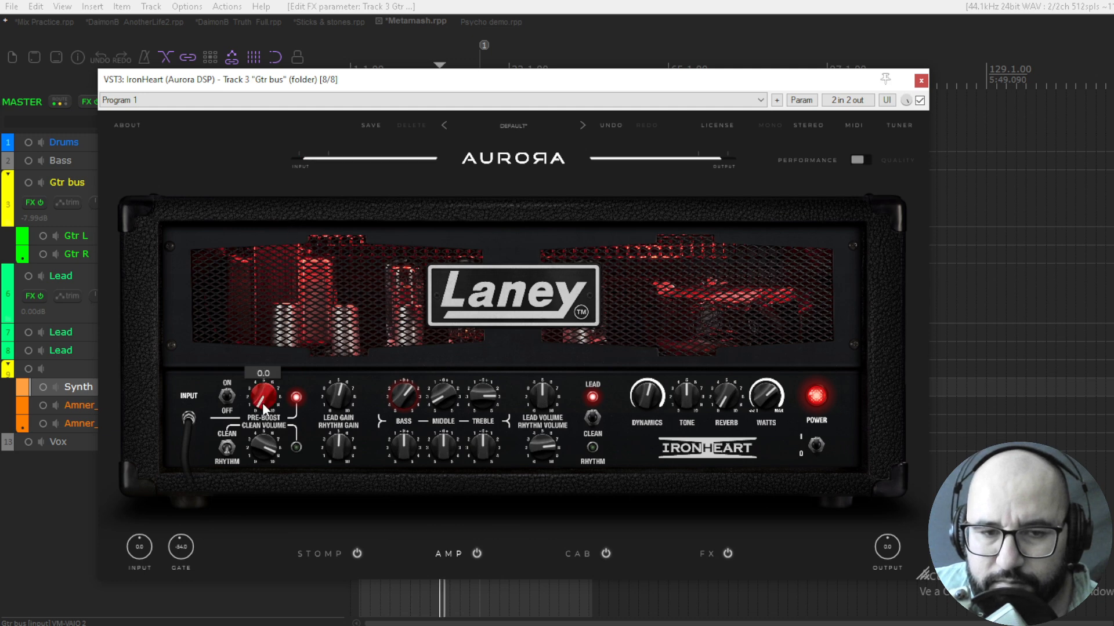
click(228, 399)
click(225, 406)
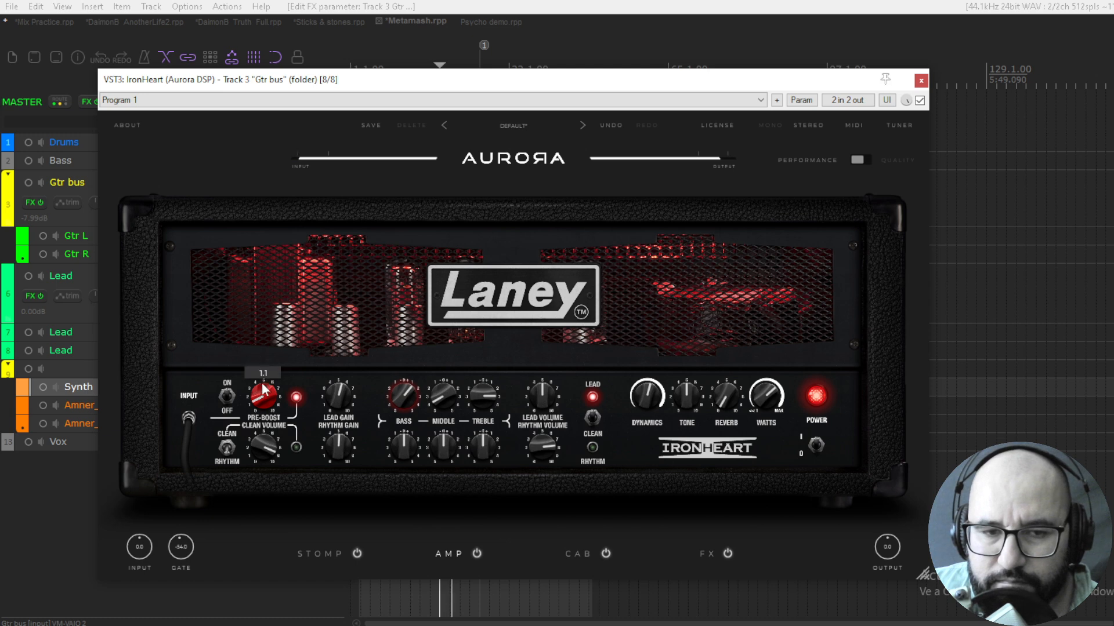
click(229, 399)
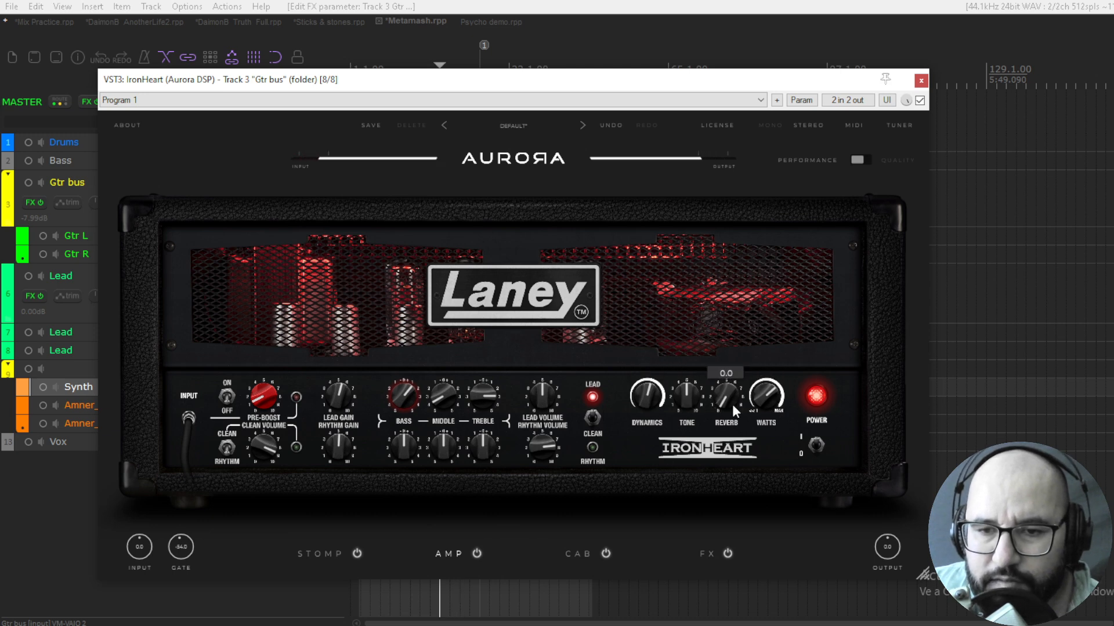
Try the amp's watts and tone controls and set the dynamics to 7.2
mouse_move(759, 402)
mouse_down()
mouse_move(774, 338)
mouse_move(771, 399)
mouse_up()
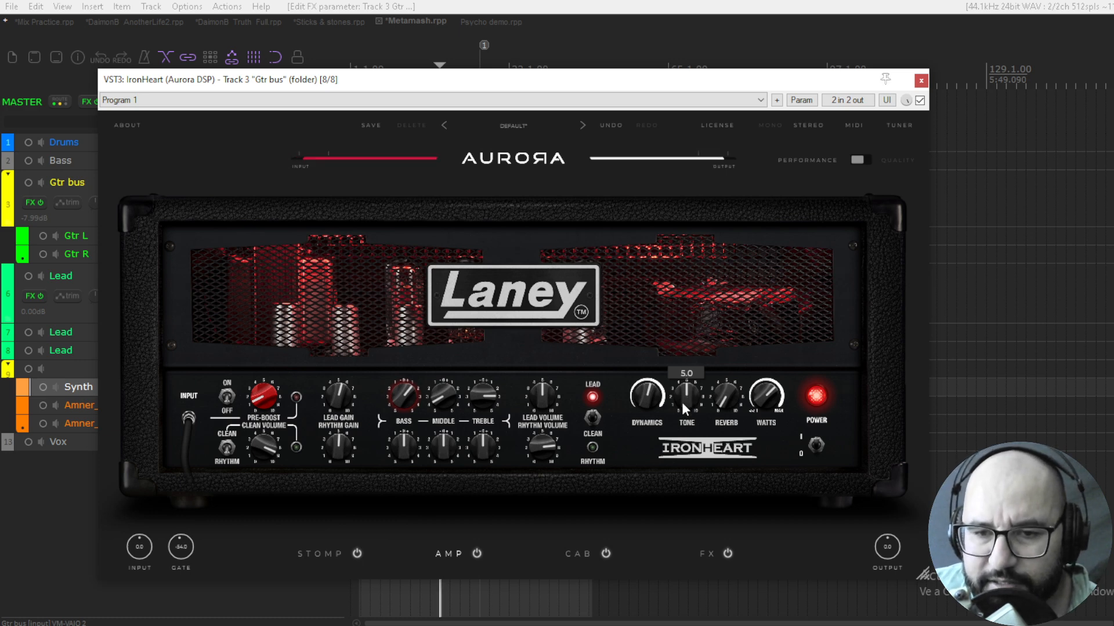
drag(681, 403, 685, 457)
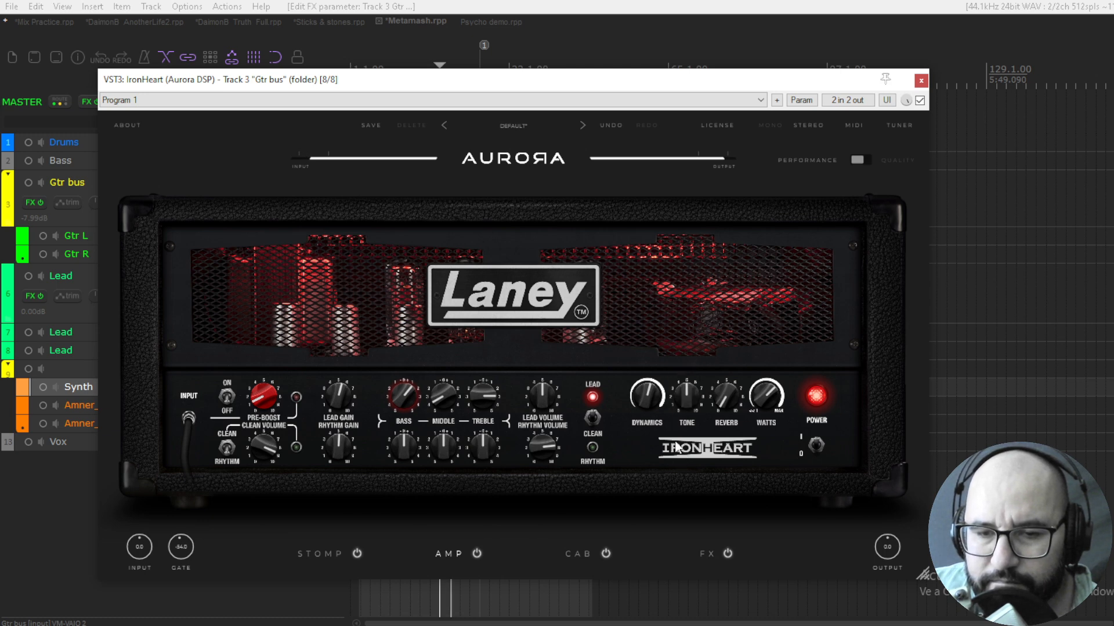
mouse_move(648, 397)
mouse_down()
mouse_move(654, 377)
mouse_move(648, 412)
mouse_up()
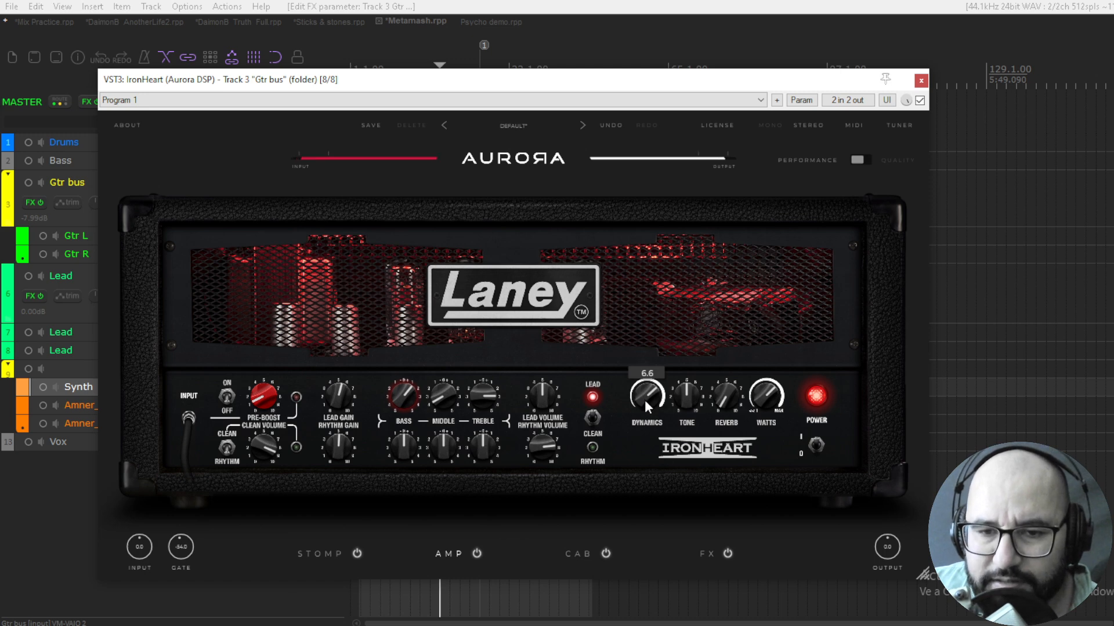
mouse_move(645, 398)
mouse_down()
mouse_move(650, 360)
mouse_move(645, 385)
mouse_up()
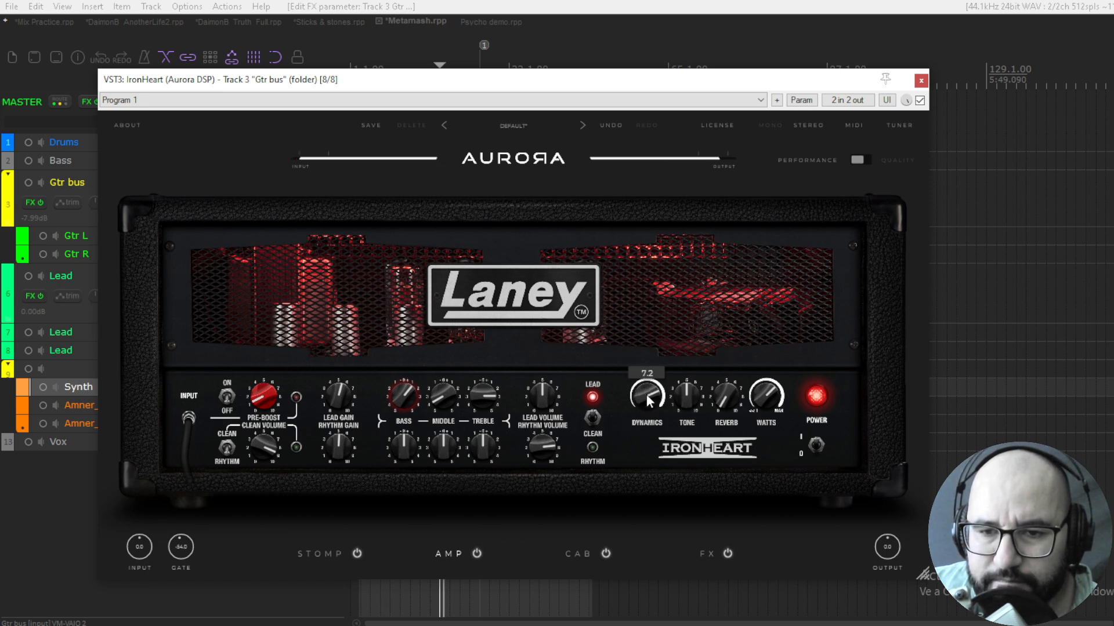
Adjust the Lead channel's treble, middle and bass, and set the lead gain to about 4.1
mouse_move(546, 398)
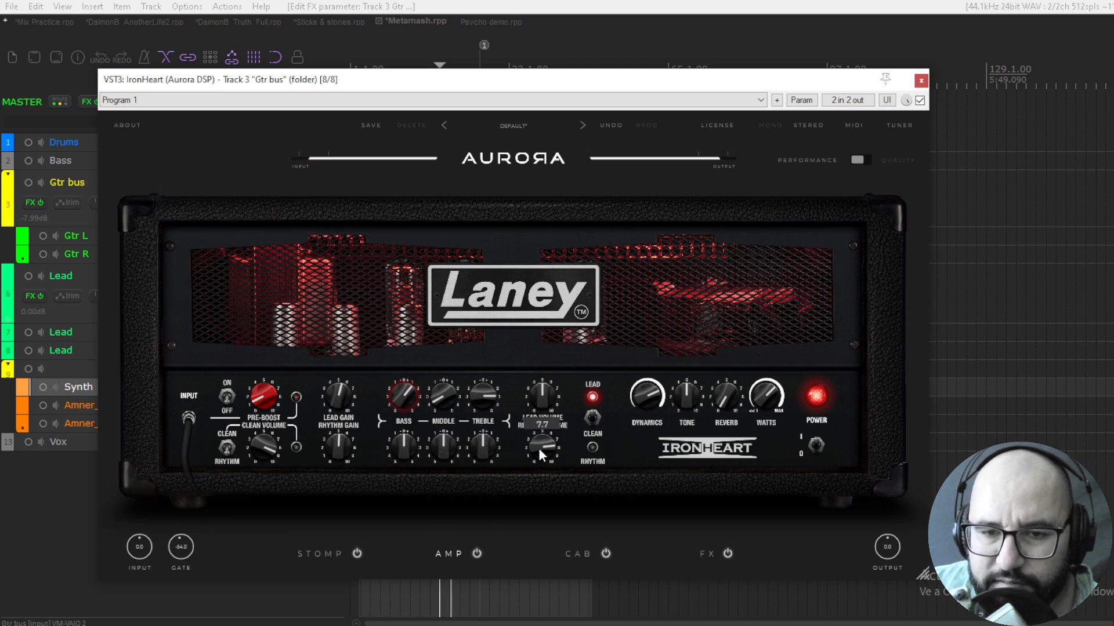
mouse_move(415, 444)
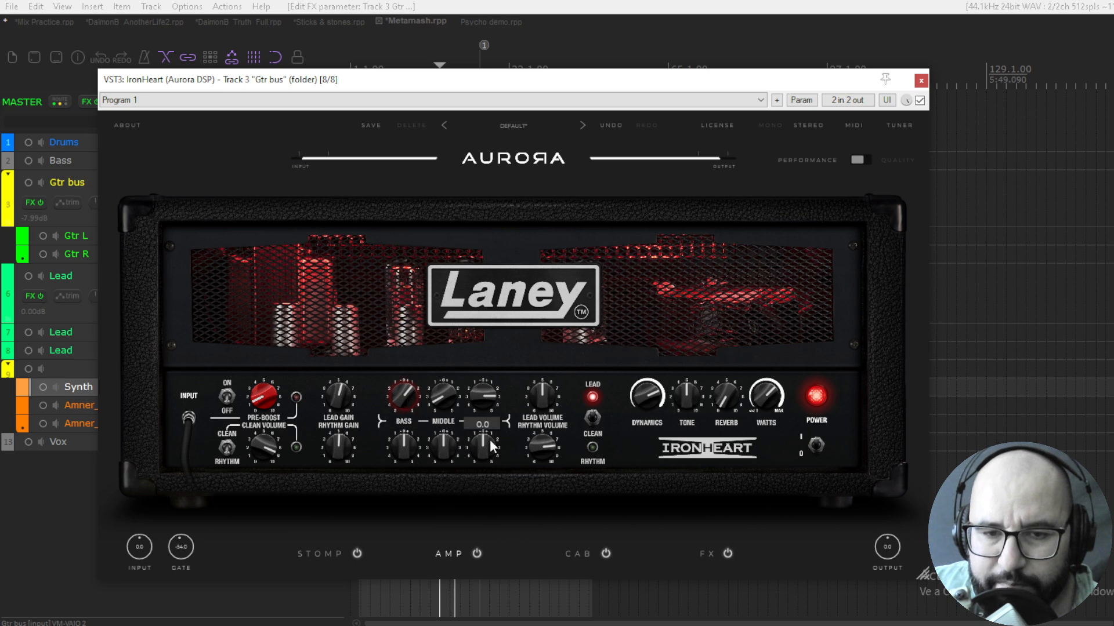
drag(482, 413, 453, 349)
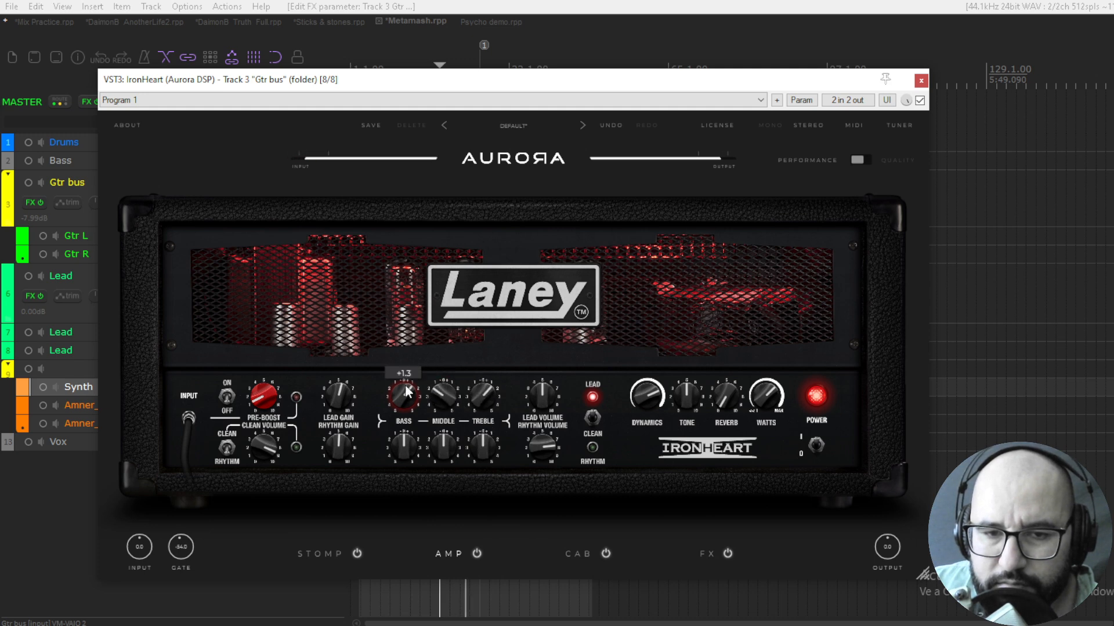
drag(405, 384, 412, 417)
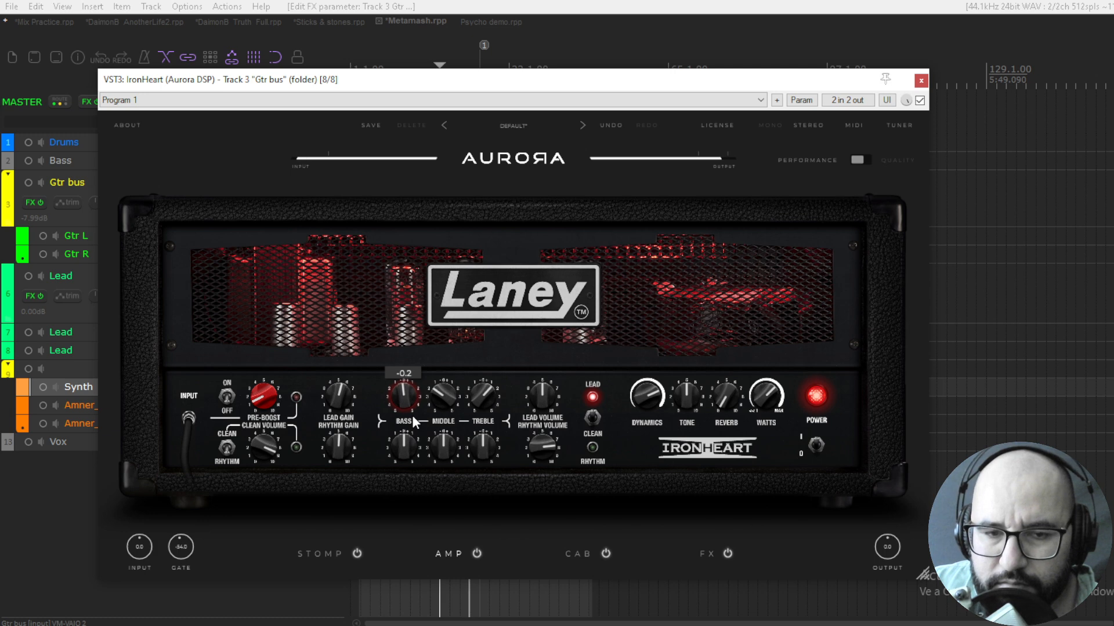
drag(347, 399, 356, 378)
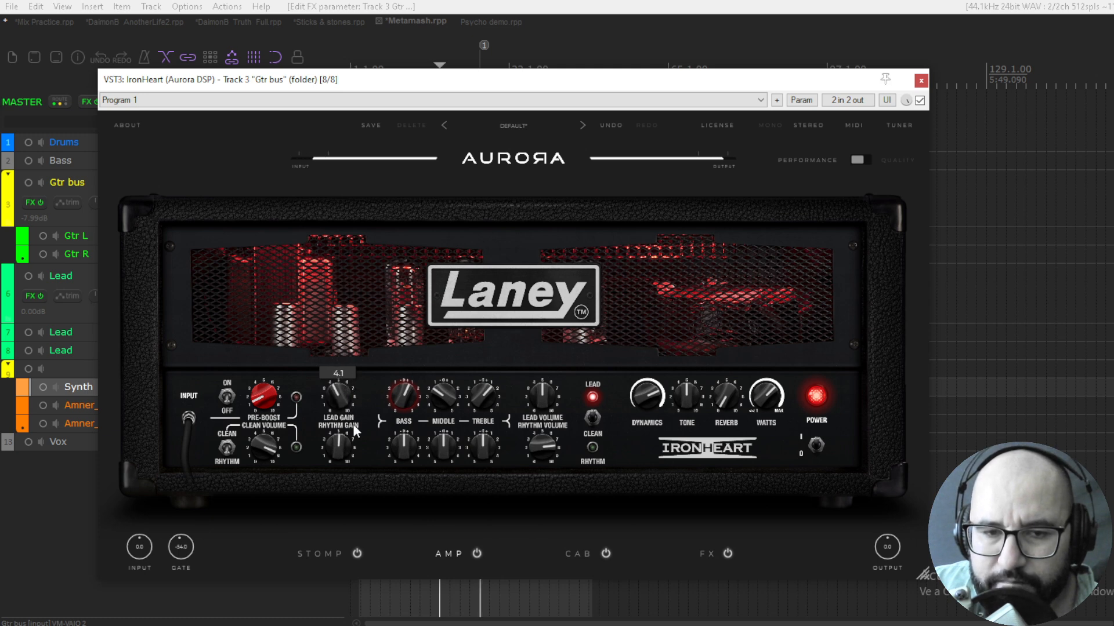
Turn on the Steelpark pedal in IronHeart's stomp section
click(332, 554)
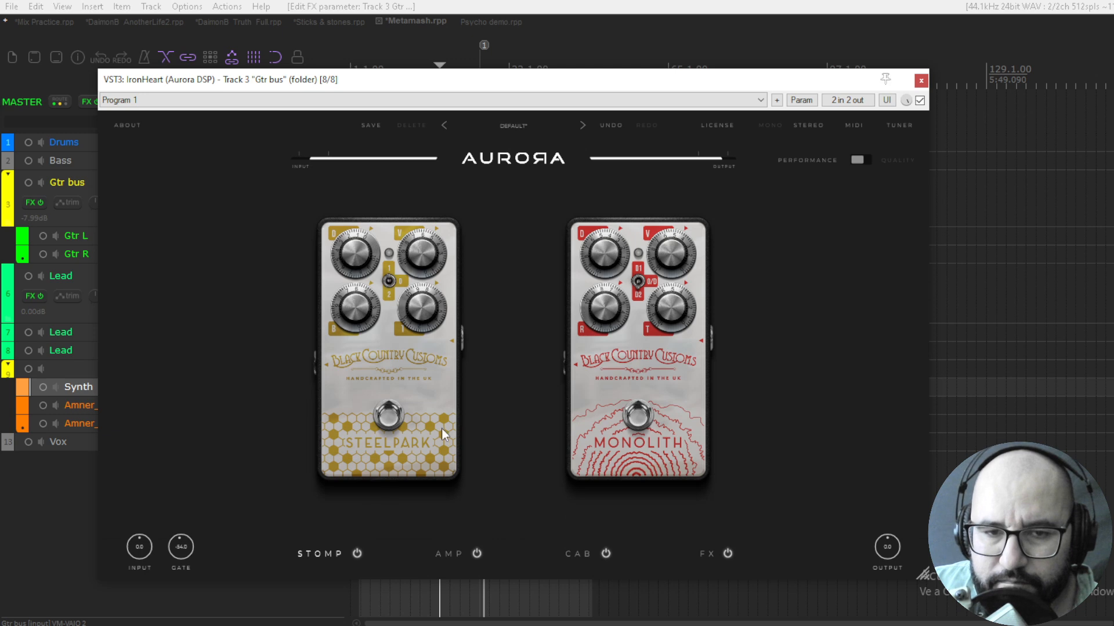
click(378, 417)
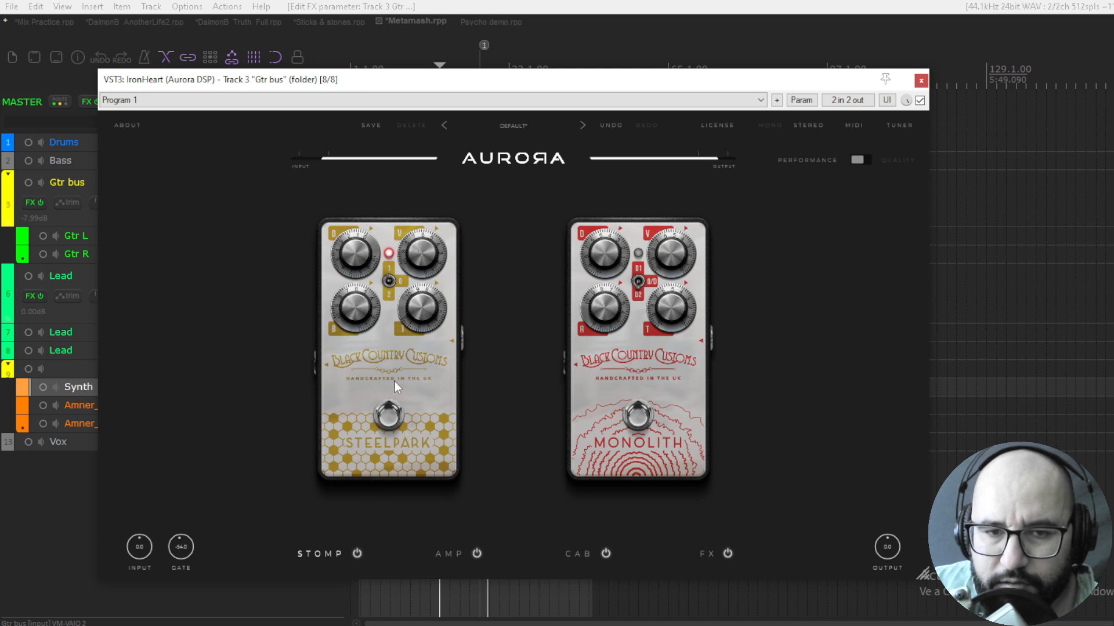
Turn off the Steelpark pedal, try the Monolith pedal and leave both pedals off
click(393, 425)
click(642, 420)
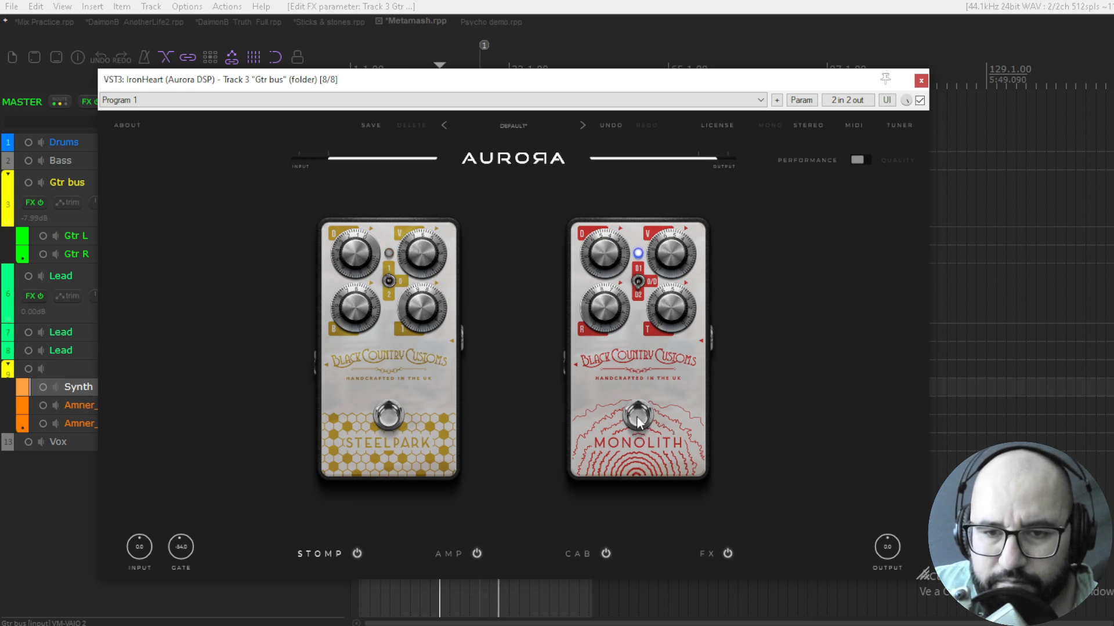
click(637, 422)
Compare the guitar sound with IronHeart's amp section bypassed and active
click(448, 554)
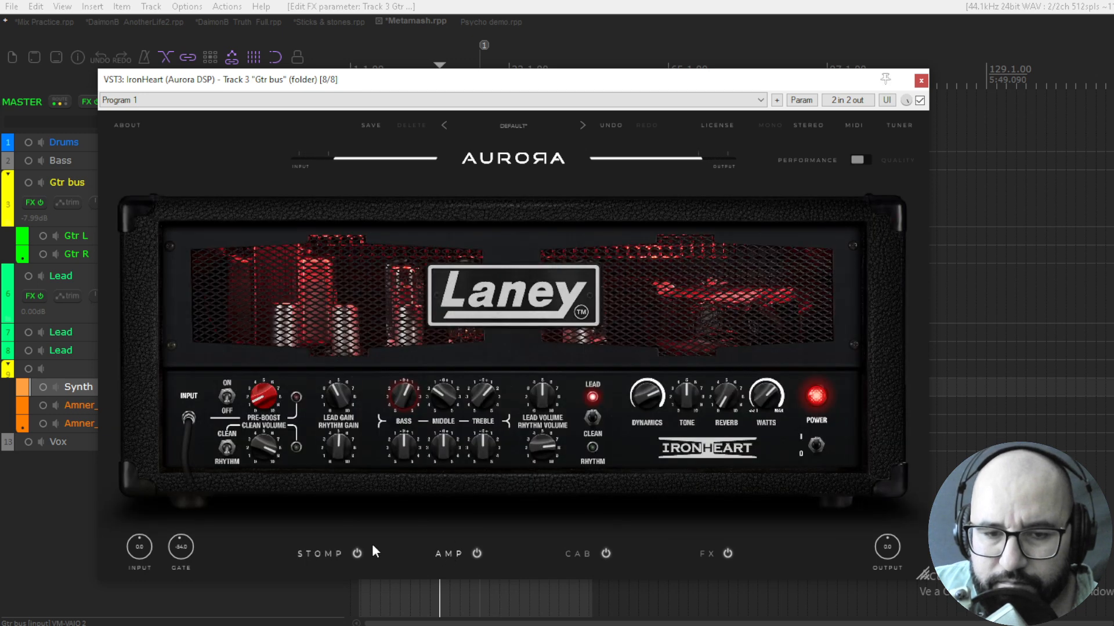
click(477, 553)
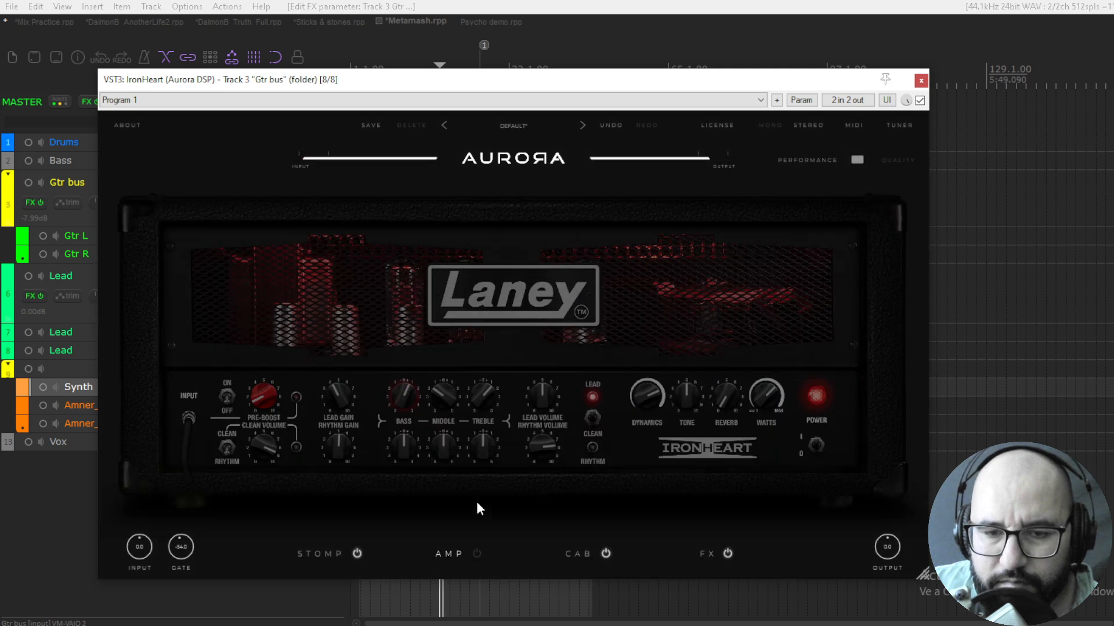
click(477, 551)
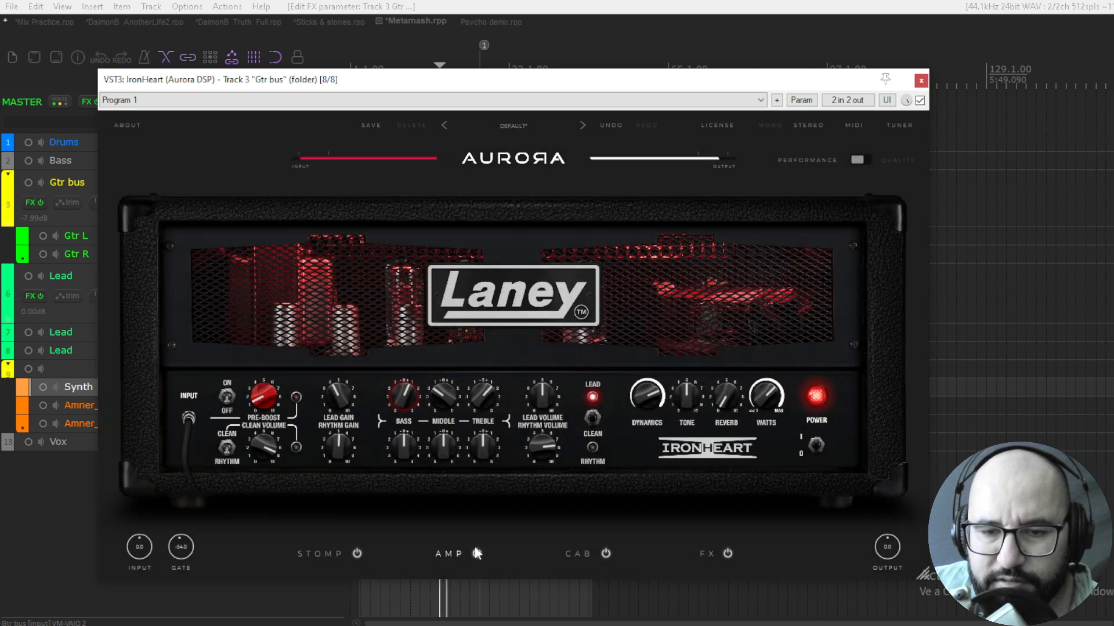
In the cab section, shift the microphone blend fully to the right-hand microphone, 0% | 100%
click(578, 554)
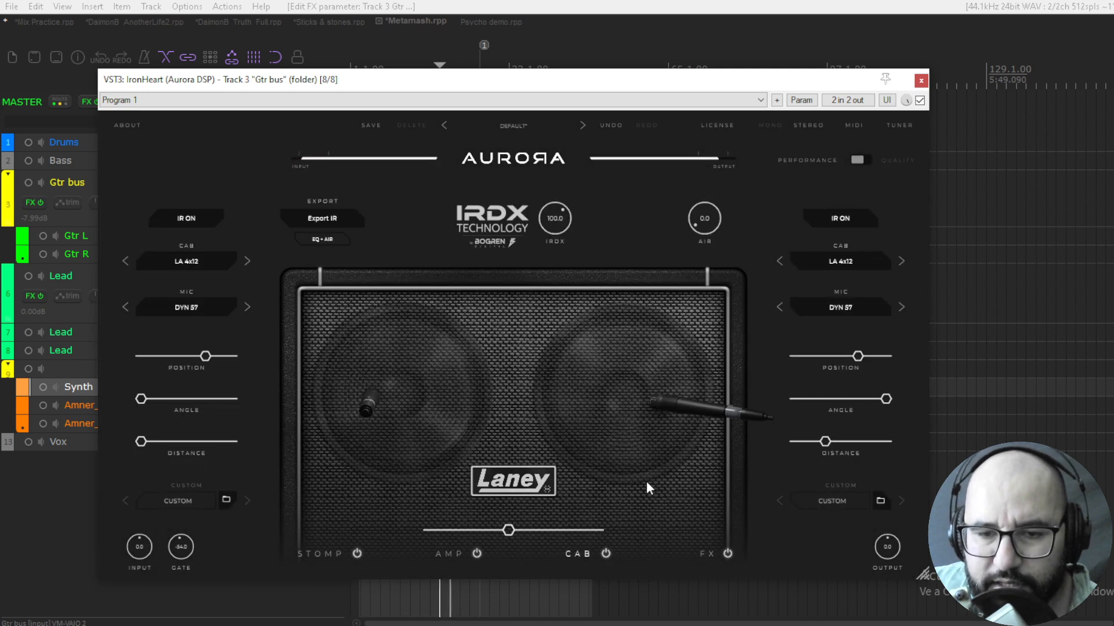
drag(456, 530, 644, 528)
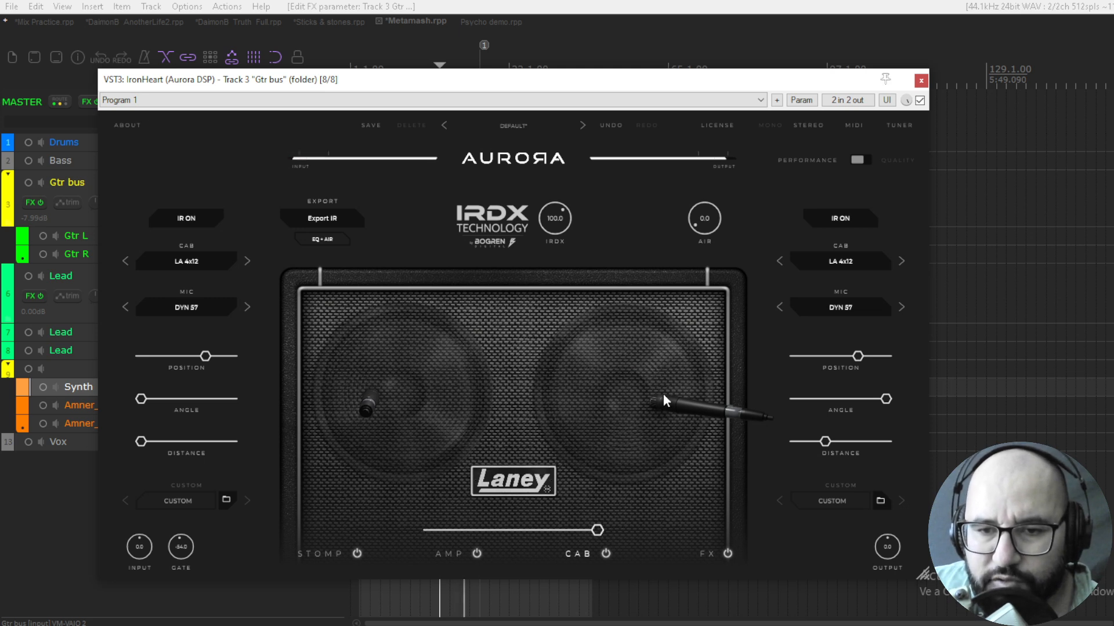
drag(597, 531, 681, 487)
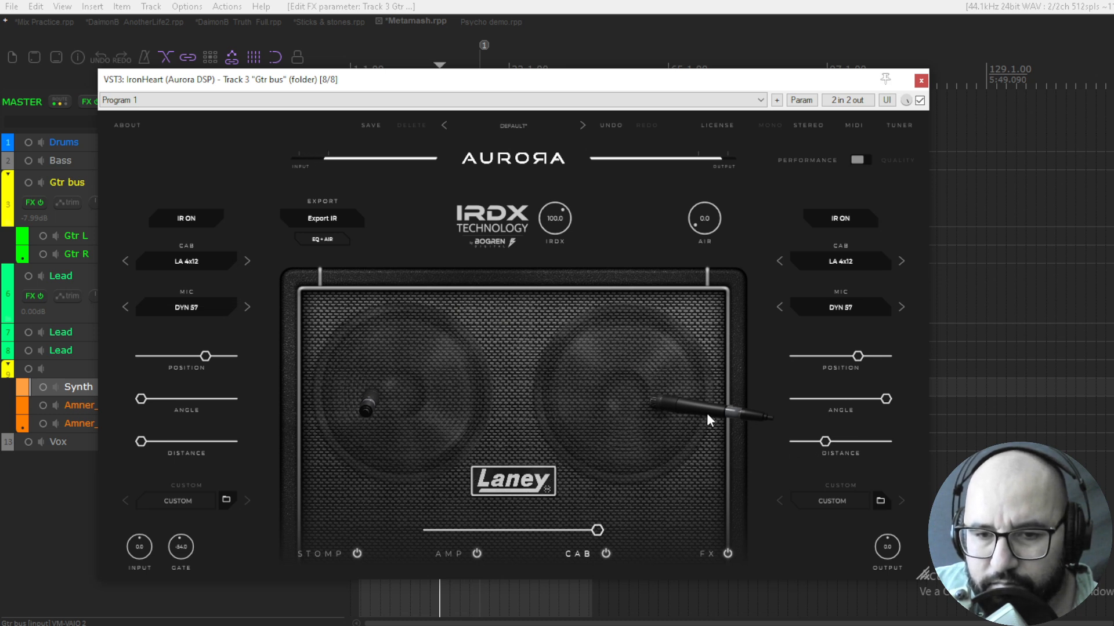
Reposition the right-hand cab microphone, setting its angle to 40 and its distance to 0.73
drag(709, 409, 680, 423)
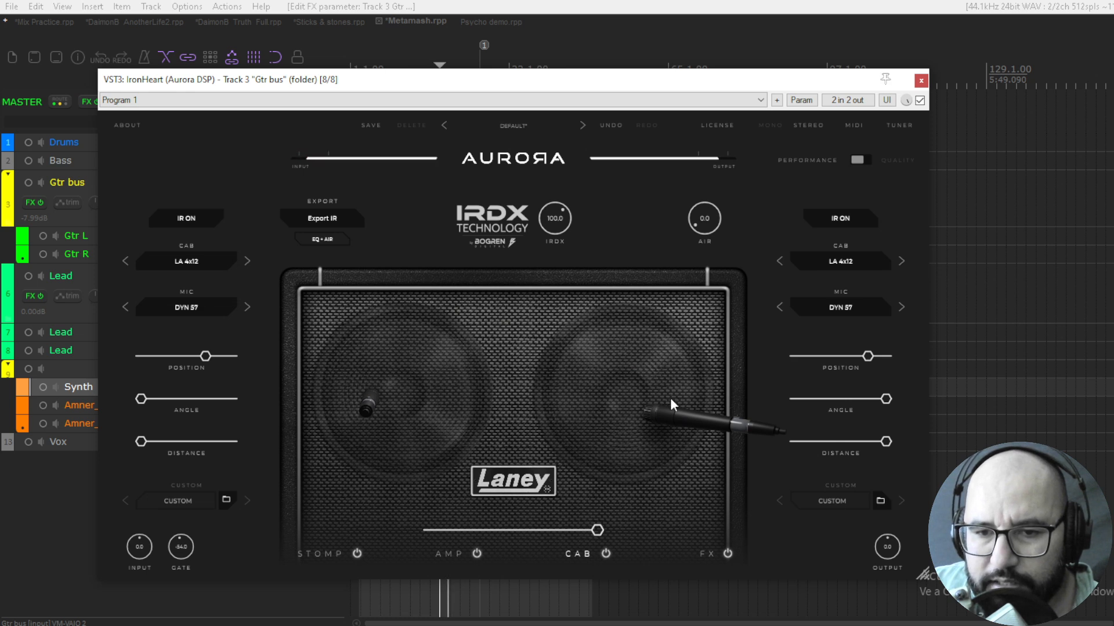
key(space)
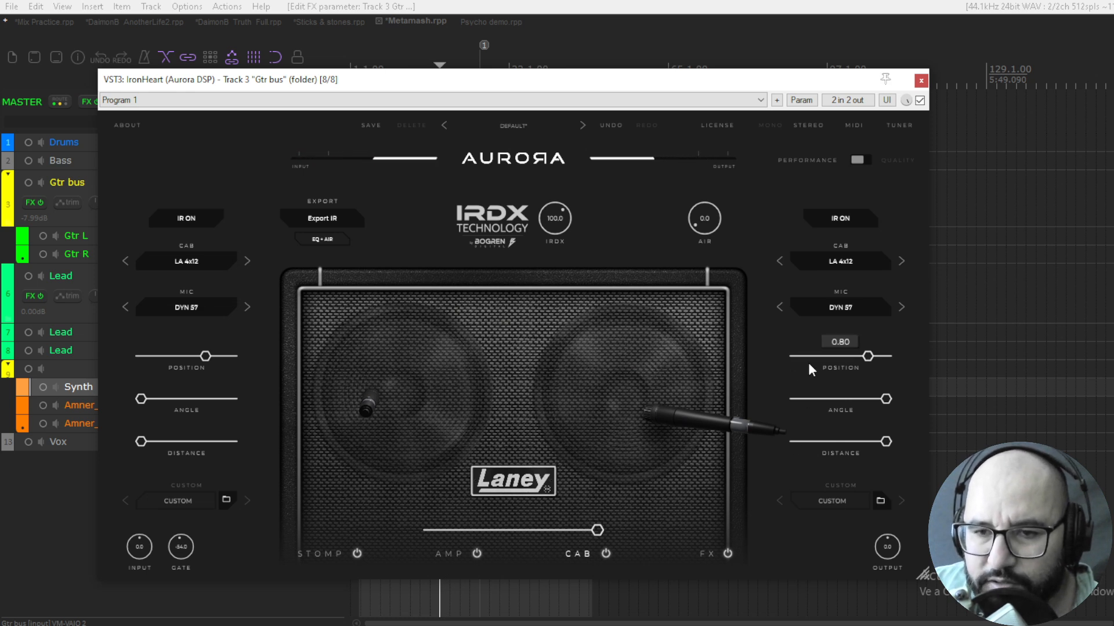
key(space)
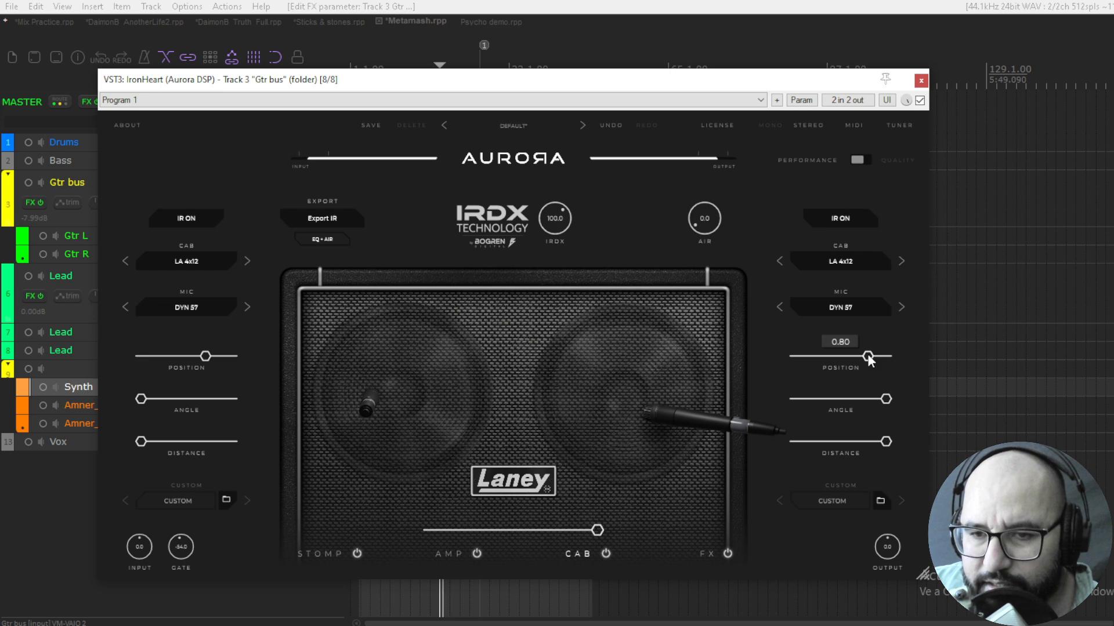
mouse_move(867, 356)
mouse_down()
mouse_move(842, 358)
mouse_move(855, 360)
mouse_up()
drag(886, 399, 861, 401)
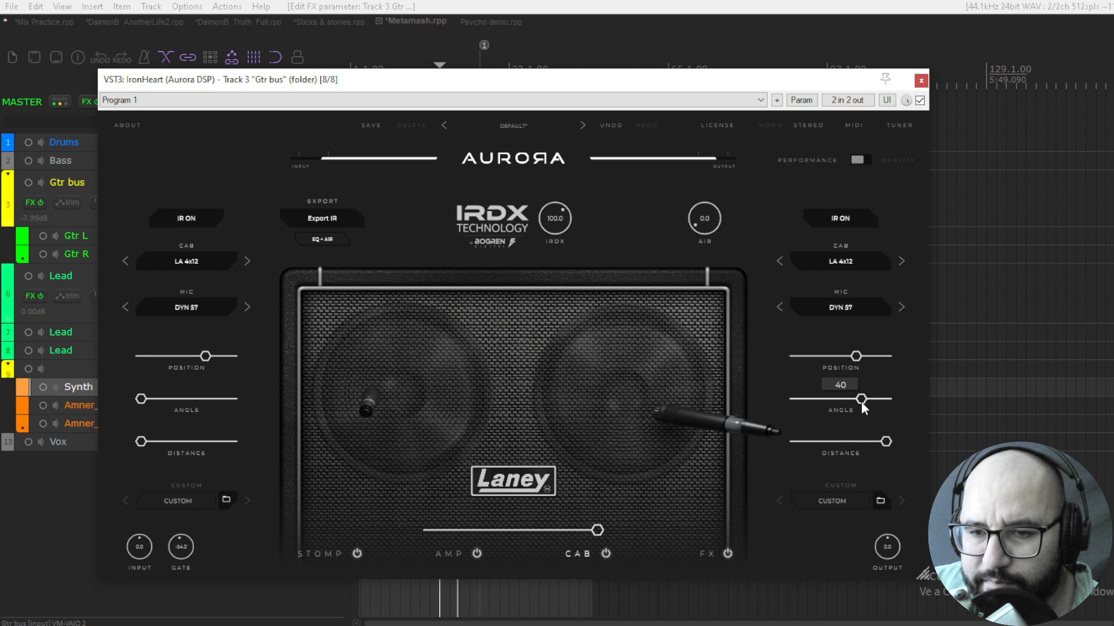
drag(885, 442, 860, 440)
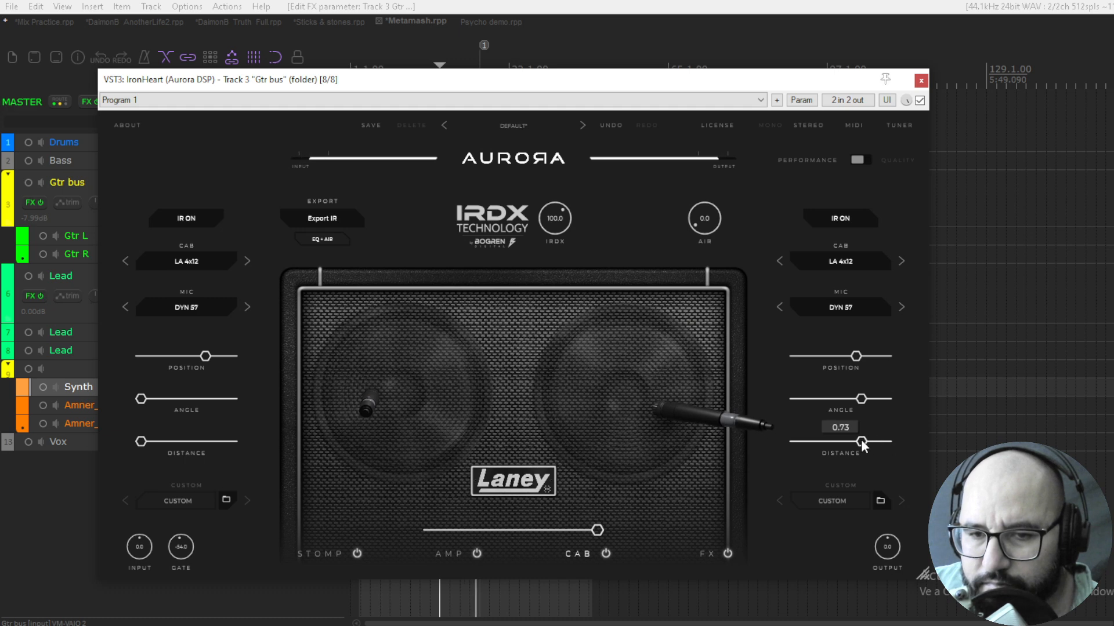
Try the TUBE 47 and RIBBON 121 models for the right-hand cab microphone and return to DYN 57
click(838, 312)
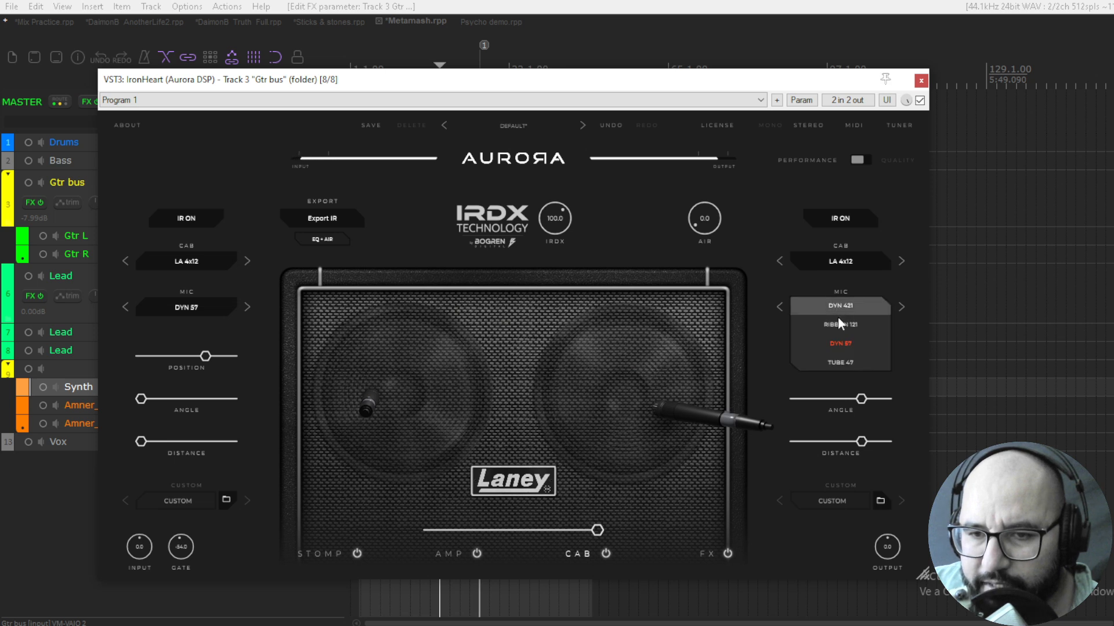
click(844, 353)
click(839, 307)
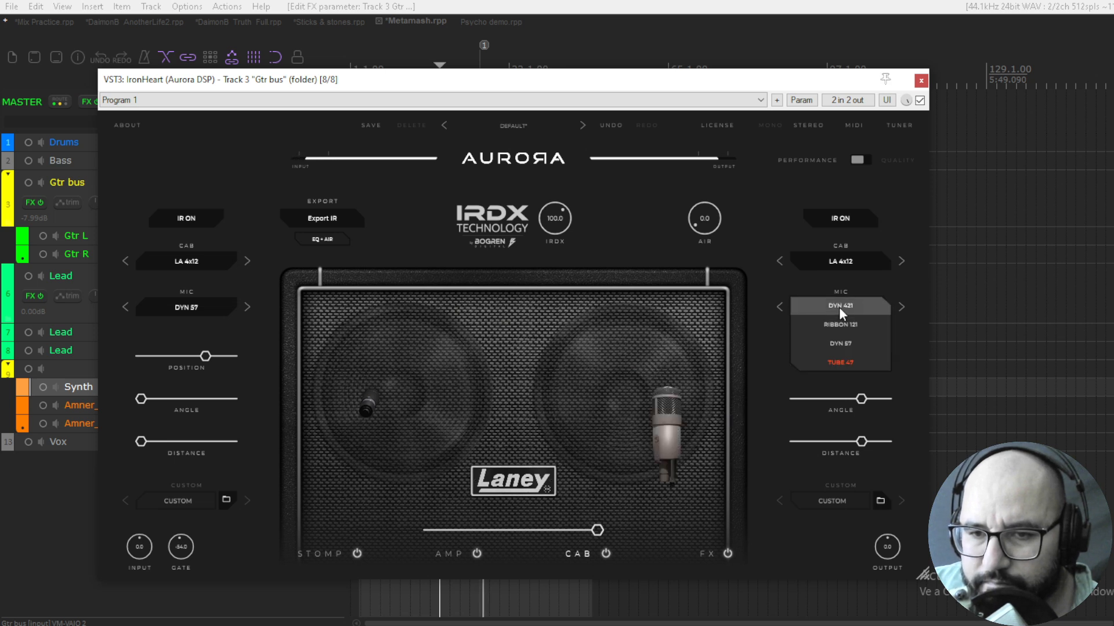
click(839, 325)
click(837, 309)
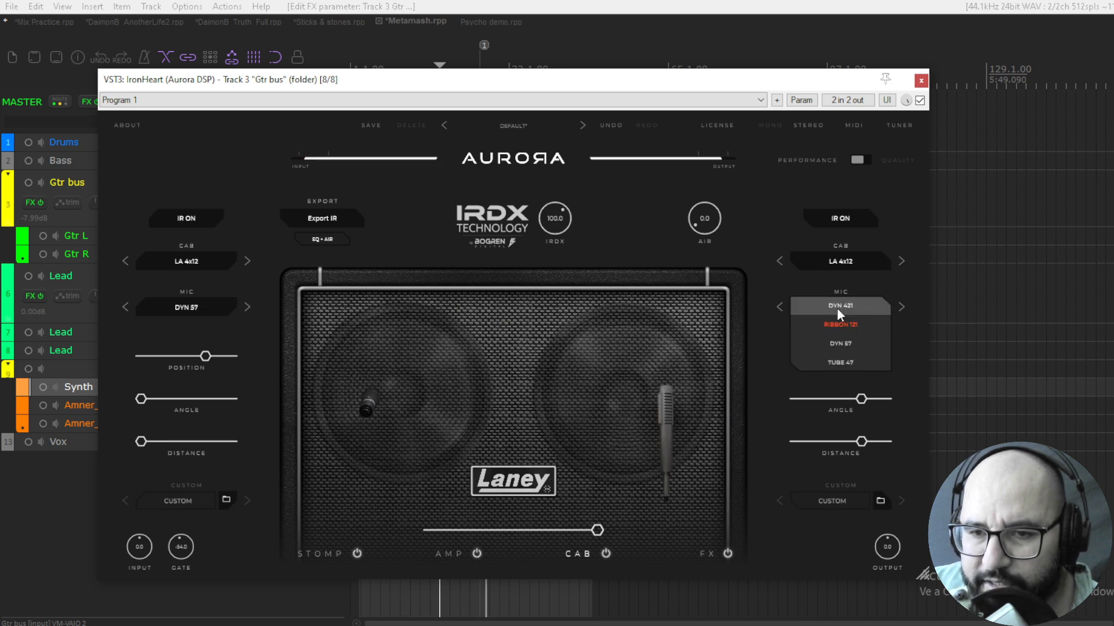
click(845, 342)
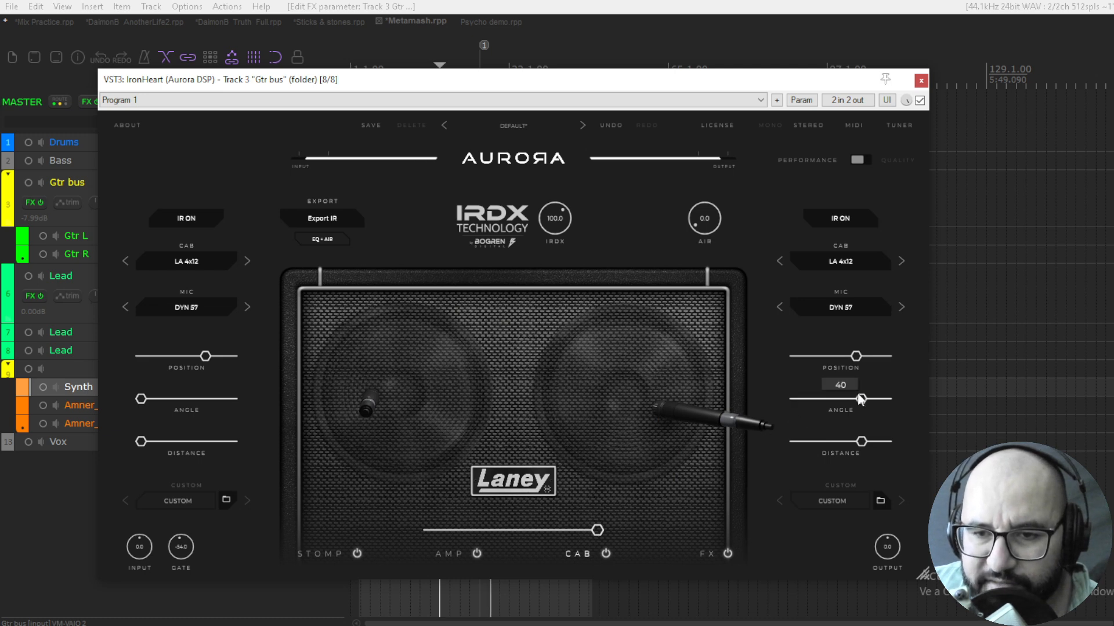
Fine-tune the right-hand microphone's angle and the left-hand microphone's position, and blend the two microphones roughly equally
drag(862, 399, 833, 400)
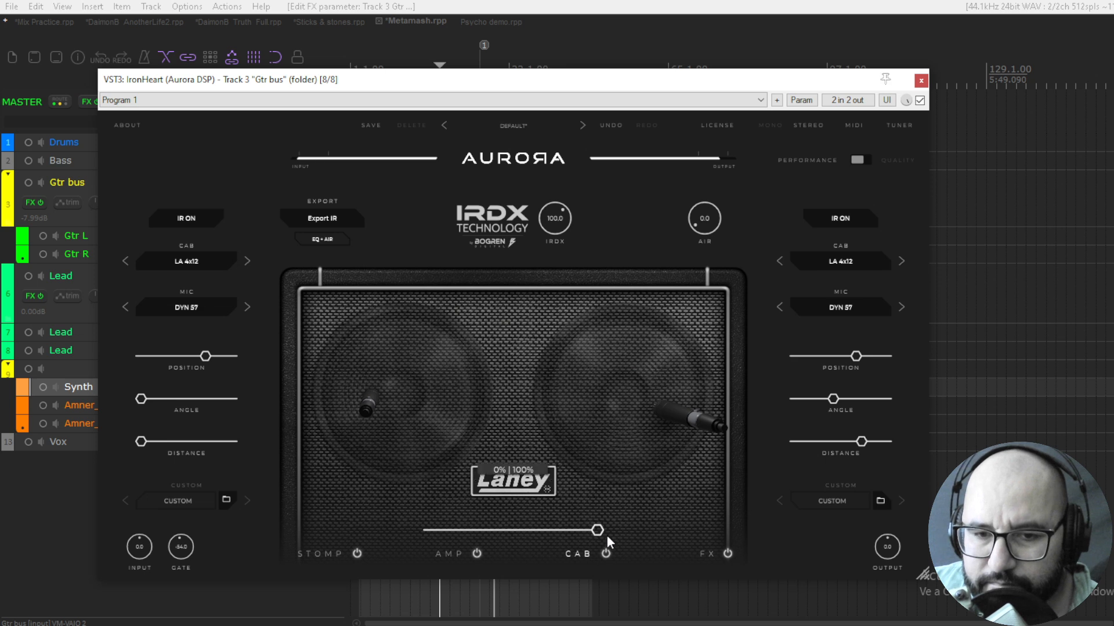
drag(603, 531, 377, 539)
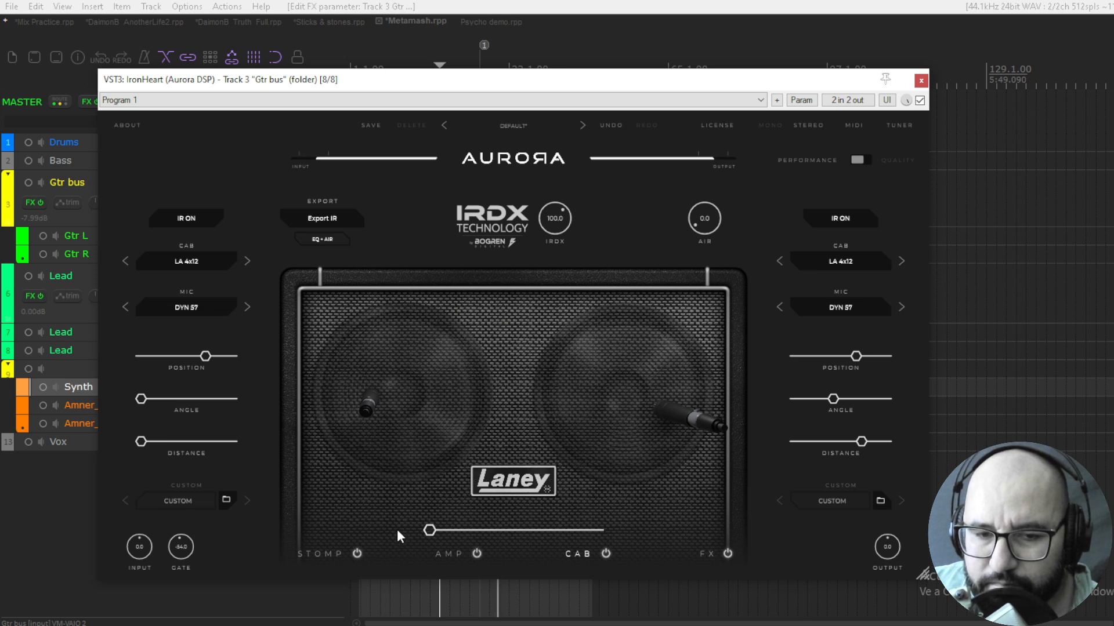
mouse_move(366, 409)
mouse_down()
mouse_move(388, 412)
mouse_move(370, 407)
mouse_up()
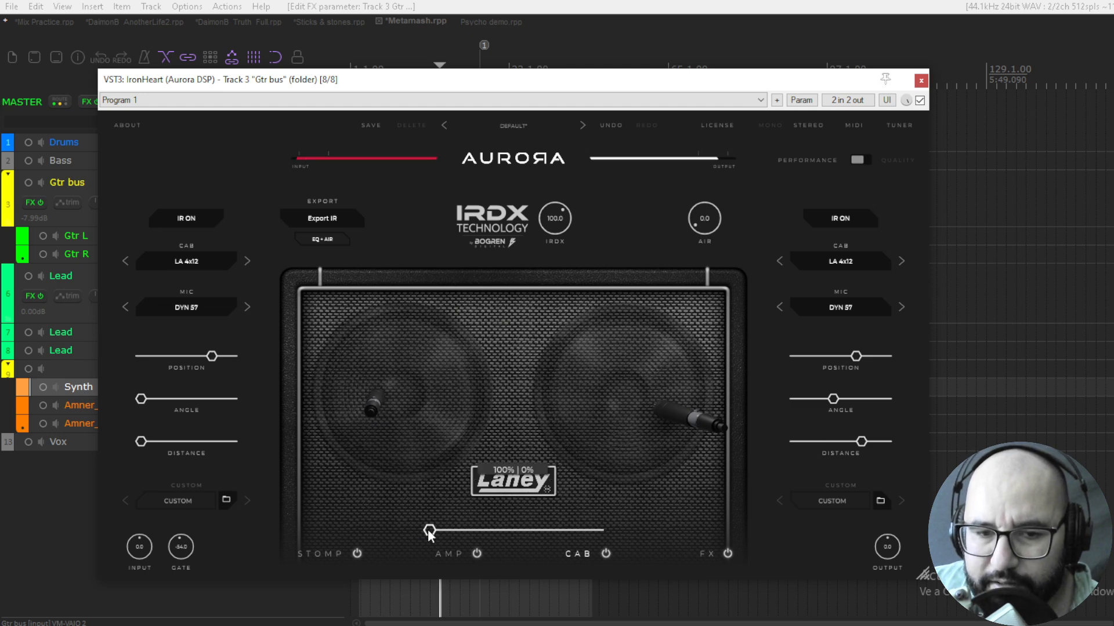
drag(429, 531, 520, 535)
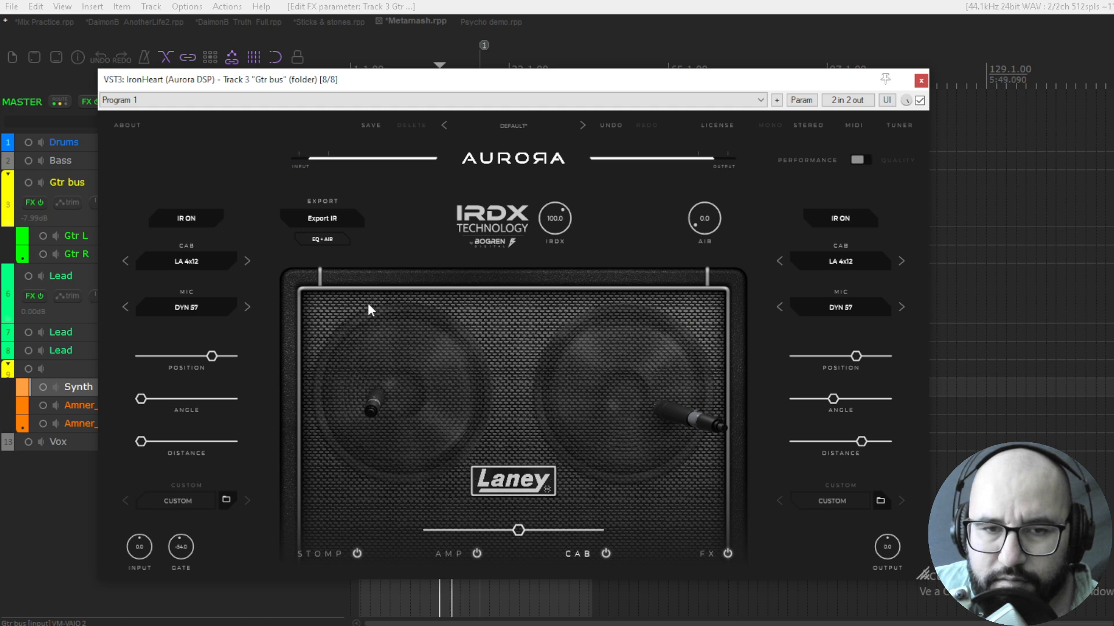
View IronHeart's FX section, bypass the plugin on the Gtr bus and close its window
click(710, 554)
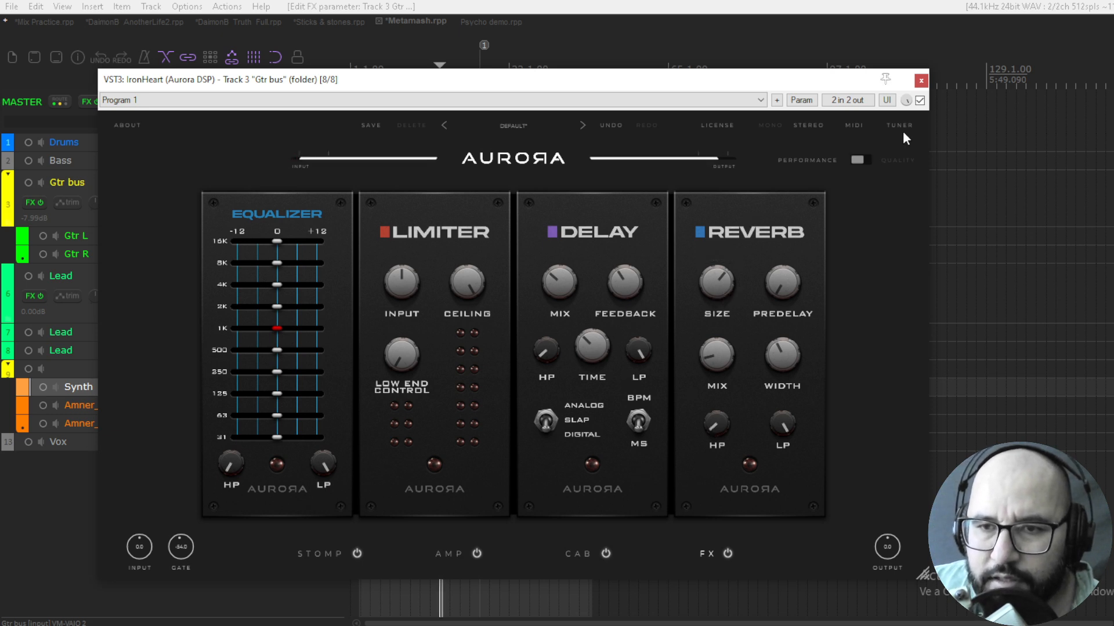
click(920, 101)
click(921, 81)
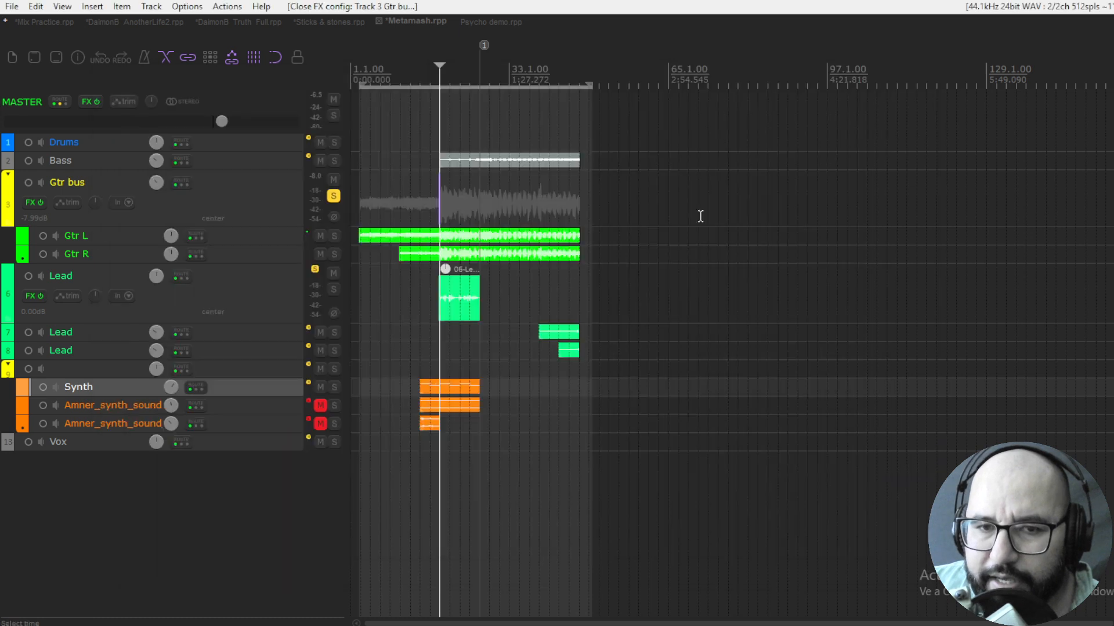
Unsolo the Gtr bus, solo and play track 6 Lead, and open its IronHeart plugin
click(334, 197)
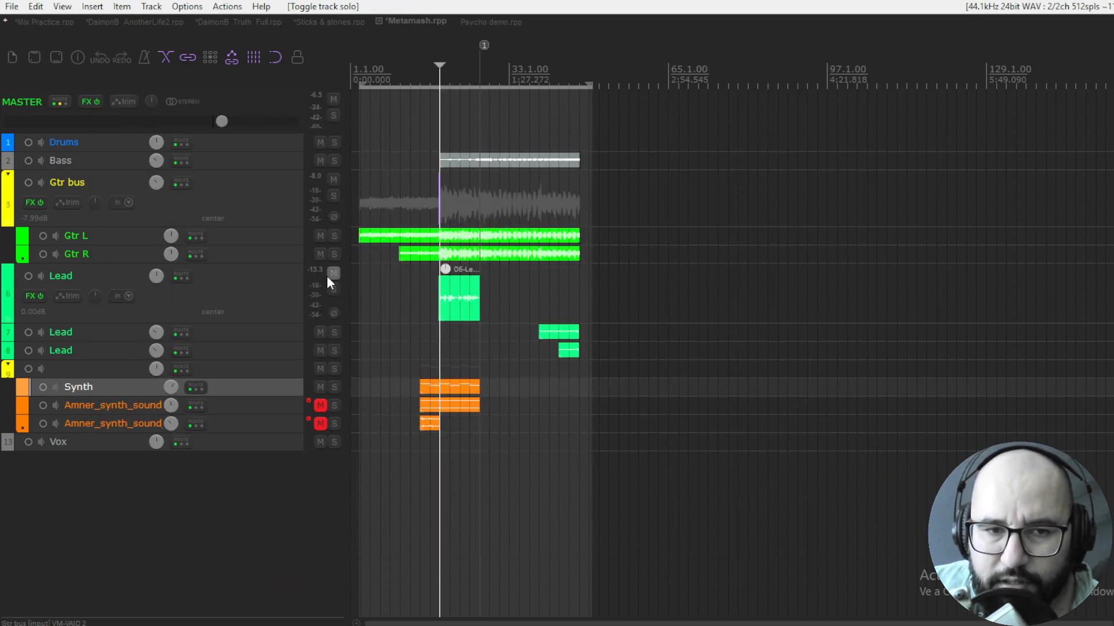
click(334, 289)
key(space)
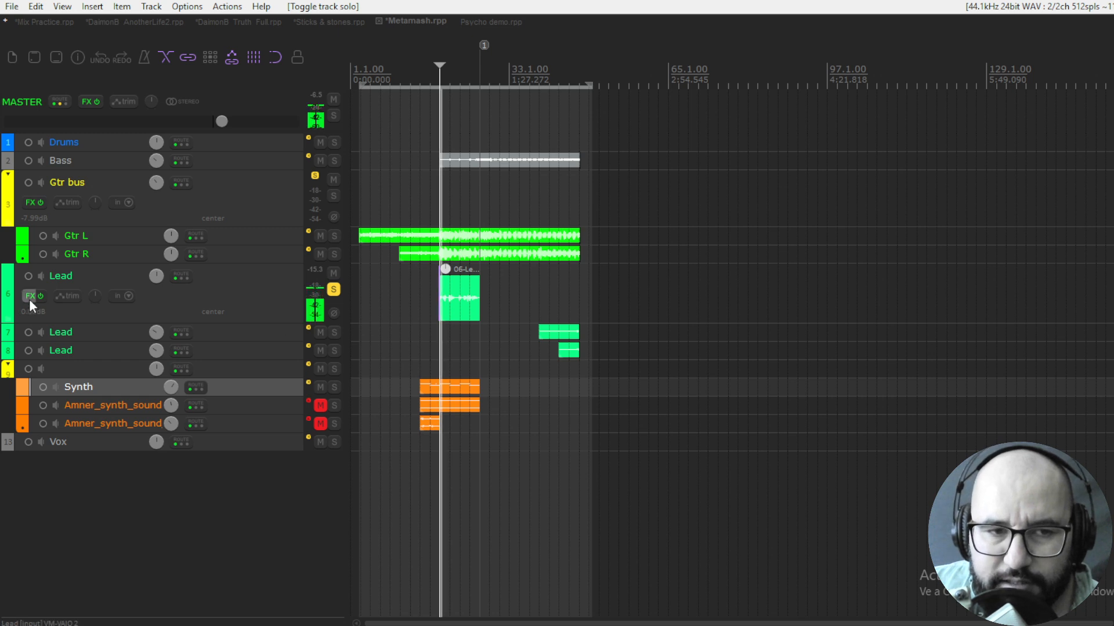
right_click(30, 296)
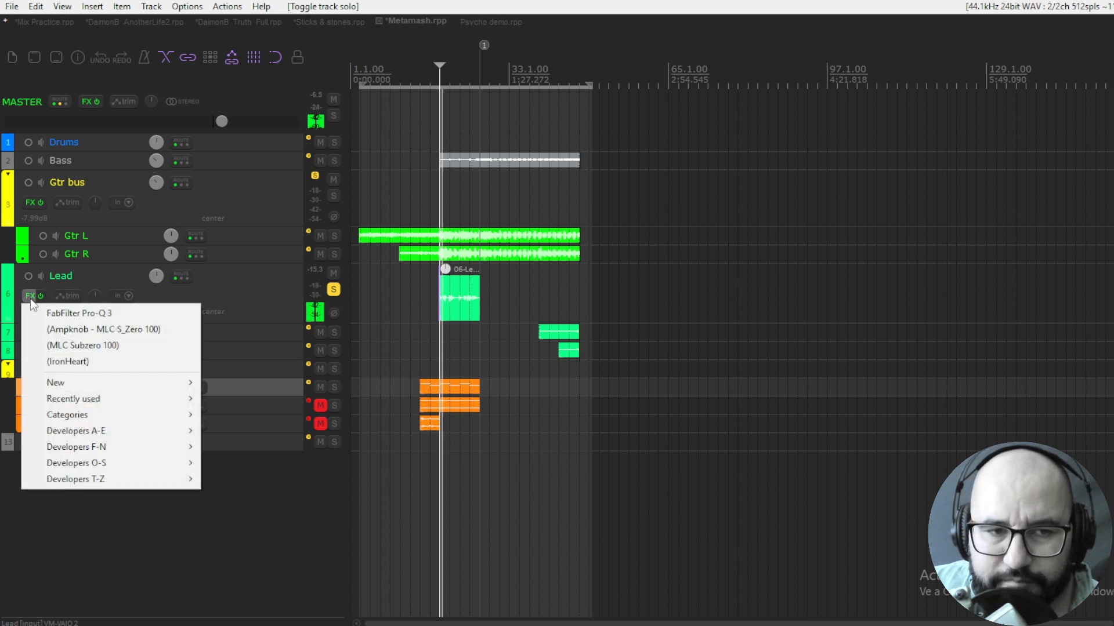
click(64, 361)
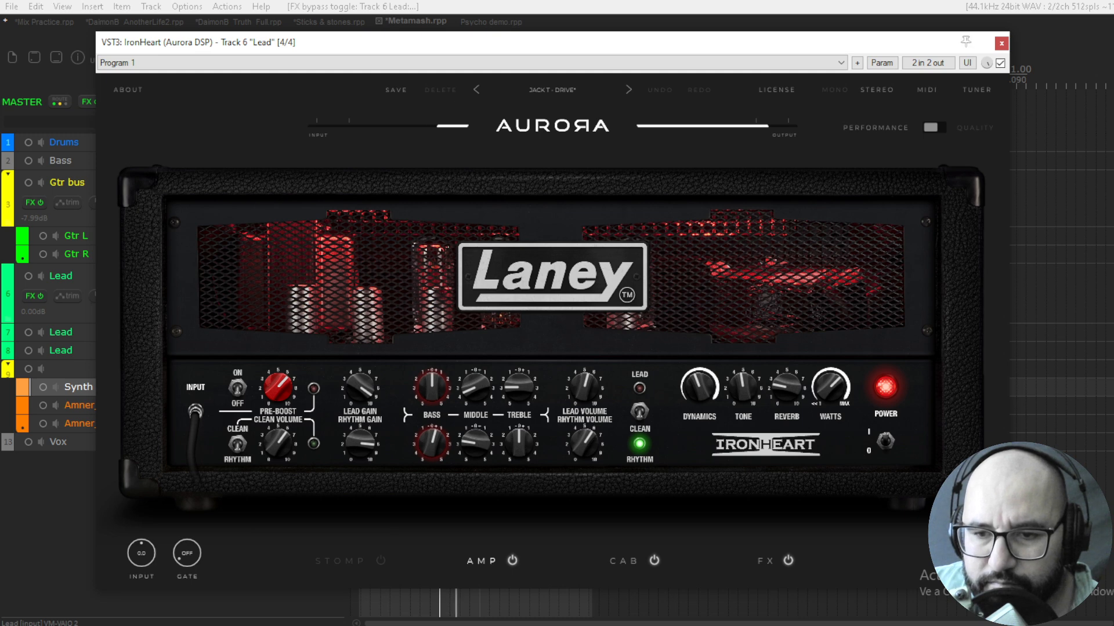
Enable the stomp section in the Lead track's IronHeart and check the Steelpark pedal's drive
key(space)
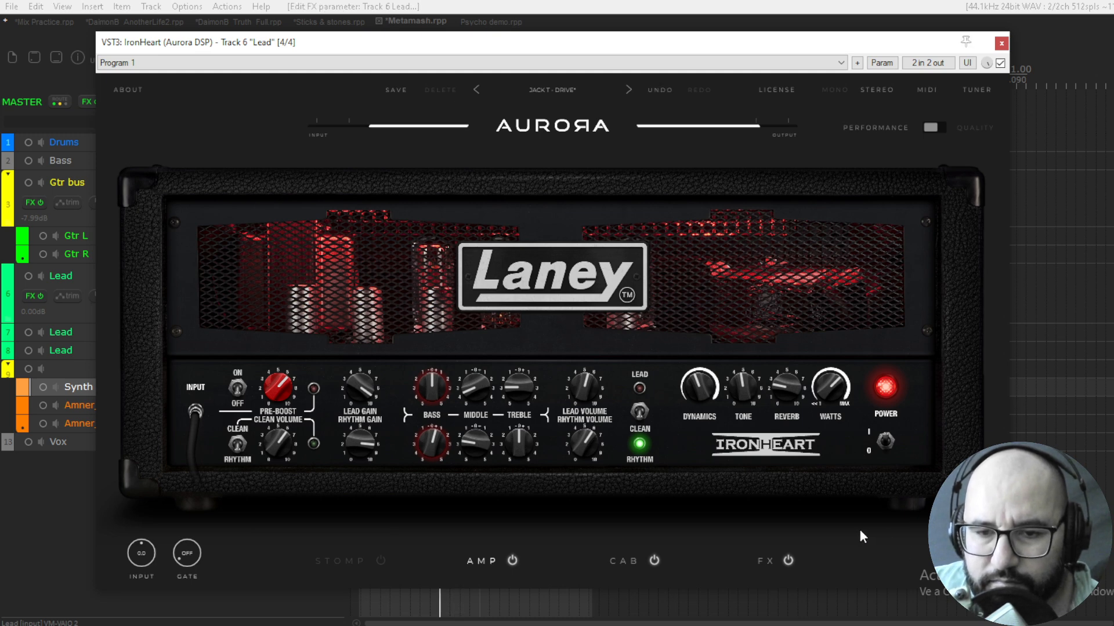
click(350, 563)
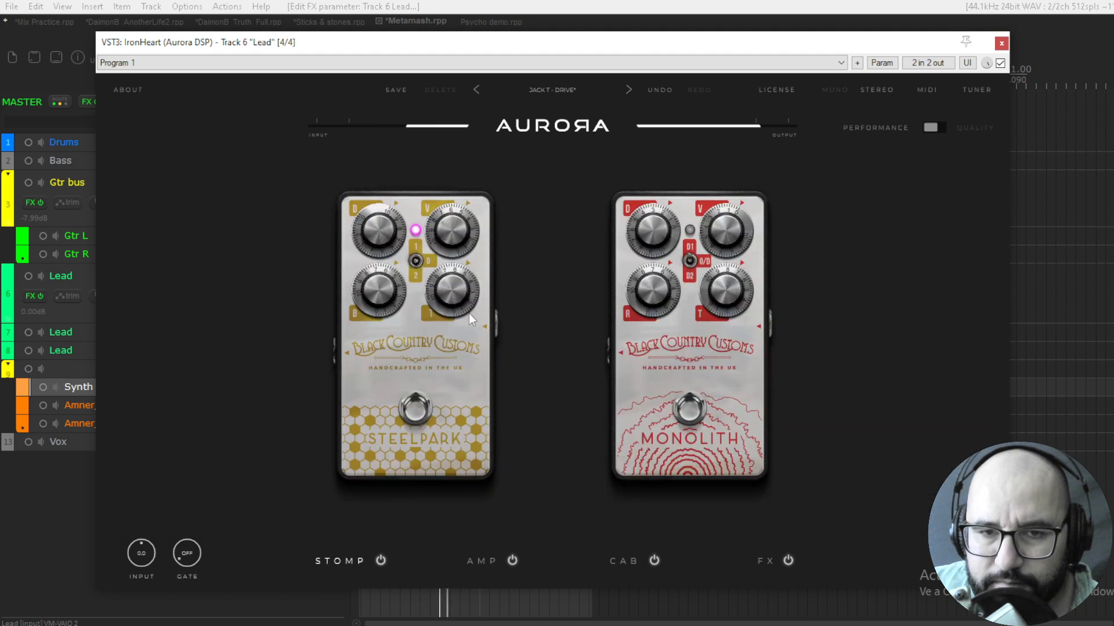
mouse_move(385, 242)
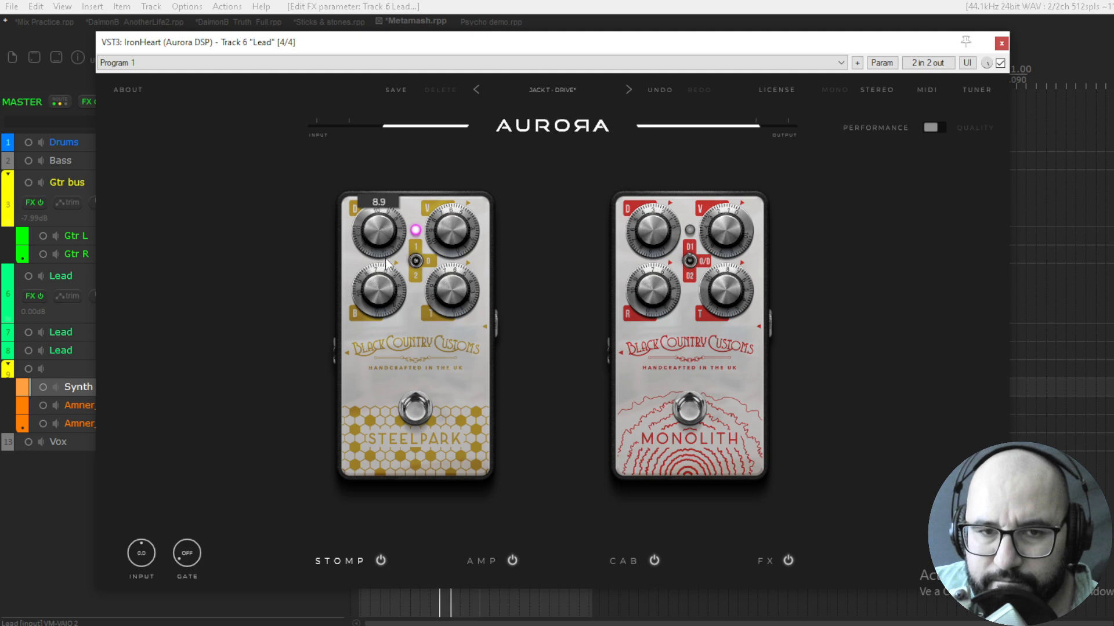
In the Lead track's amp section, set the tone to about 4.5 and the upper treble knob to -1.6
click(477, 562)
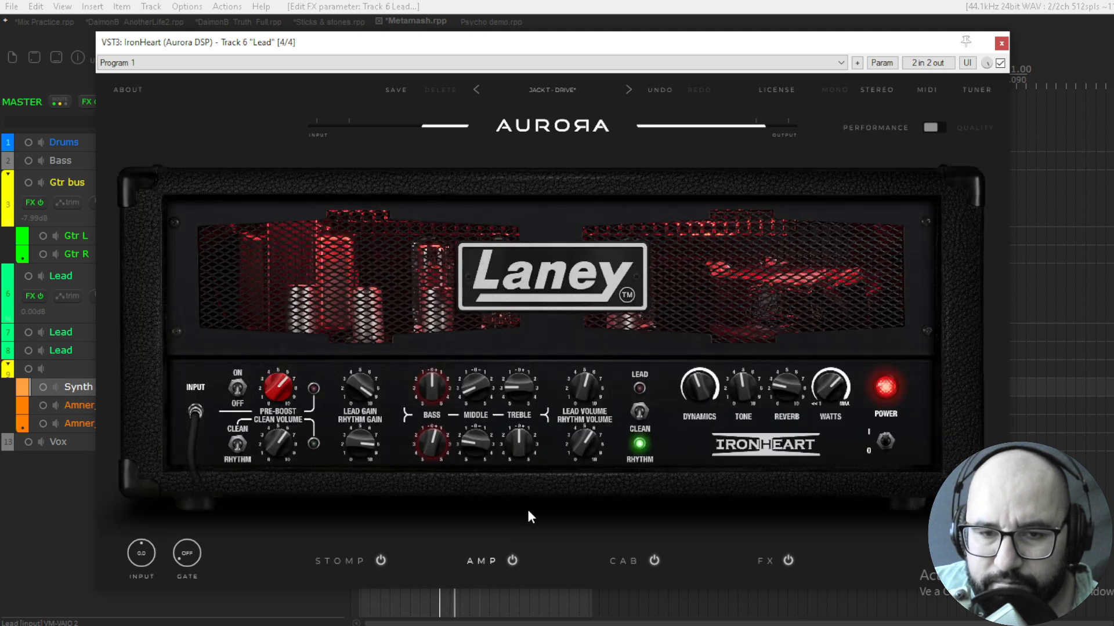
mouse_move(736, 387)
drag(735, 385, 745, 409)
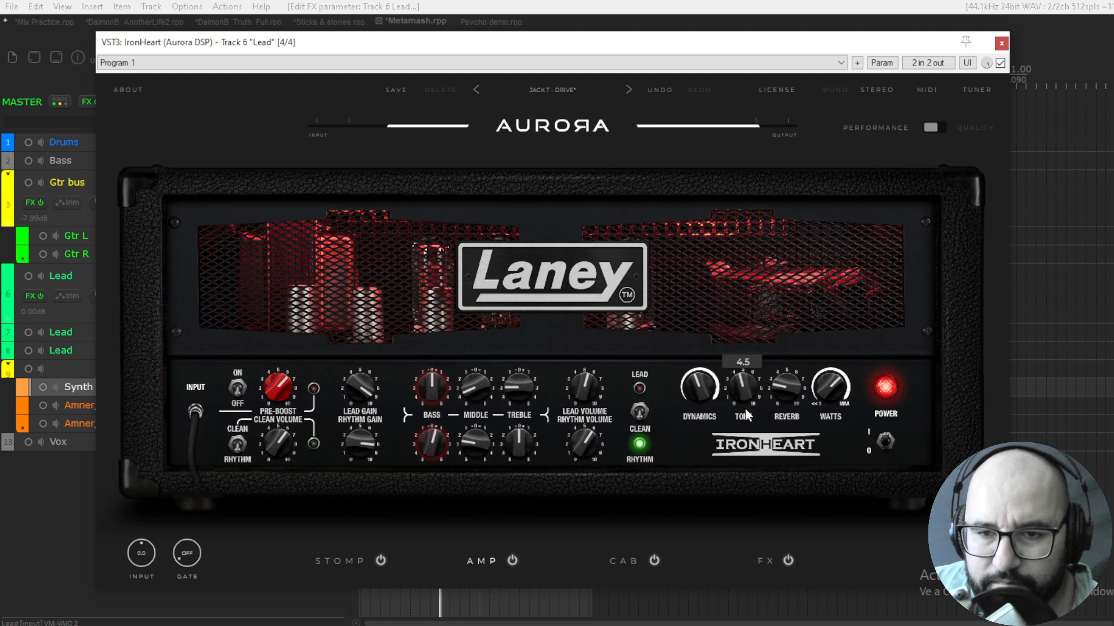
drag(520, 390, 527, 363)
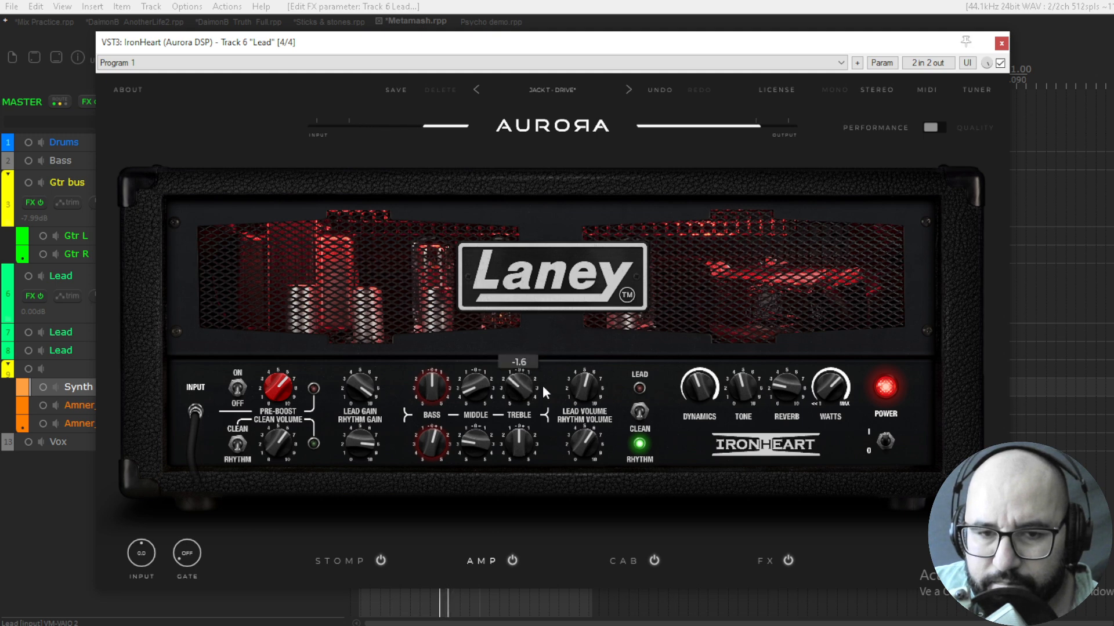
Compare the lead sound with IronHeart's delay and reverb off and on, leaving both on
click(766, 563)
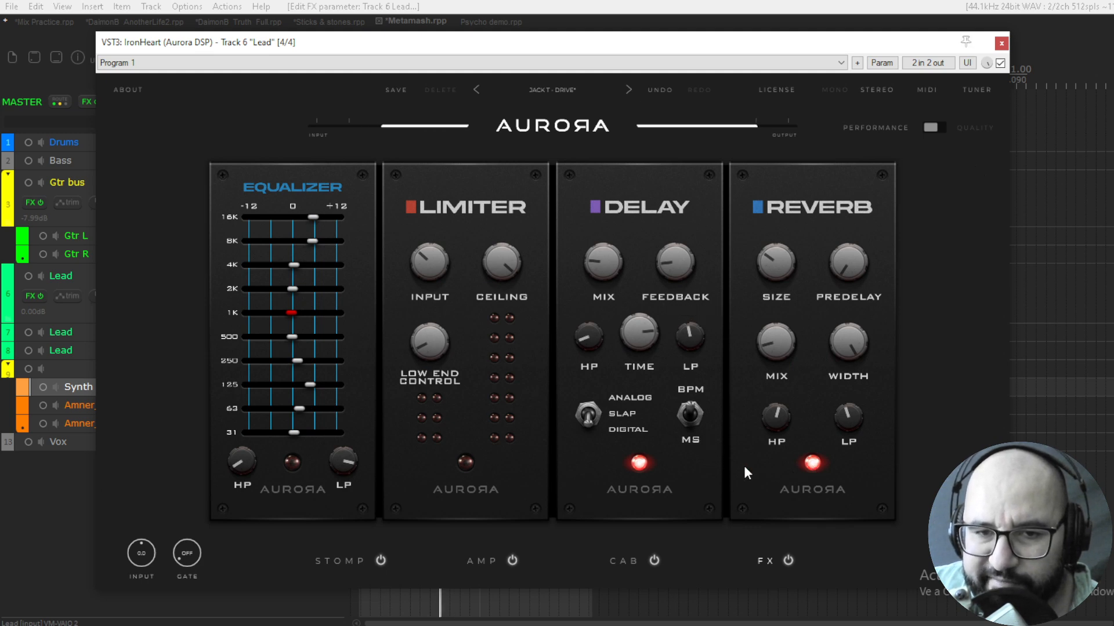
click(639, 462)
click(812, 462)
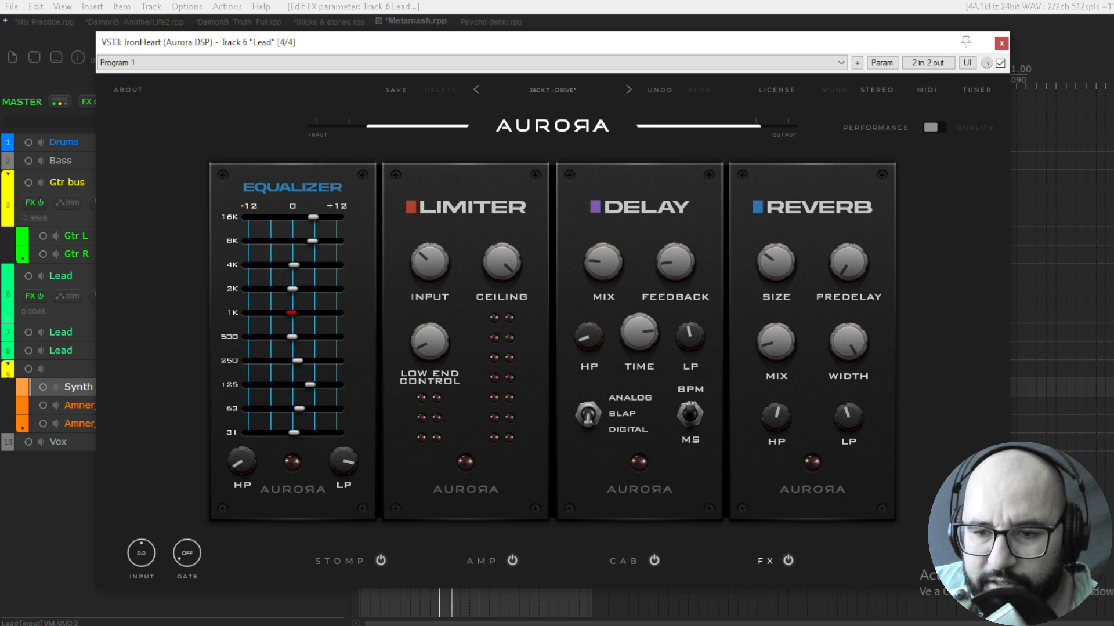
click(812, 463)
click(640, 462)
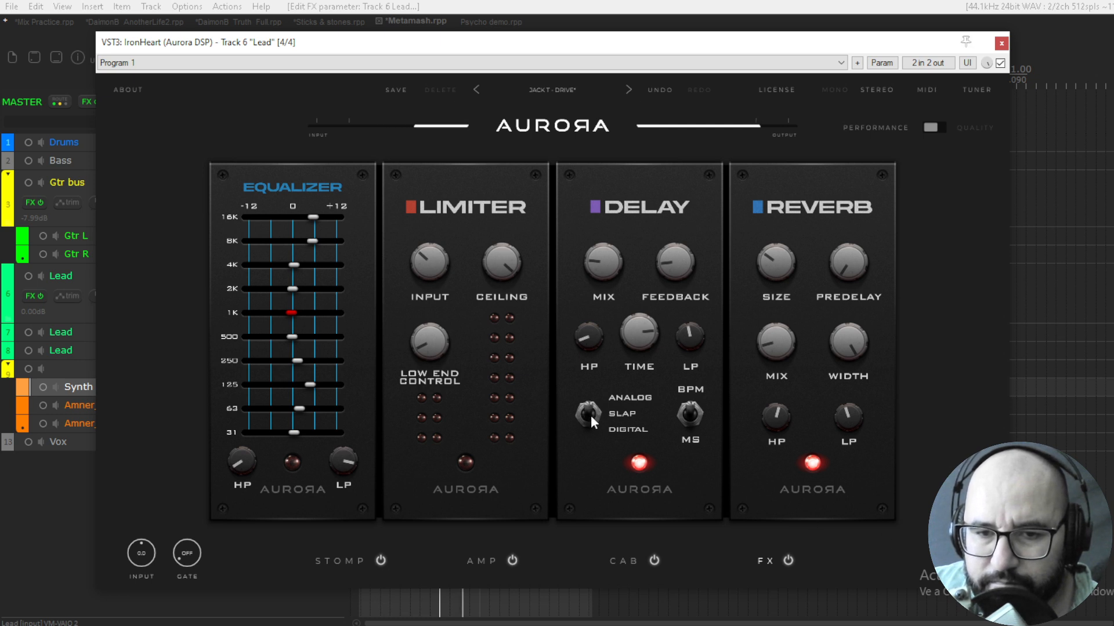
Raise the Lead track's IronHeart delay feedback and shift the cabinet blend to about 31% | 69%
mouse_move(771, 422)
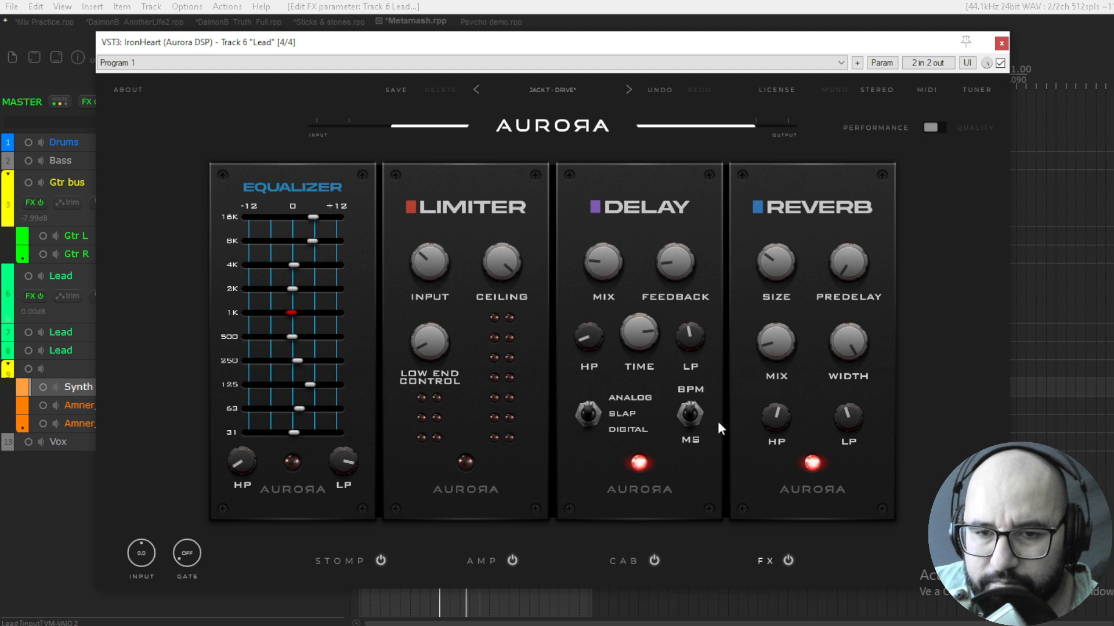
mouse_move(649, 326)
mouse_move(668, 263)
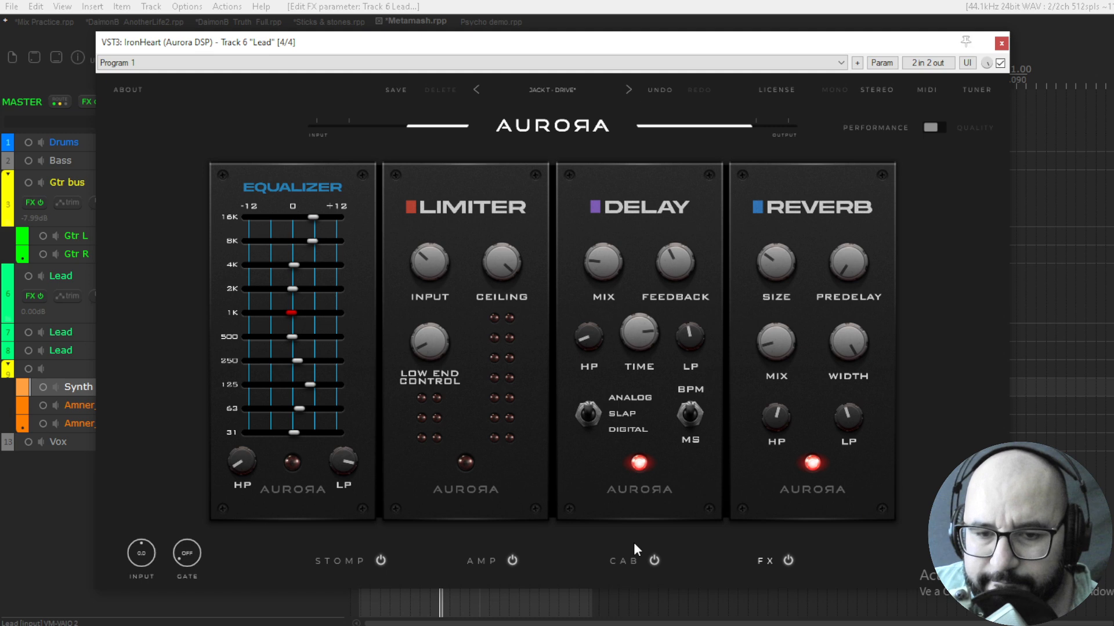
click(610, 560)
drag(552, 535, 596, 539)
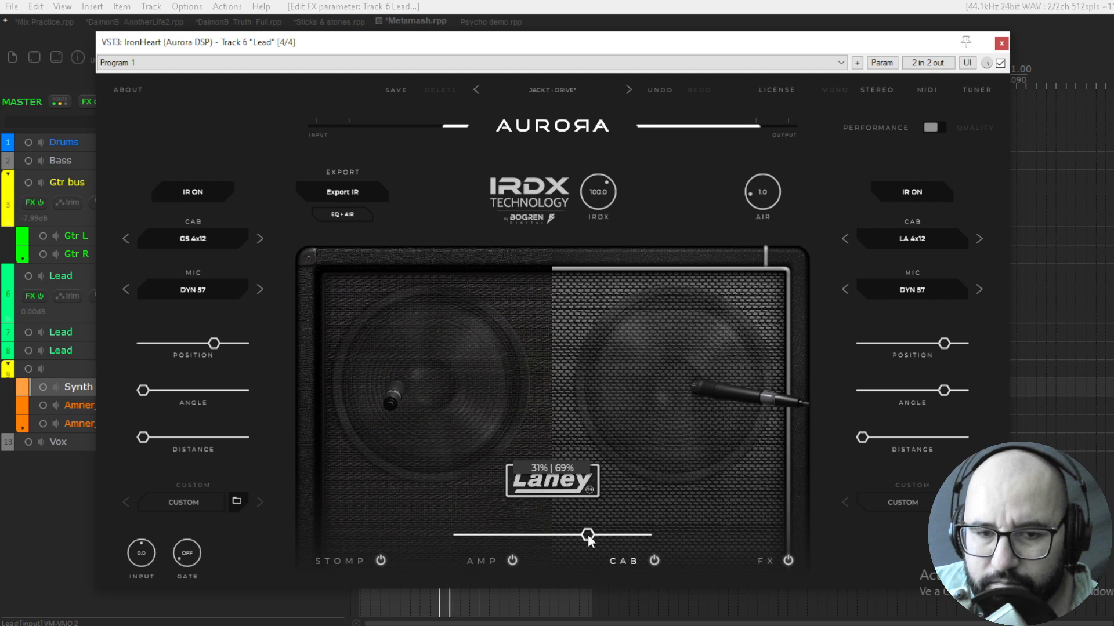
In the amp section, lower the upper bass, raise the upper middle to about +0.9 and adjust the upper treble
click(489, 558)
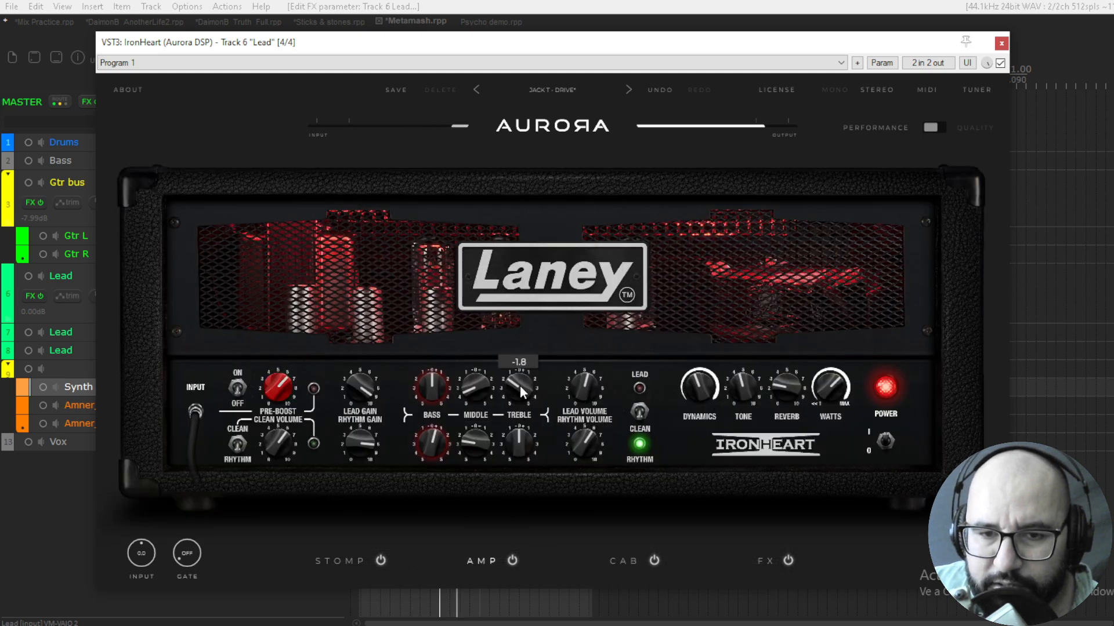
drag(471, 391, 484, 334)
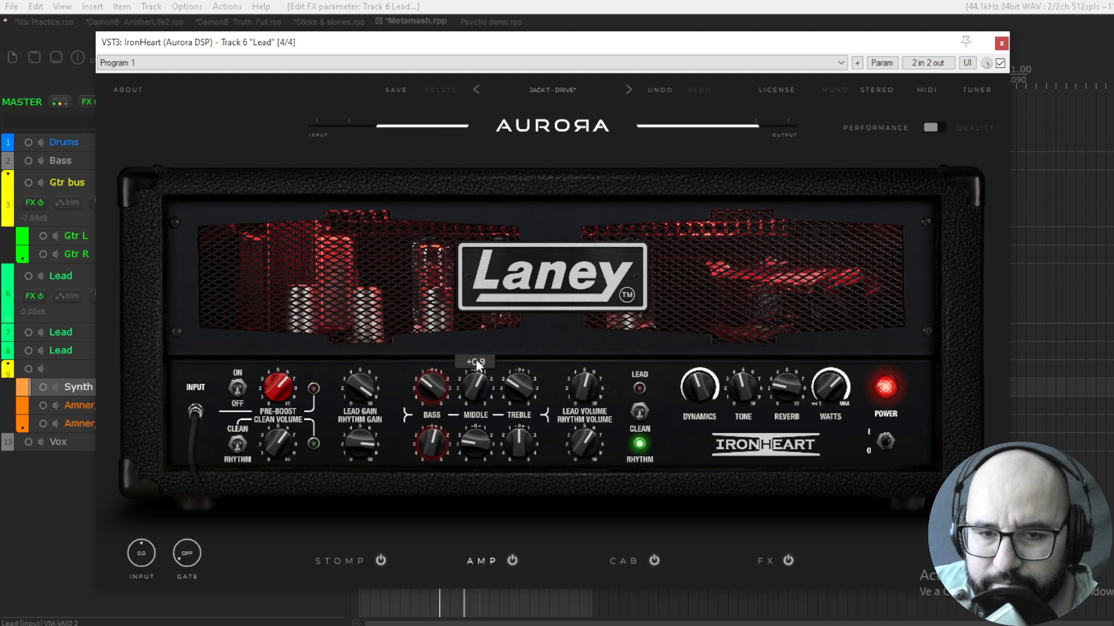
drag(520, 375, 520, 395)
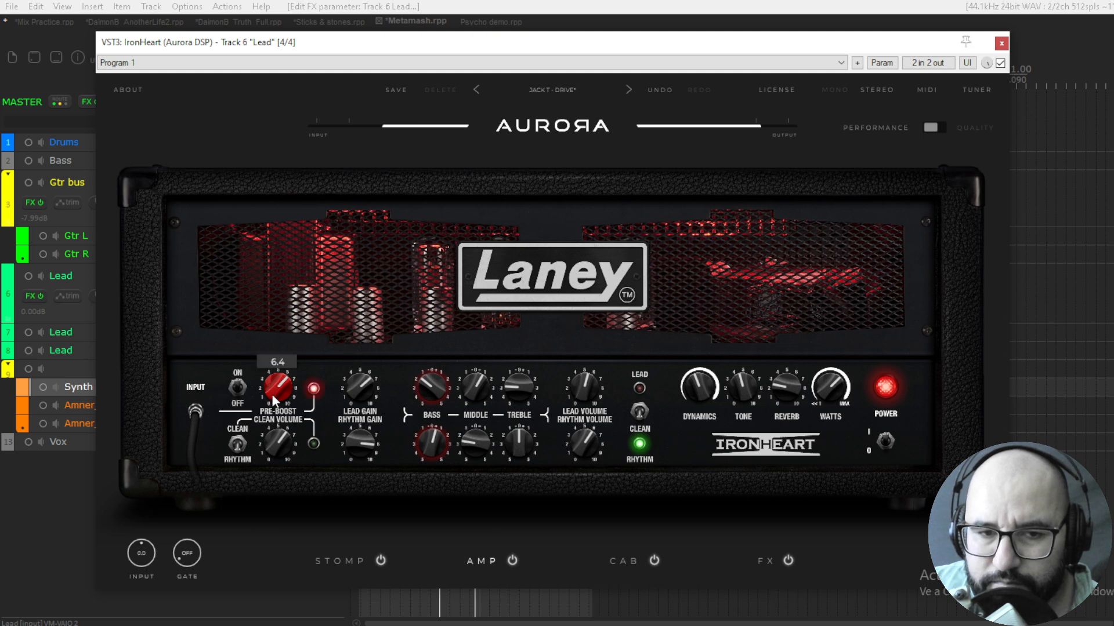
Lower the amp's pre-boost, set the upper bass to about -4.9 and reduce the upper treble
drag(271, 394, 274, 420)
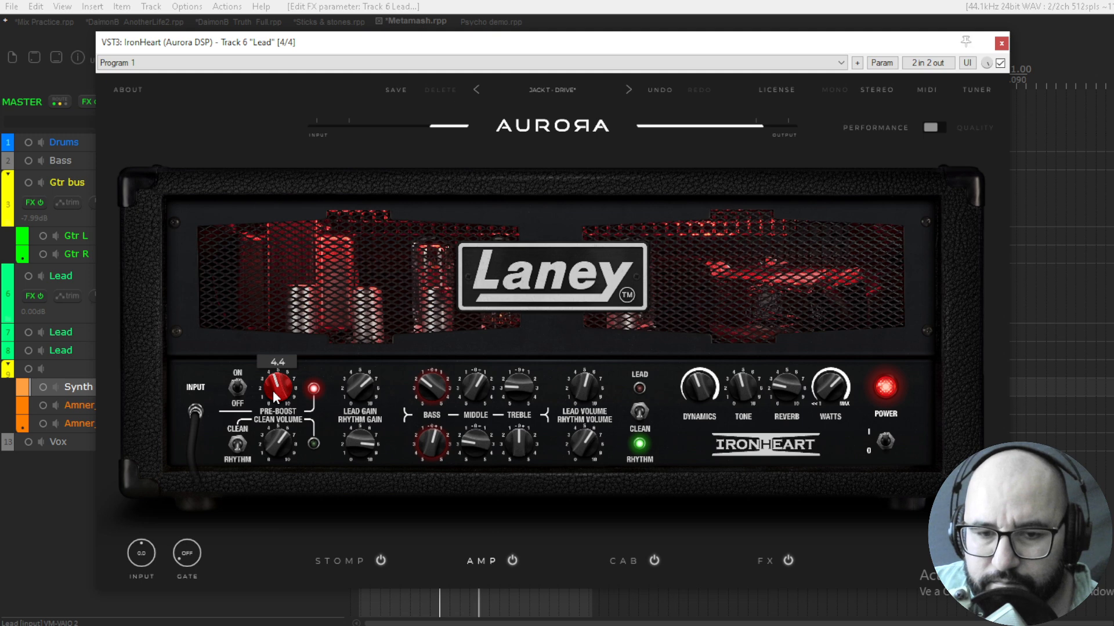
drag(276, 389, 279, 409)
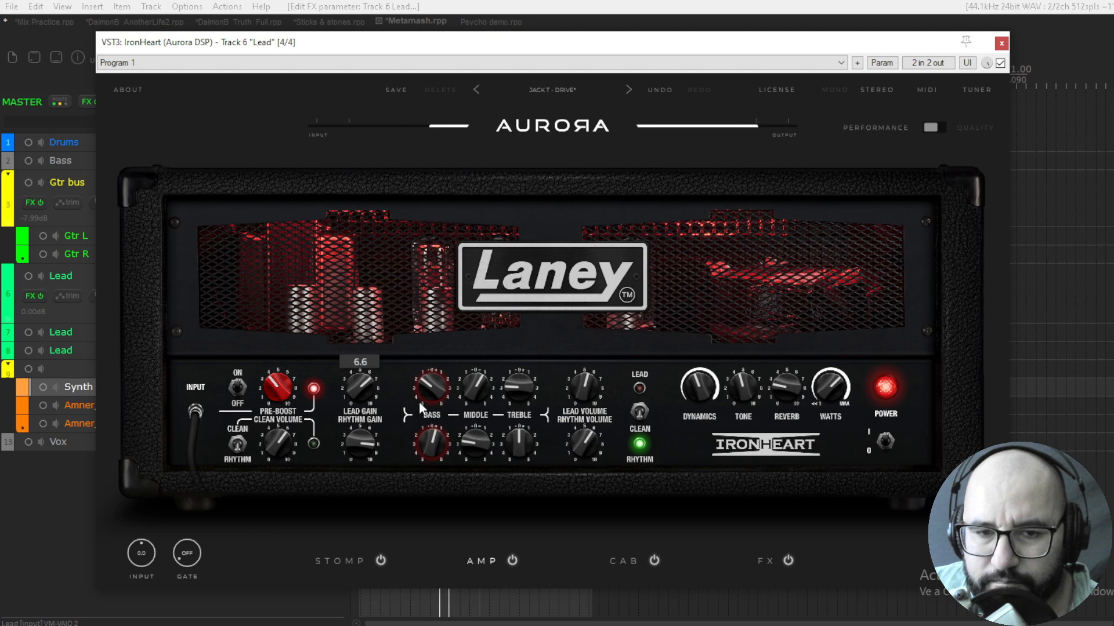
drag(440, 392, 430, 450)
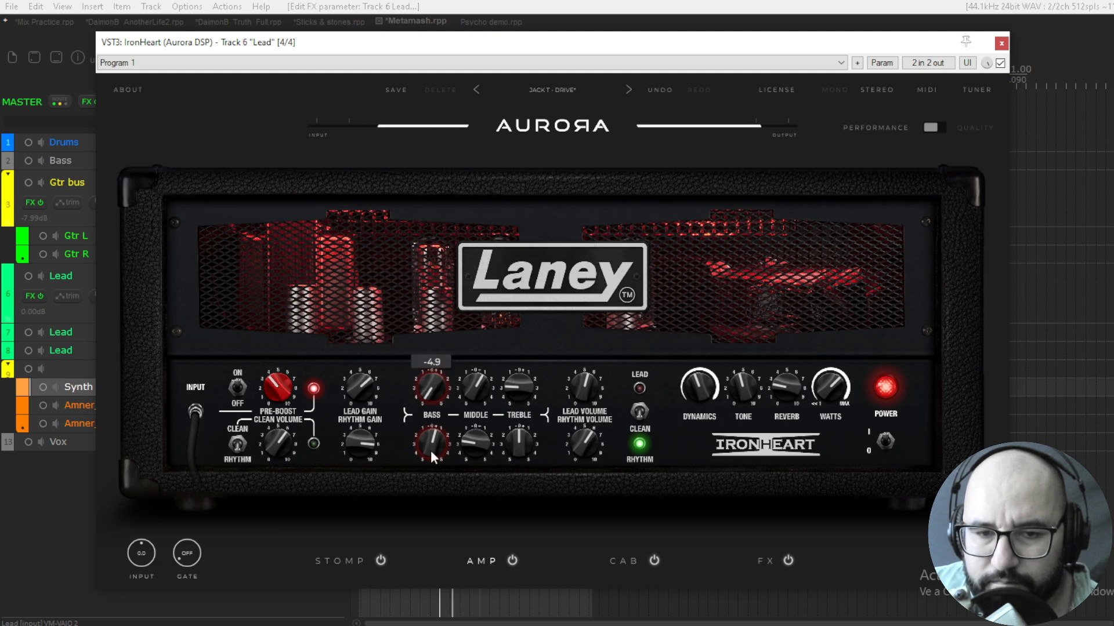
drag(521, 389, 517, 406)
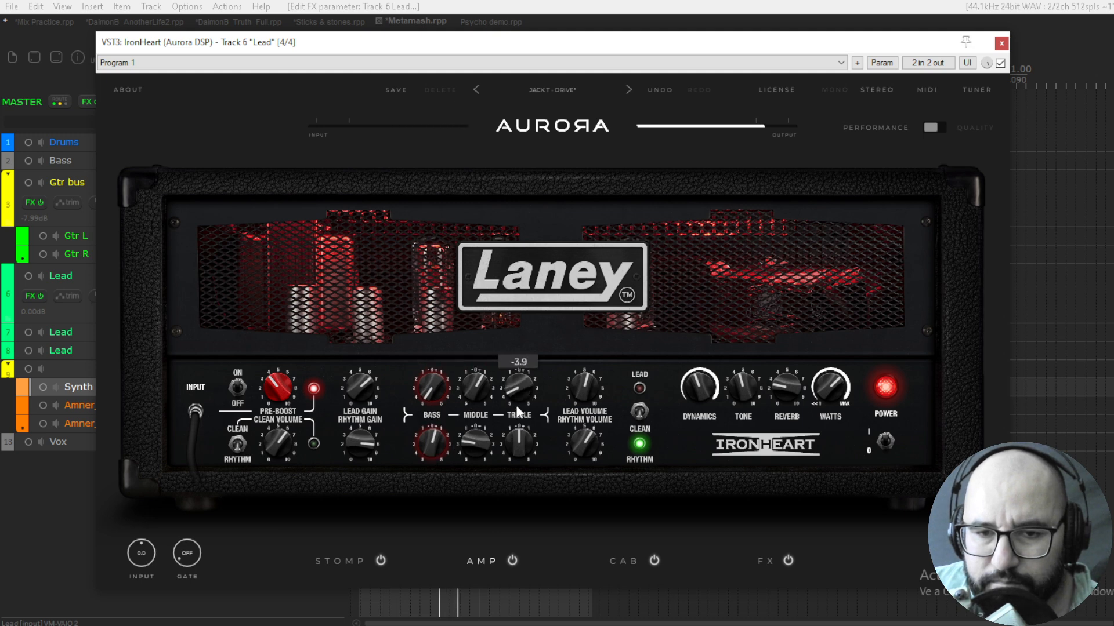
Set the upper treble to about -0.3 with the lead channel active, compare with the rhythm channel and return to lead
click(638, 413)
drag(520, 363, 530, 315)
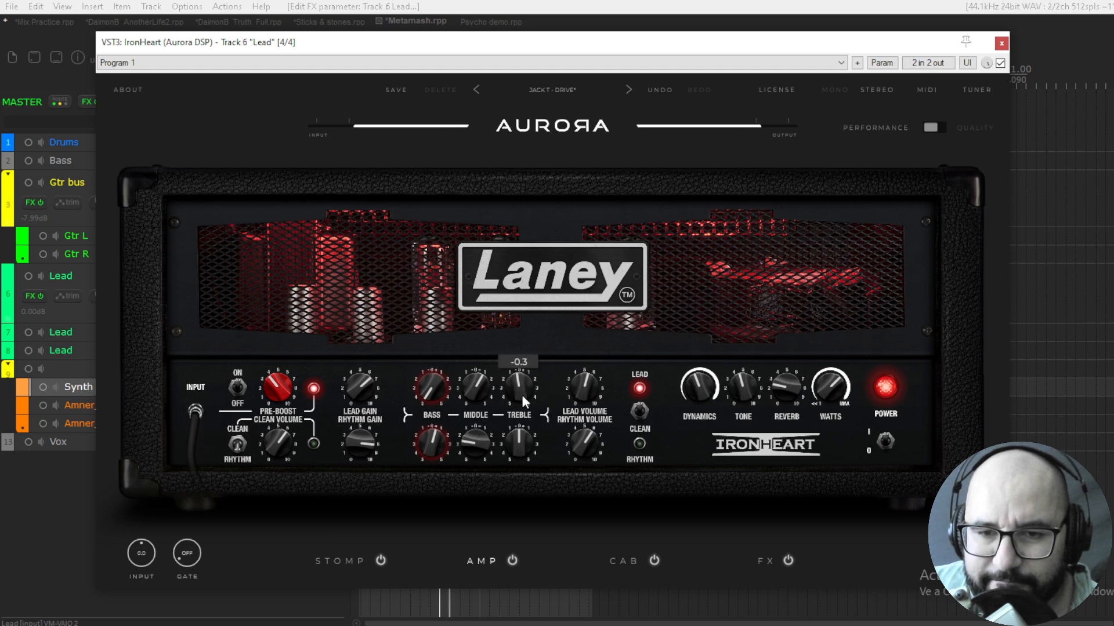
click(640, 407)
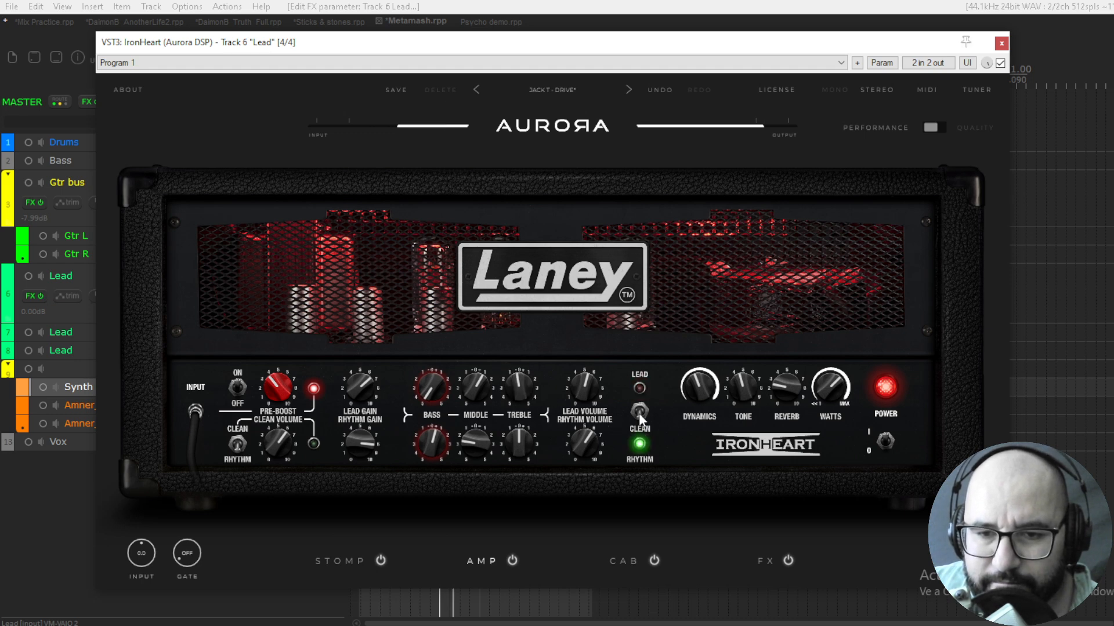
click(639, 407)
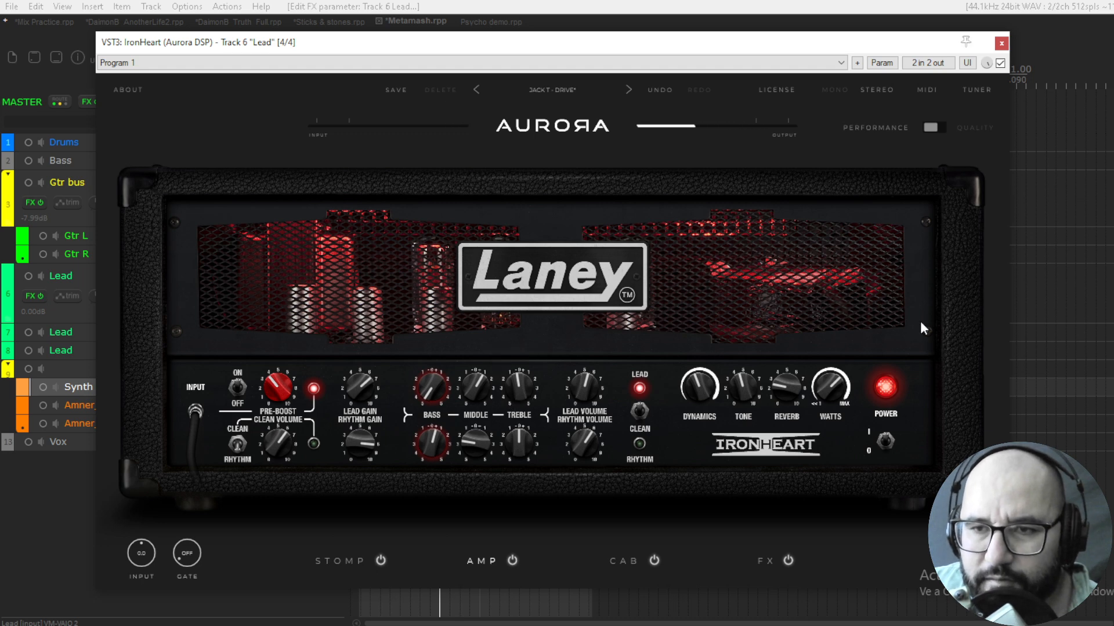
Close IronHeart, switch to the Psycho demo project and clear the Master Mixer from the Ugritone Drums window
click(1001, 43)
click(496, 23)
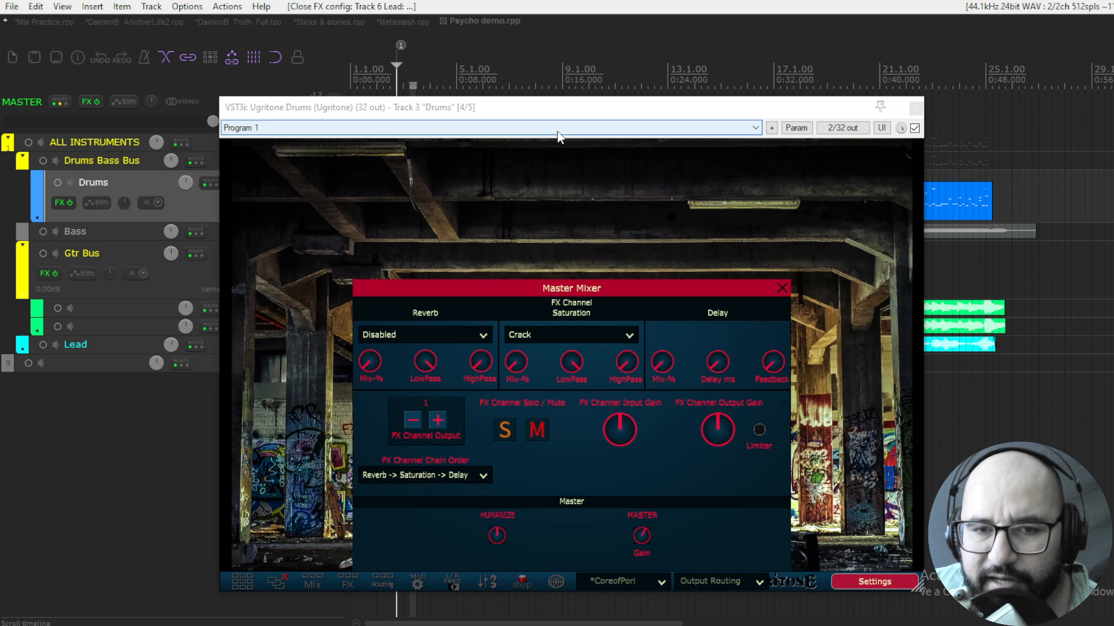
click(781, 288)
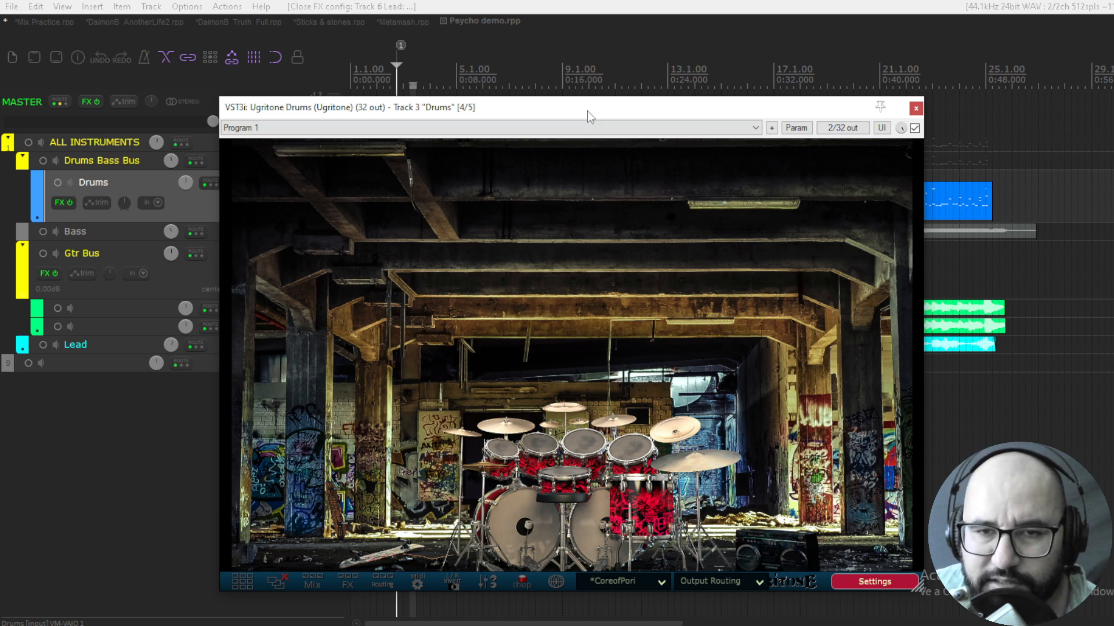
drag(586, 106, 579, 88)
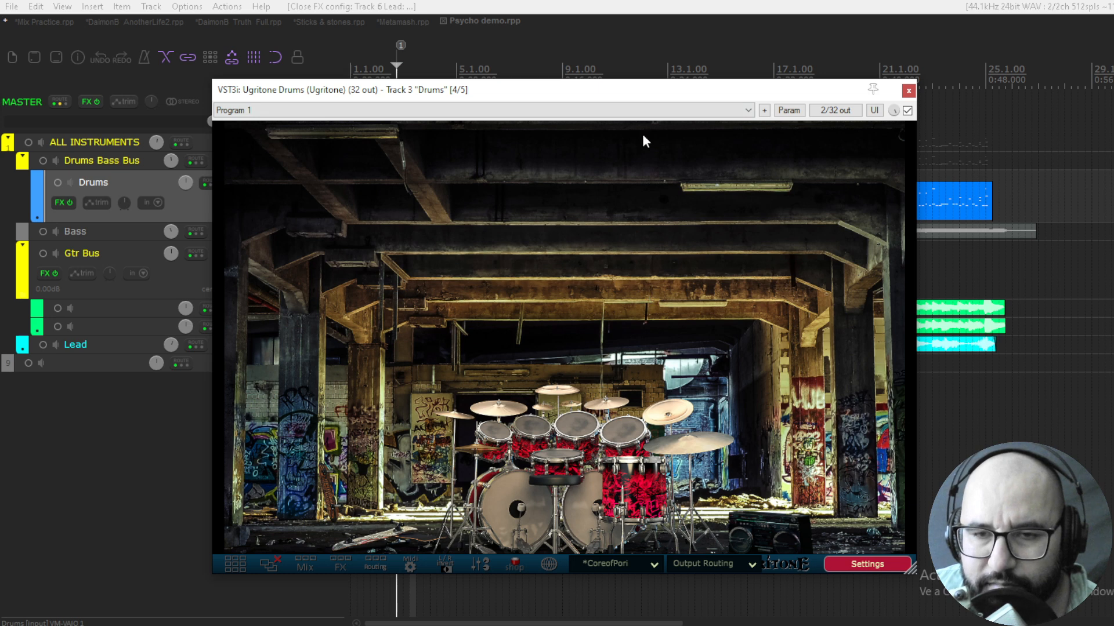
drag(642, 100, 644, 104)
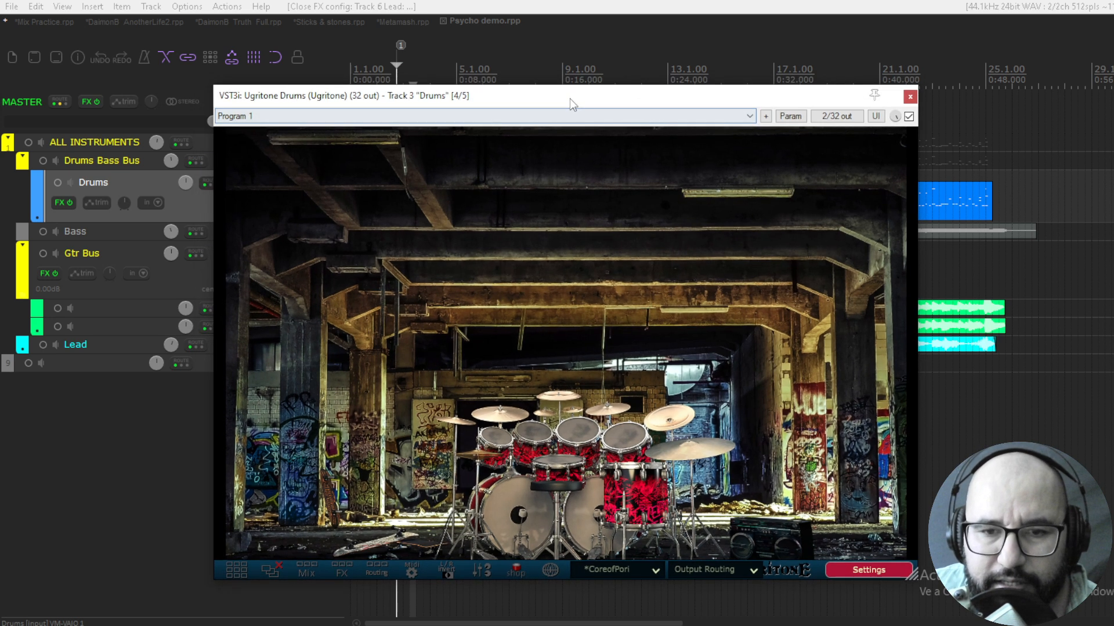
Check the CoreofPori kit preset list and open the kick, snare, tom 1 and tom 2 panels
click(635, 569)
mouse_move(642, 586)
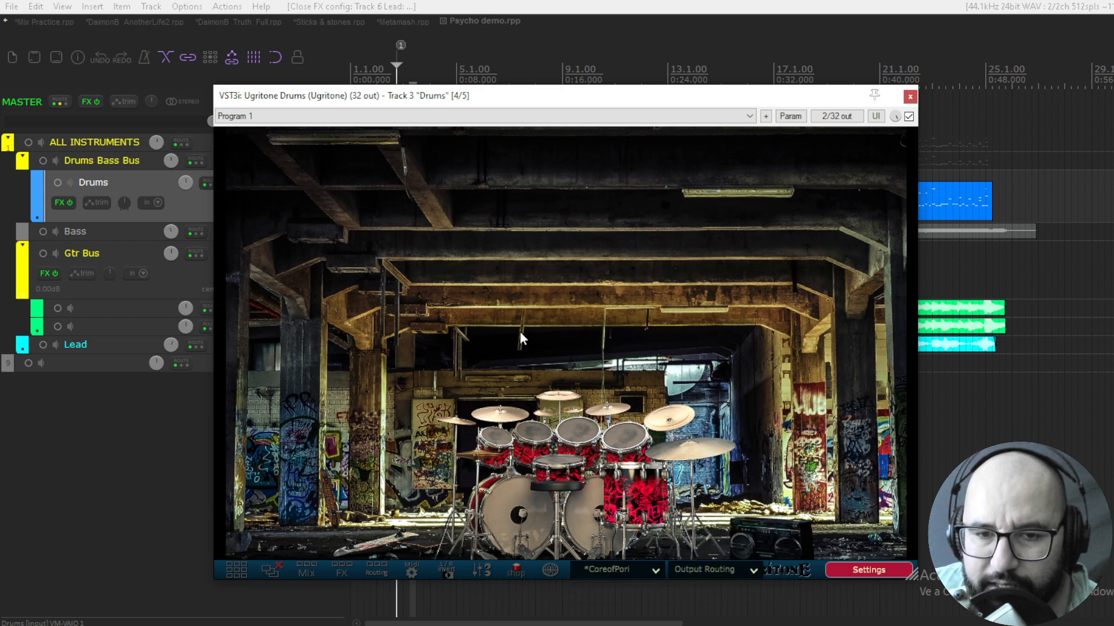
click(515, 500)
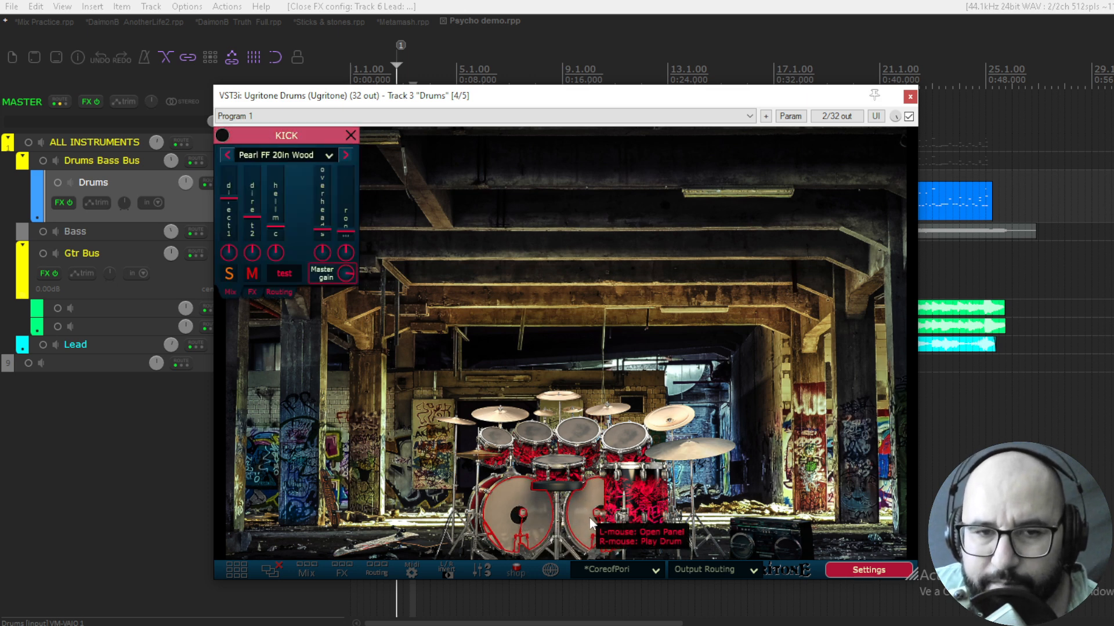
click(556, 461)
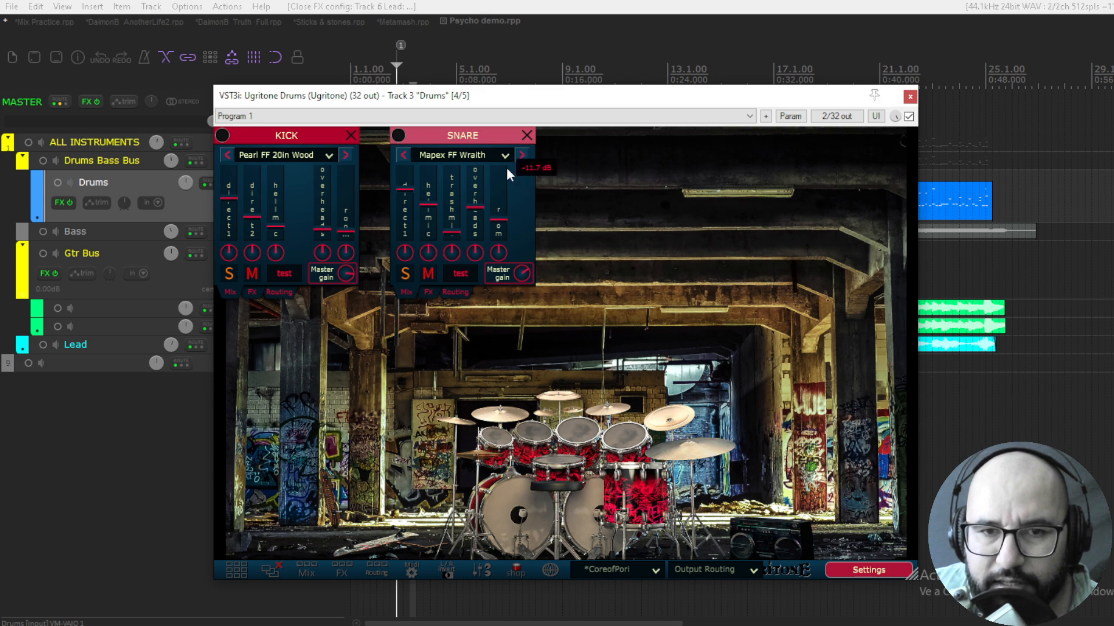
click(528, 432)
click(527, 431)
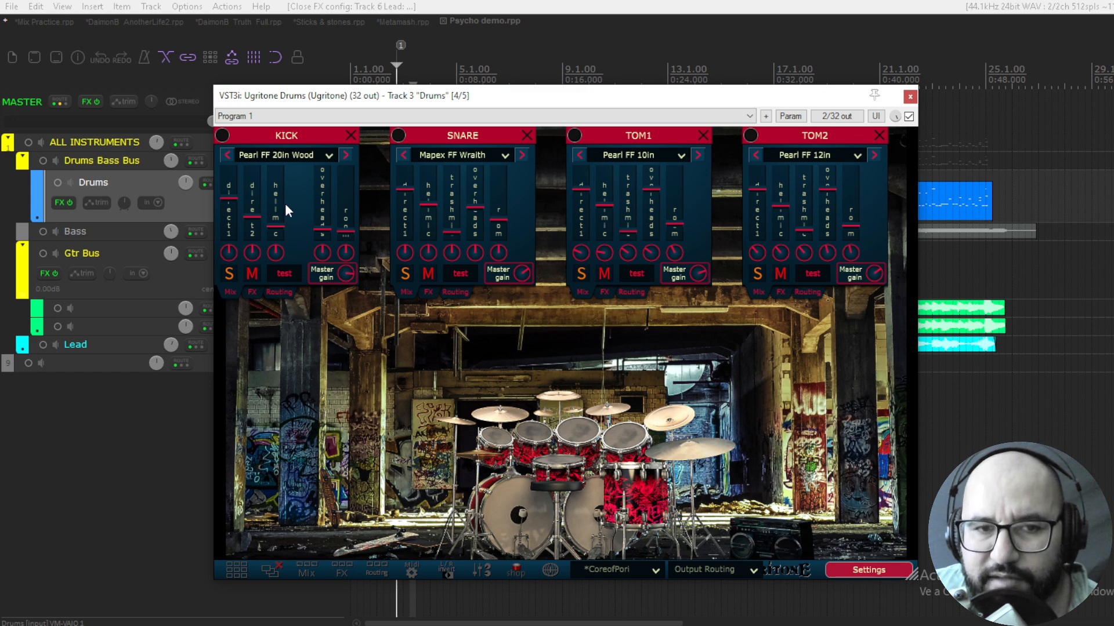
Lower the kick's direct 1 and room levels, raise its overheads and keep the direct 1 pan centred
mouse_move(251, 204)
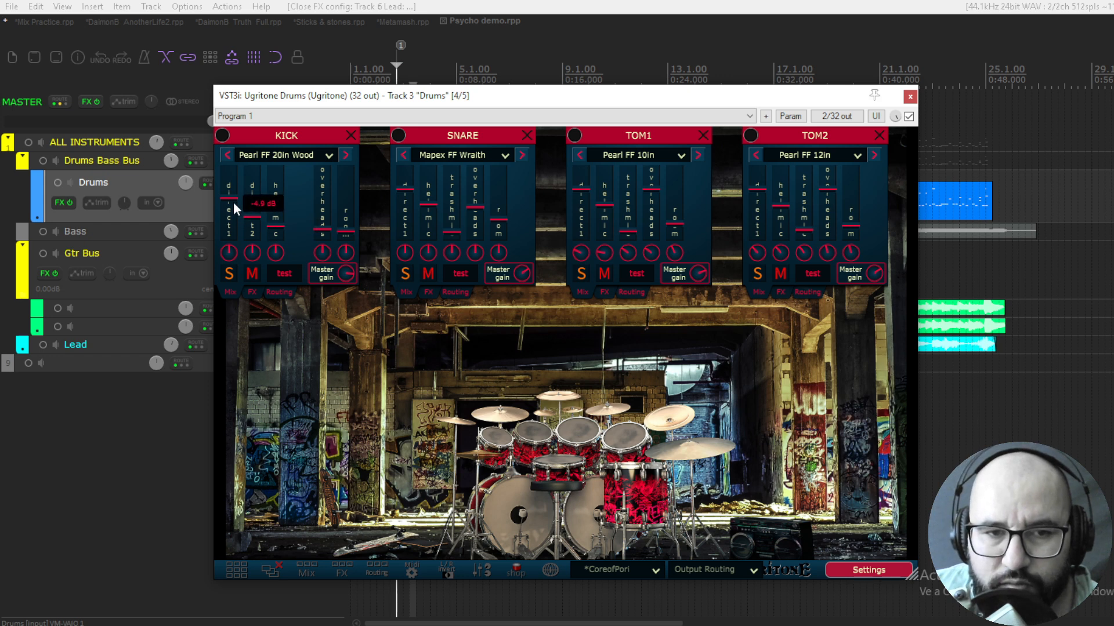
drag(232, 195, 232, 202)
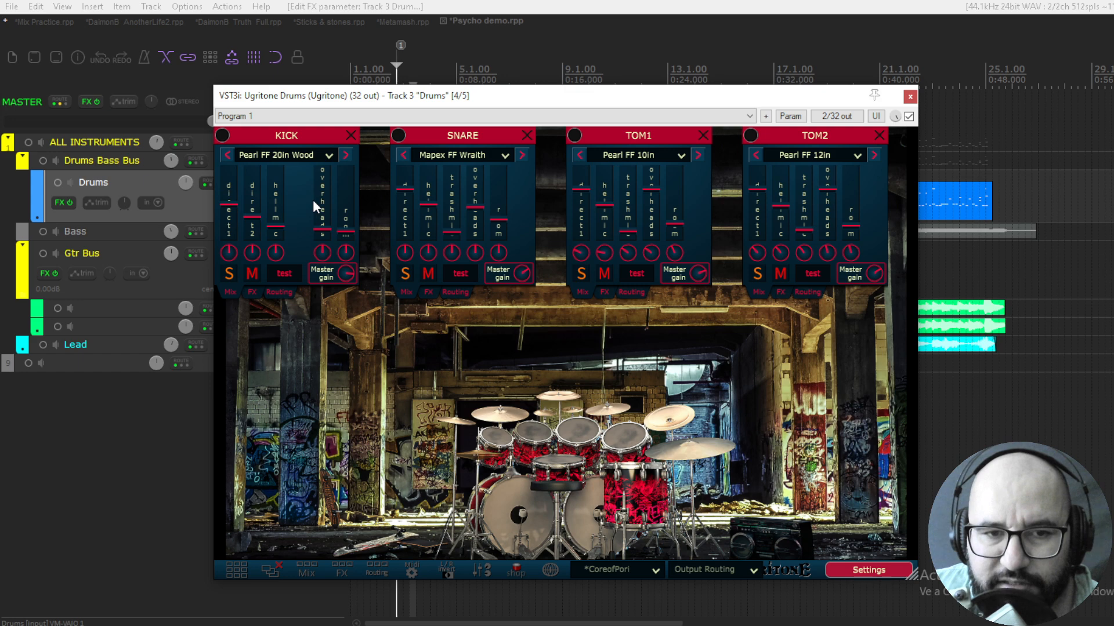
mouse_move(263, 238)
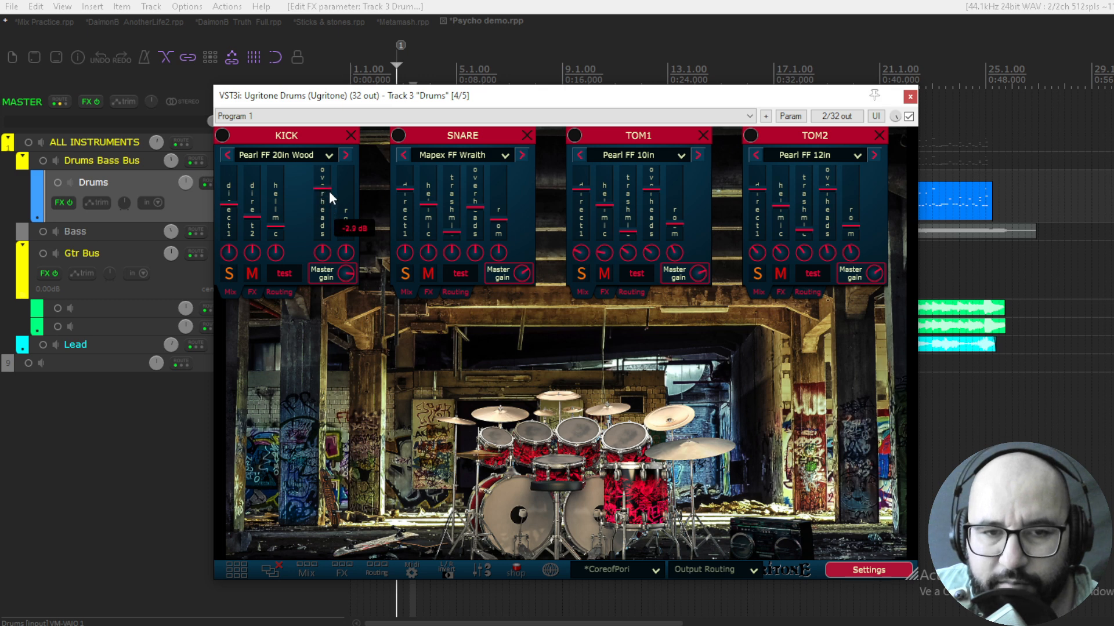
drag(328, 190, 357, 256)
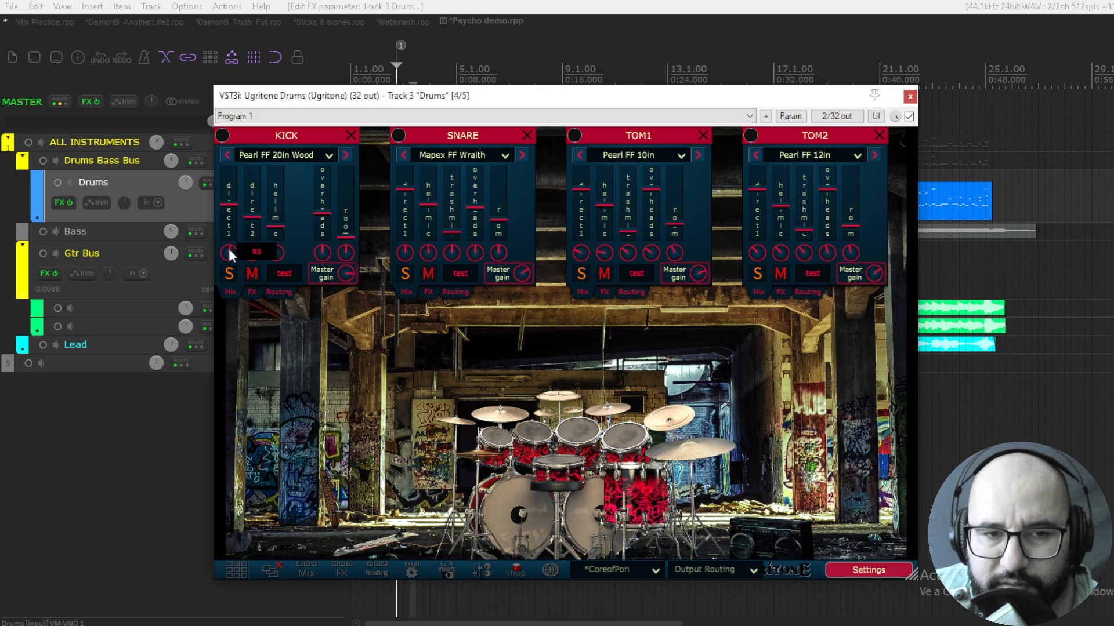
drag(229, 249, 229, 255)
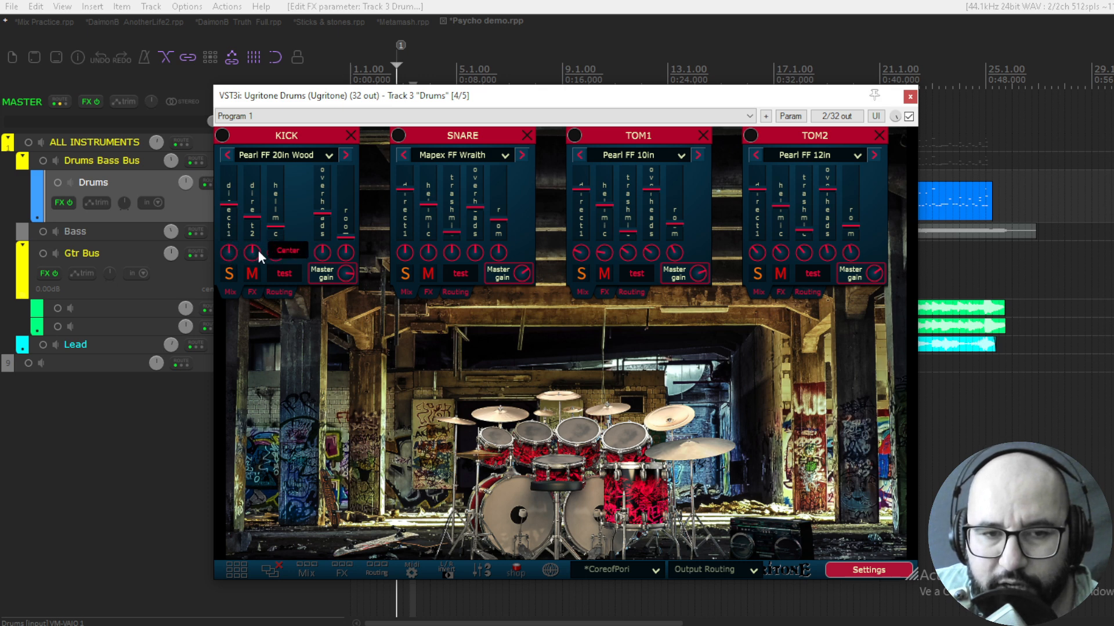
Raise the kick's direct 2 level, lower direct 1, set the hell mic to about -12.8 dB and audition the kick
mouse_move(276, 232)
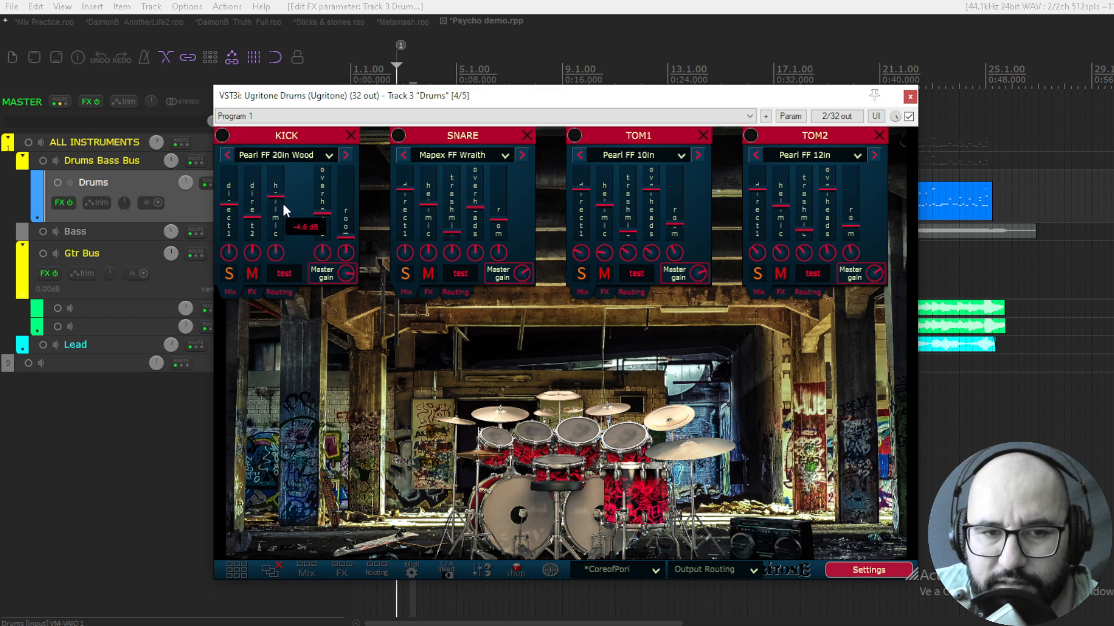
mouse_move(280, 200)
mouse_down()
mouse_move(283, 224)
mouse_move(252, 193)
mouse_move(276, 205)
mouse_up()
mouse_move(252, 219)
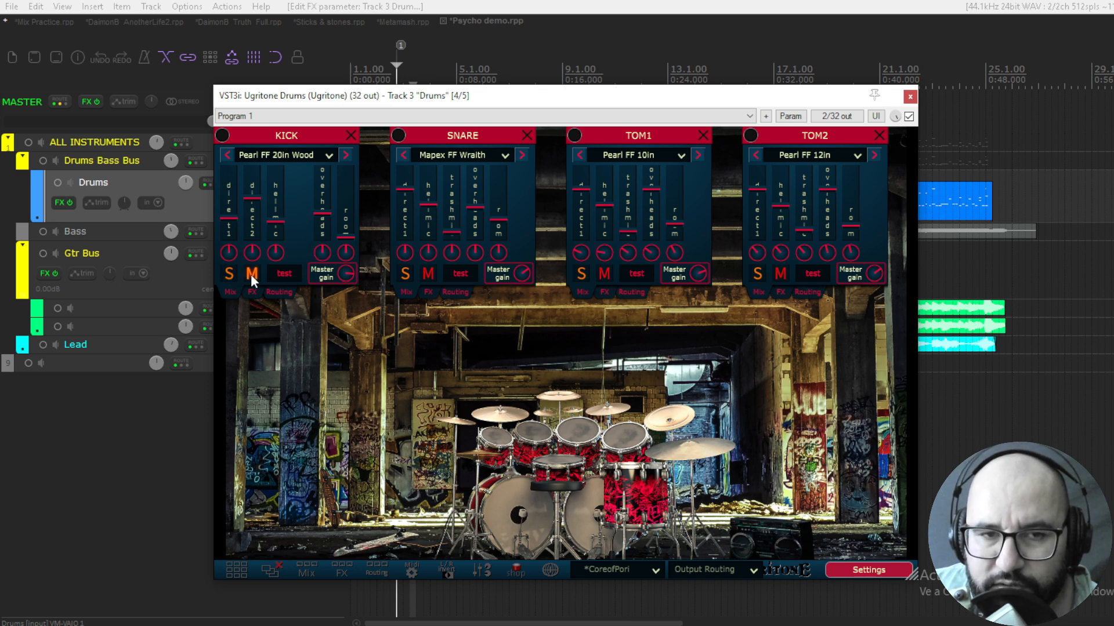
click(282, 274)
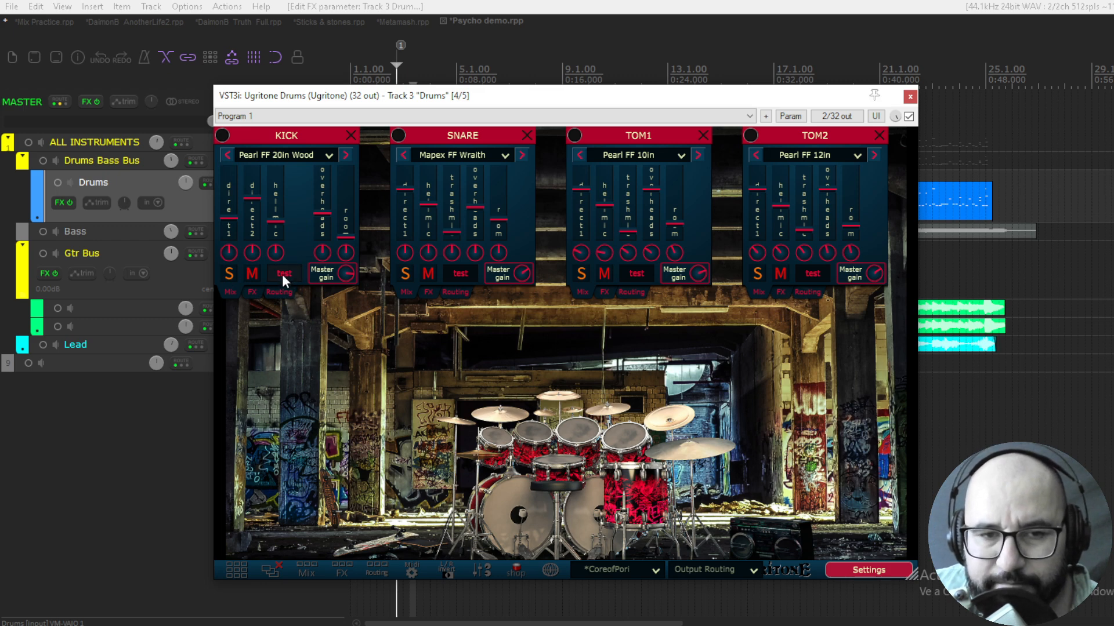
click(282, 274)
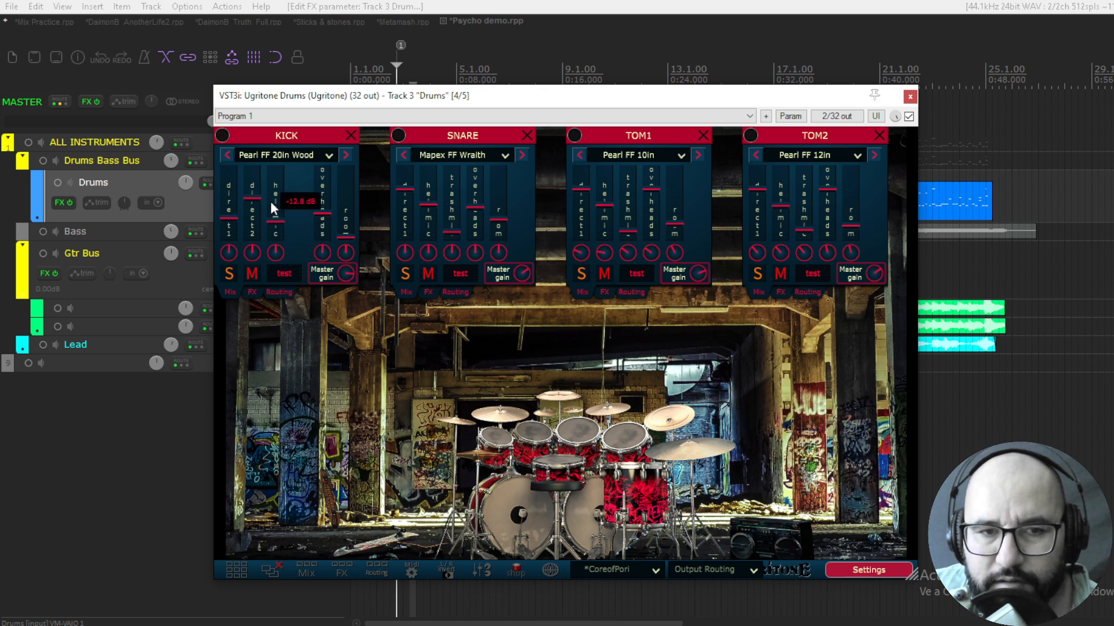
Rebalance the kick's microphone levels with more room, try panning the room and recentre it, and audition the kick
drag(274, 220, 232, 206)
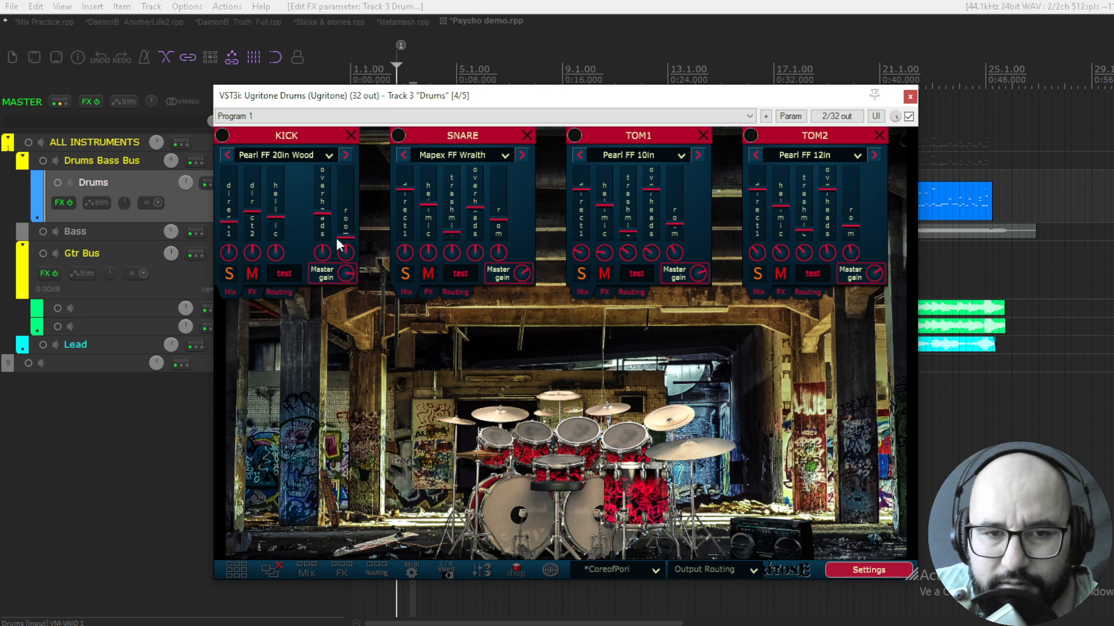
drag(353, 235, 352, 197)
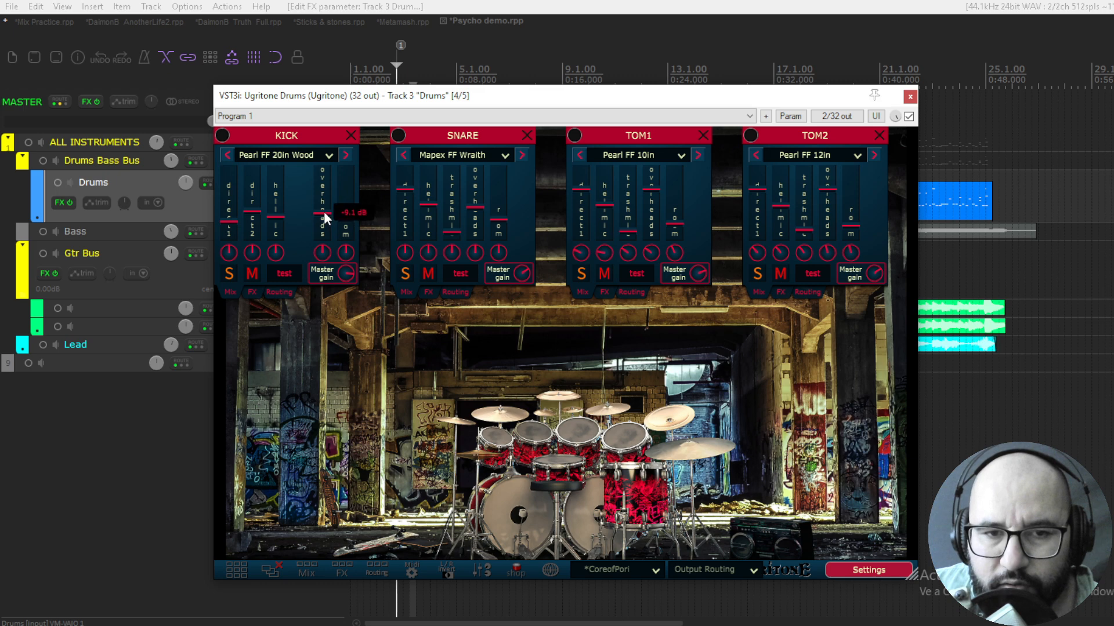
drag(330, 174, 346, 273)
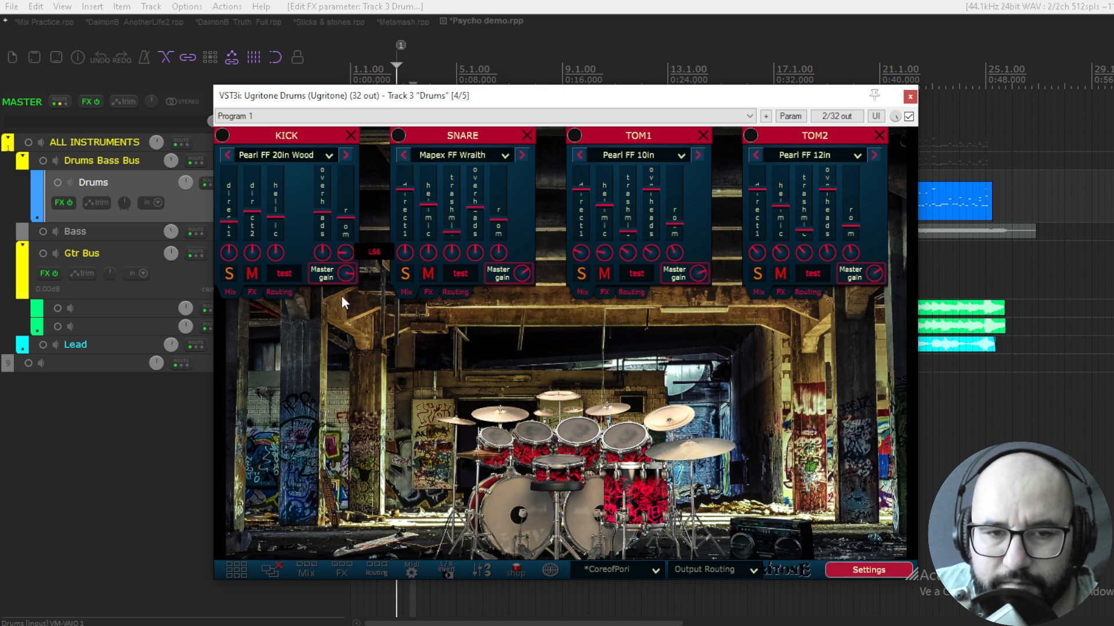
double_click(346, 253)
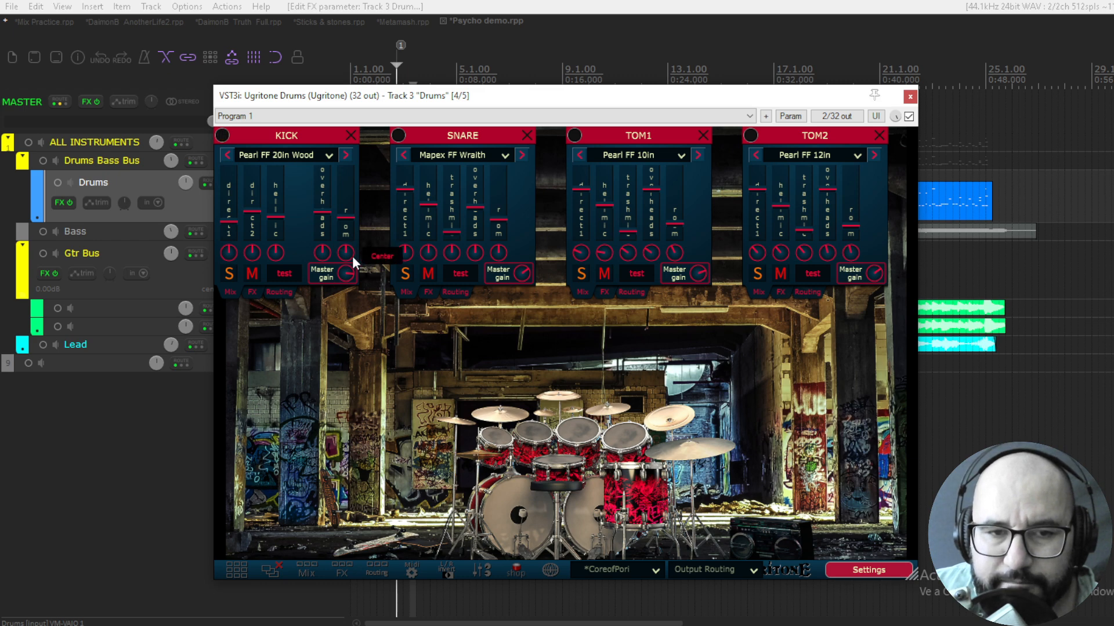
click(280, 276)
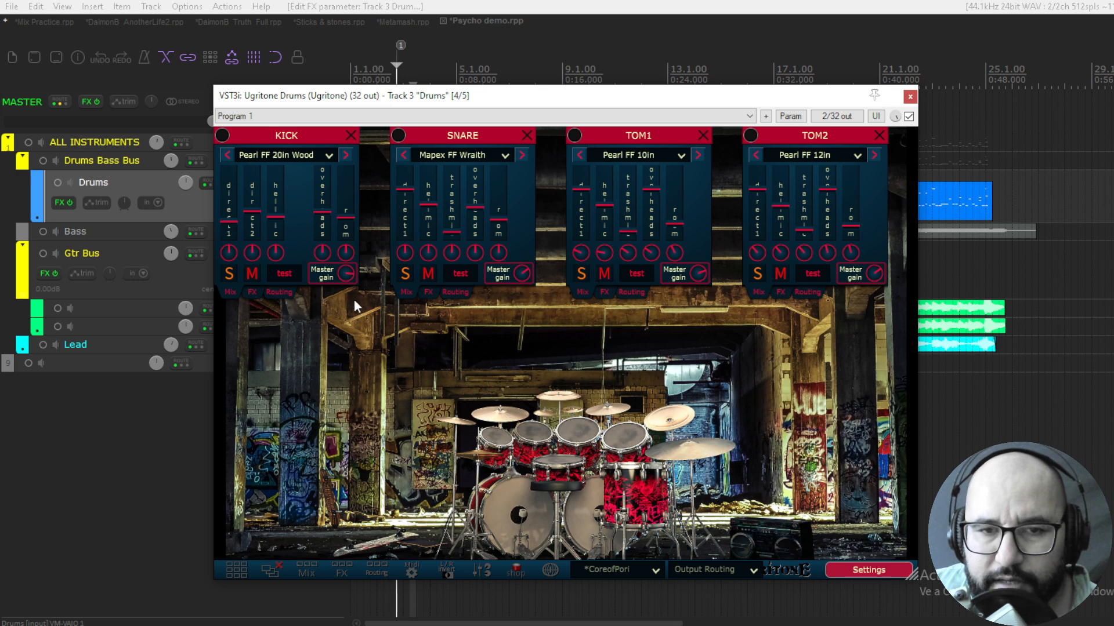
Close the individual tom 2, tom 1, snare and kick panels so only the drum kit view is left
click(878, 136)
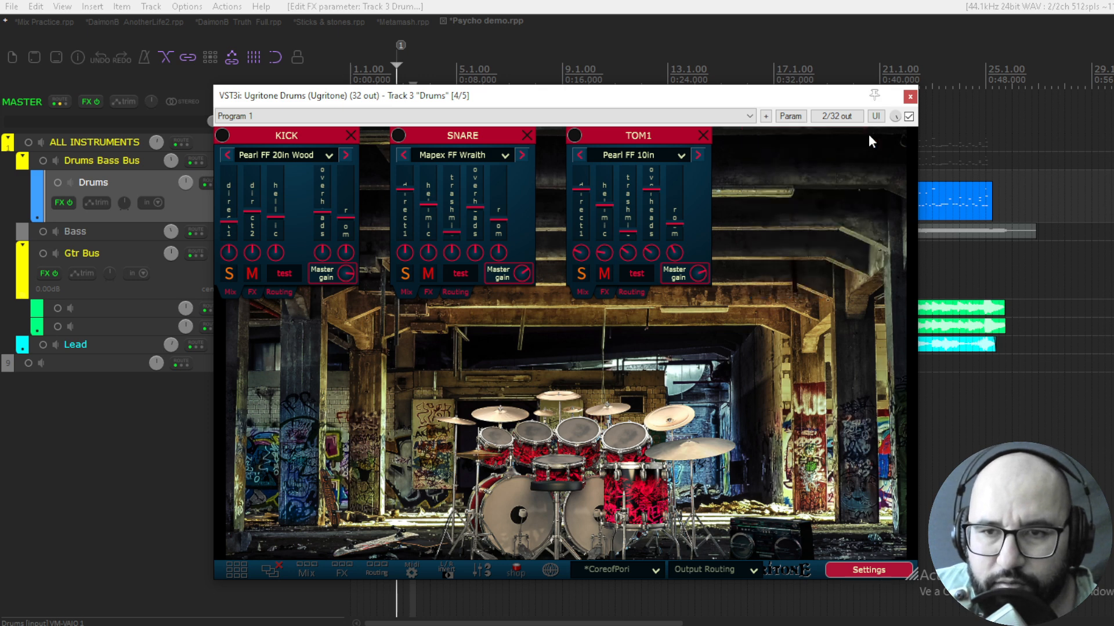
click(702, 135)
click(526, 135)
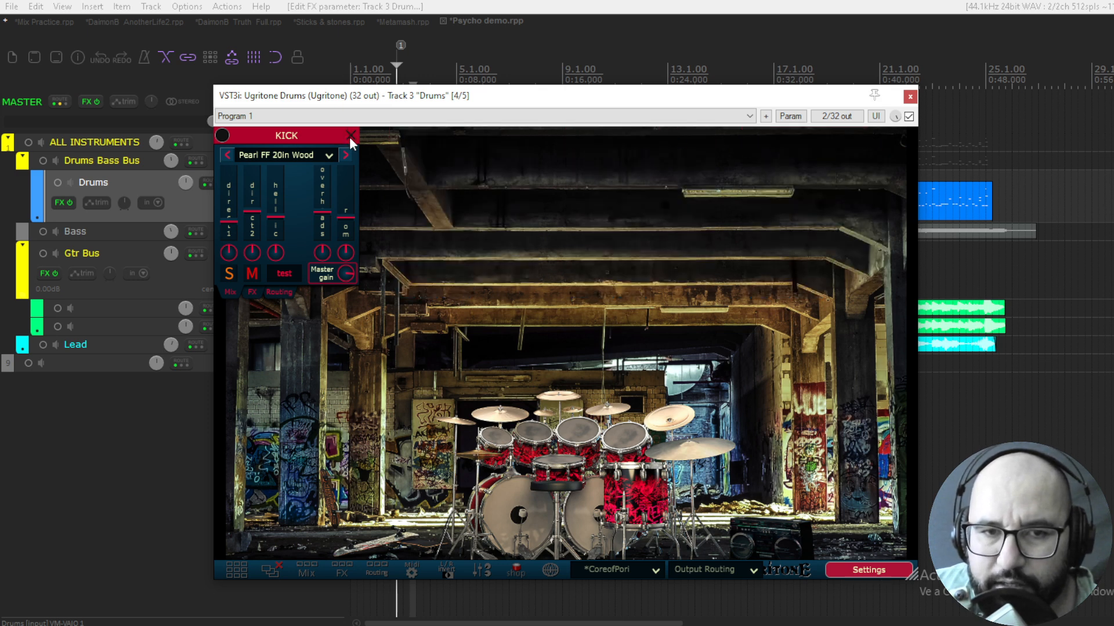
click(350, 137)
Show the panels of all kit pieces at once, look through them and close them all together
click(238, 566)
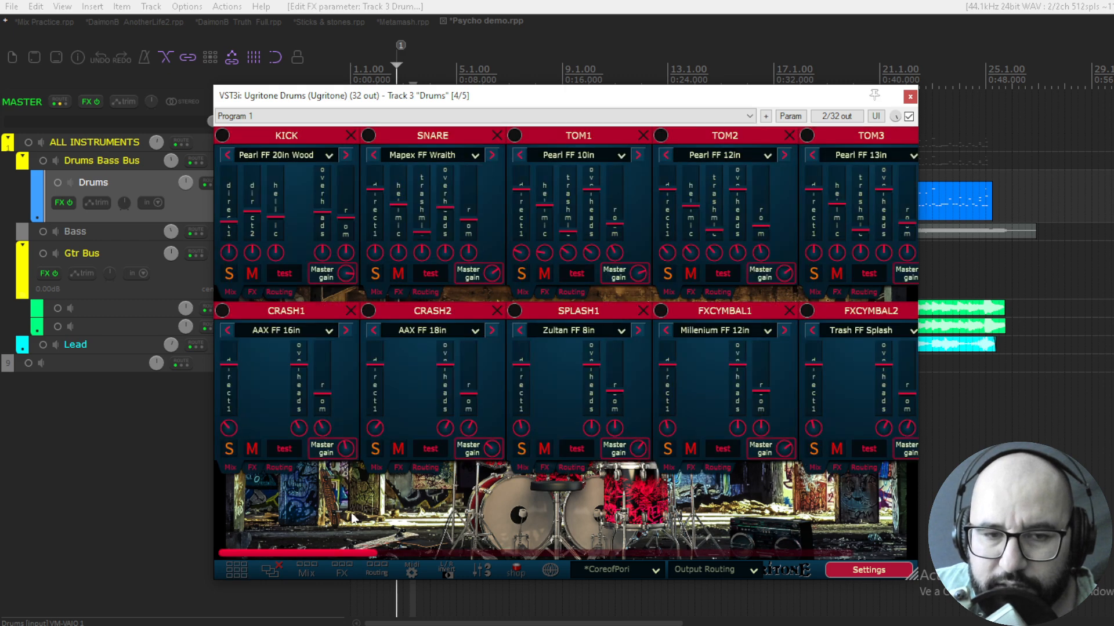
mouse_move(335, 553)
mouse_down()
mouse_move(345, 554)
mouse_move(317, 551)
mouse_move(360, 552)
mouse_move(313, 545)
mouse_move(430, 555)
mouse_move(352, 555)
mouse_up()
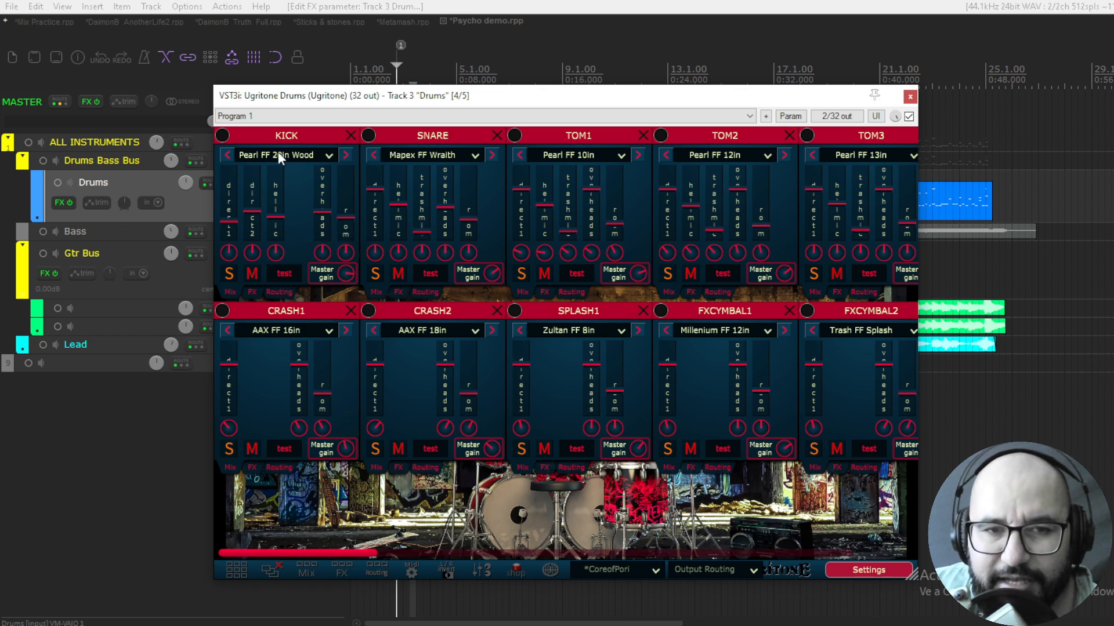
drag(366, 553, 312, 542)
click(268, 572)
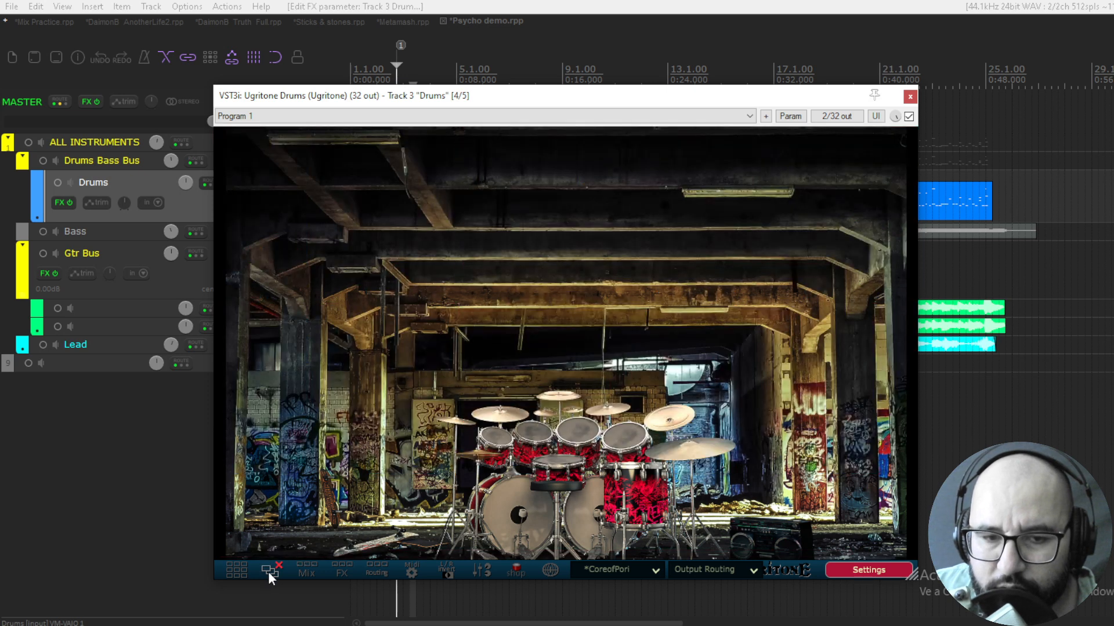
Reopen all kit piece panels, view their FX page and mix page, and close them
click(230, 570)
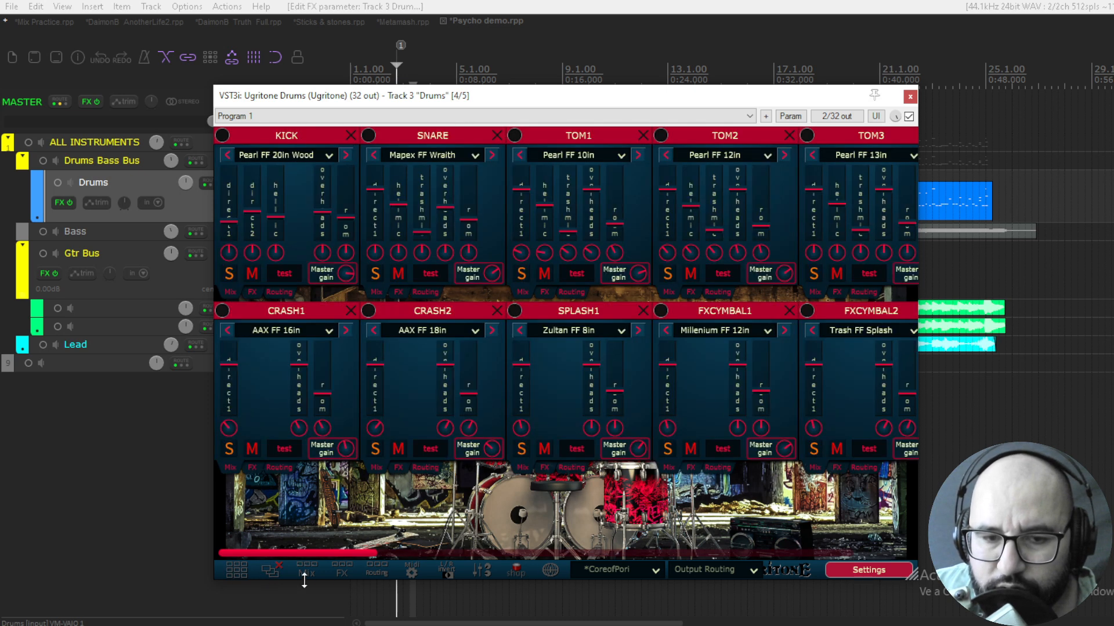
click(343, 569)
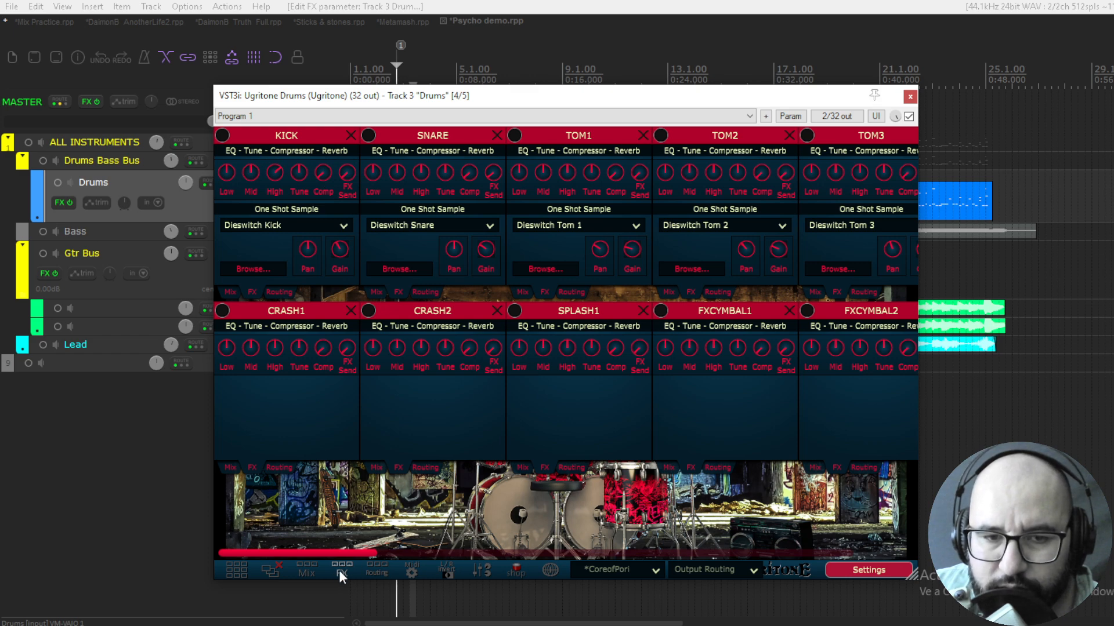
click(316, 570)
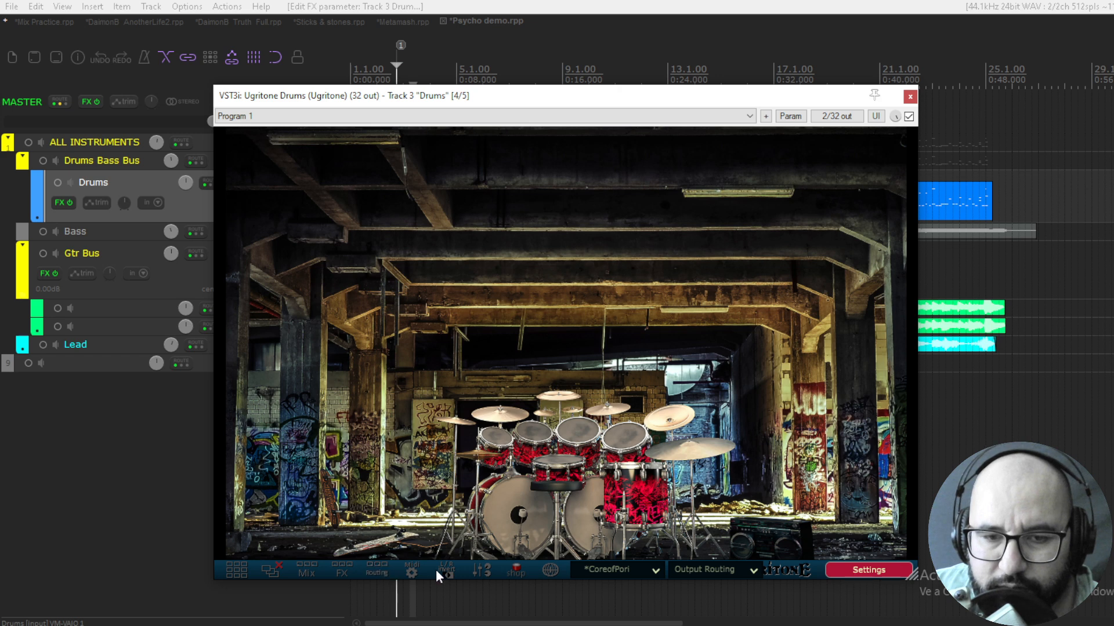
Open the Master Mixer, check the Humanize and master gain settings, and close it
click(477, 570)
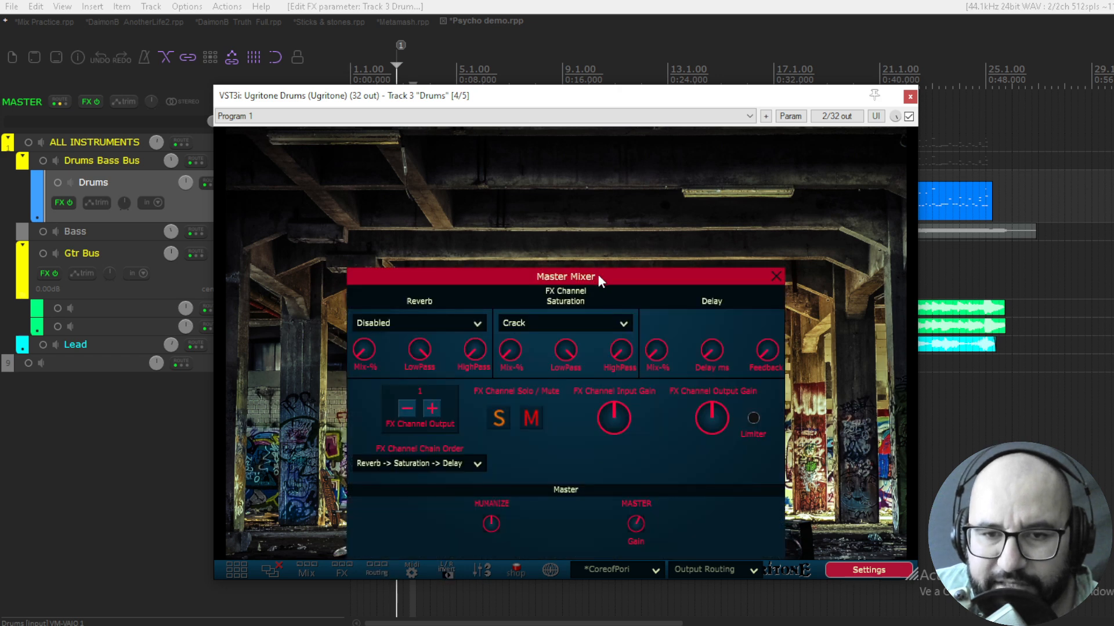
mouse_move(491, 529)
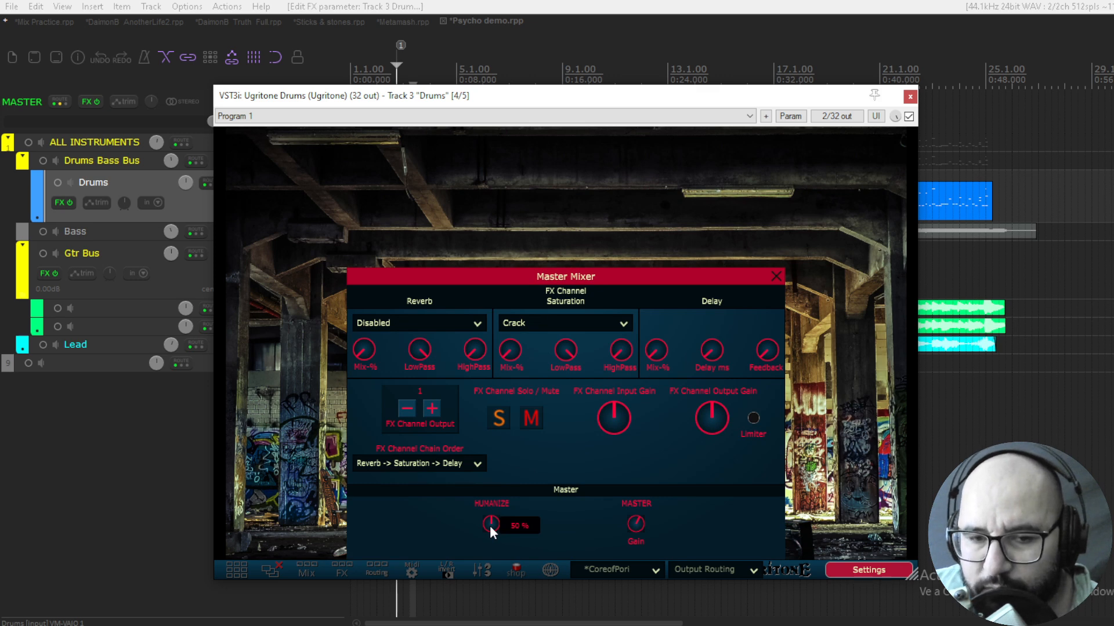
mouse_move(642, 521)
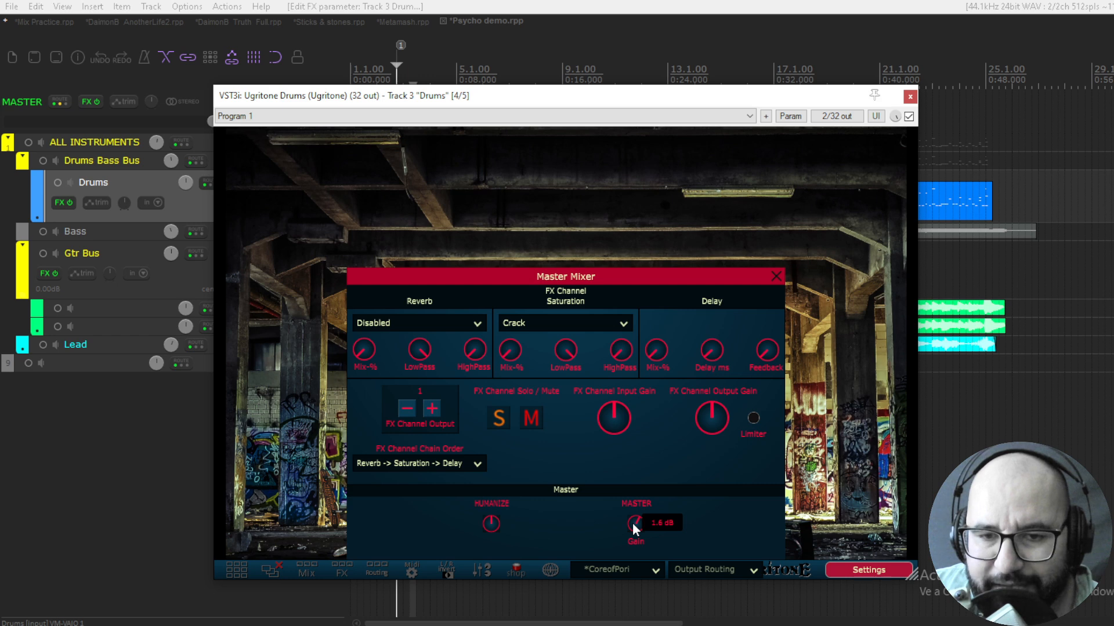
click(774, 275)
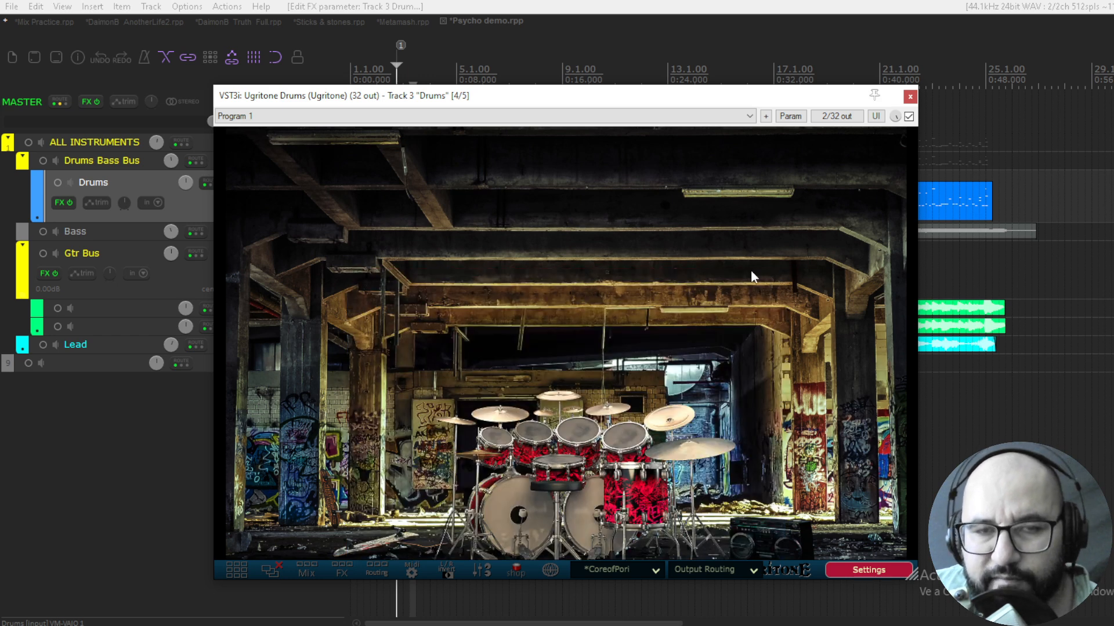
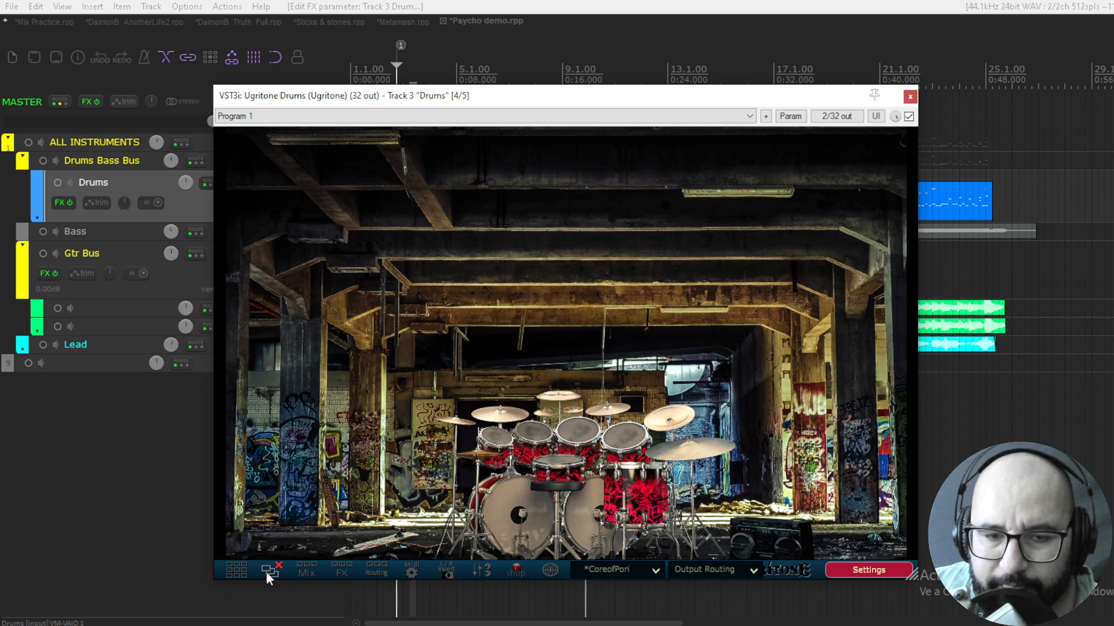
Show all kit piece panels on their mix pages, raise the kick and snare room mic levels, and solo the snare
click(236, 570)
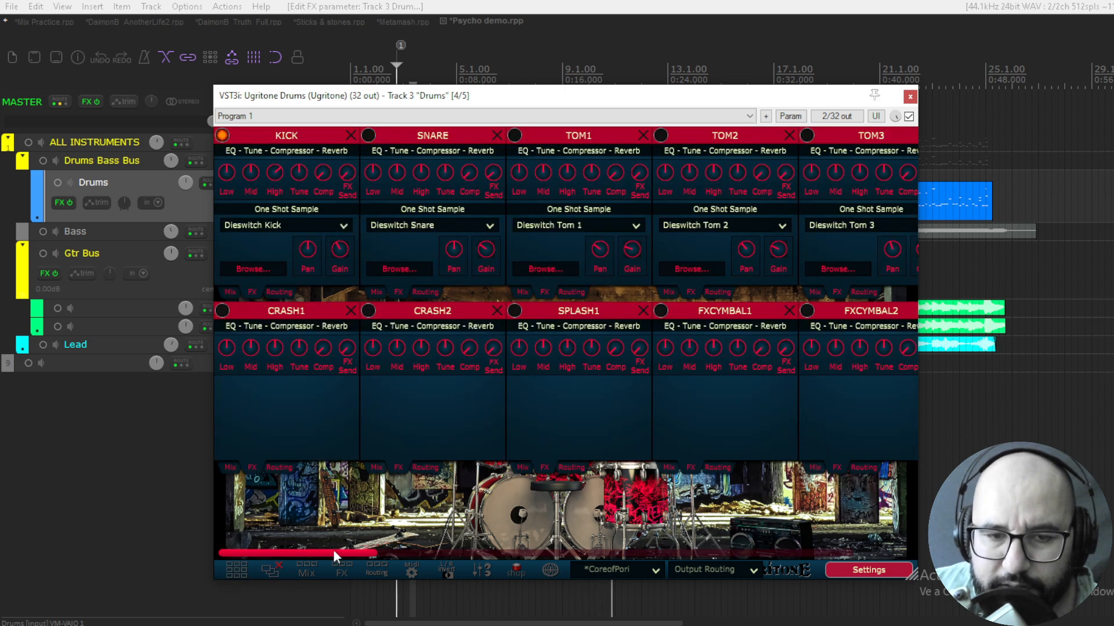
click(307, 570)
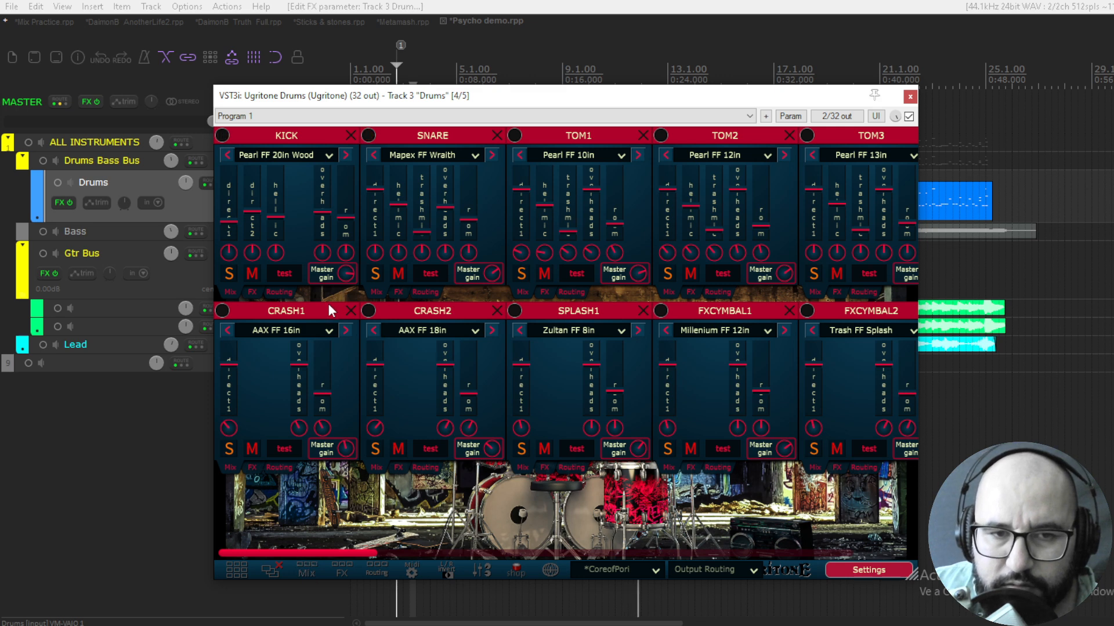
drag(343, 233, 344, 199)
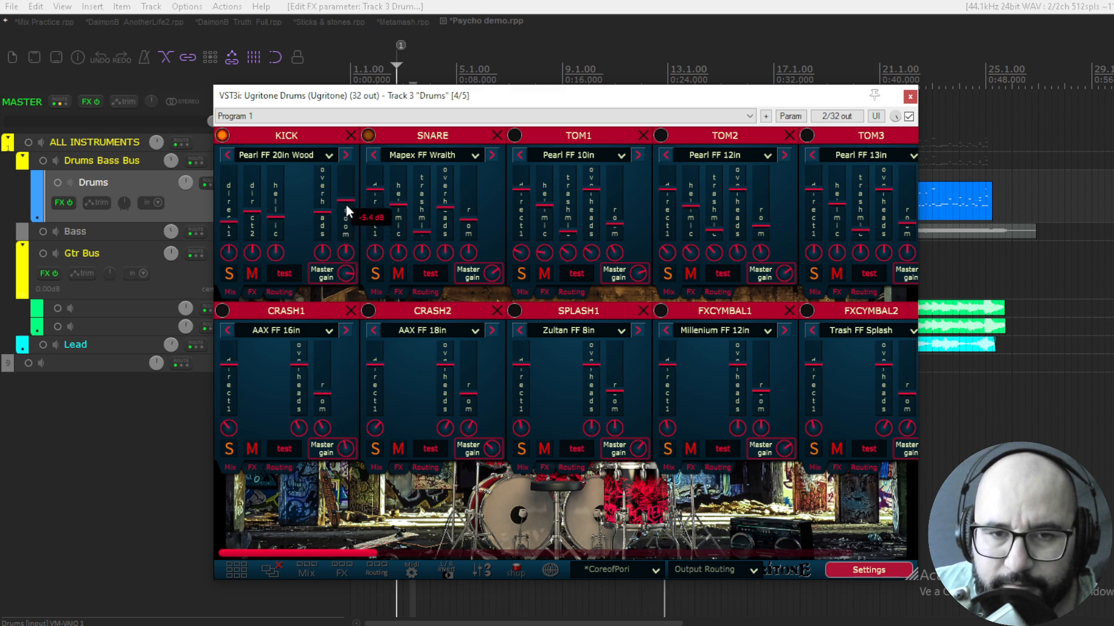
drag(469, 221, 476, 200)
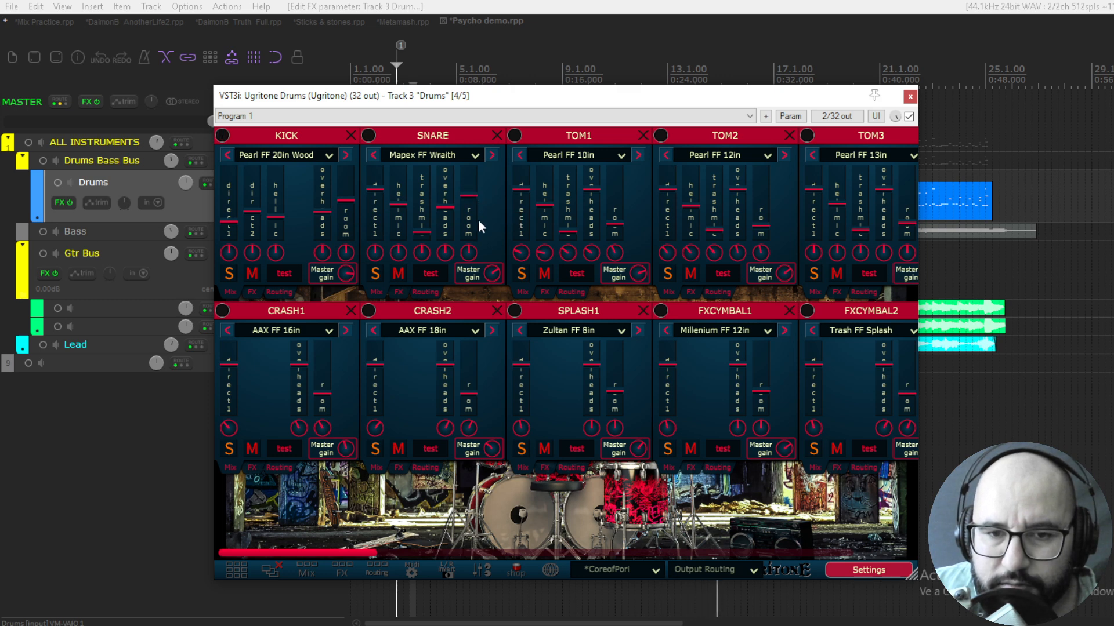
drag(352, 551, 382, 532)
click(347, 271)
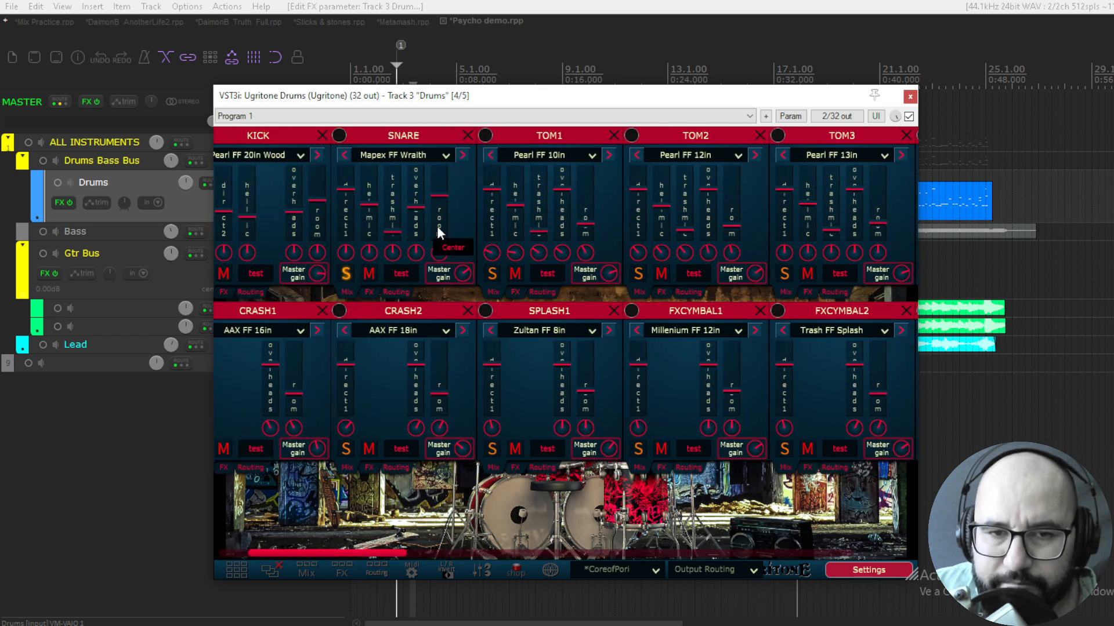
drag(440, 196, 439, 192)
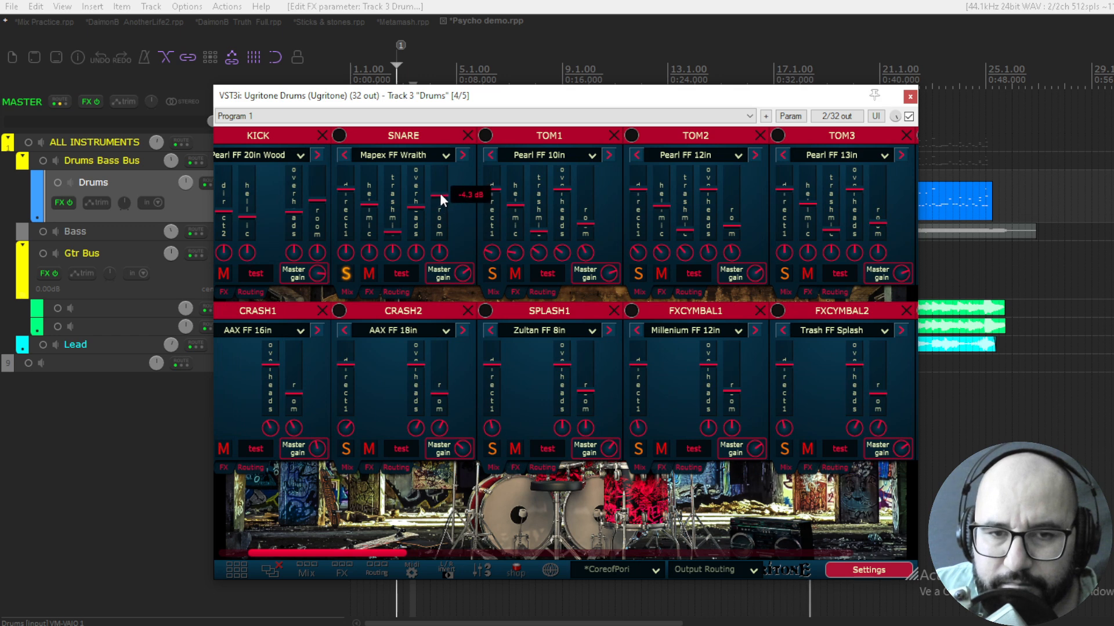
Load the Maple FF Piccolo snare from RIOT Drums 2 and close all the kit piece panels
click(444, 155)
mouse_move(437, 184)
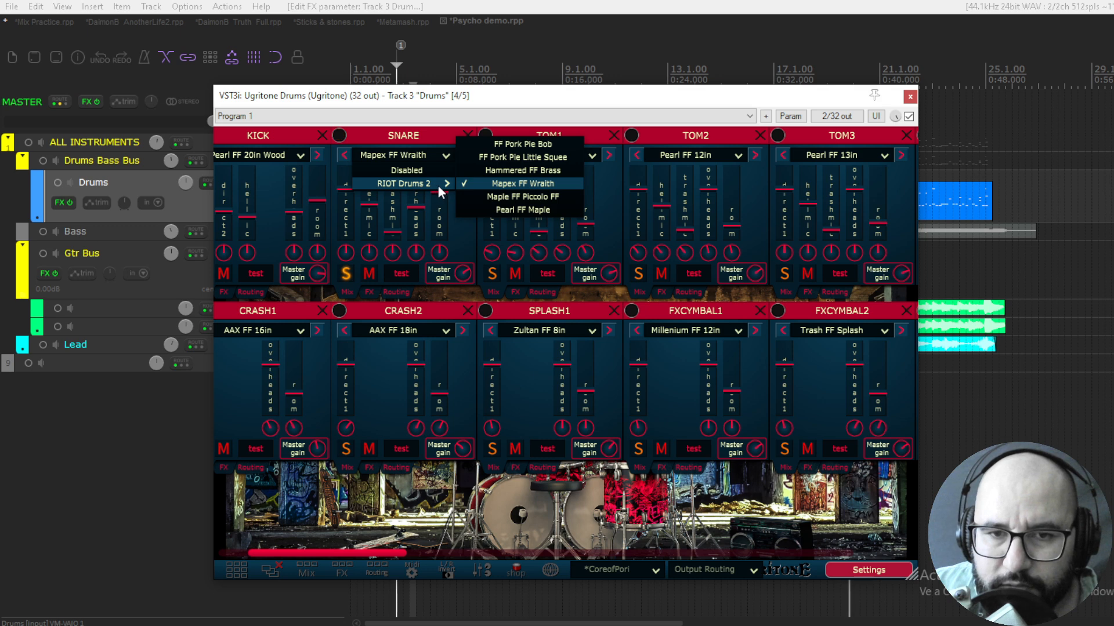
click(509, 197)
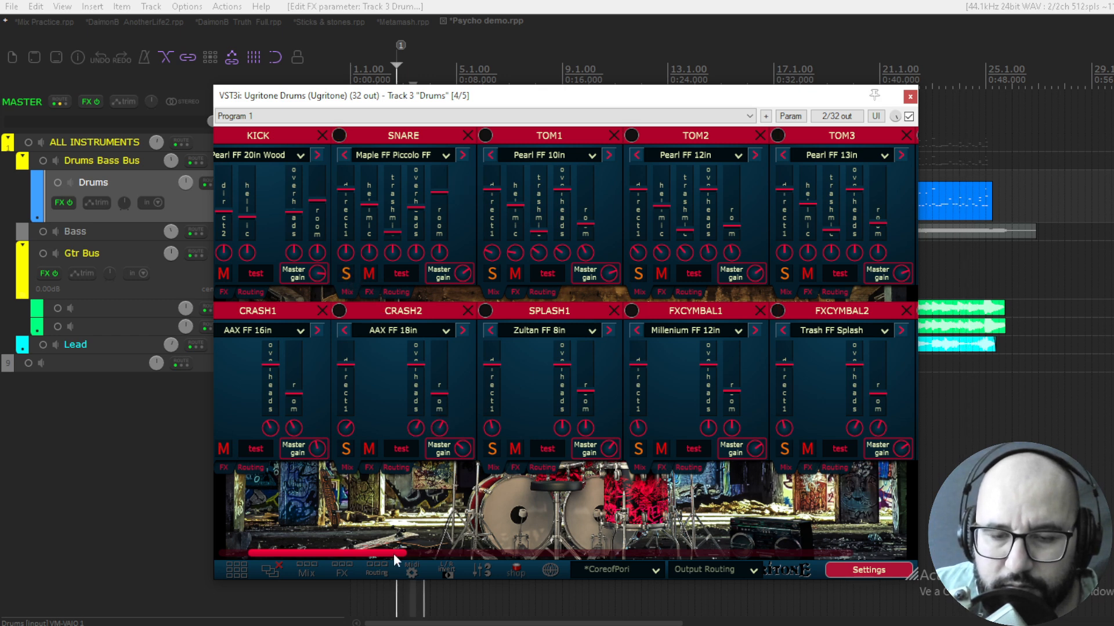
drag(394, 553, 519, 551)
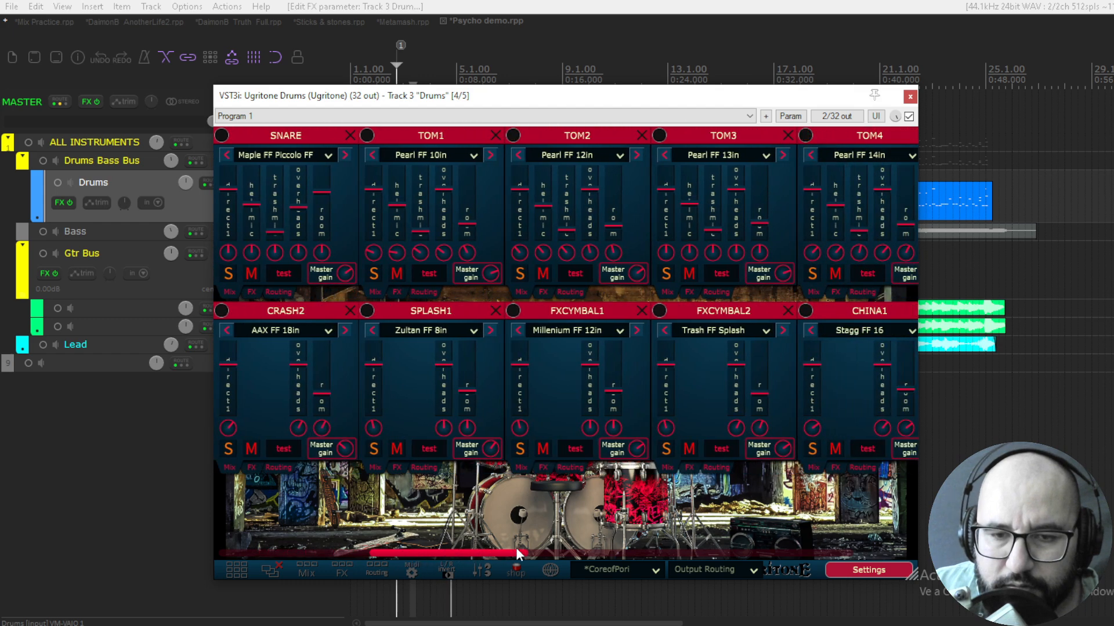
click(270, 571)
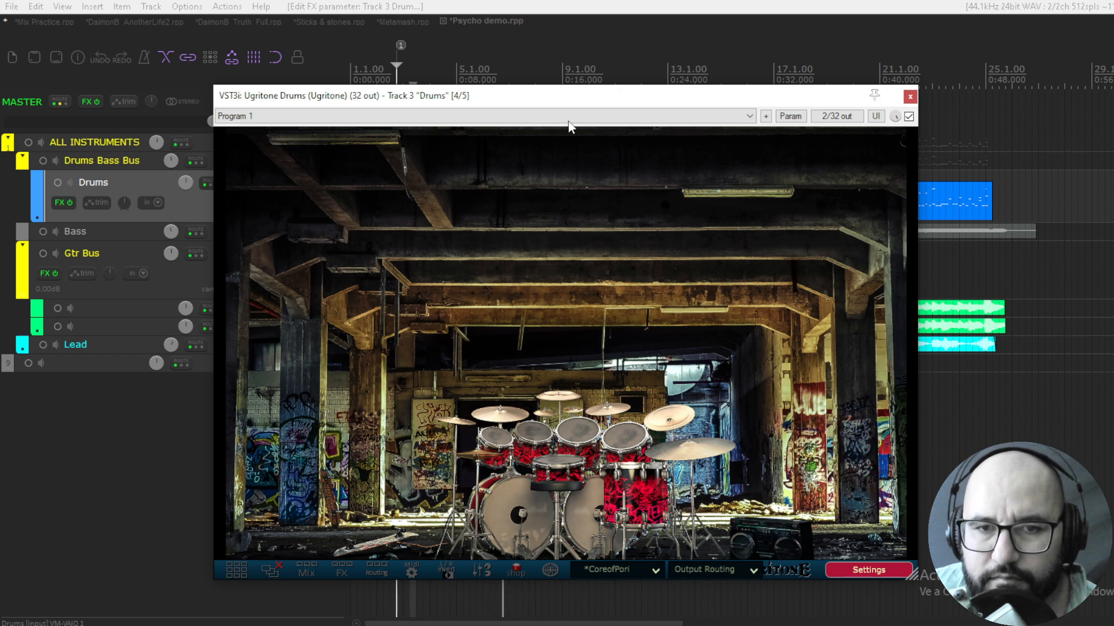
Unsolo the Drums track, load the Pearl FF Open Metal kick from RIOT Drums 2 and adjust its master gain
drag(521, 97, 435, 77)
click(333, 196)
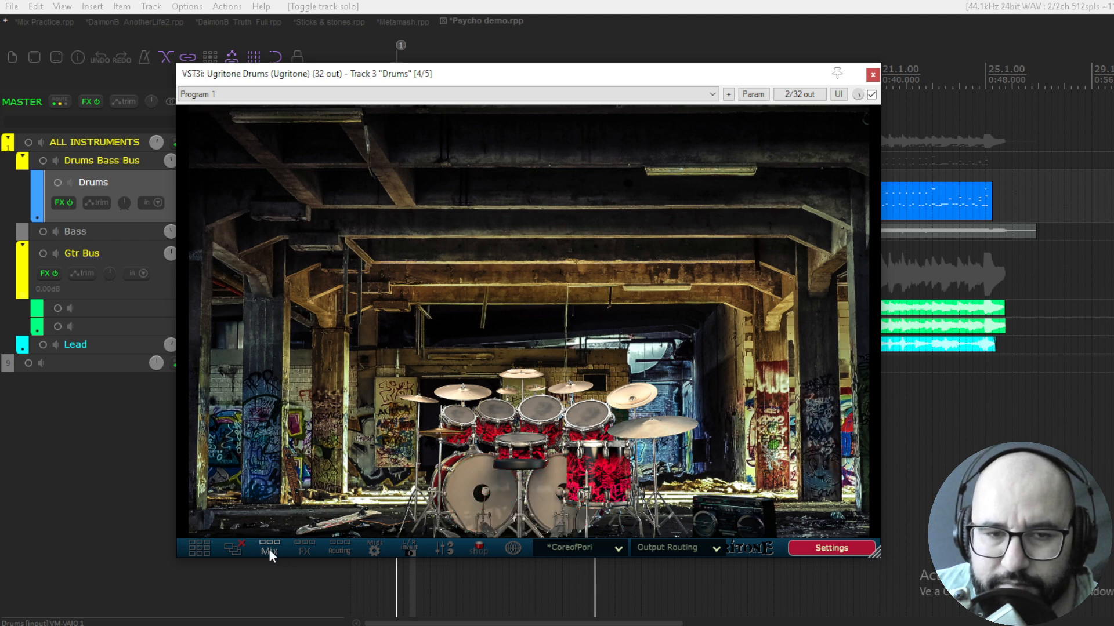
click(213, 549)
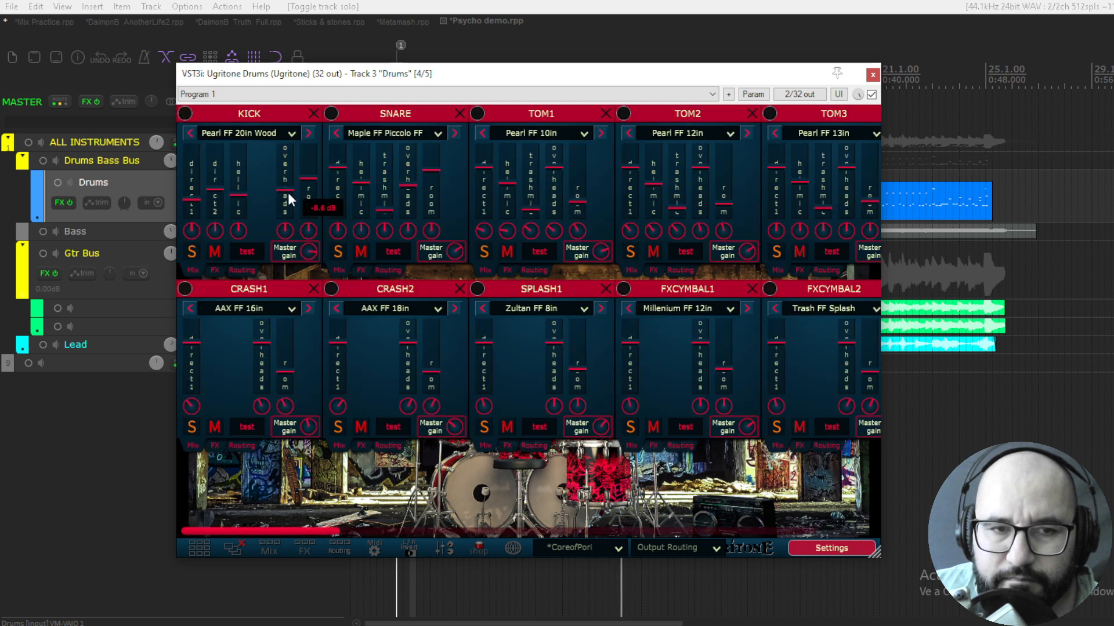
click(290, 137)
mouse_move(279, 158)
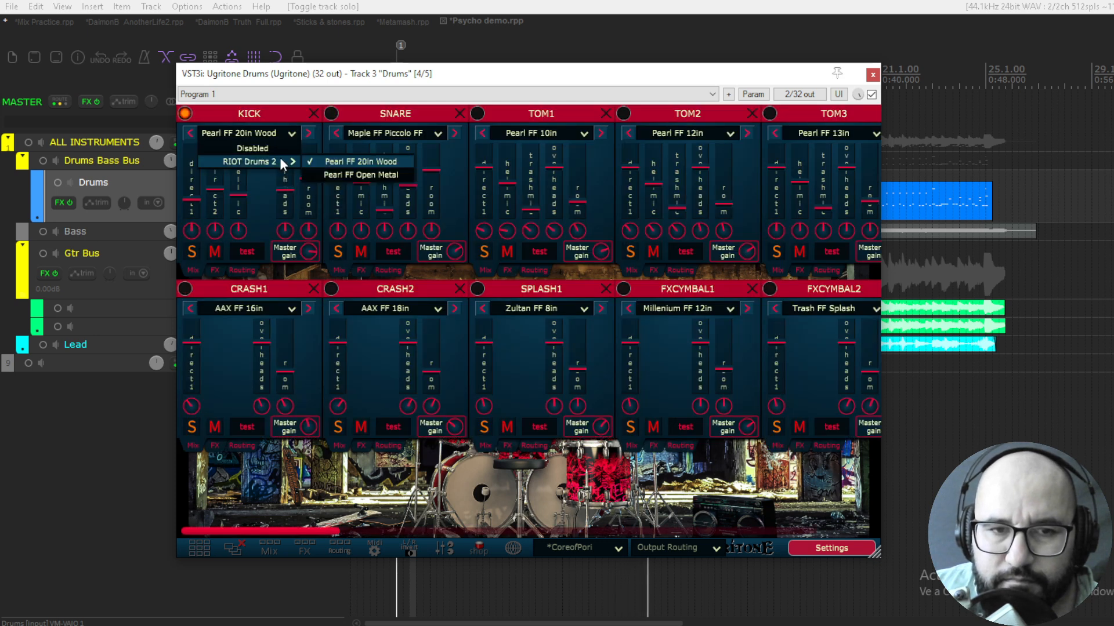
click(335, 169)
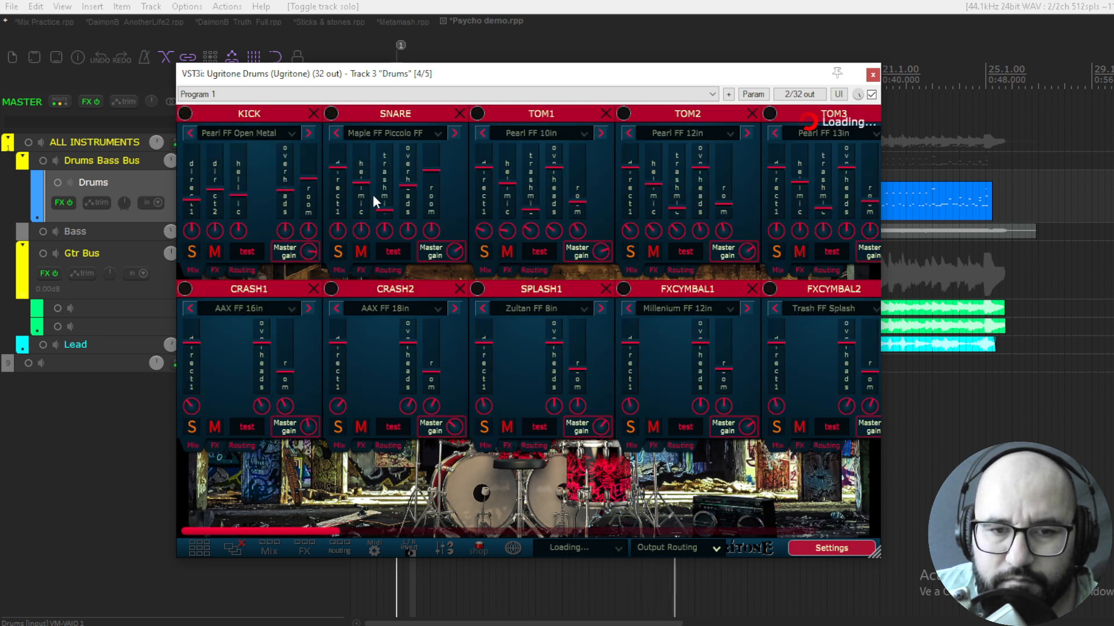
mouse_move(308, 254)
mouse_move(307, 253)
mouse_down()
mouse_move(309, 239)
mouse_move(307, 248)
mouse_up()
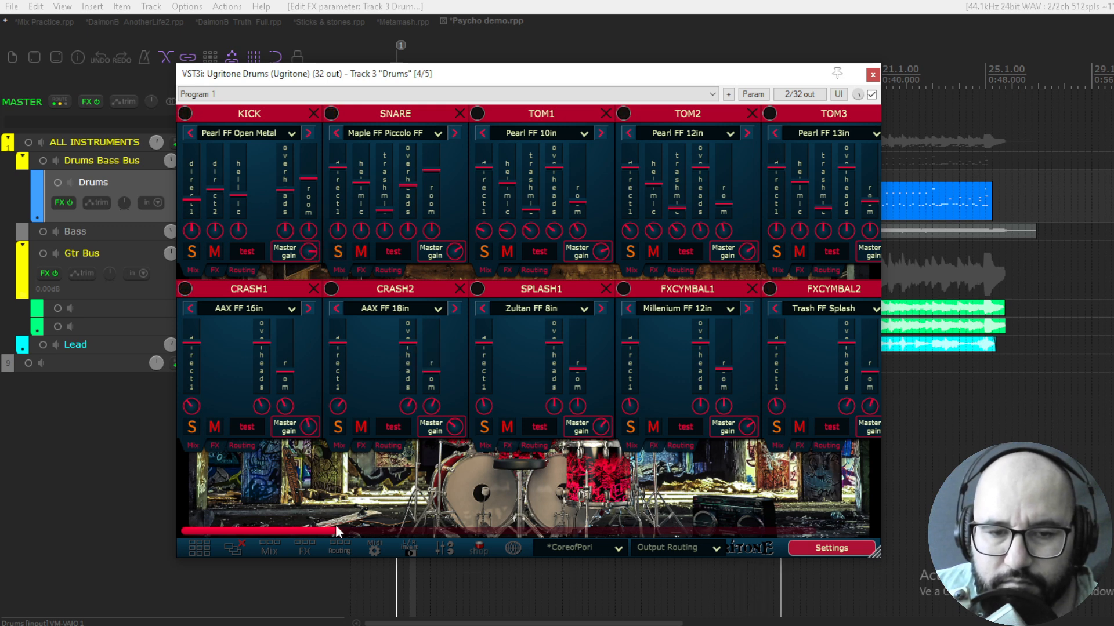
Look over the tom and cymbal panels, close the drum plugin window, and solo the Drums track
drag(336, 529, 648, 529)
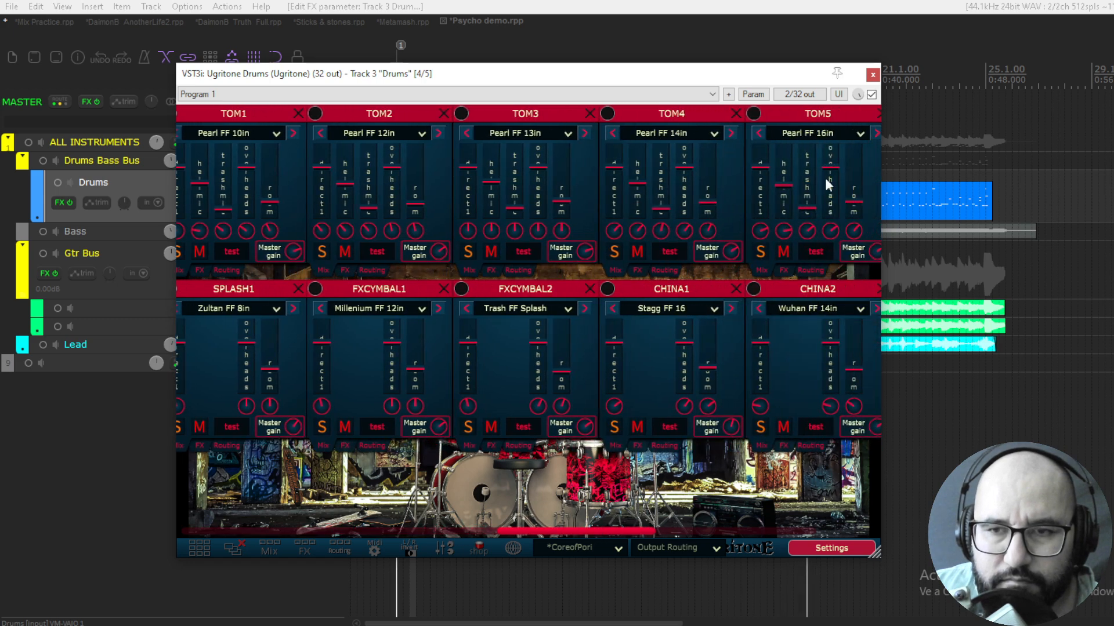
click(872, 75)
click(333, 196)
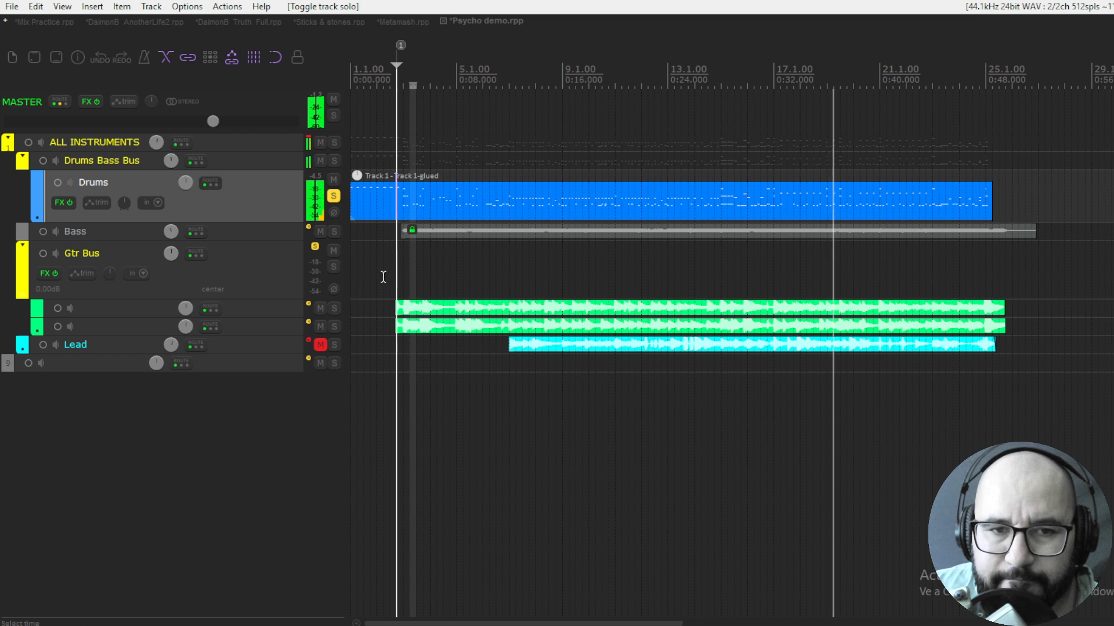
Reopen Ugritone Drums on the Drums track, close its kit piece panels and load the RIOT Drums 2 preset DefaultFinnKit
right_click(63, 203)
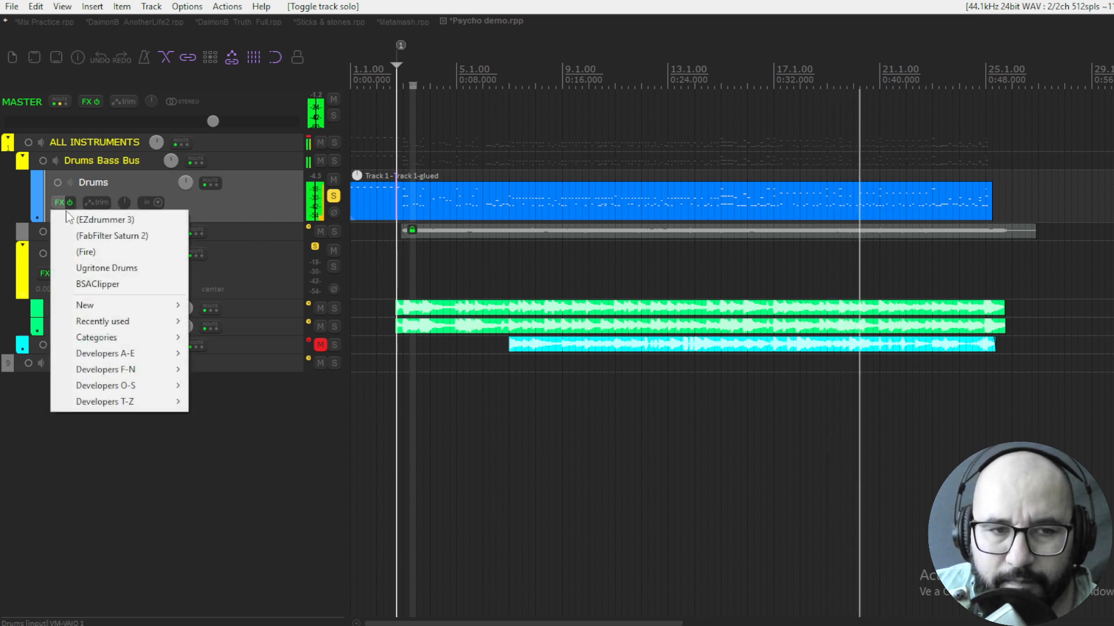
click(107, 268)
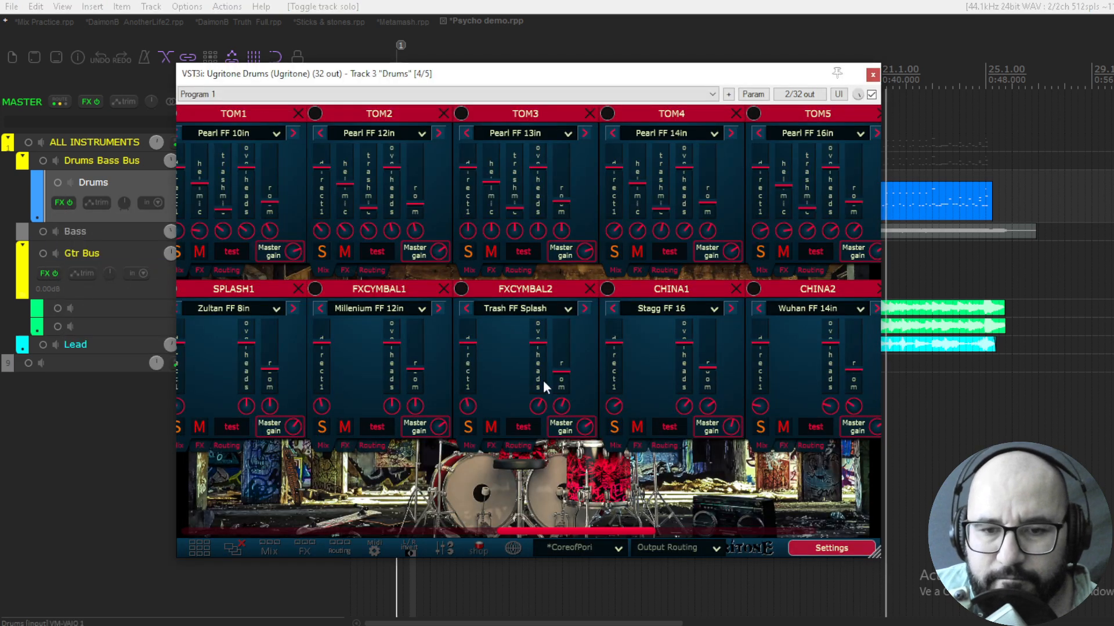
click(234, 549)
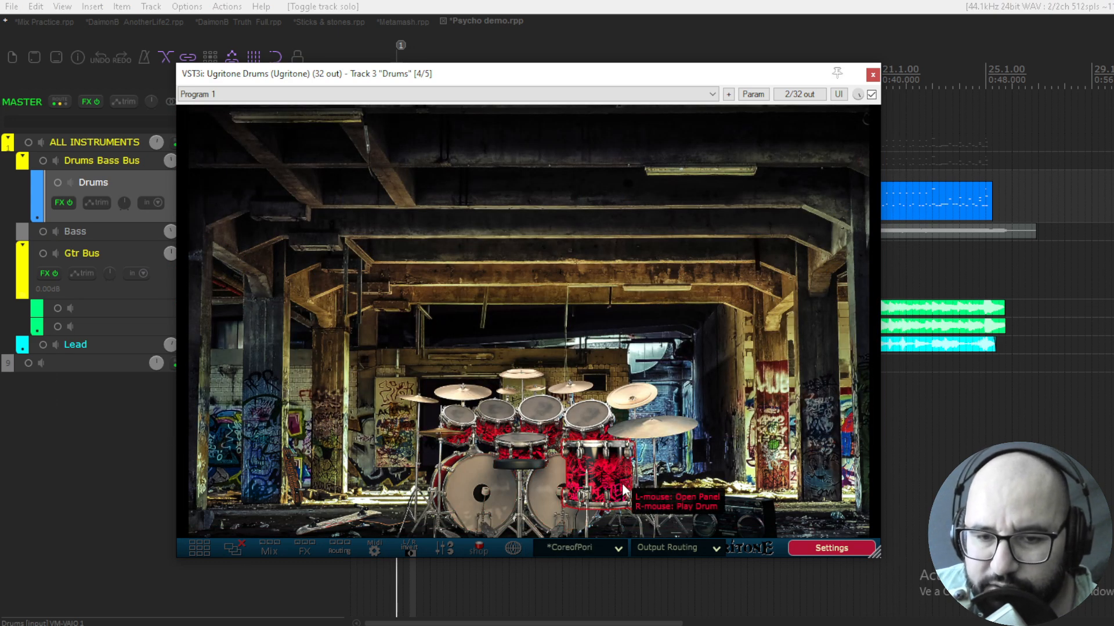
click(618, 549)
mouse_move(617, 565)
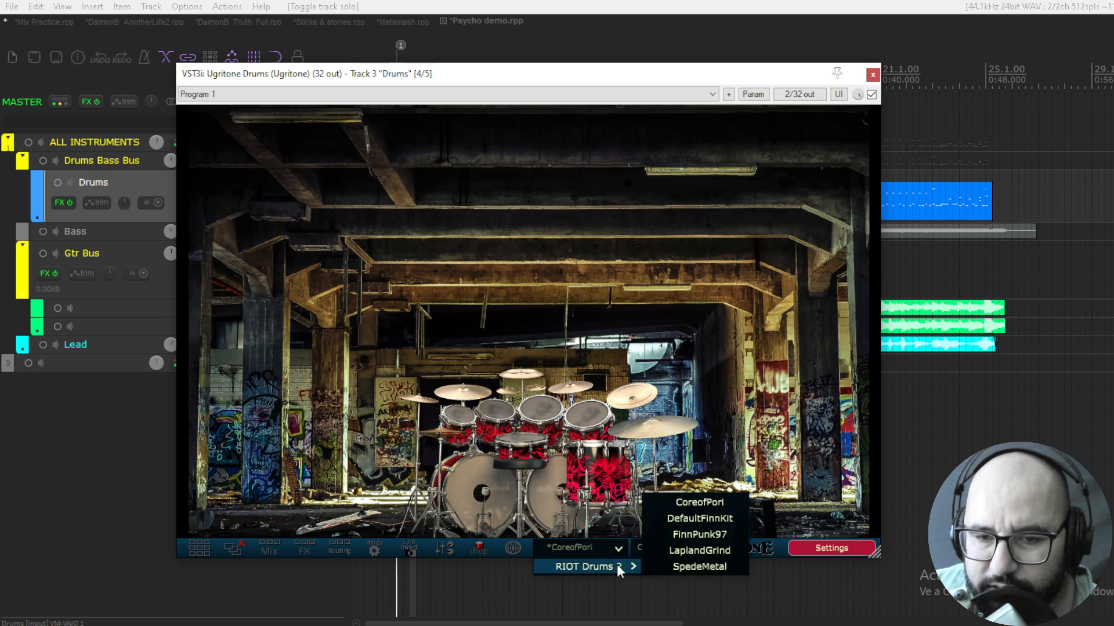
click(705, 534)
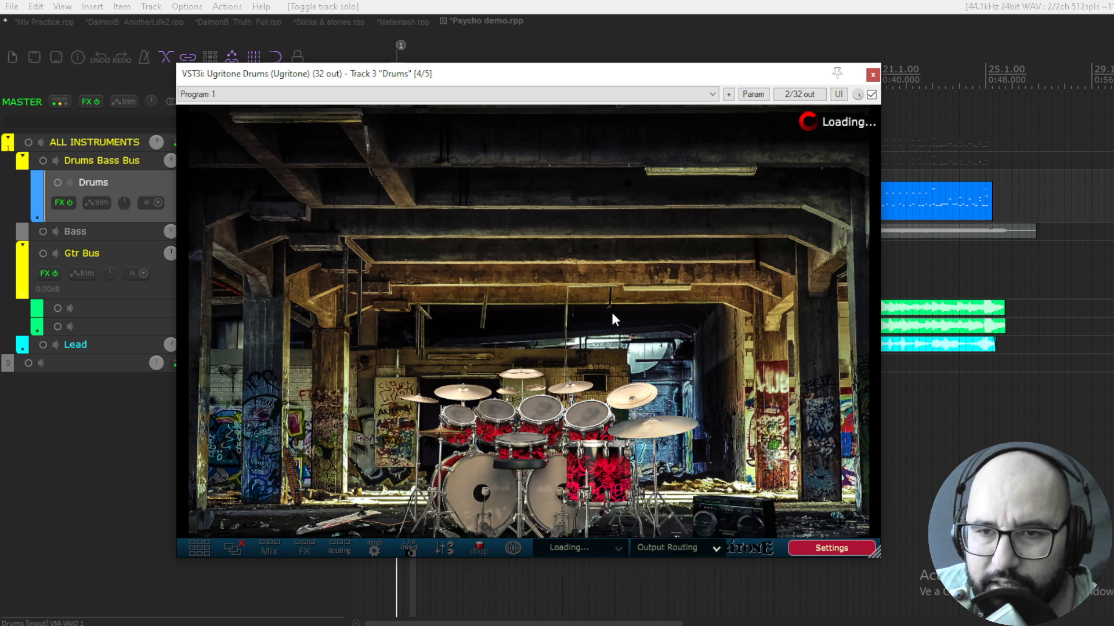
Raise the room mic levels of the new kit's kick and snare, and close all the panels
drag(596, 80, 619, 84)
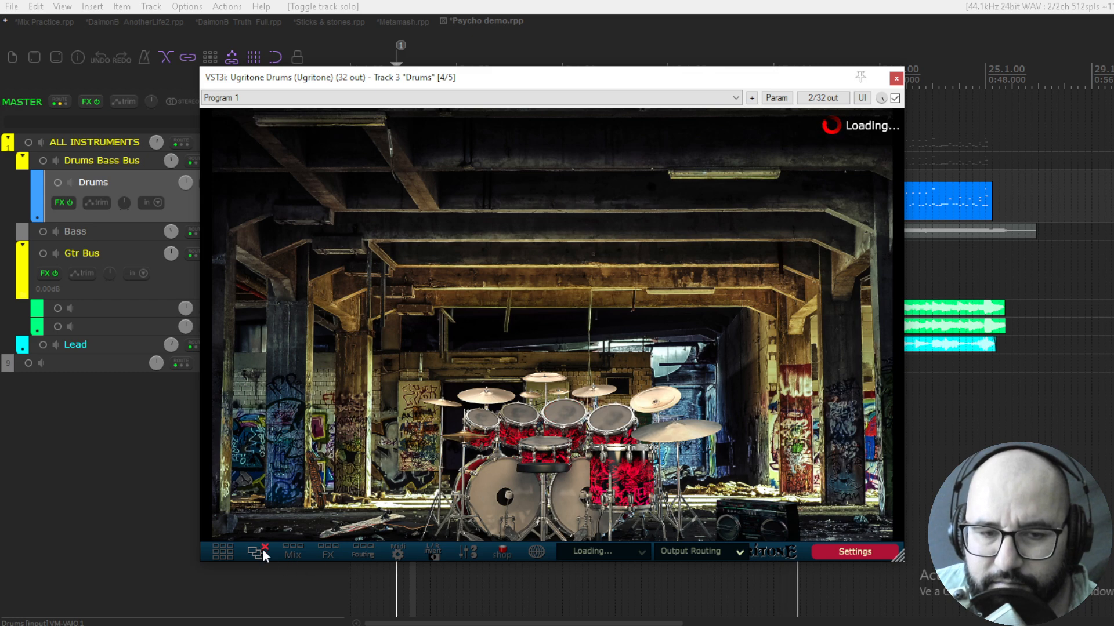
click(229, 557)
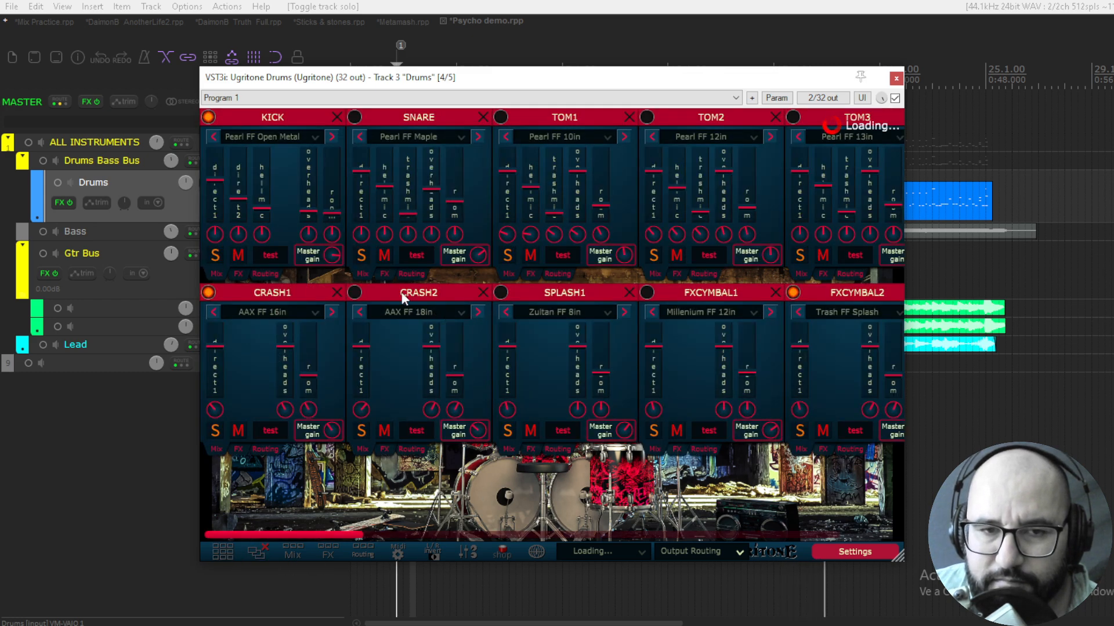
drag(330, 215, 335, 207)
drag(454, 201, 461, 180)
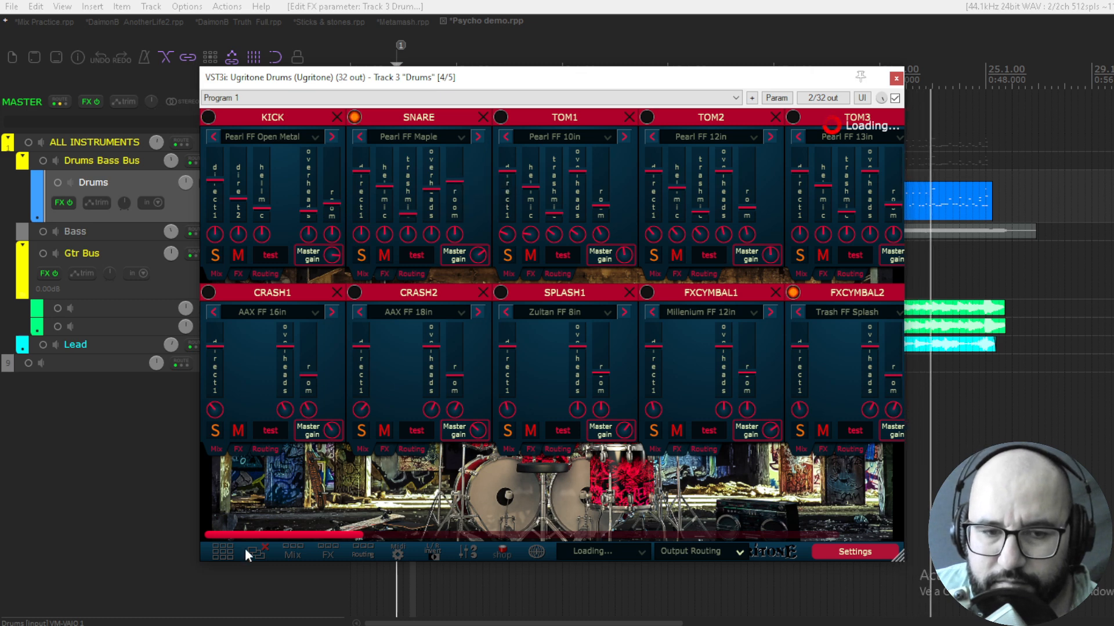
click(260, 551)
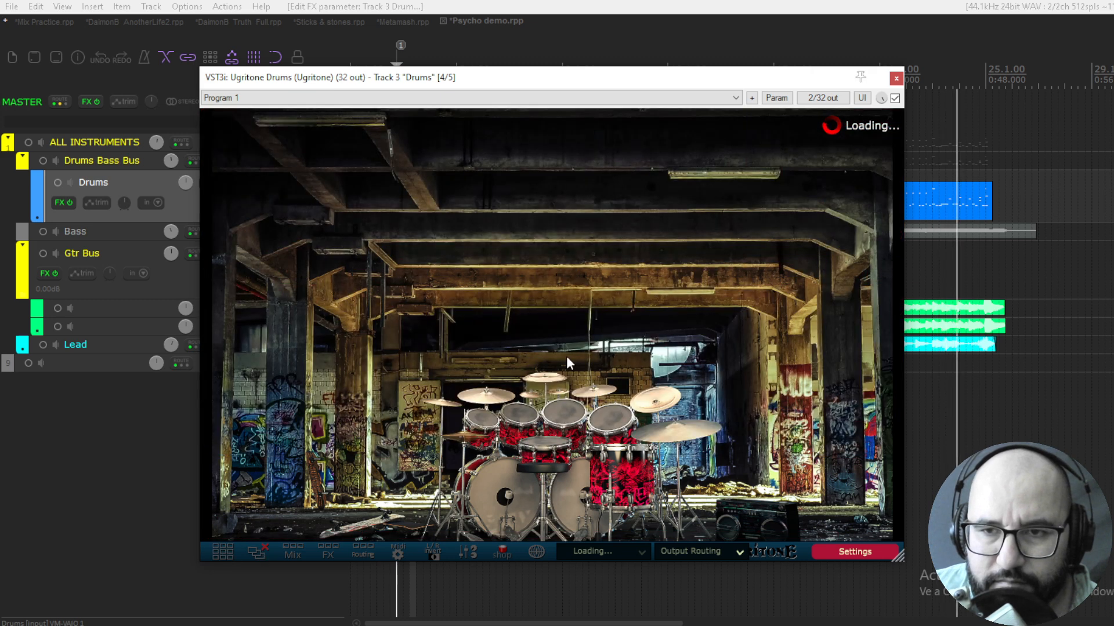
Unsolo the Drums track and raise the master gain to about 1.8 dB in the Master Mixer
drag(569, 82, 691, 80)
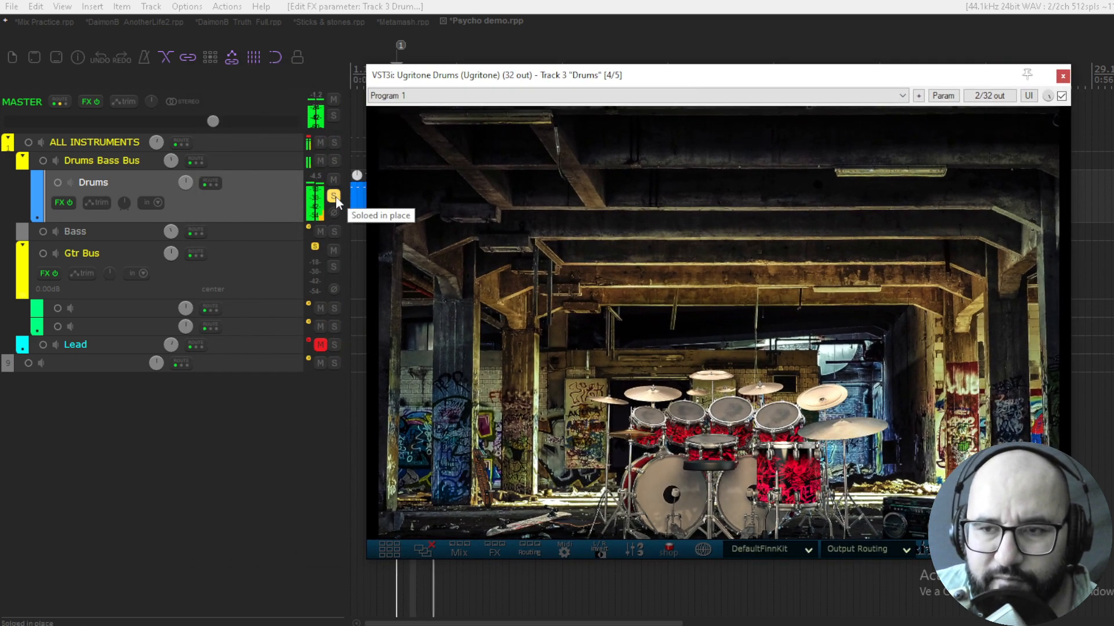
click(335, 196)
drag(678, 82, 544, 77)
click(500, 545)
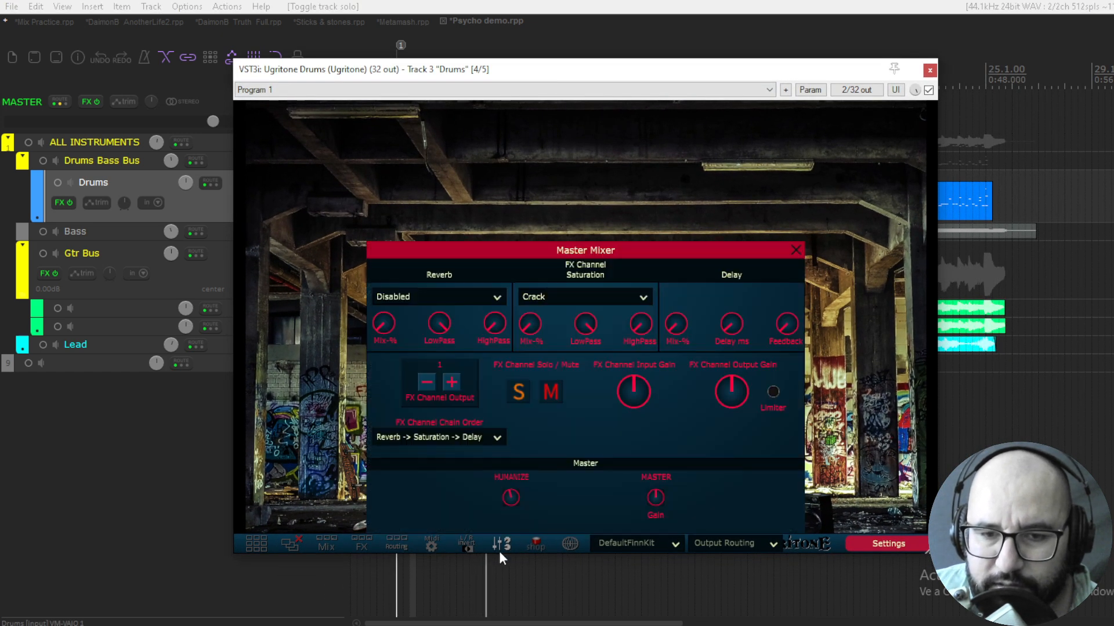
mouse_move(649, 503)
drag(650, 502, 652, 492)
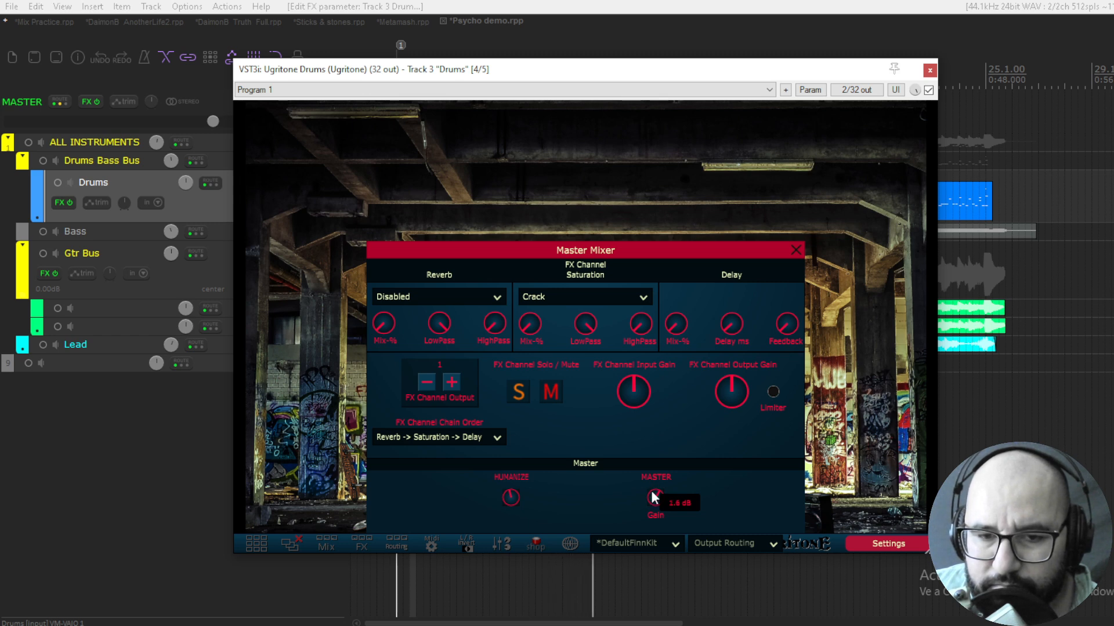
Show all the kit piece panels and raise the master gain of toms 1, 2 and 3, then look through the remaining pieces
click(260, 543)
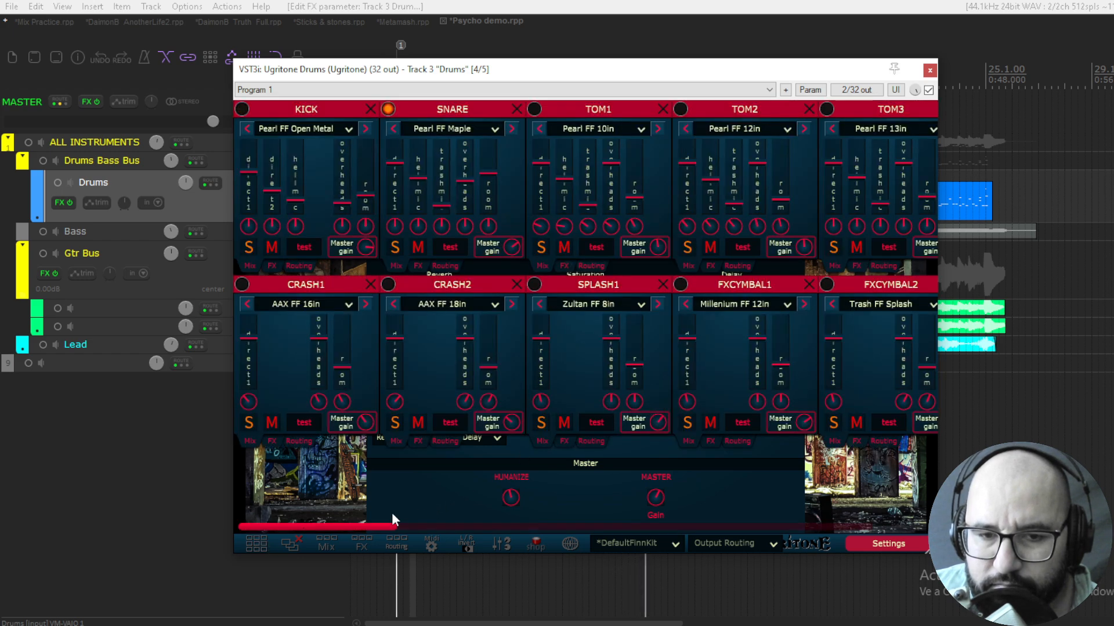
drag(395, 526, 527, 526)
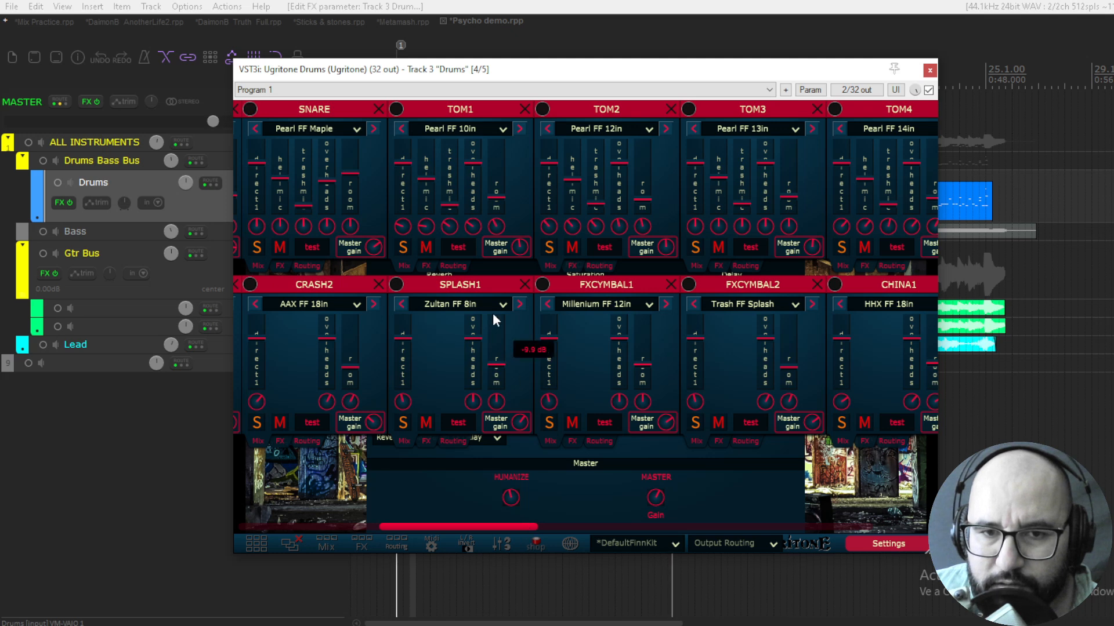
drag(515, 253, 516, 243)
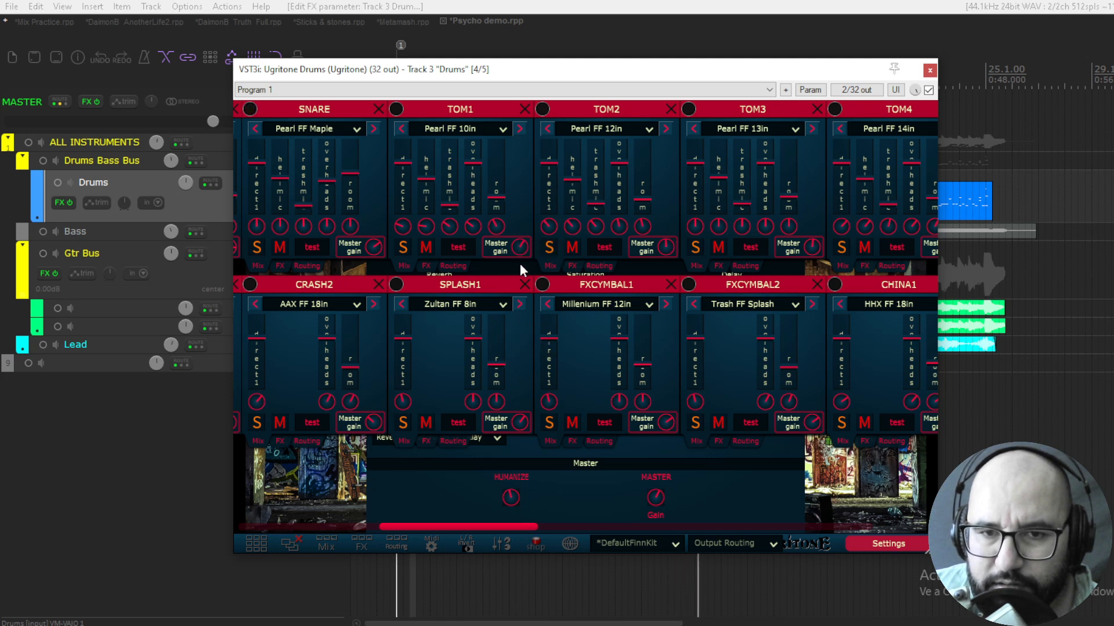
drag(666, 249, 669, 232)
drag(811, 250, 813, 232)
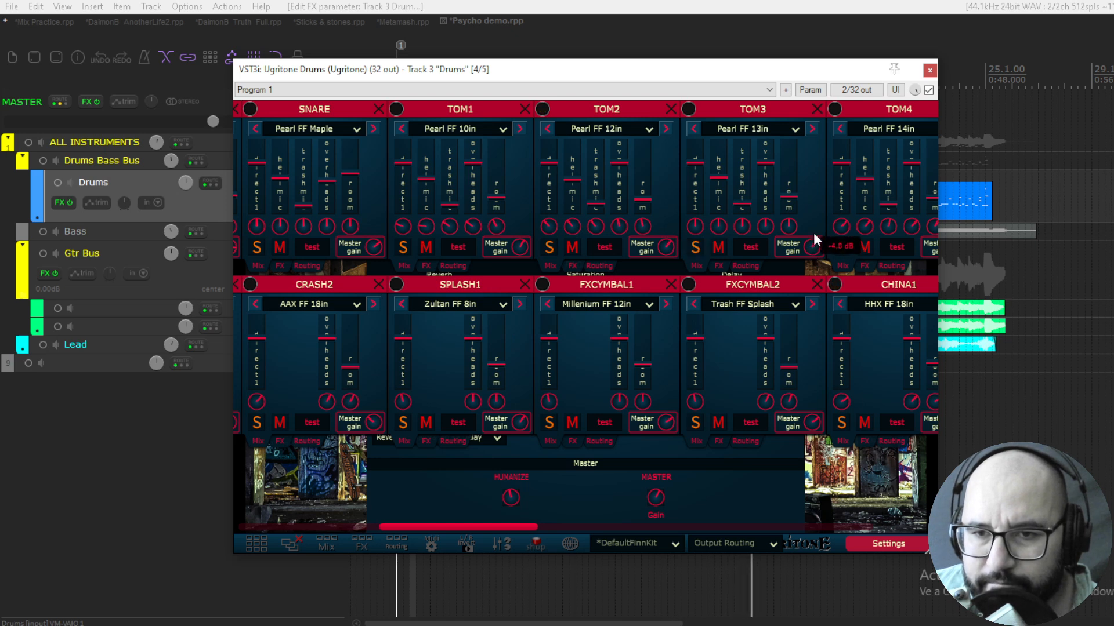
drag(476, 519, 688, 513)
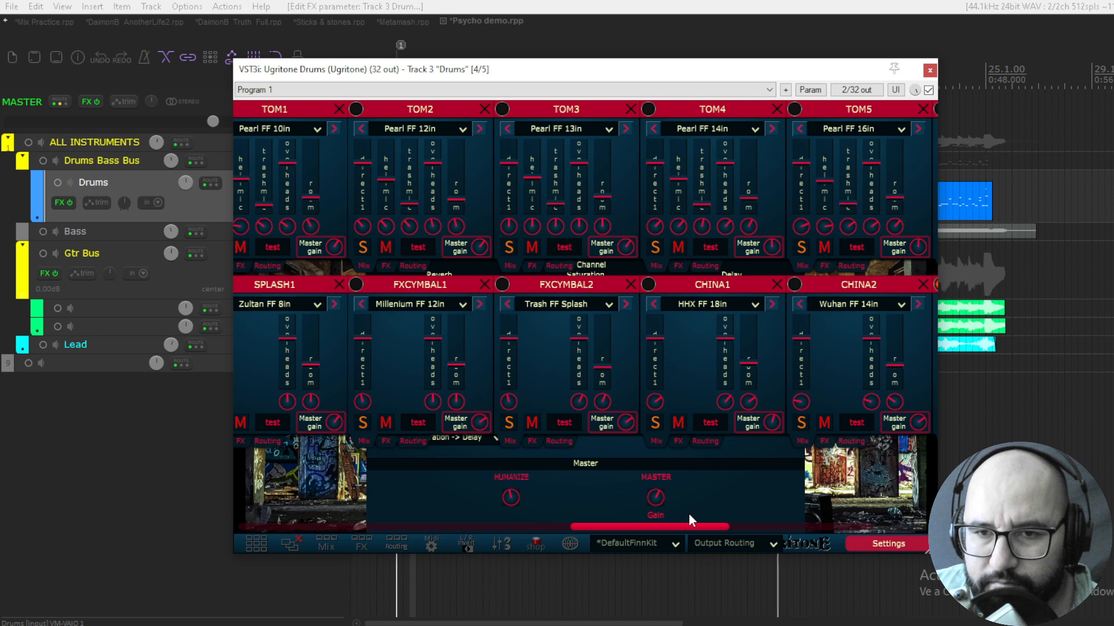
mouse_move(776, 249)
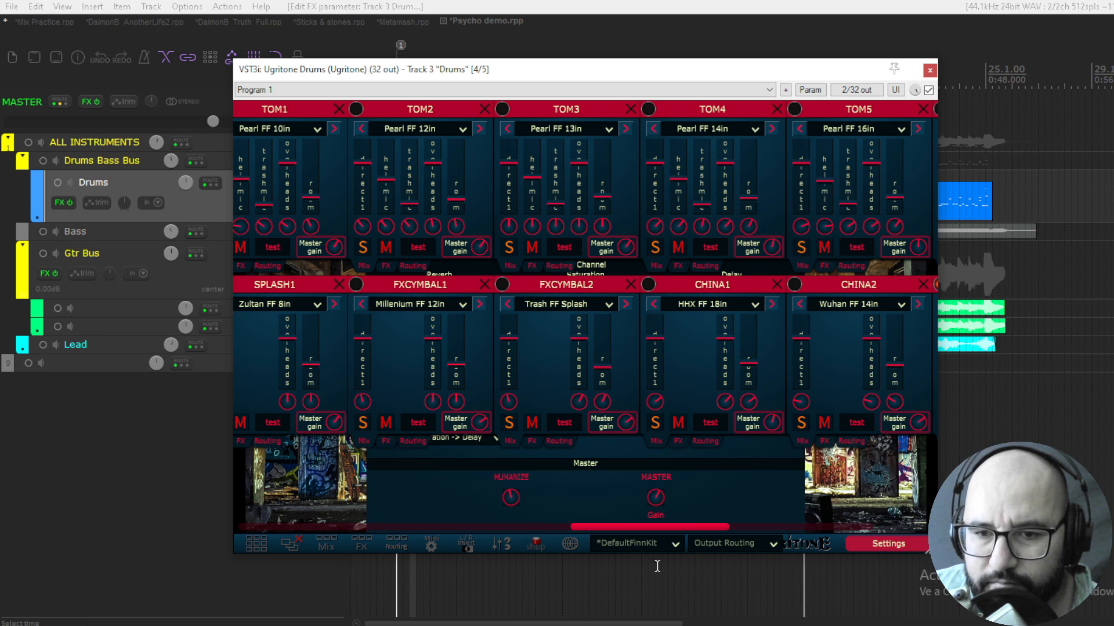
drag(665, 528, 843, 527)
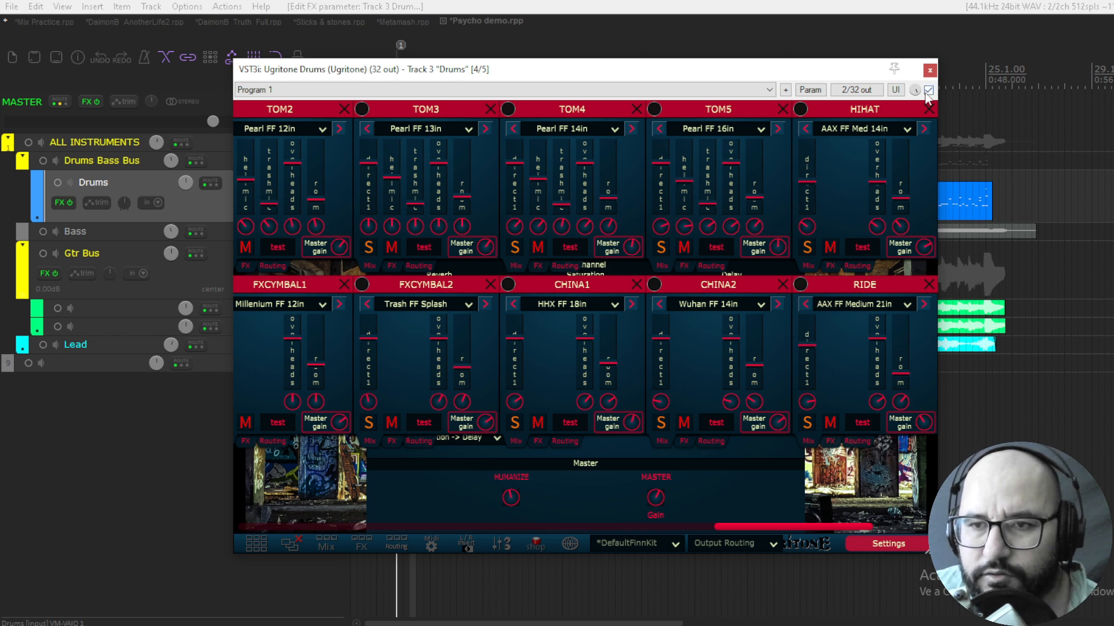
Close all the kit piece panels, the Master Mixer and the Ugritone Drums window
click(288, 545)
click(795, 250)
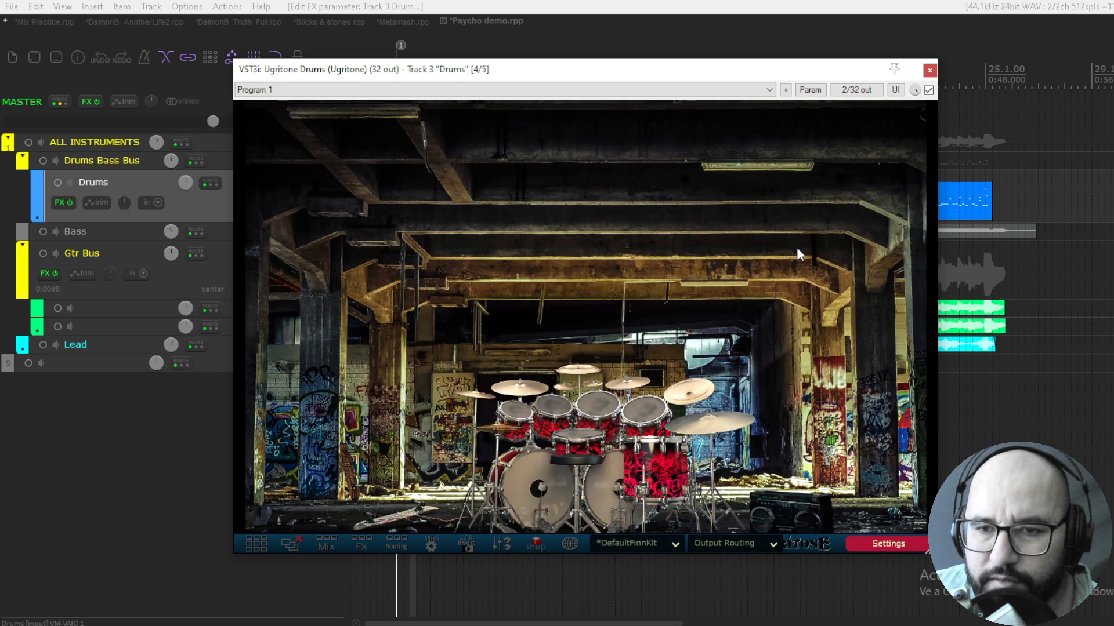
click(929, 70)
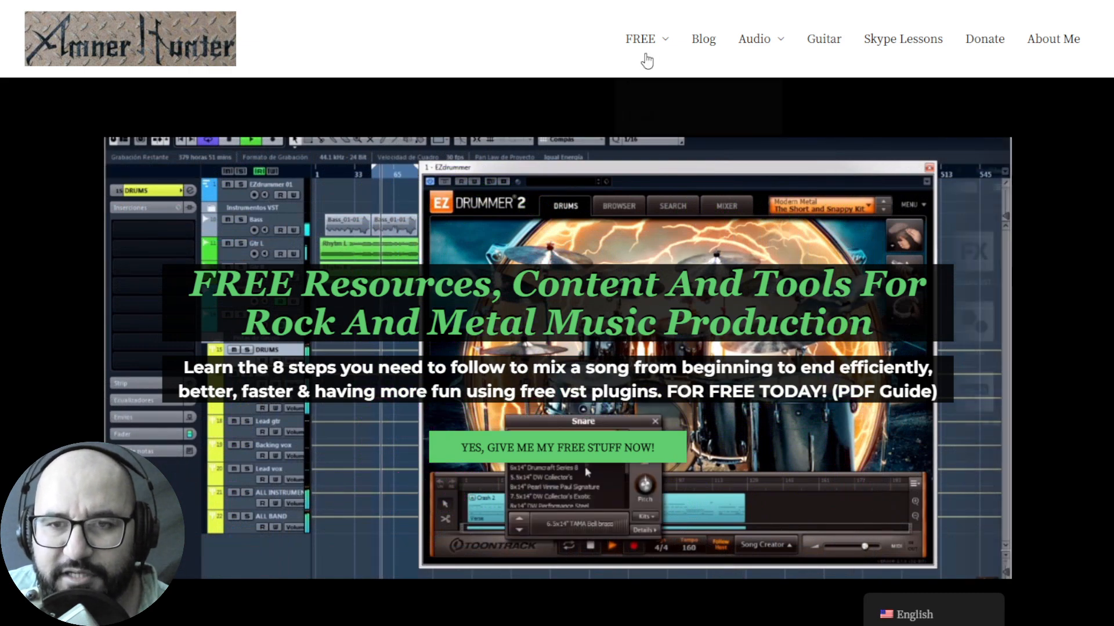
Switch to the music production website in the browser and show its FREE resources menu
mouse_move(641, 43)
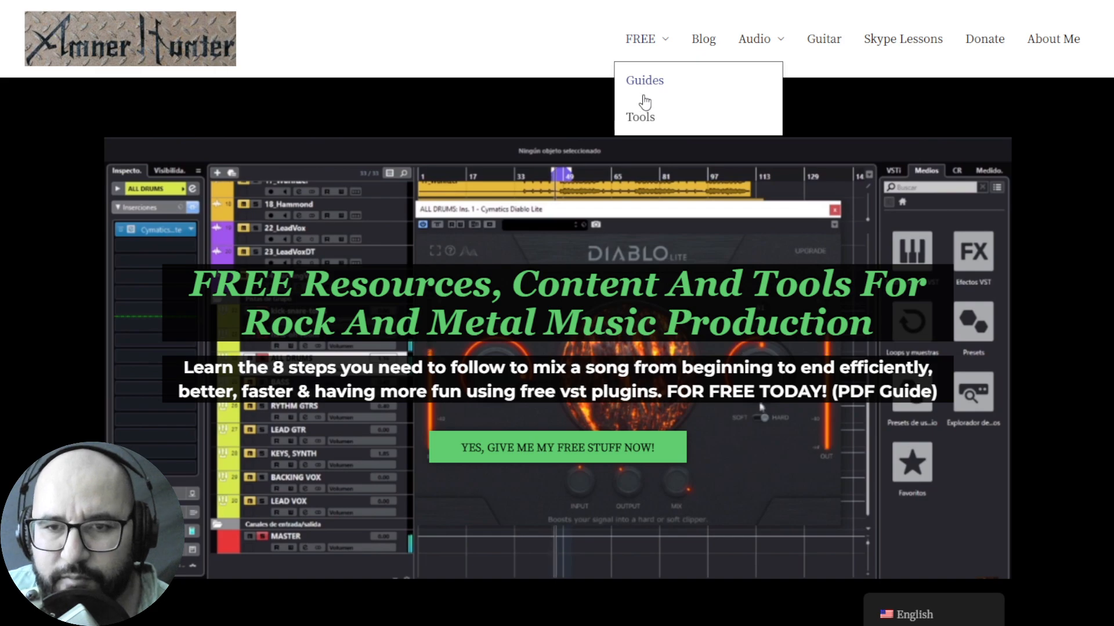